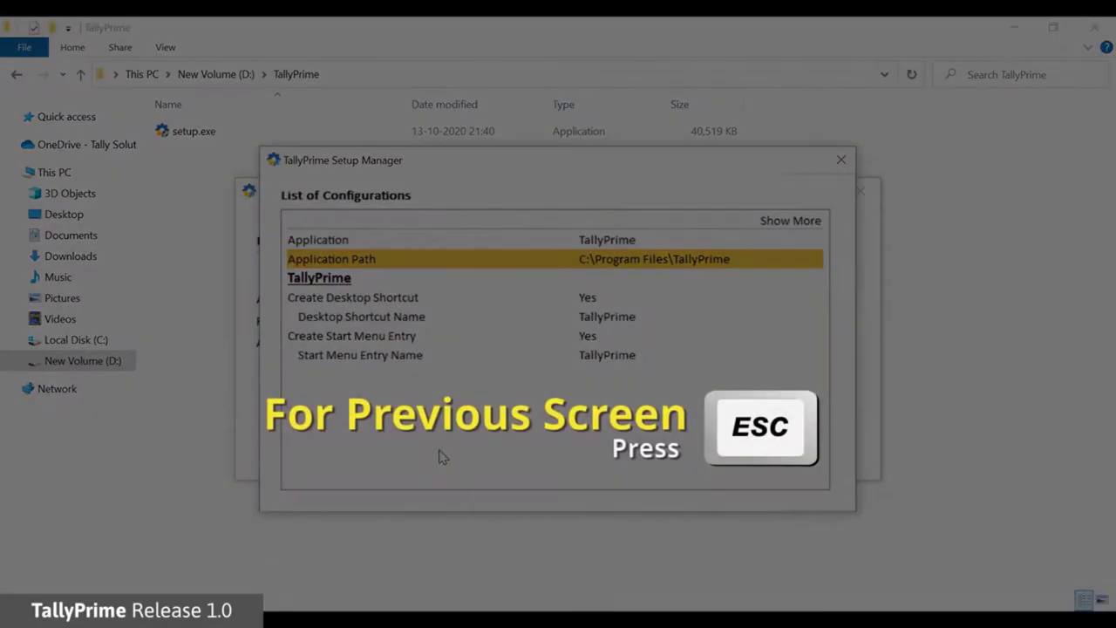
- Go back to Install Application and install TallyPrime 1.0 to C:\Program Files\TallyPrime
key(Escape)
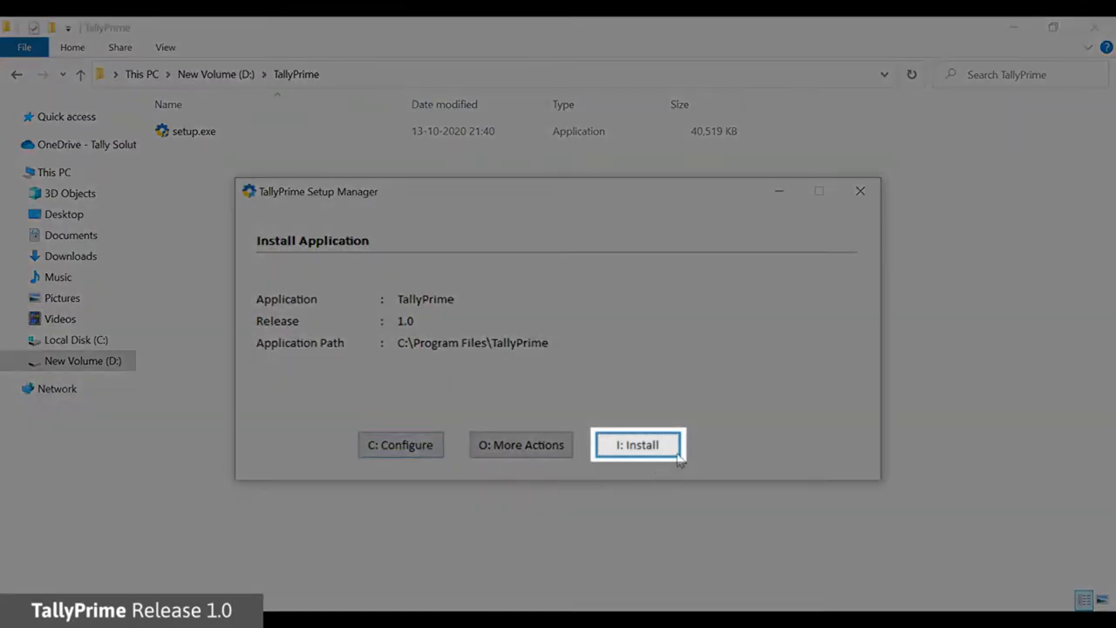
click(675, 446)
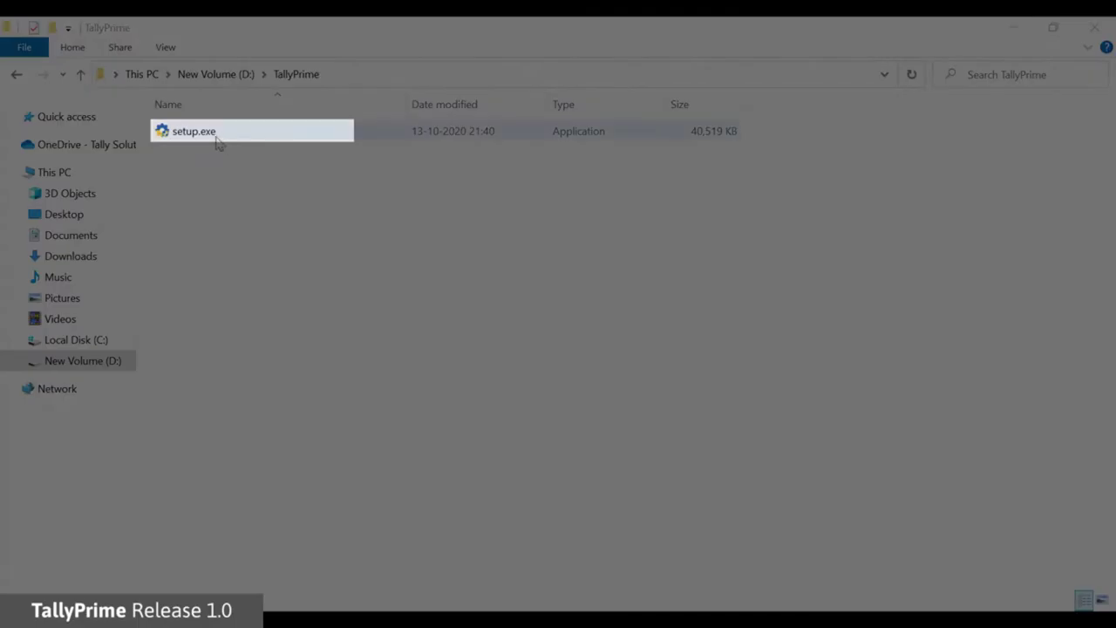
- Run setup.exe, update Tally.ERP 9 6.6.3 to TallyPrime 1.0, and close the success dialog
double_click(194, 131)
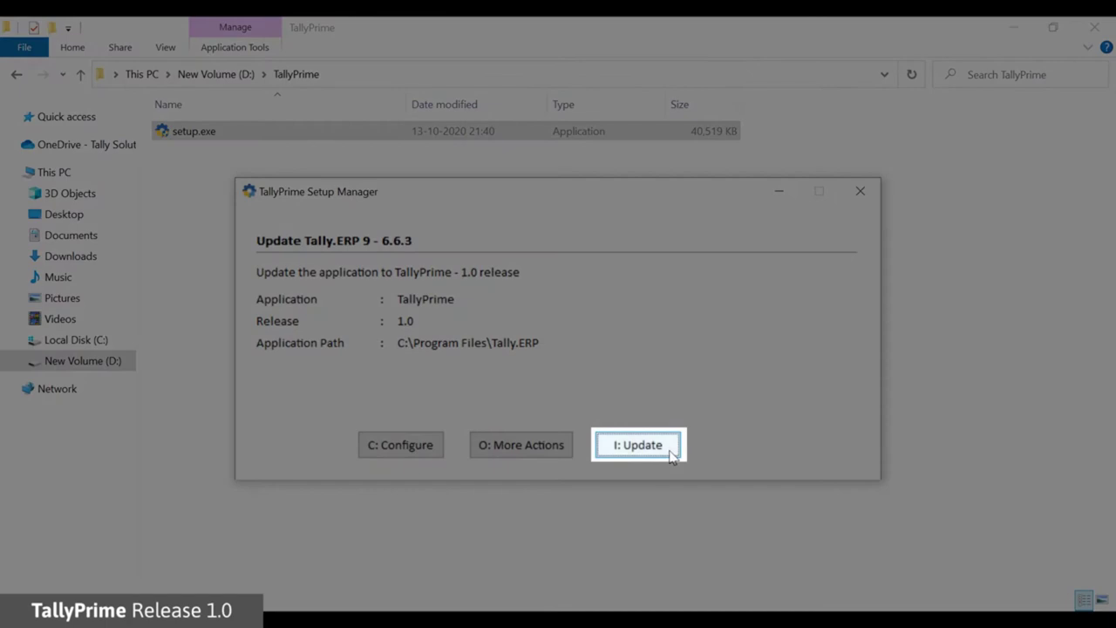
click(669, 451)
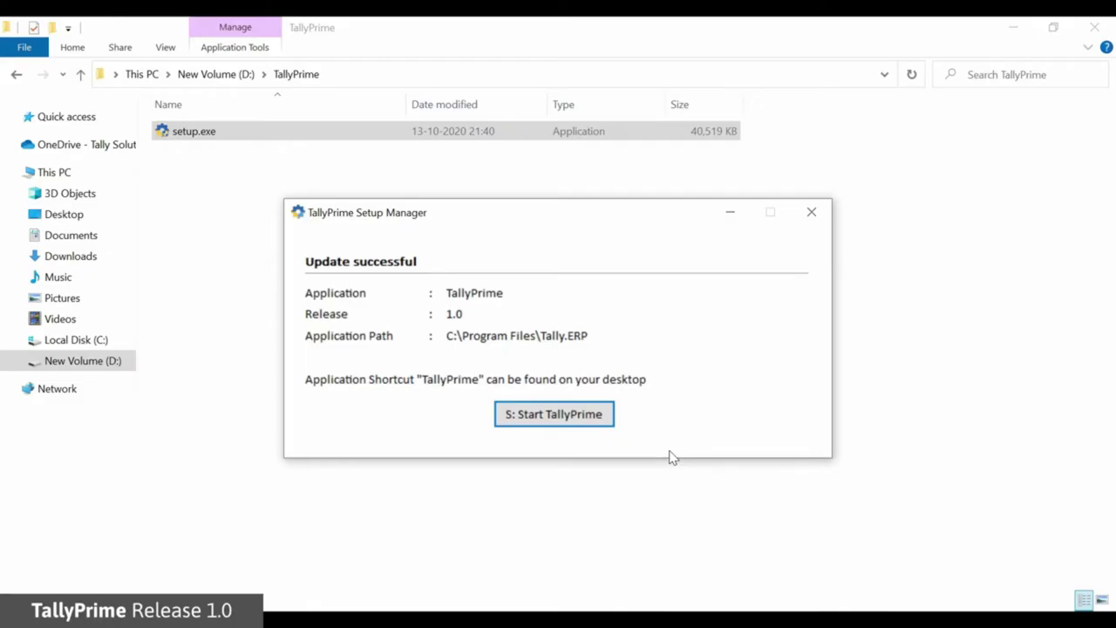
key(s)
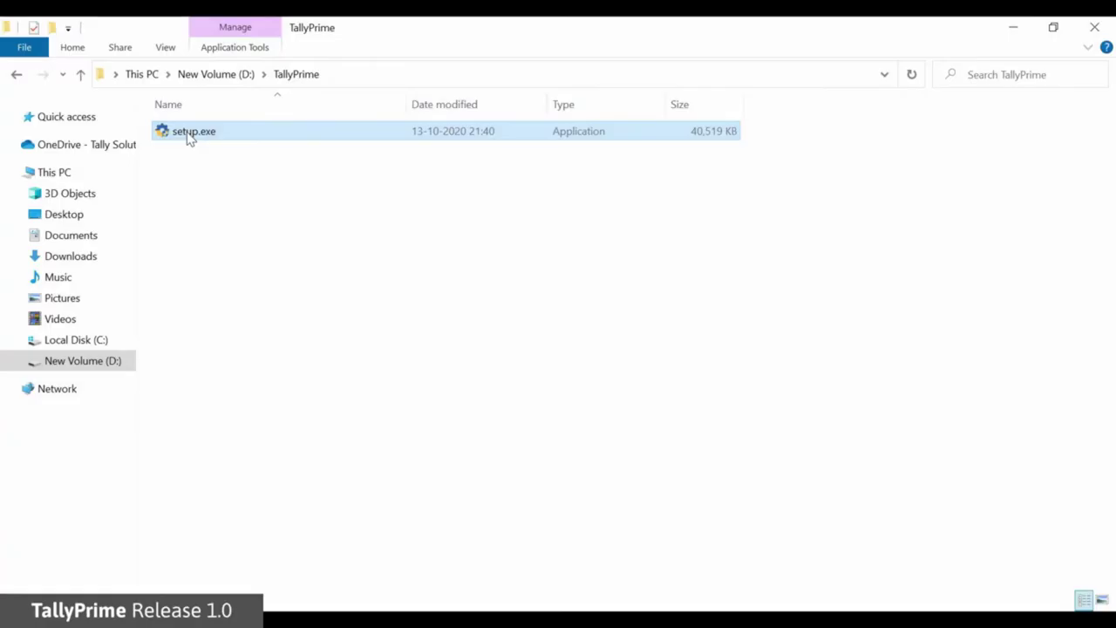
- Rerun setup.exe and choose Install New from More Actions for a fresh TallyPrime install
double_click(189, 133)
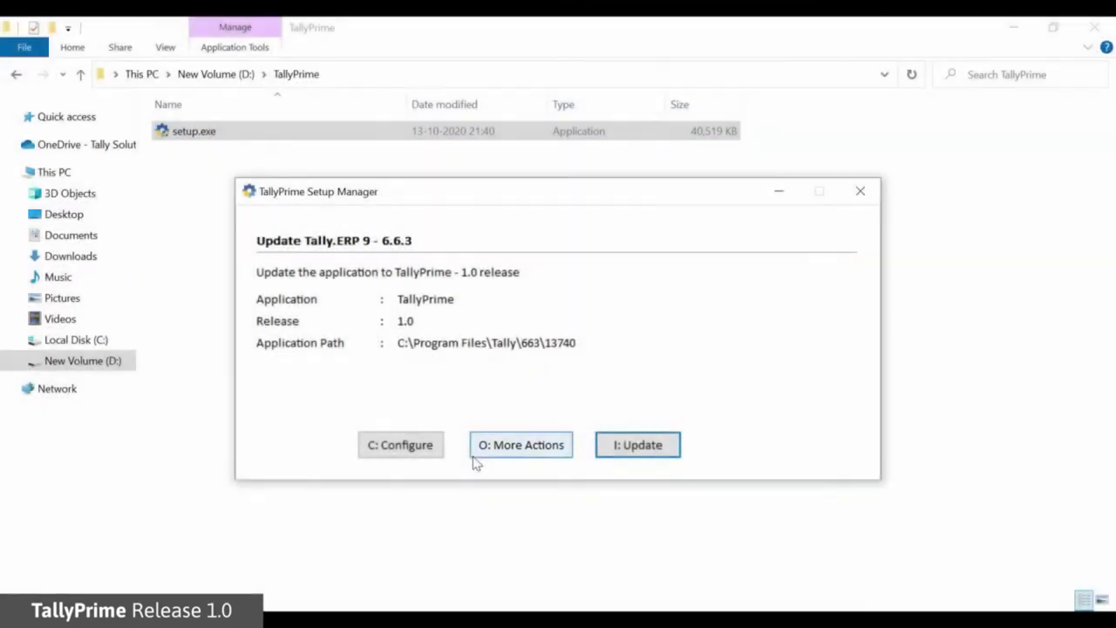
click(475, 448)
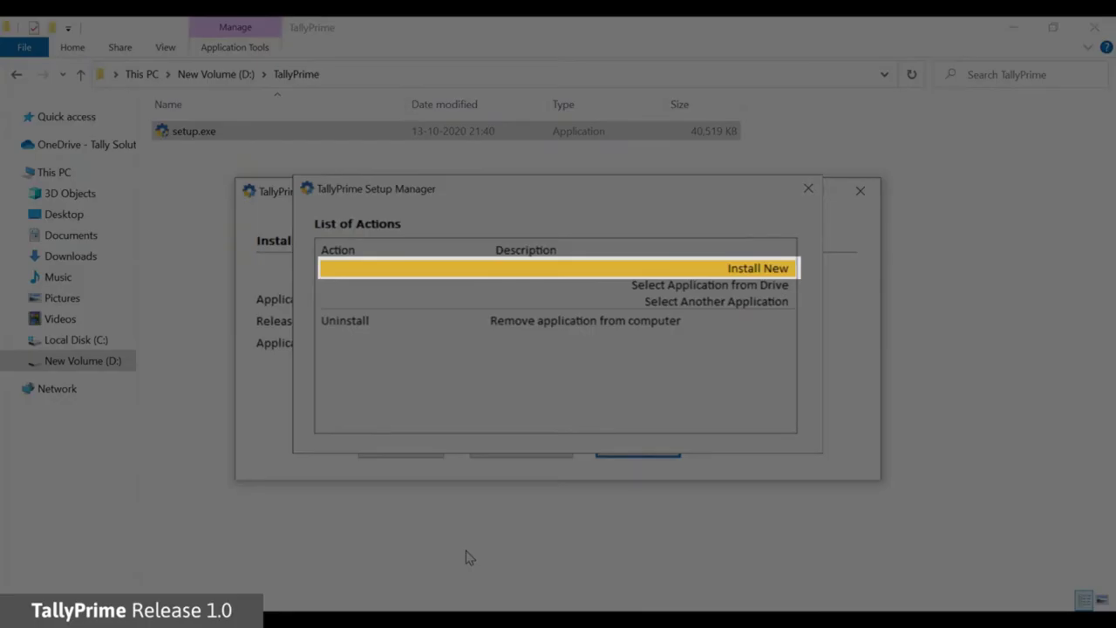
key(Return)
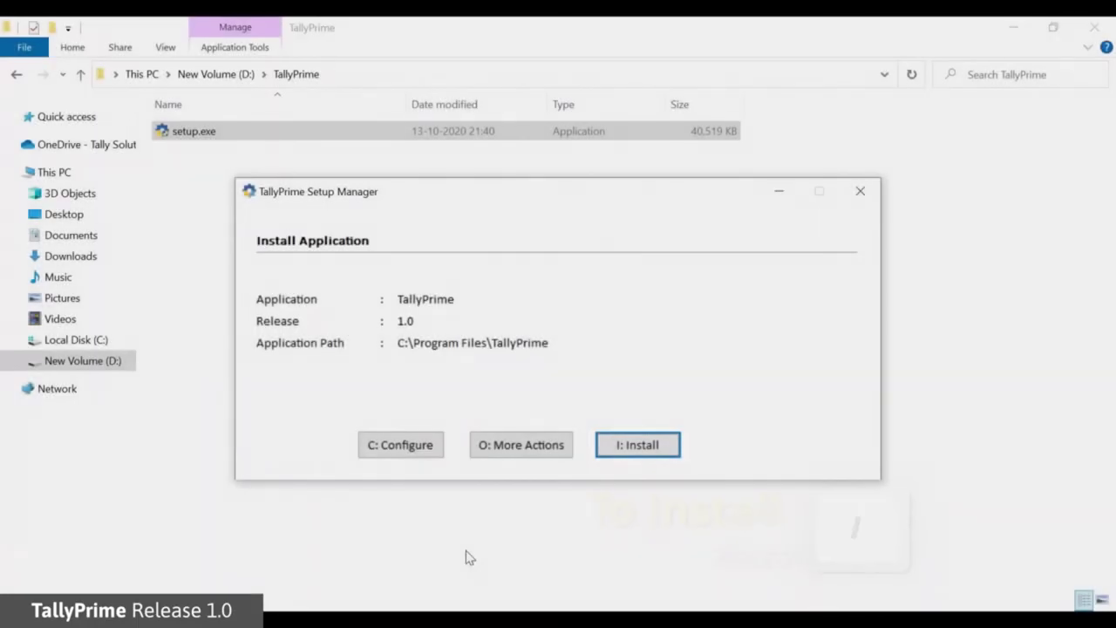
- Keep Create Desktop Shortcut enabled and set the Tally Gateway Server to LADIC01:10002
key(i)
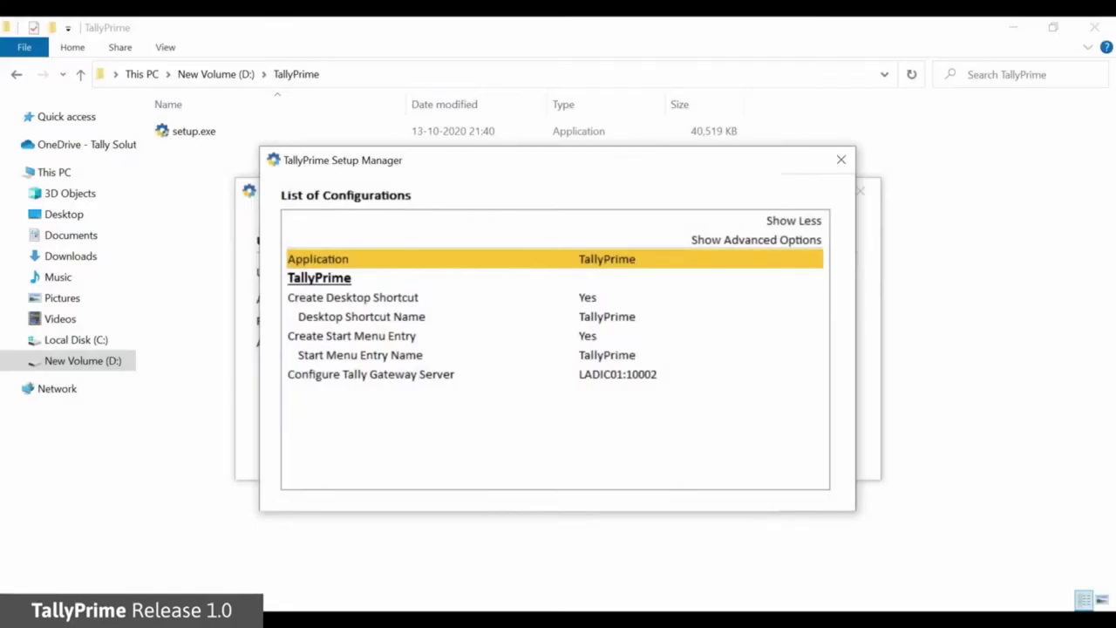
key(Down)
key(Down)
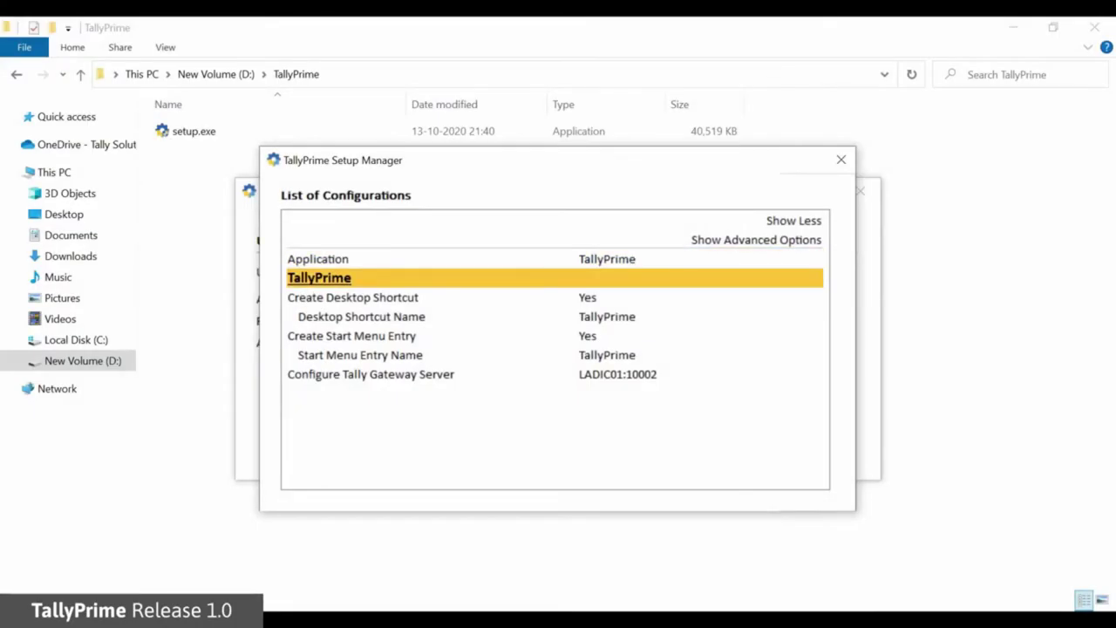
key(n)
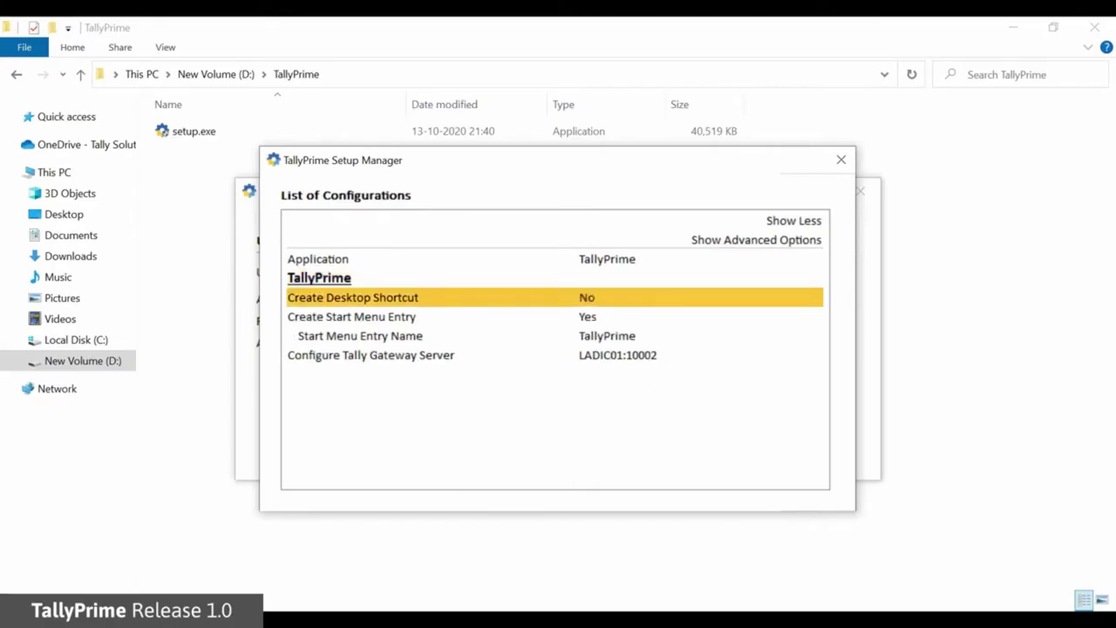
key(y)
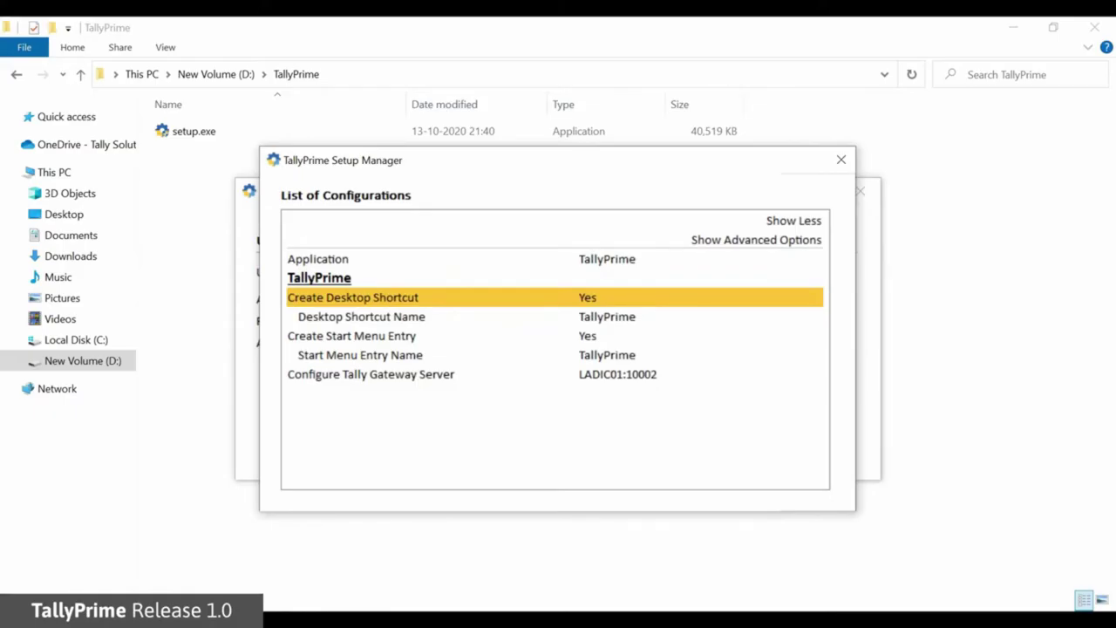
key(Down)
key(Down)
key(Down)
key(Down)
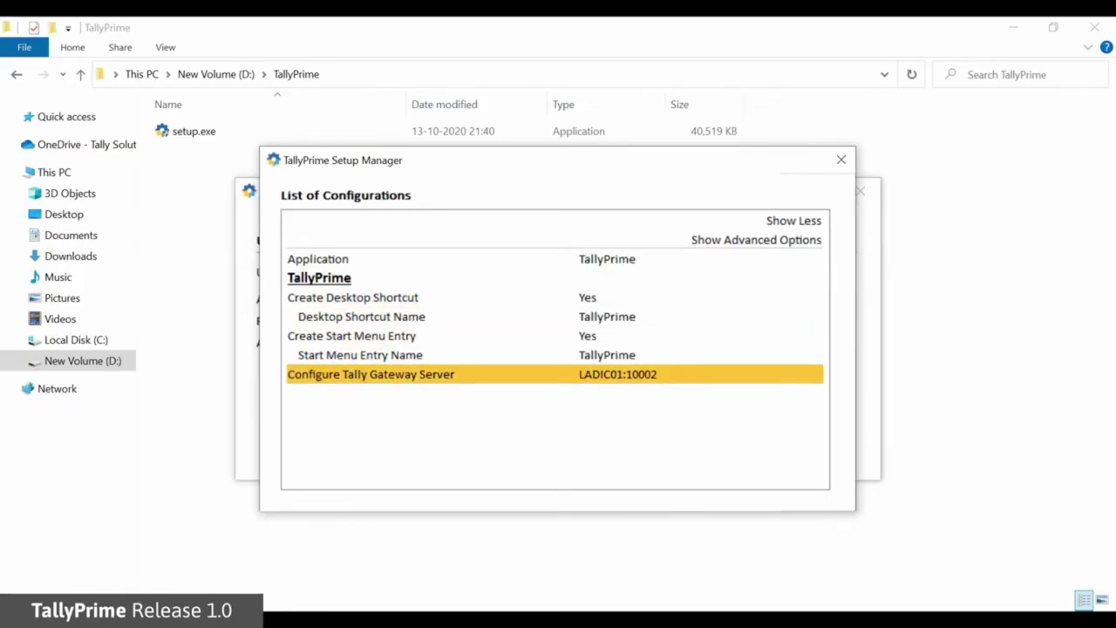
key(Return)
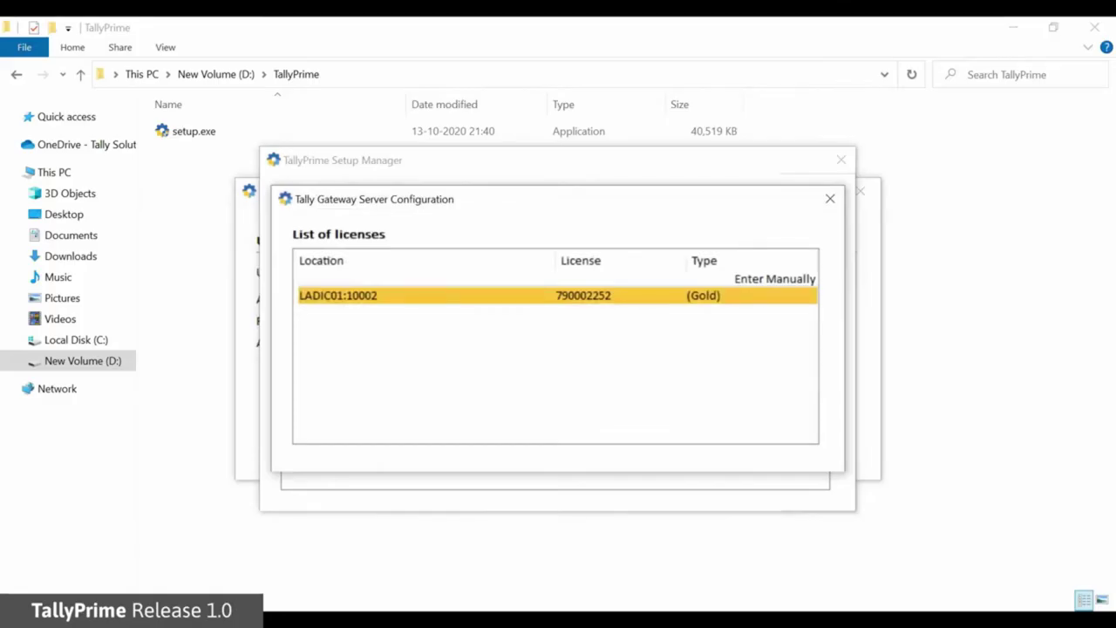
key(Return)
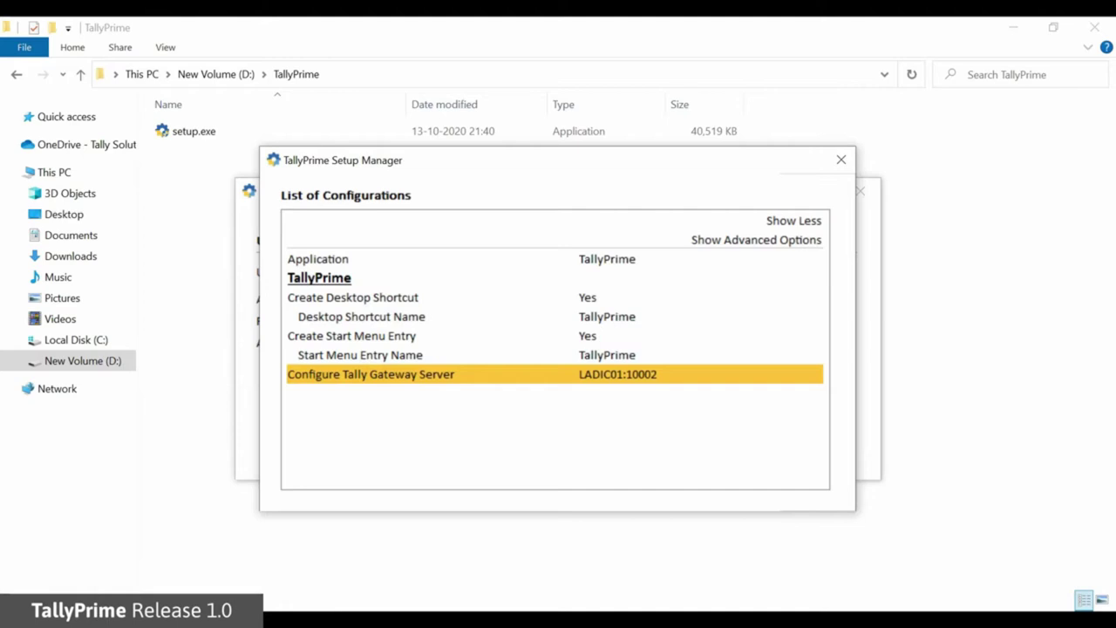
- Rename the Start Menu entry to Tally and apply the same name to the desktop shortcut
key(Up)
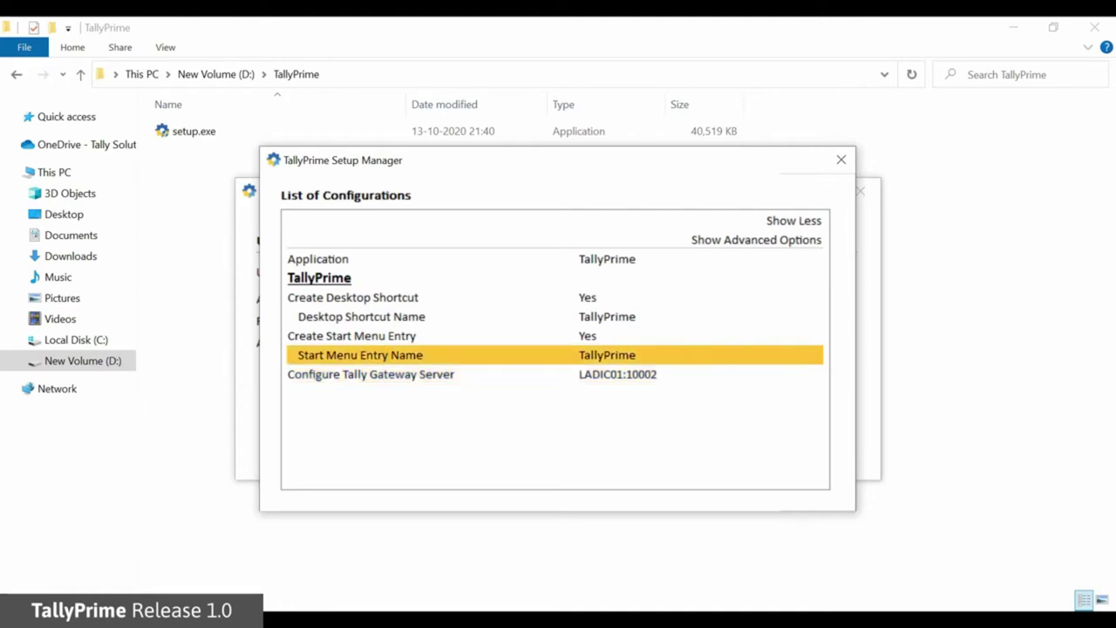
key(Return)
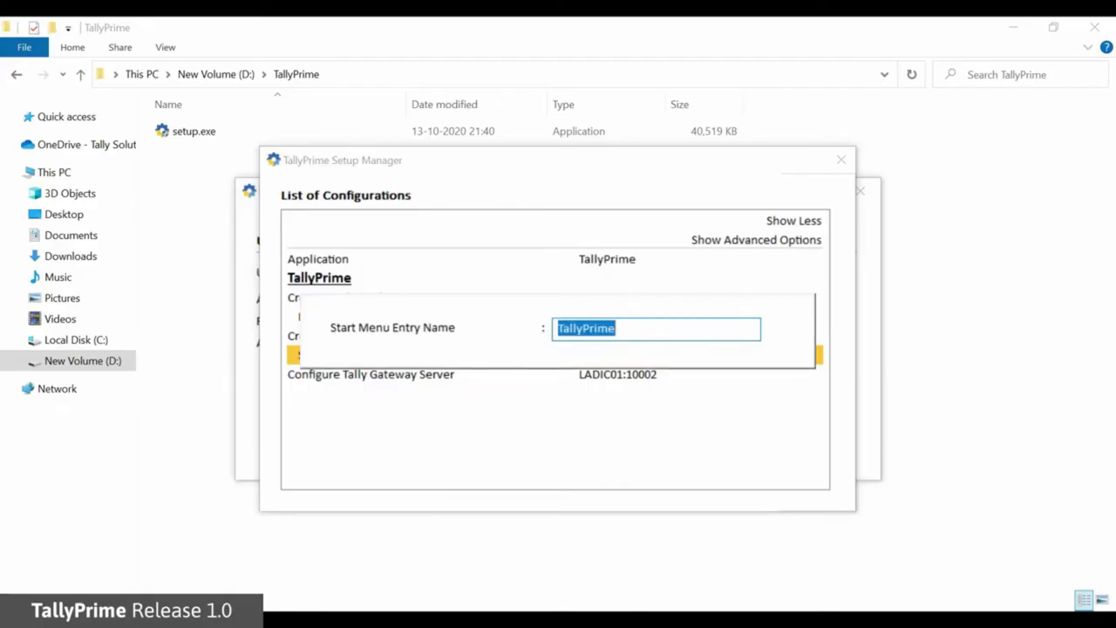
key(End)
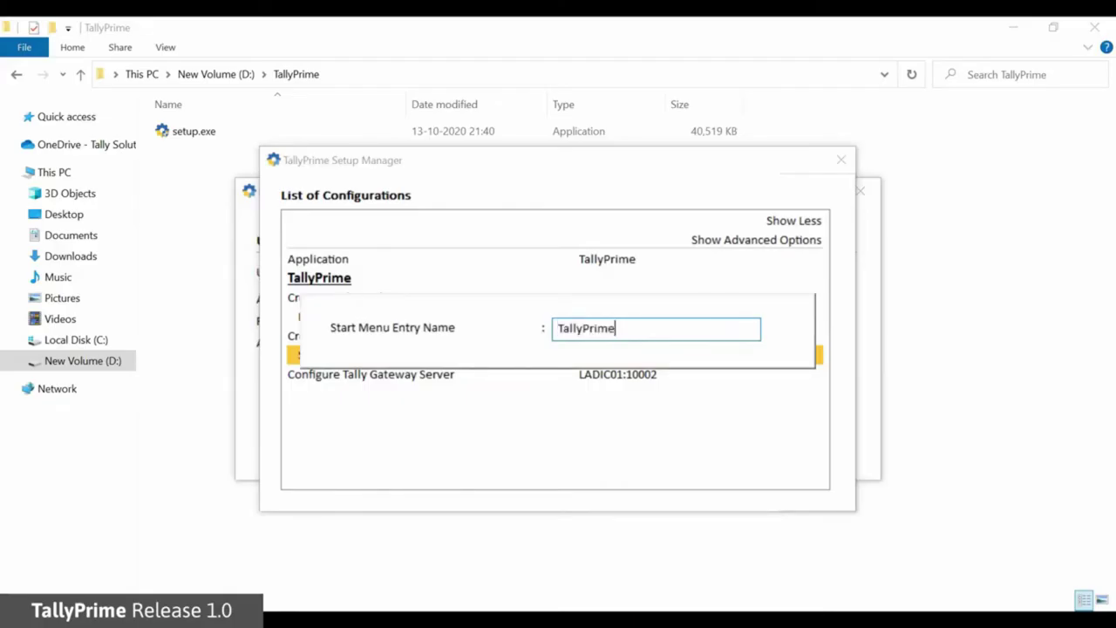
key(BackSpace)
key(BackSpace)
key(BackSpace)
key(BackSpace)
key(BackSpace)
key(Return)
key(y)
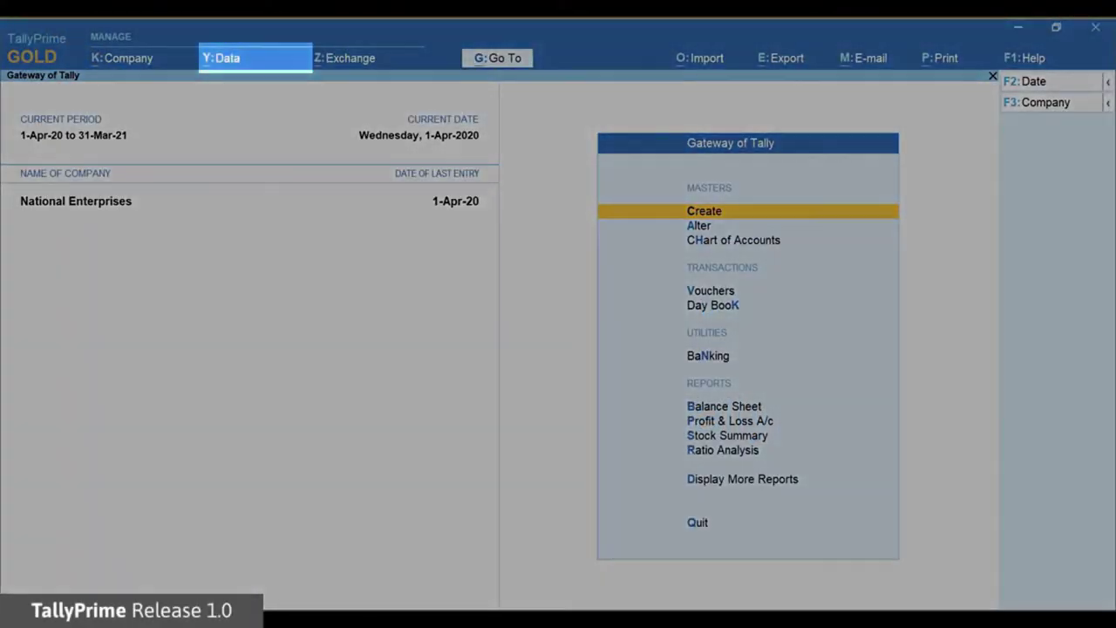
- Open Data Path configuration from the Alt+Y Data menu
key(alt+y)
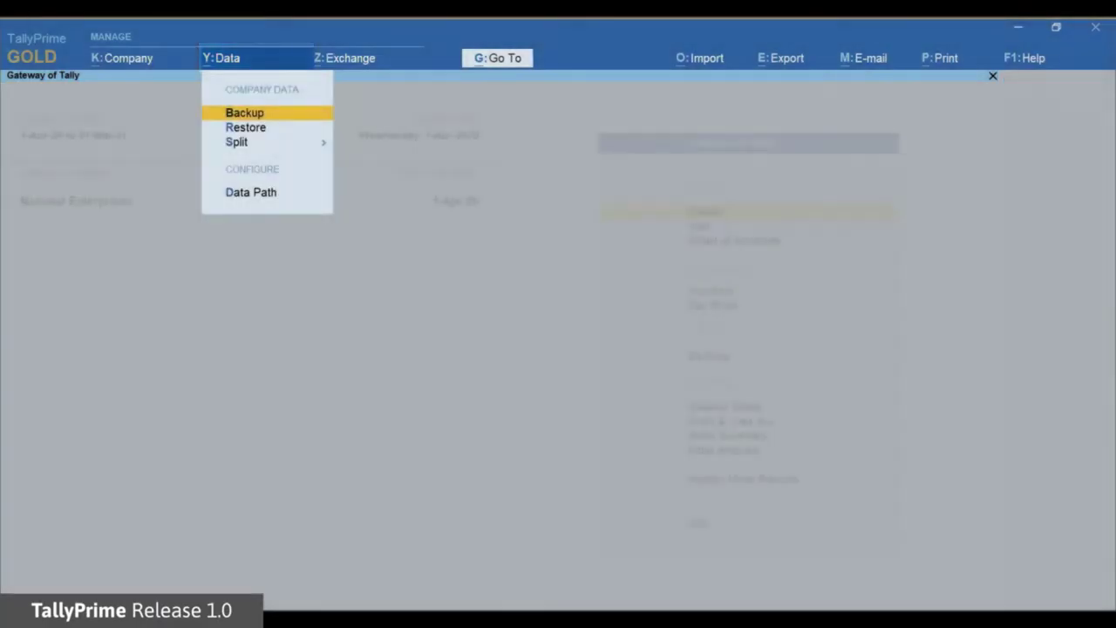
key(Down)
key(Down)
key(Down)
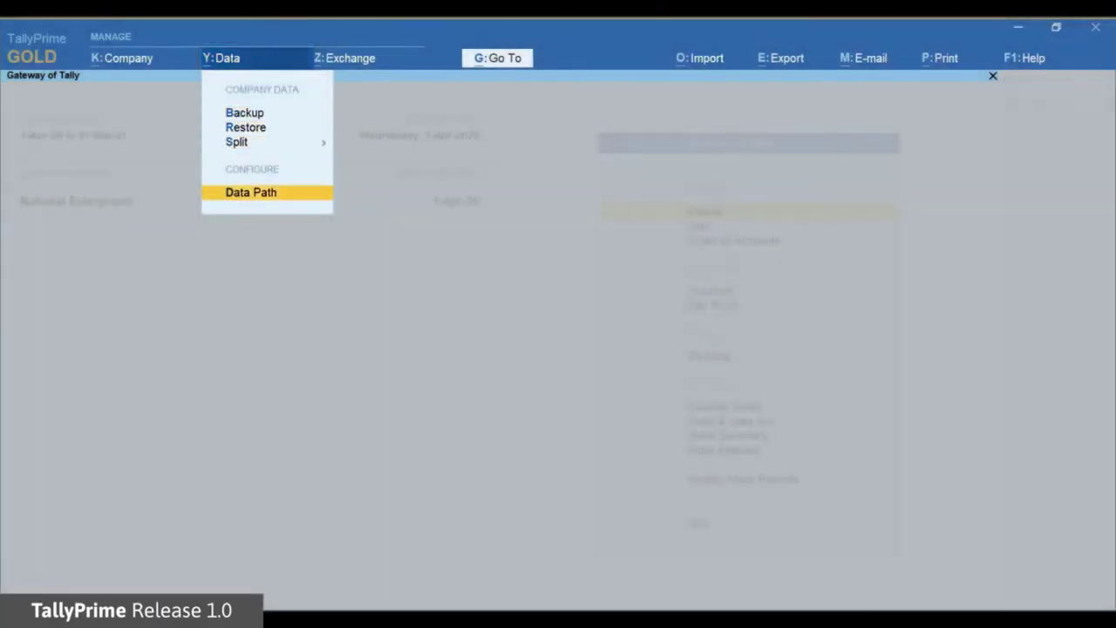
key(Return)
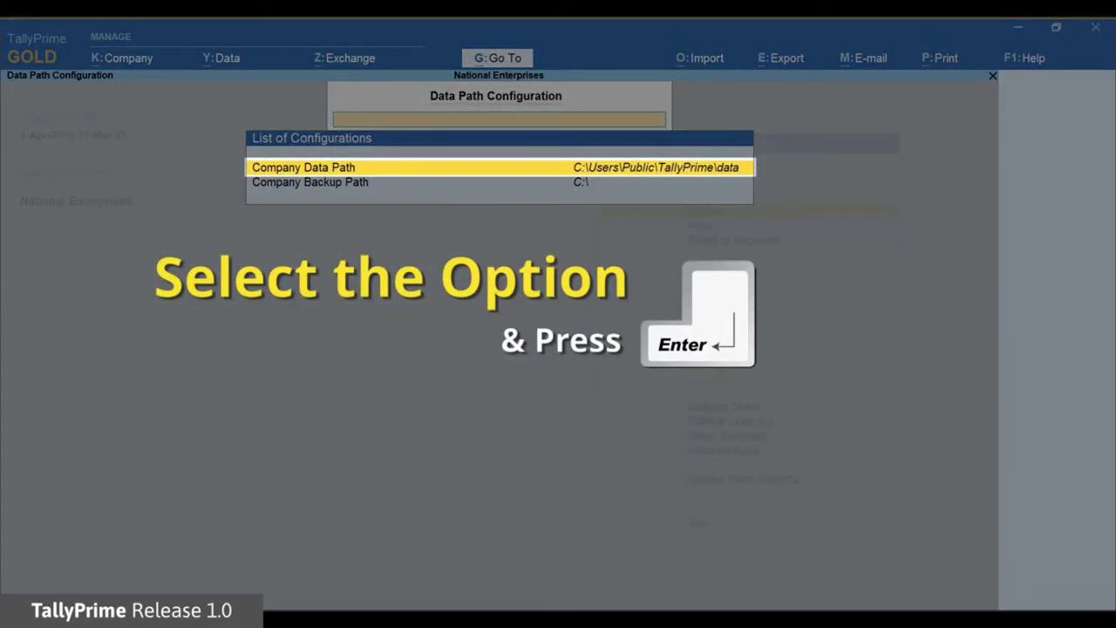
- Set the Company Data Path to D:\Data by selecting it from the drive
key(Return)
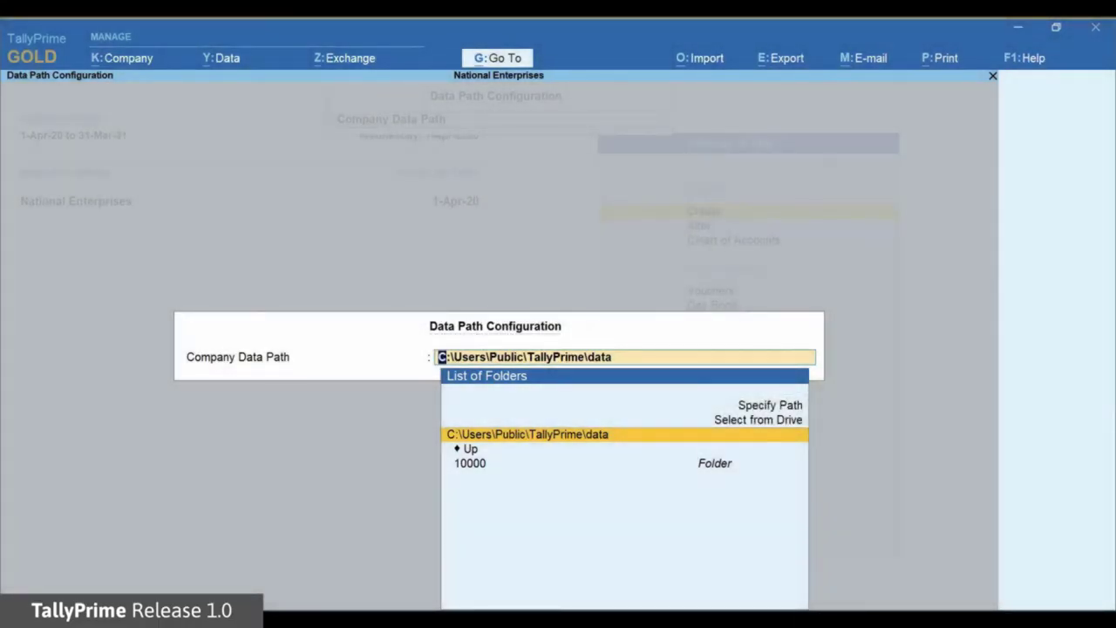
click(757, 420)
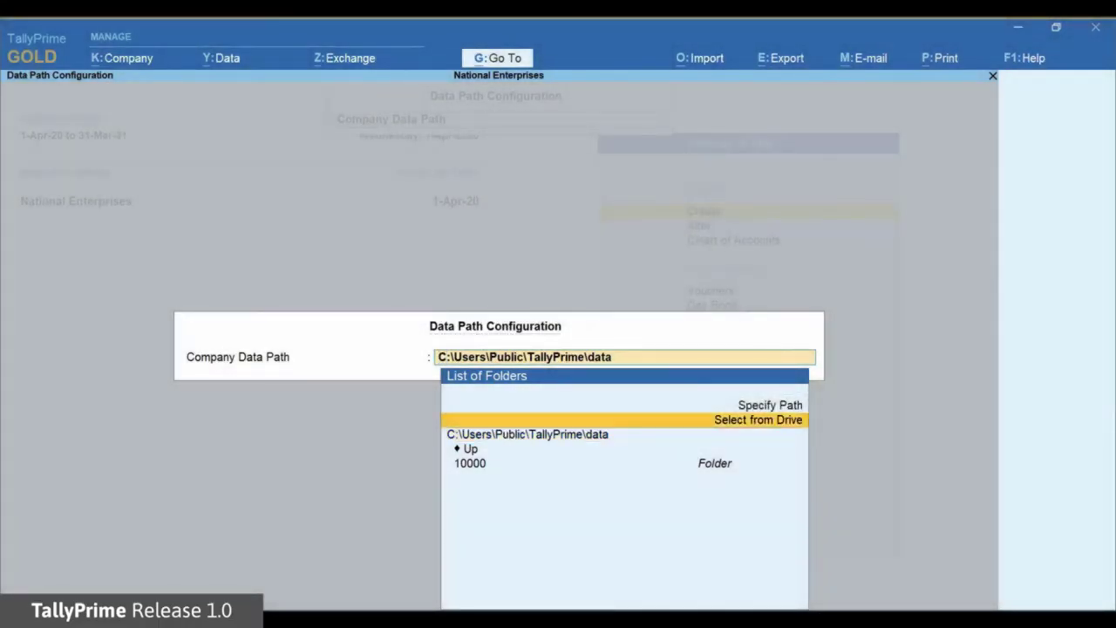
key(Return)
key(Down)
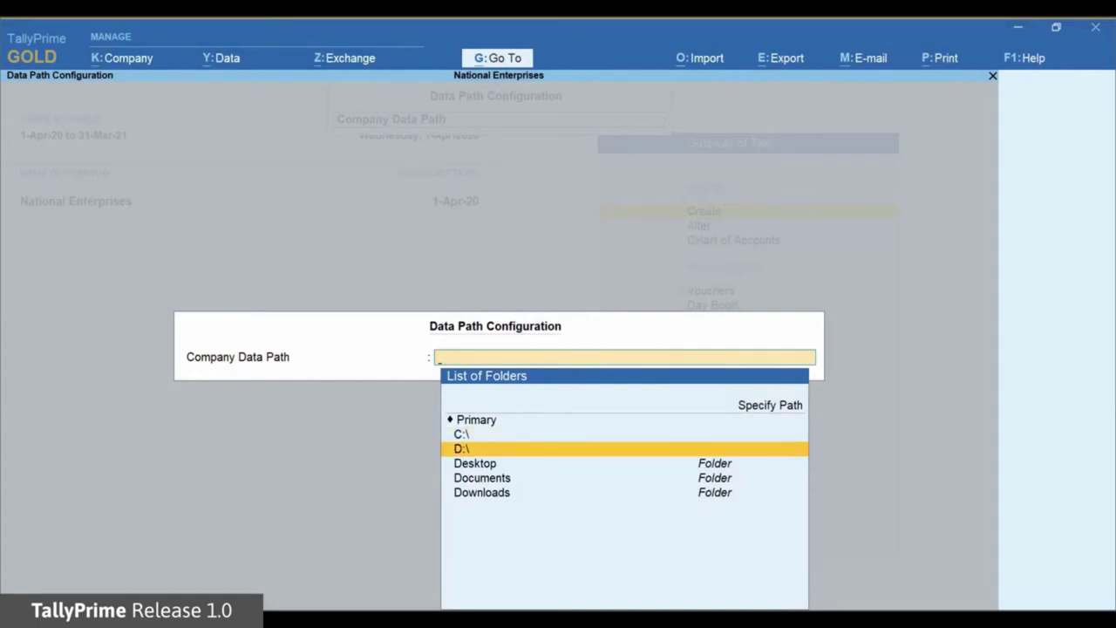
key(Return)
key(Down)
key(Down)
key(Down)
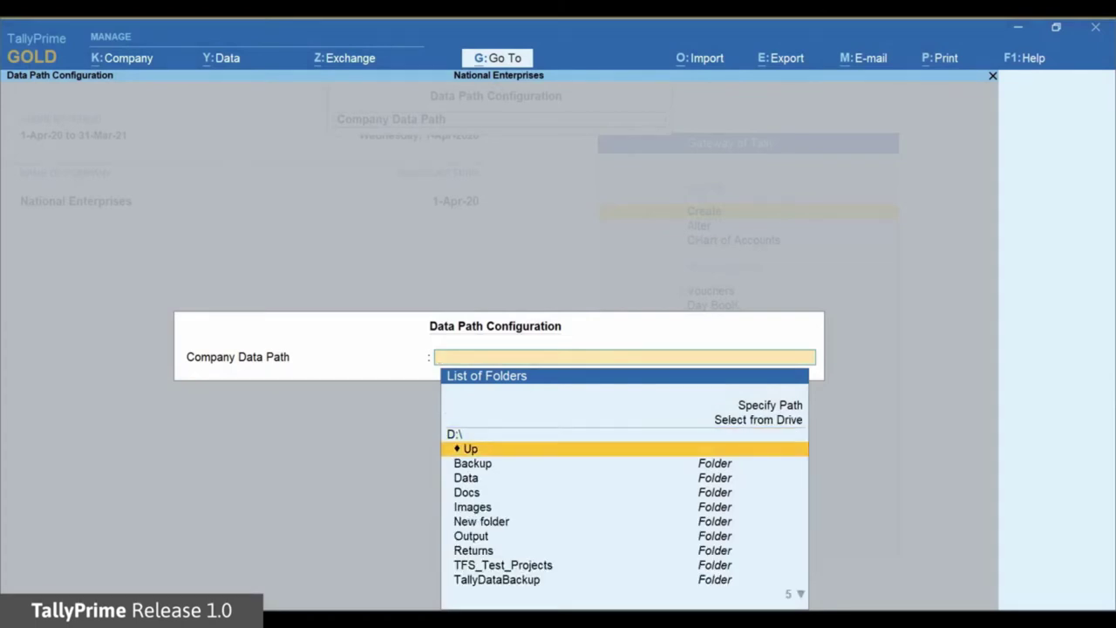
key(Return)
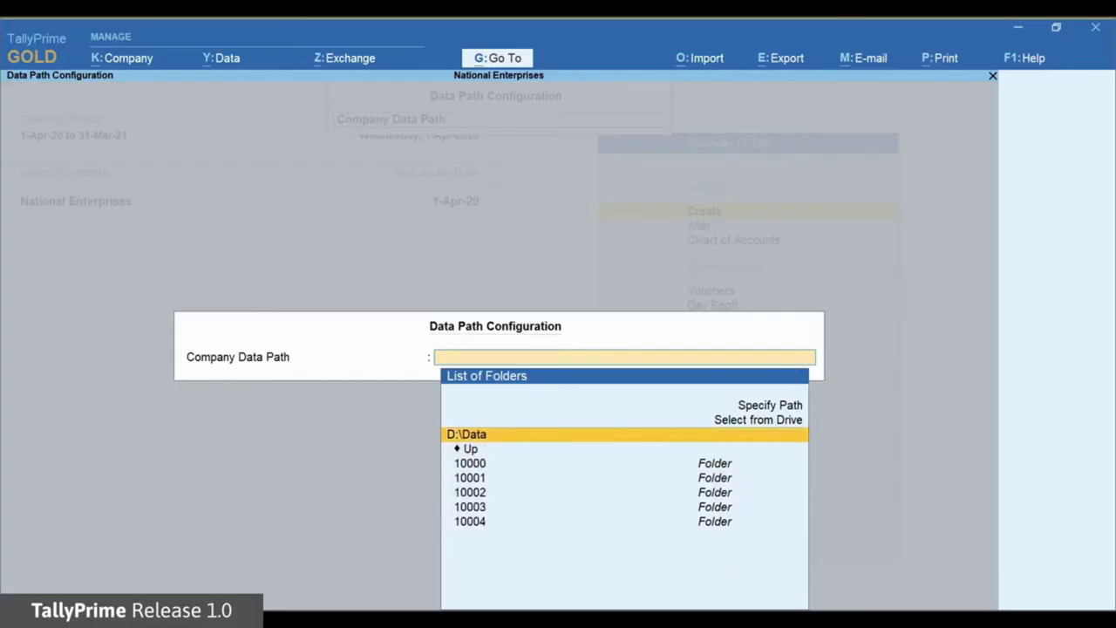
key(Return)
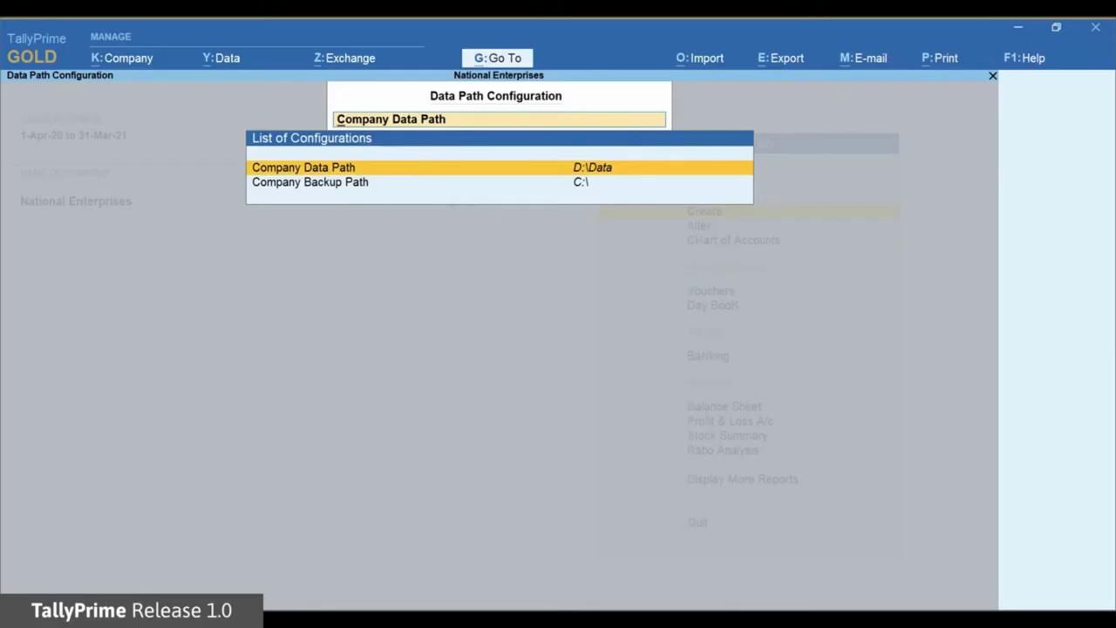
- Close the data path configuration and bring up the Company menu's Select option
key(Escape)
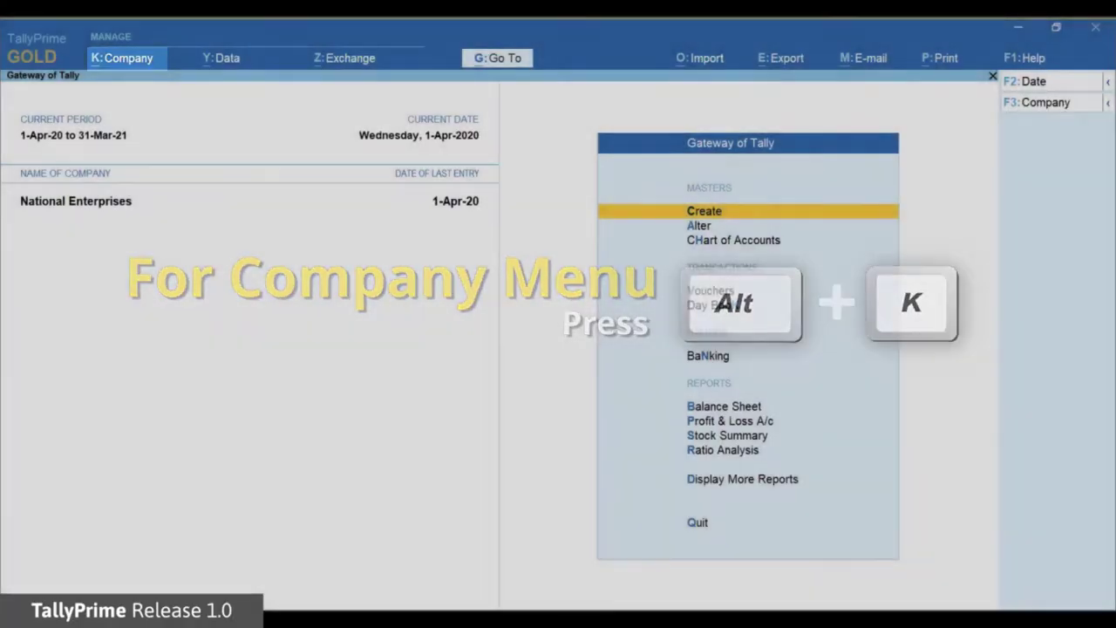
key(alt+k)
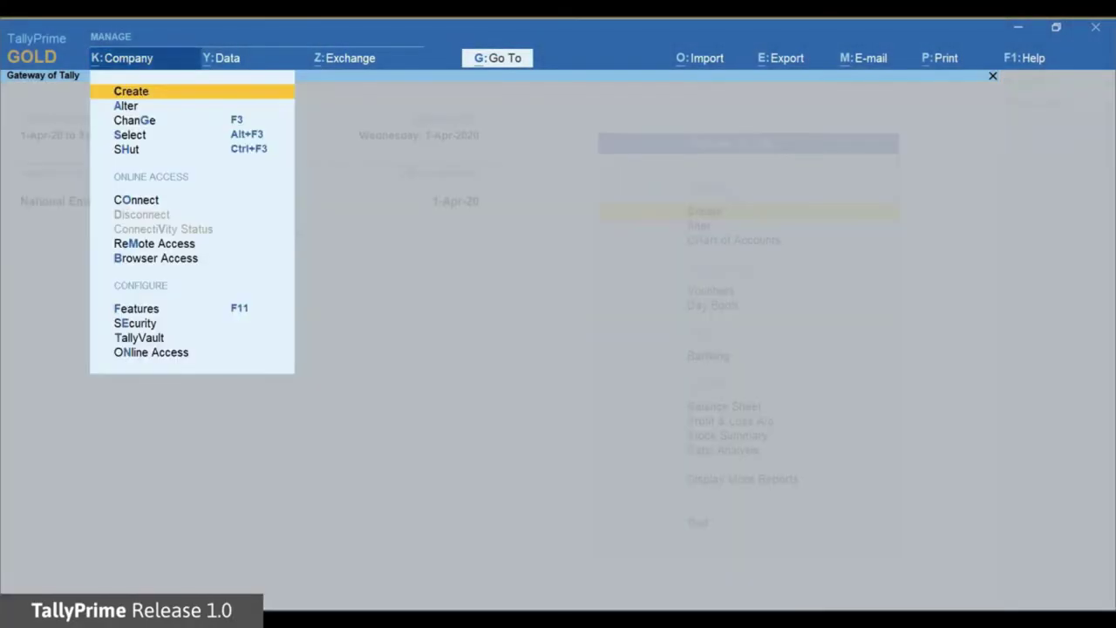
key(Down)
key(Down)
key(Down)
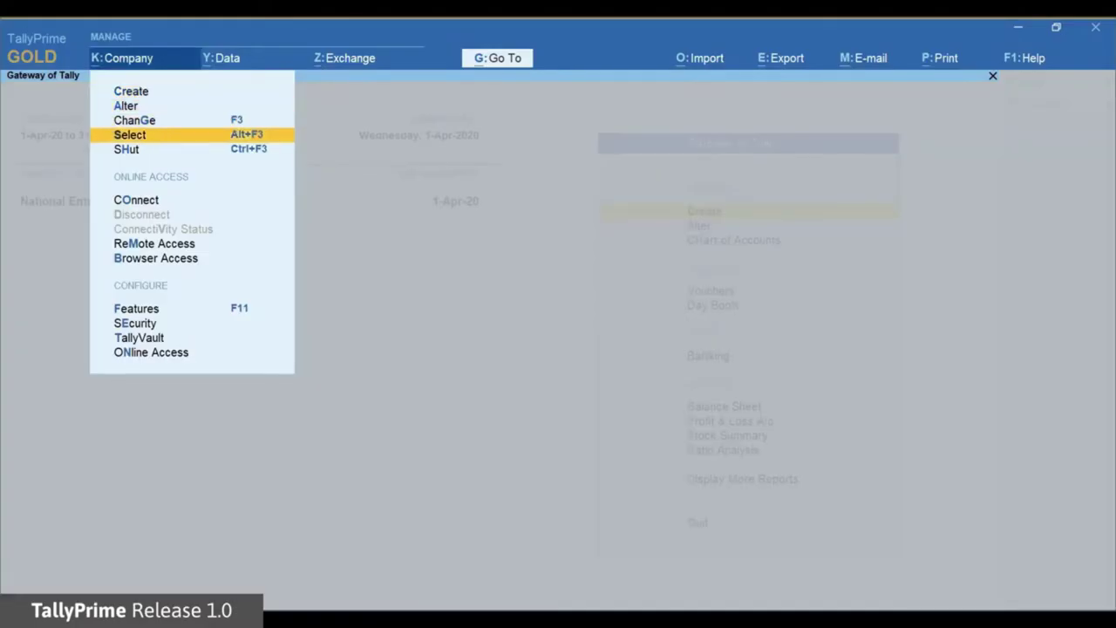
- Open Create Company from the List of Companies to start a new company form
key(Return)
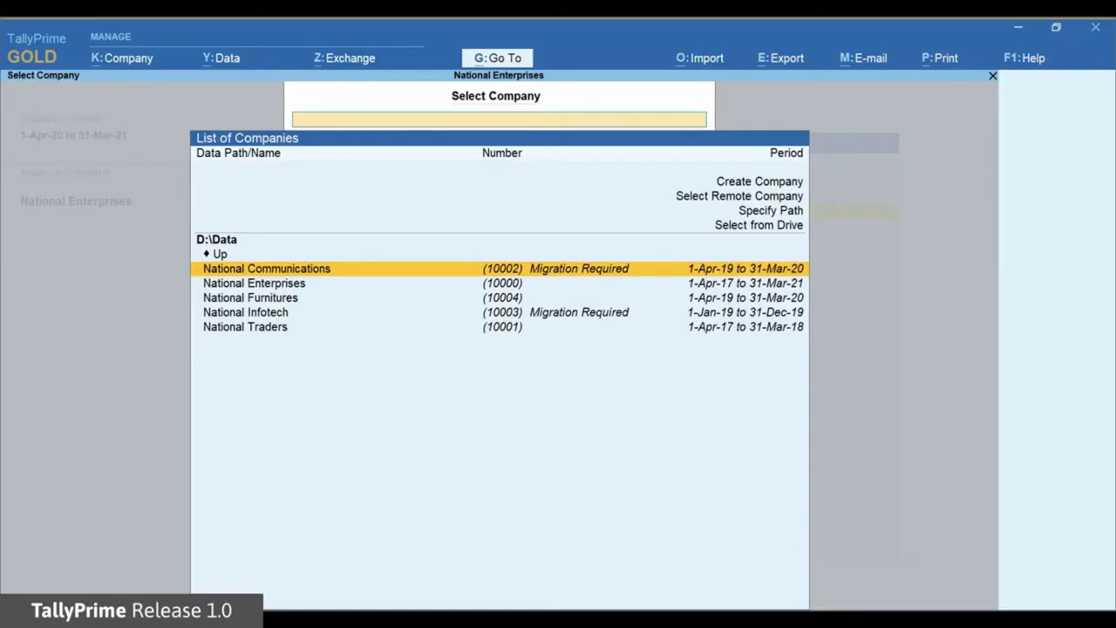
key(Up)
key(Up)
key(Up)
key(Up)
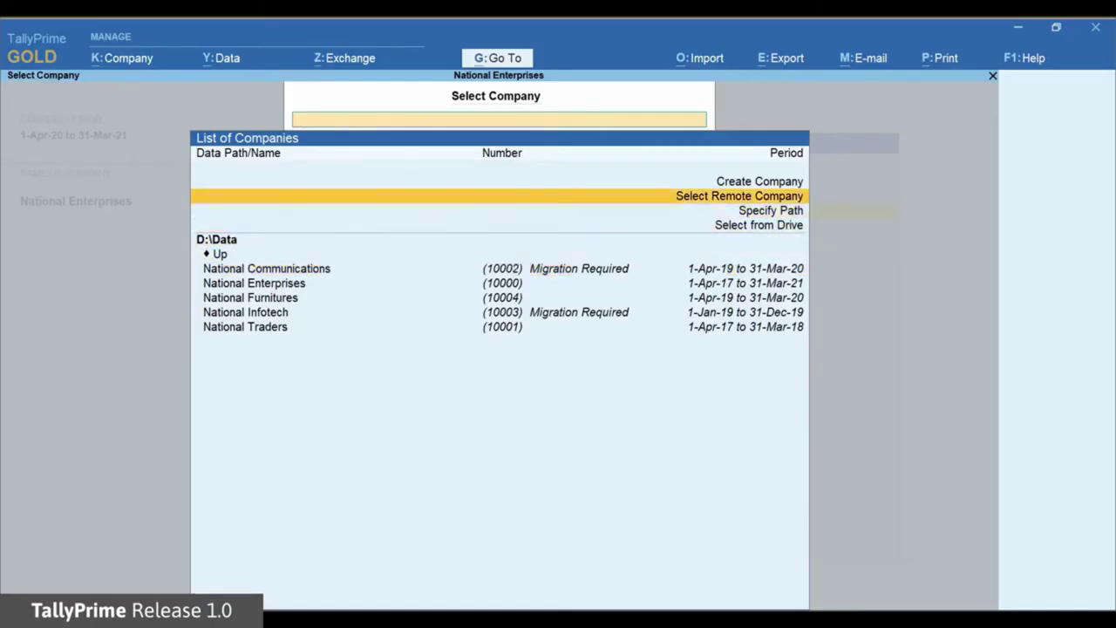
key(Up)
key(Return)
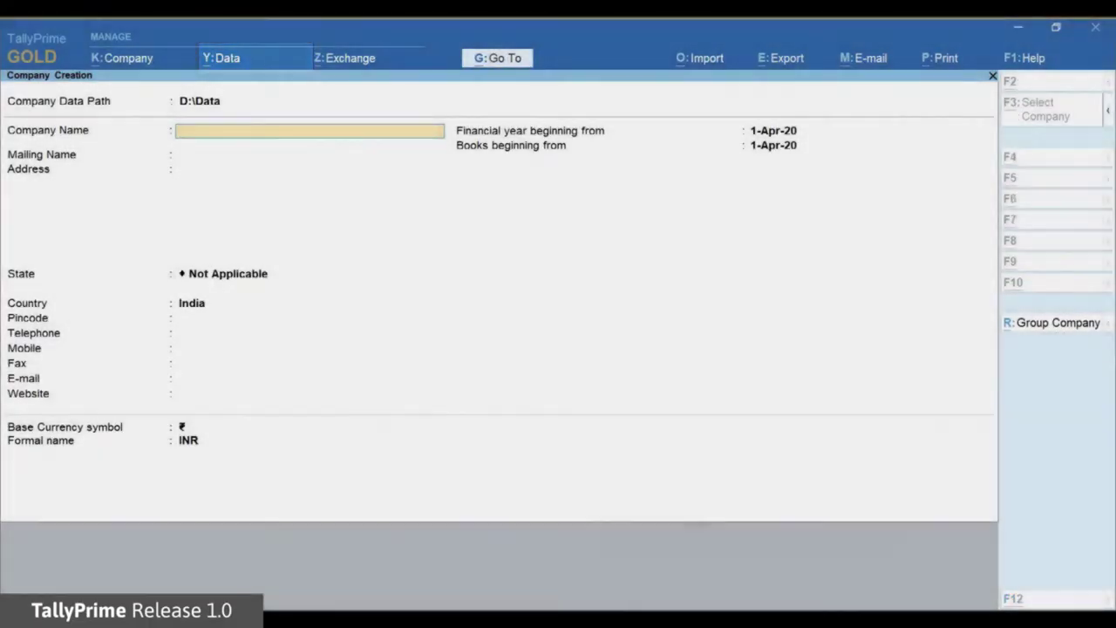
- Set the Company Backup Path to D:\Backup via Data Path and Select from Drive
key(alt+y)
key(Down)
key(Down)
key(Down)
key(Return)
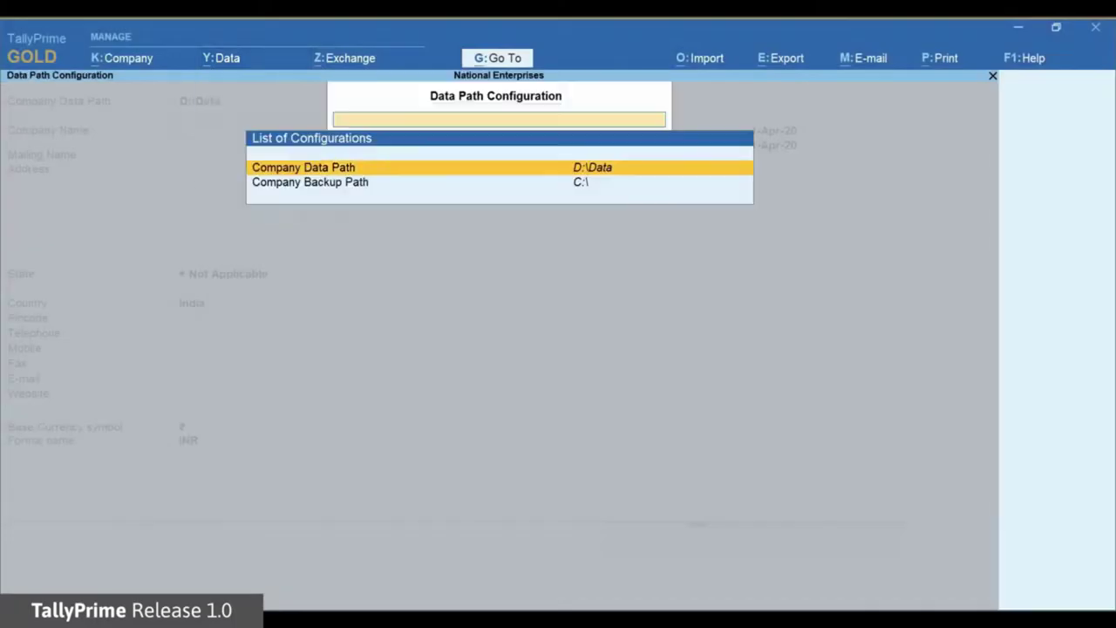
key(Down)
key(Return)
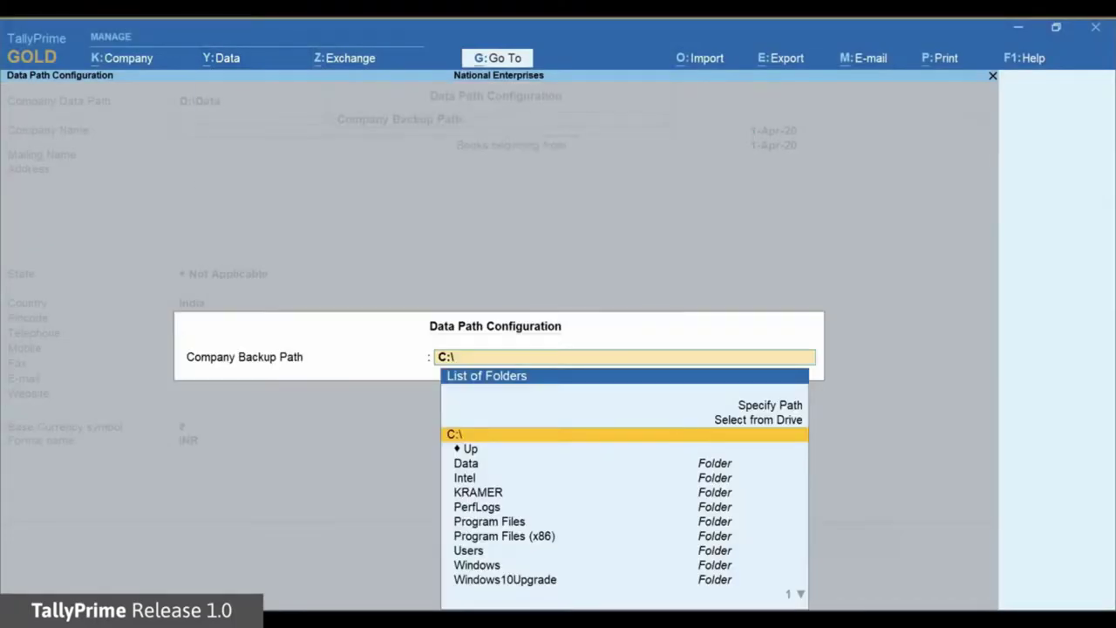
key(Up)
key(Return)
key(Down)
key(Return)
key(Down)
key(Down)
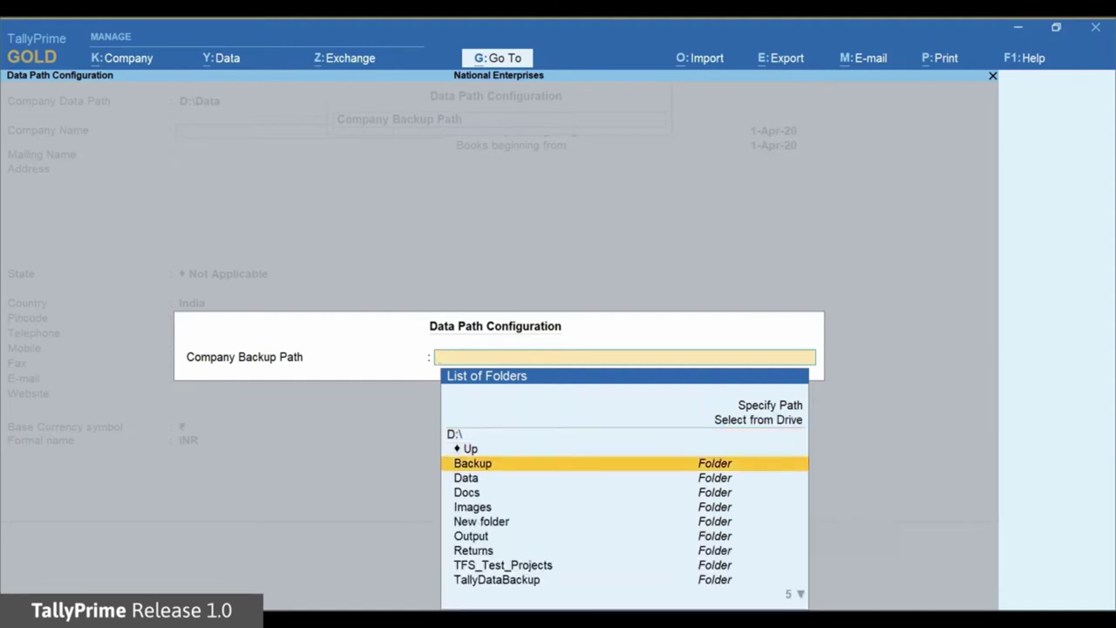
key(Return)
key(Return)
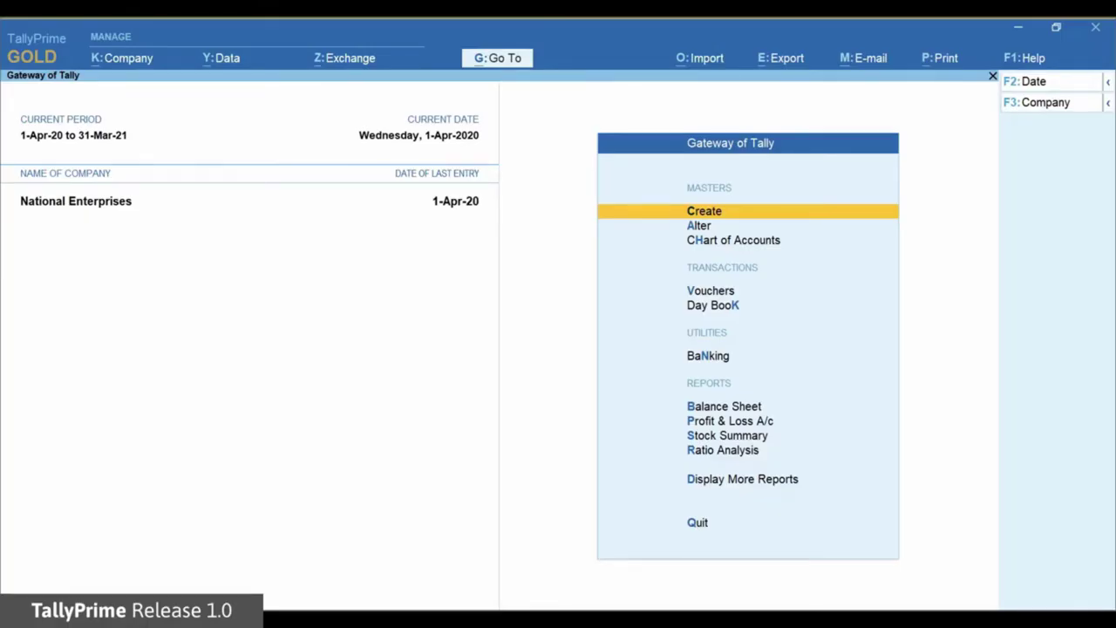
- Back up National Communications and National Enterprises to D:\Backup from the Alt+Y Backup screen
key(alt+y)
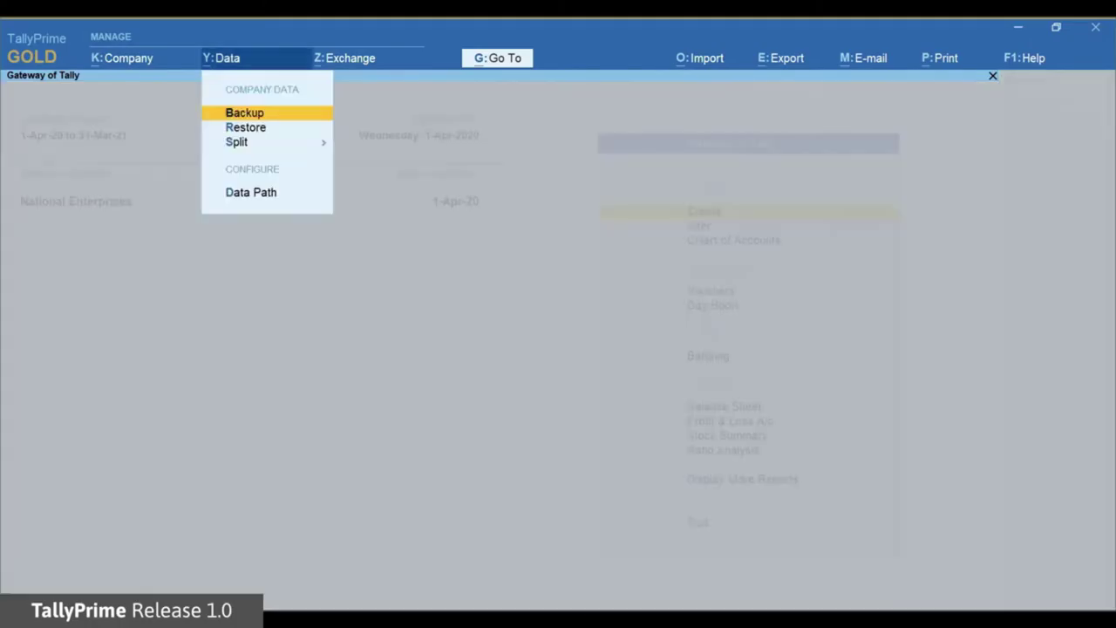
key(Return)
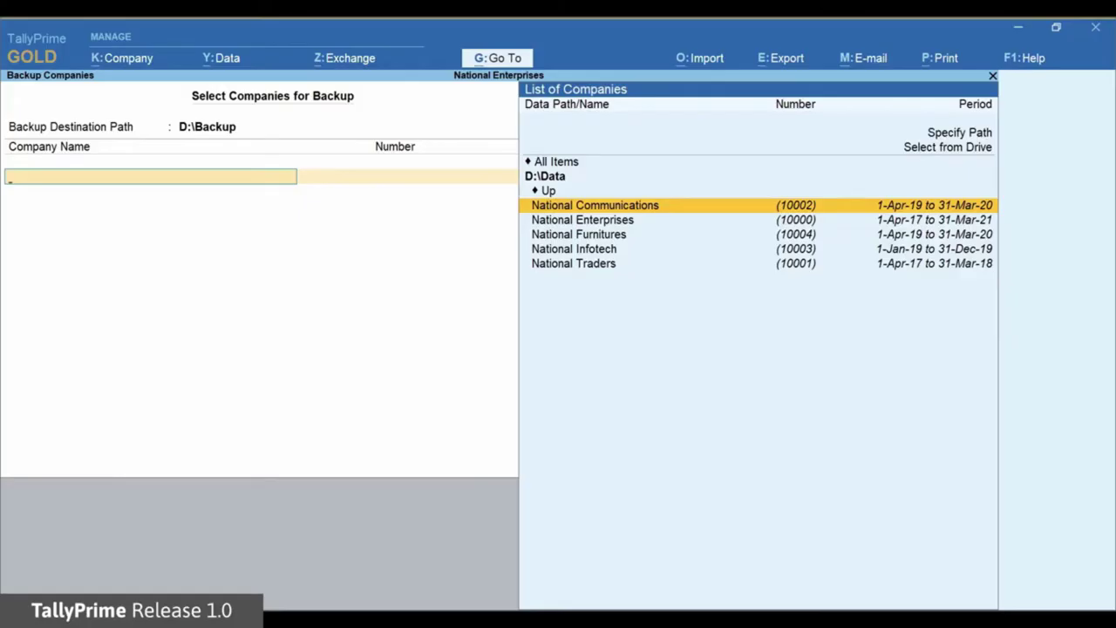
key(Return)
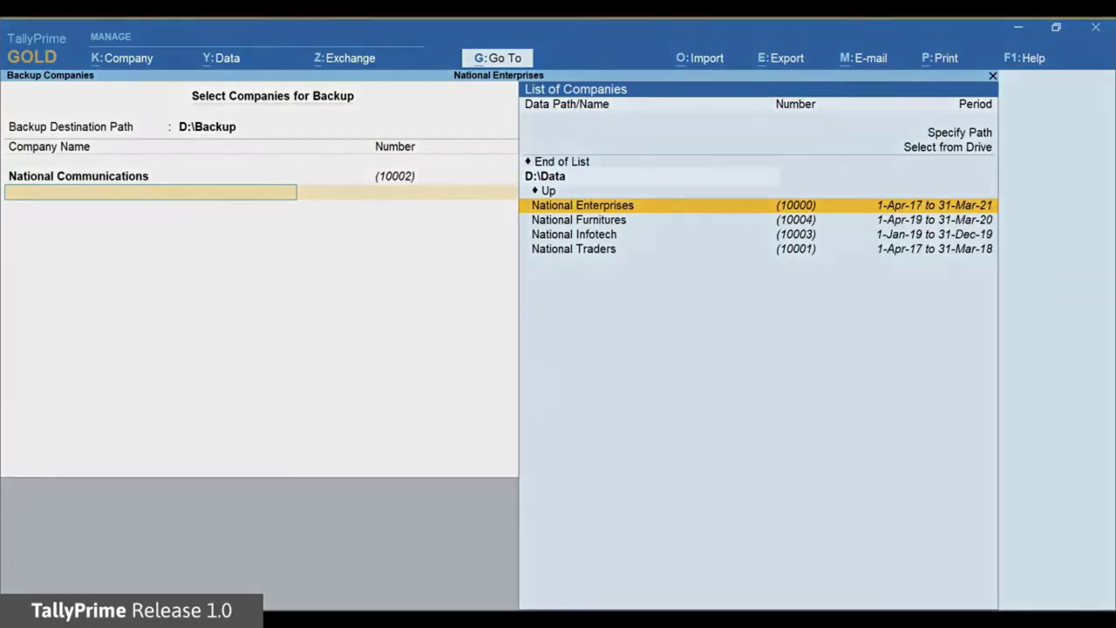
key(Return)
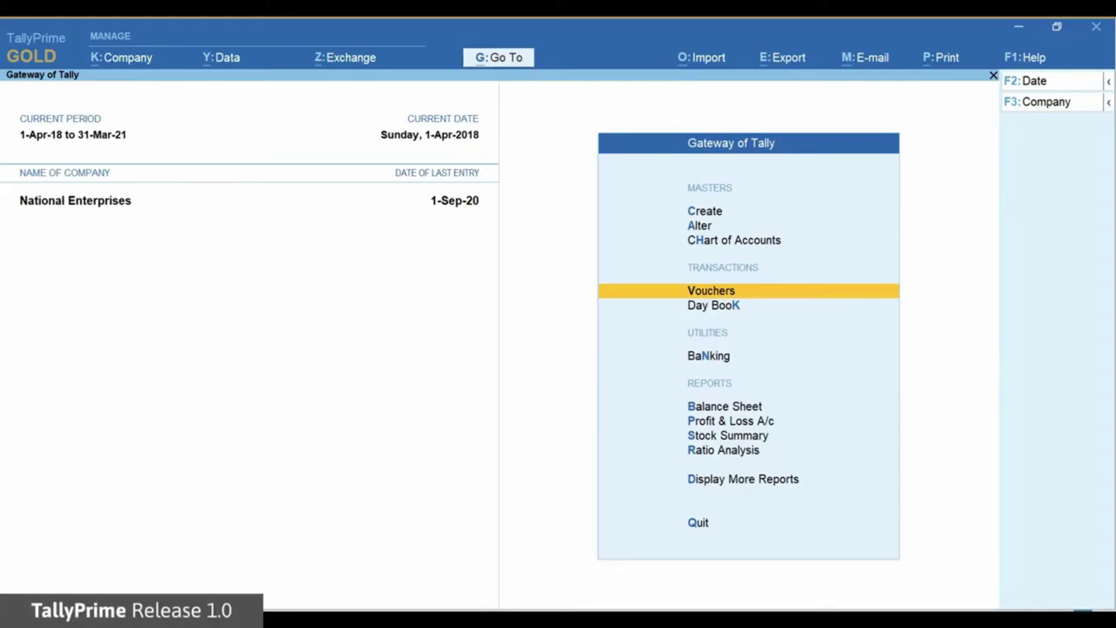
- List the D:\Data companies through Select from Drive and load National Traders for migration
key(alt+k)
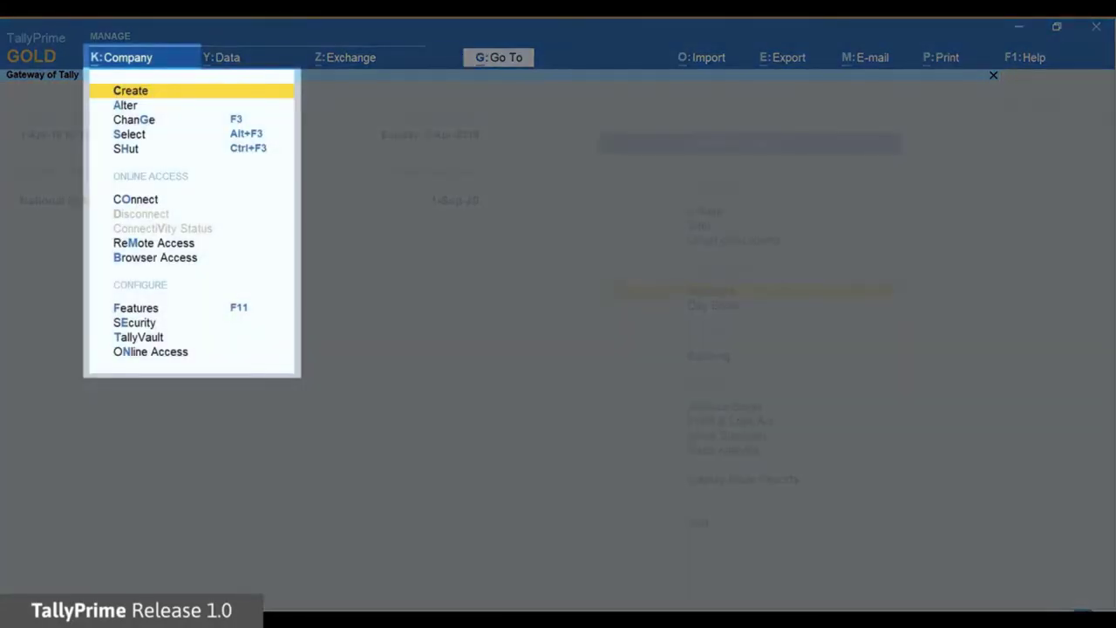
key(Down)
key(Down)
key(Down)
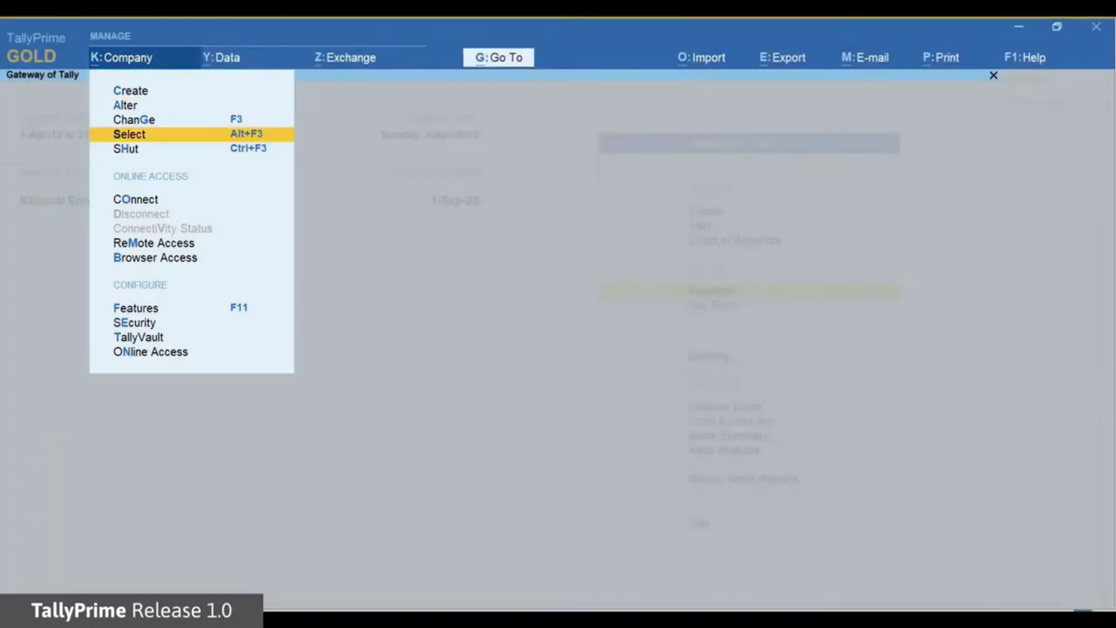
key(Return)
key(Down)
key(Down)
key(Down)
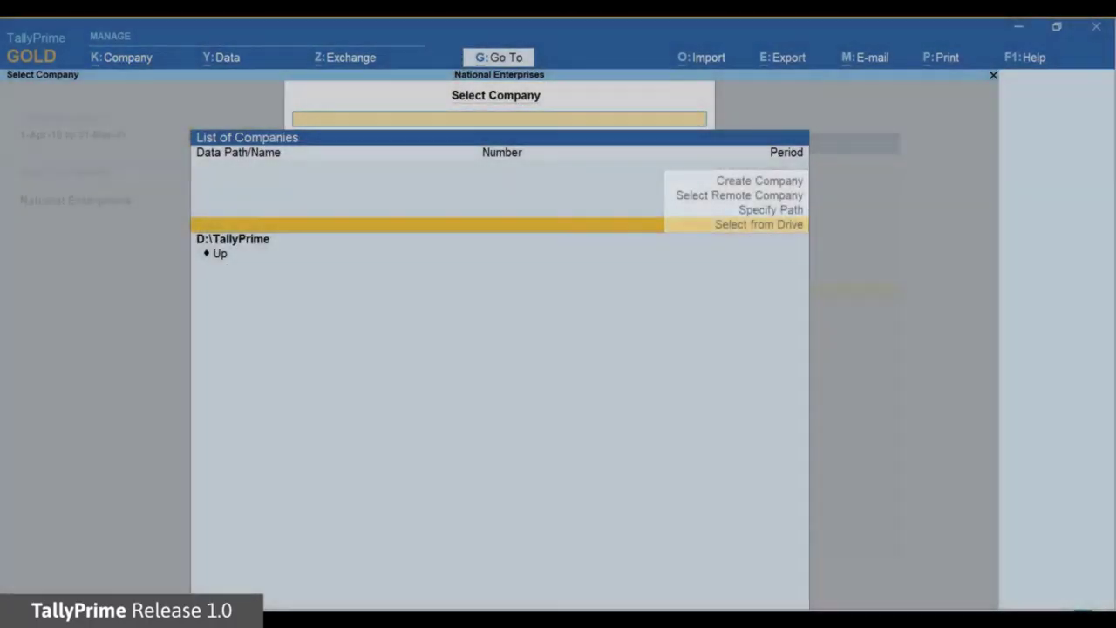
key(Return)
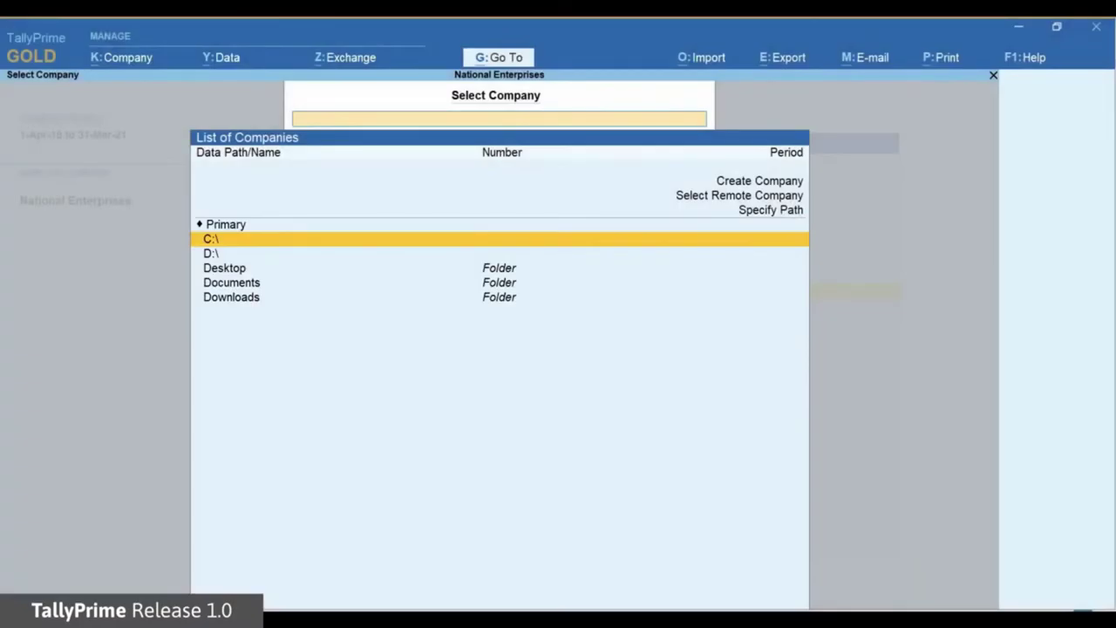
key(Down)
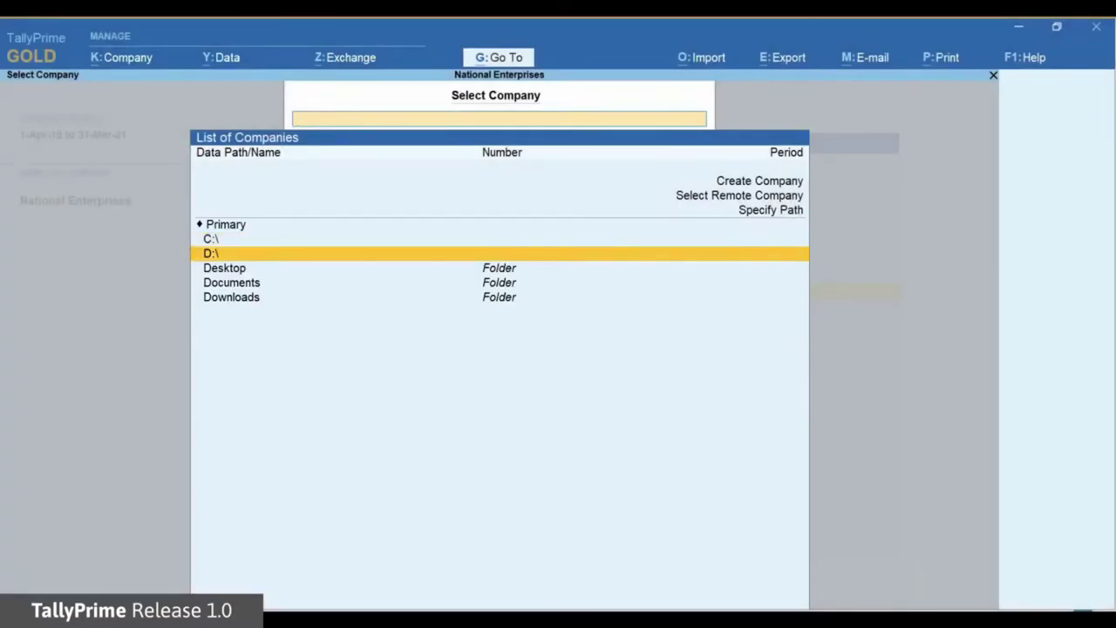
key(Return)
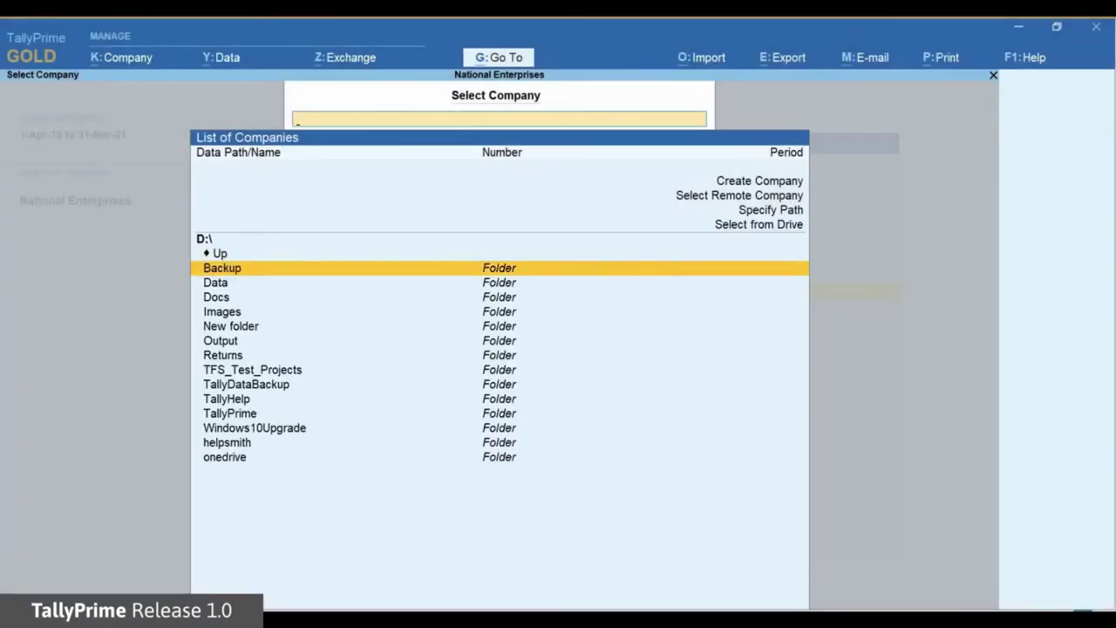
key(Down)
key(Return)
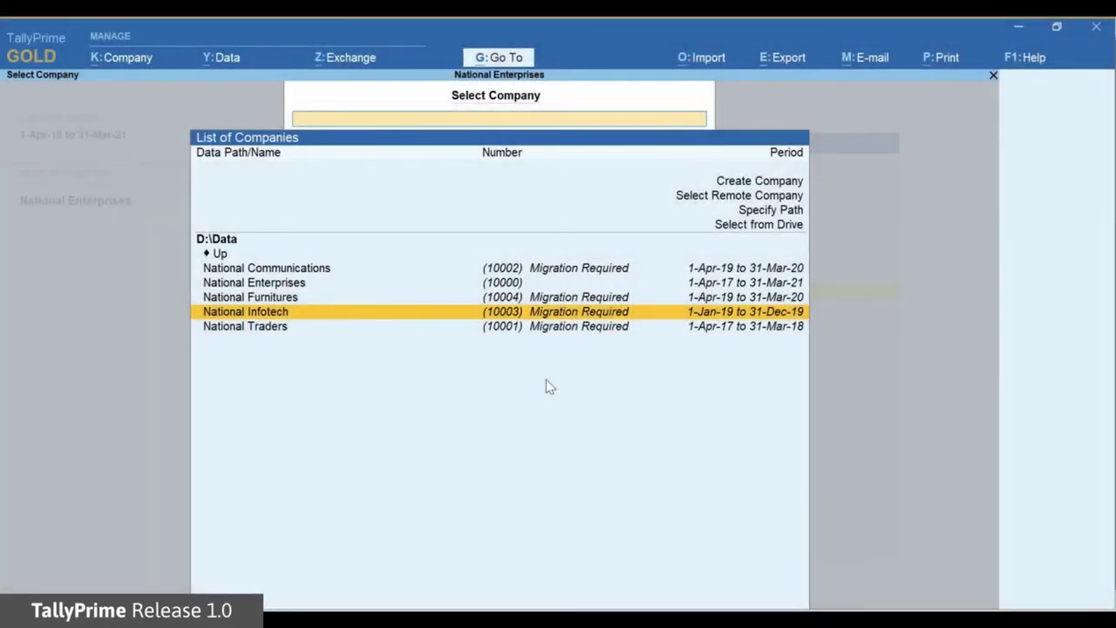
key(Down)
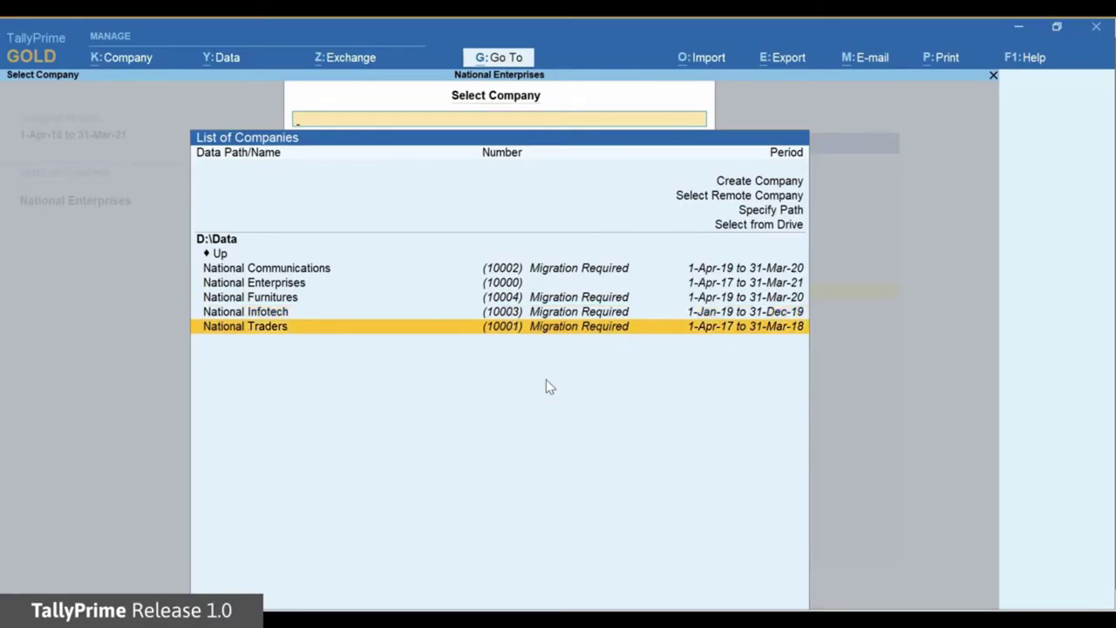
key(Return)
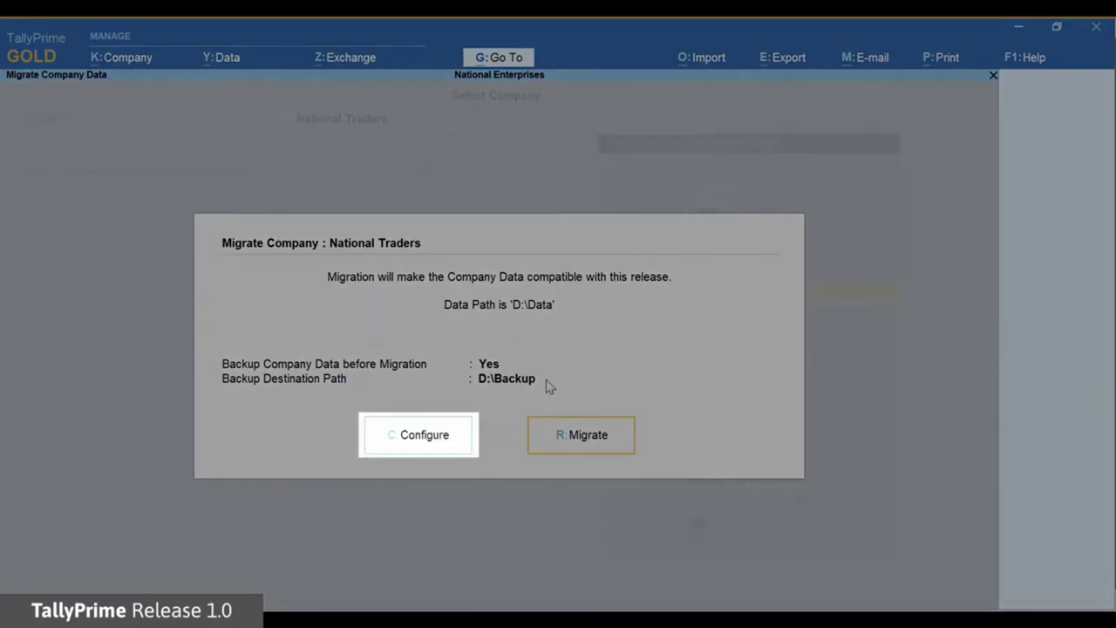
- Set Backup Company Data before Migration to No, then migrate National Traders
key(c)
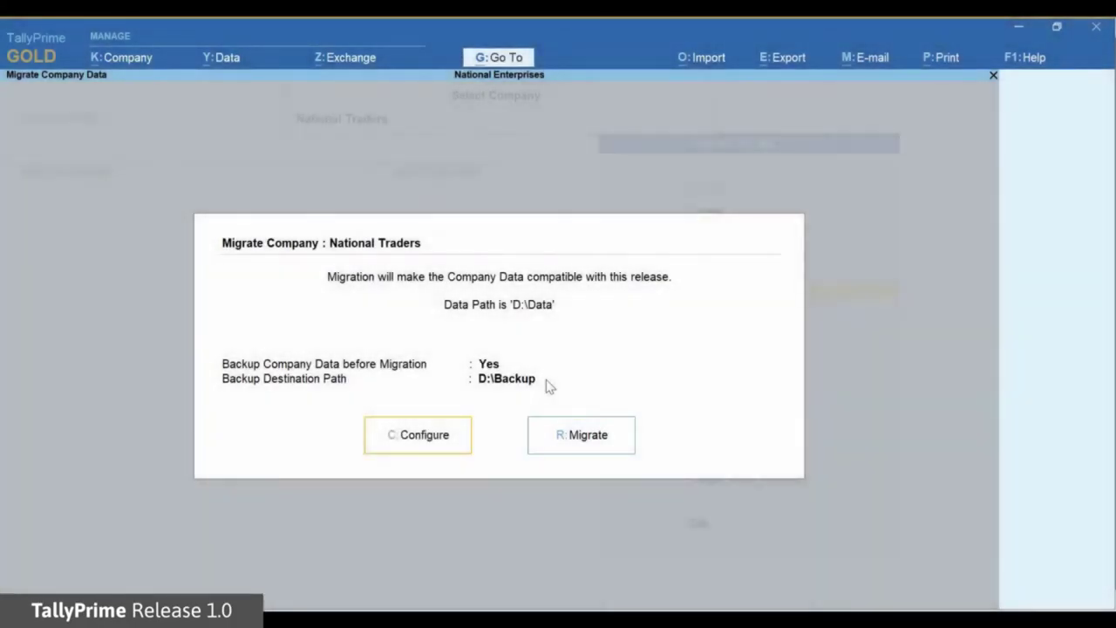
key(Return)
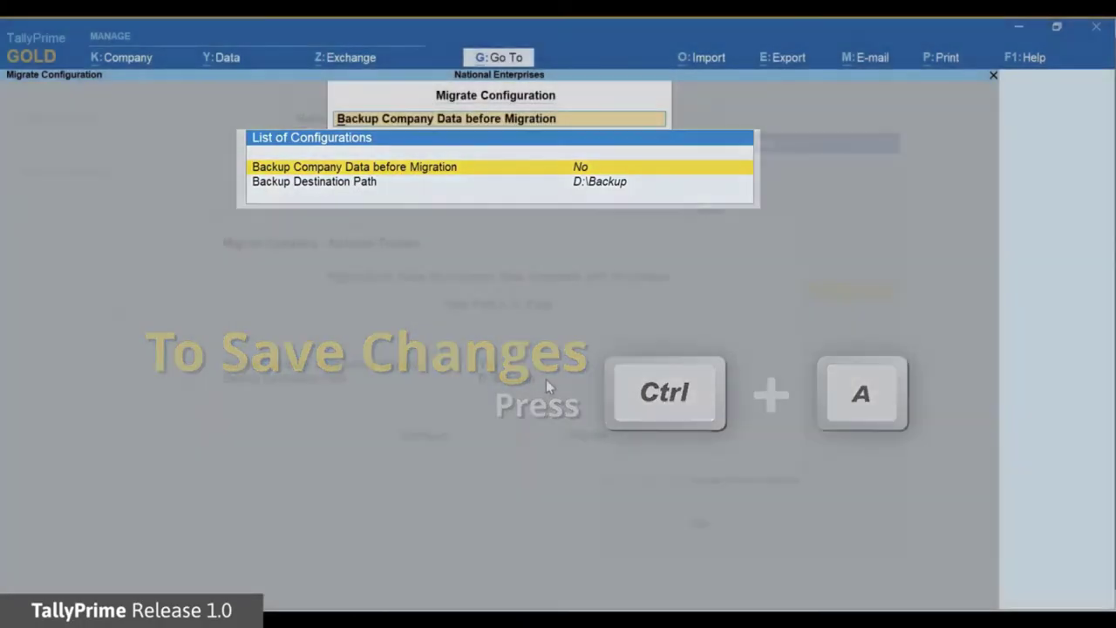
key(ctrl+a)
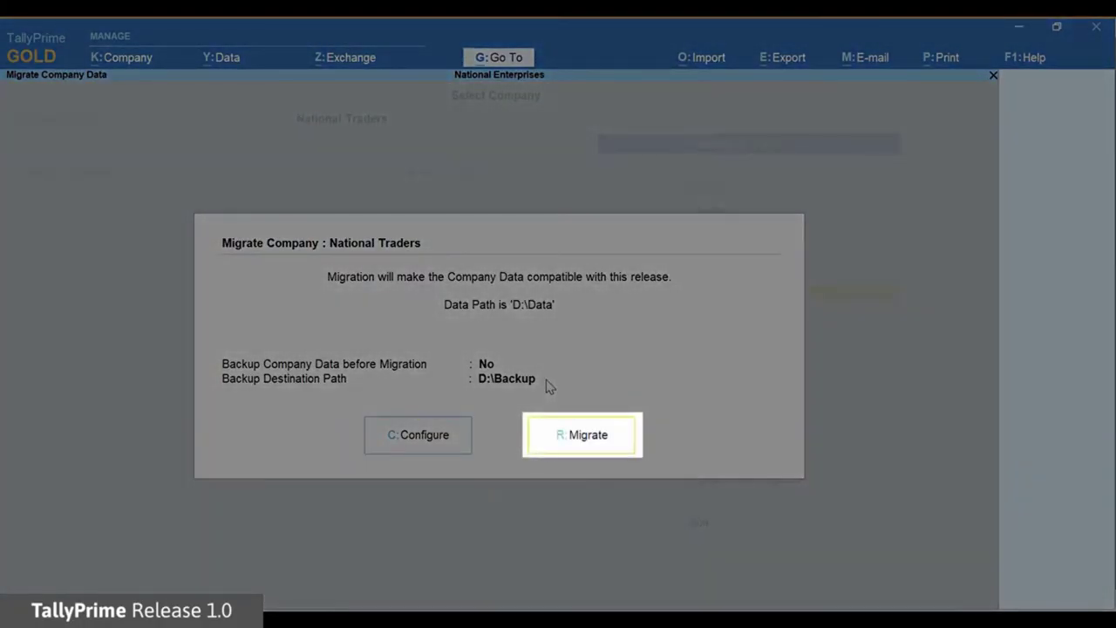
key(r)
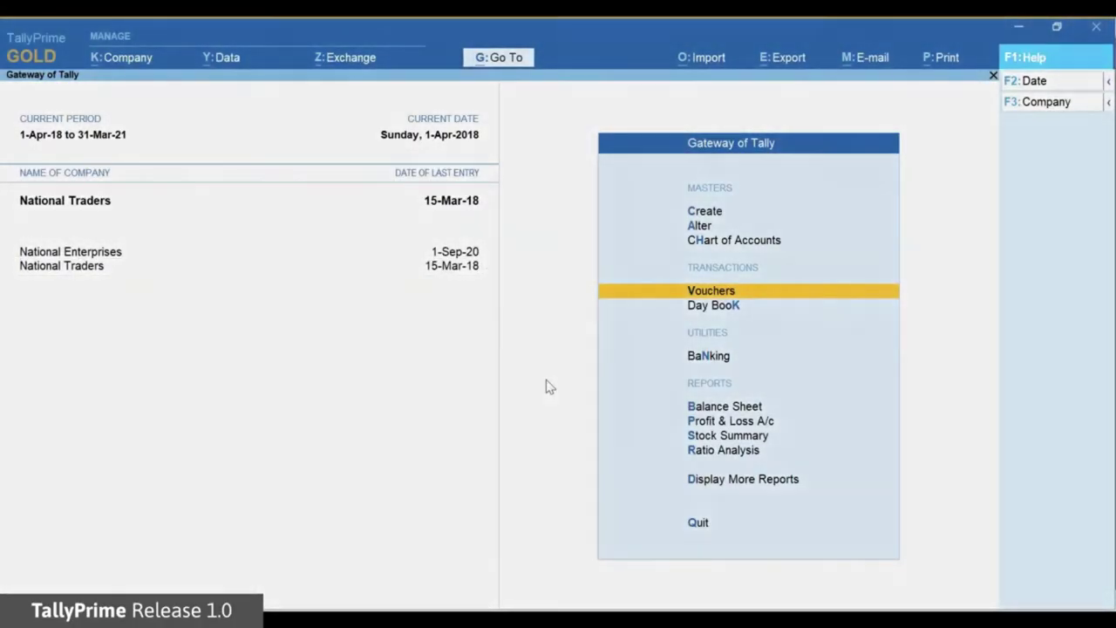
- From Help > Troubleshooting > Migrate, migrate National Furnitures with backup to D:\Backup
key(F1)
key(Down)
key(Down)
key(Down)
key(Down)
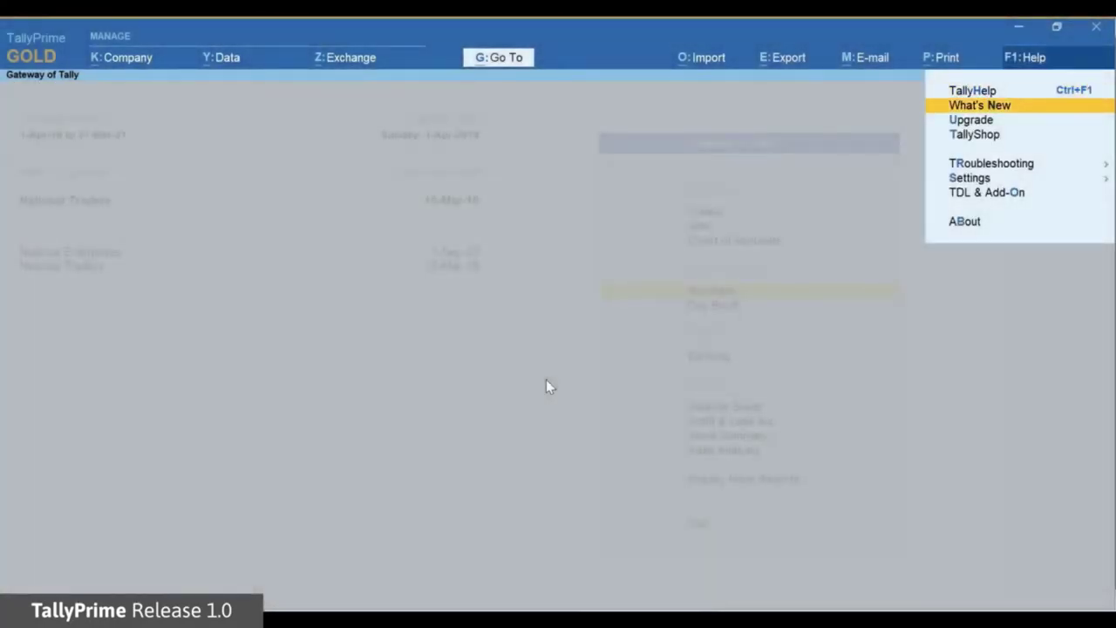
key(Return)
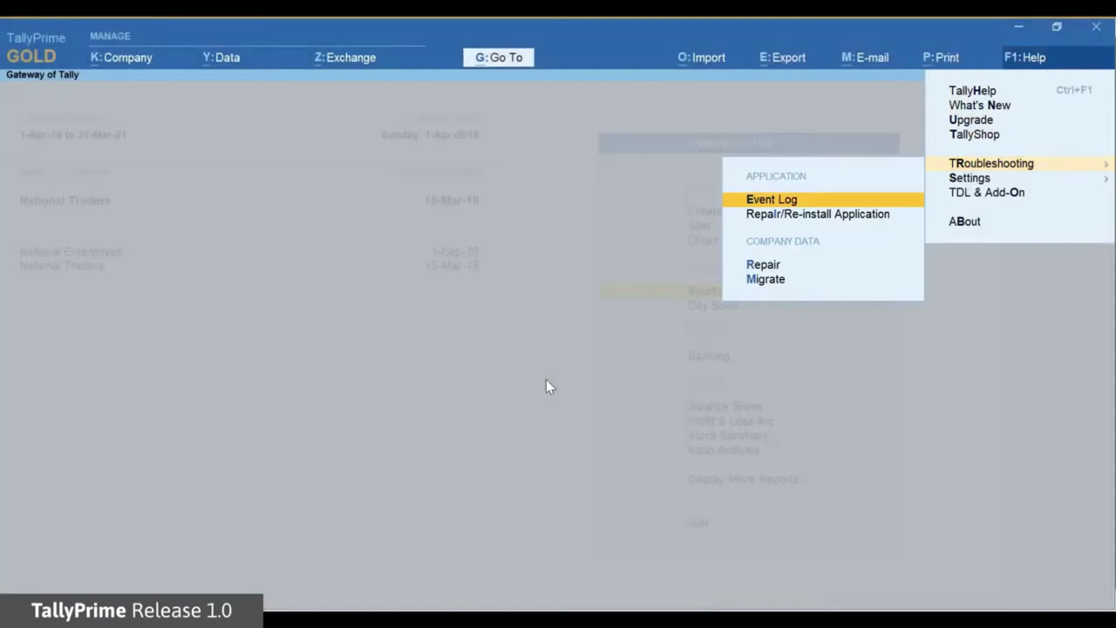
key(Down)
key(Down)
key(Down)
key(Return)
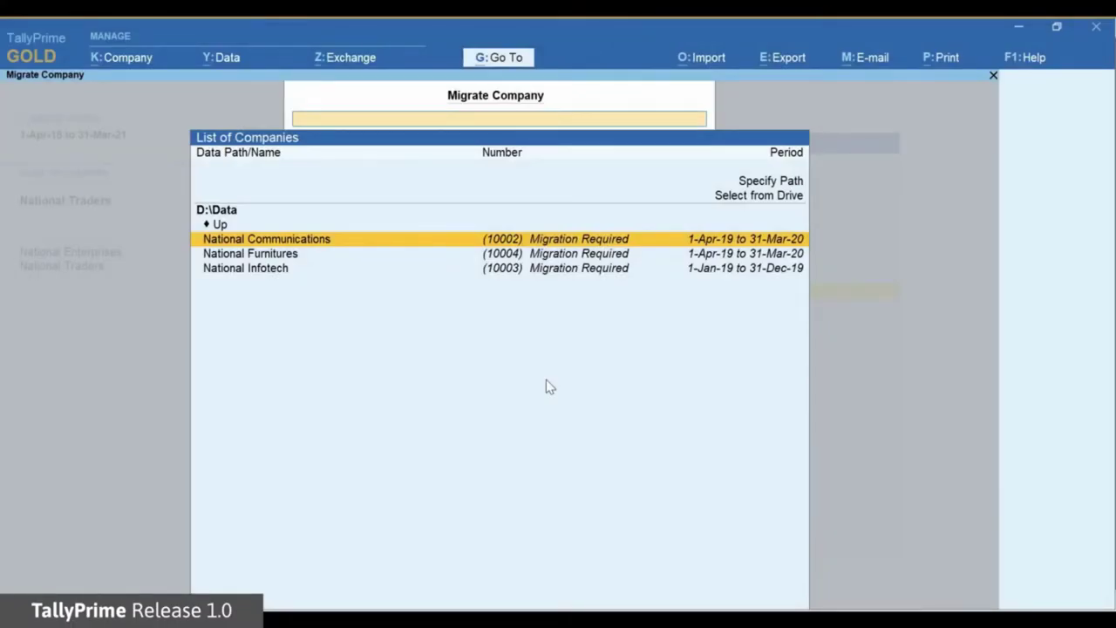
key(Down)
key(Return)
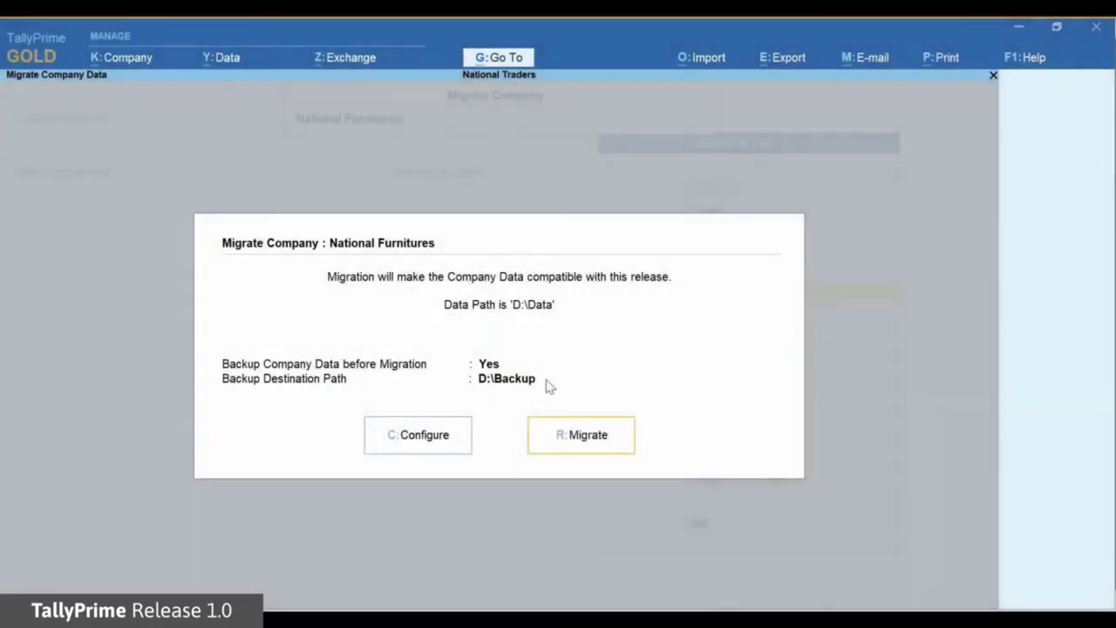
key(r)
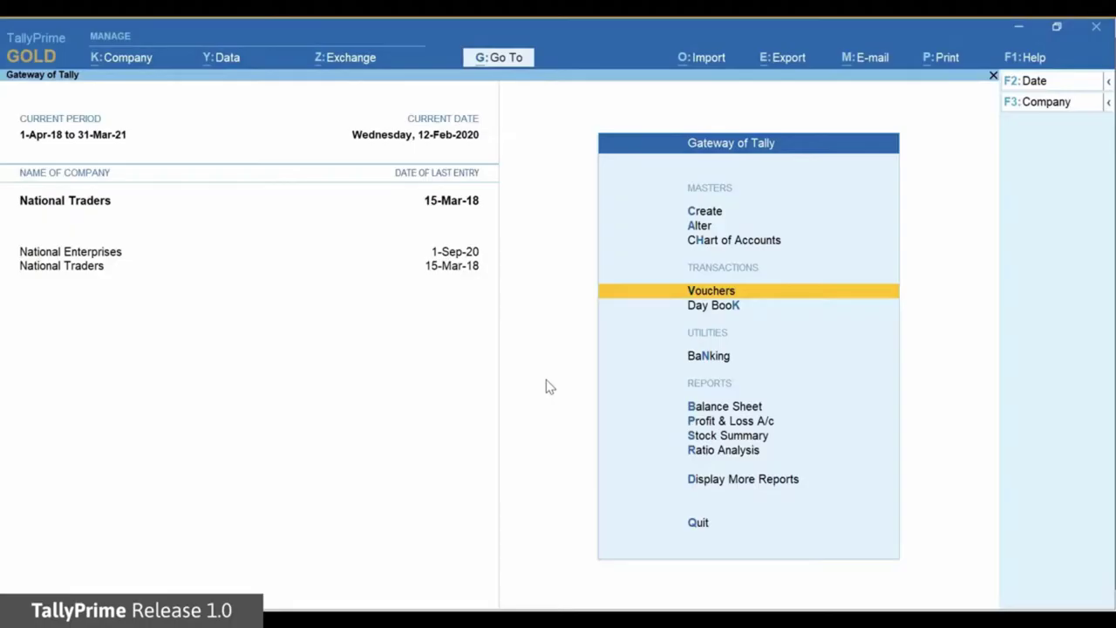
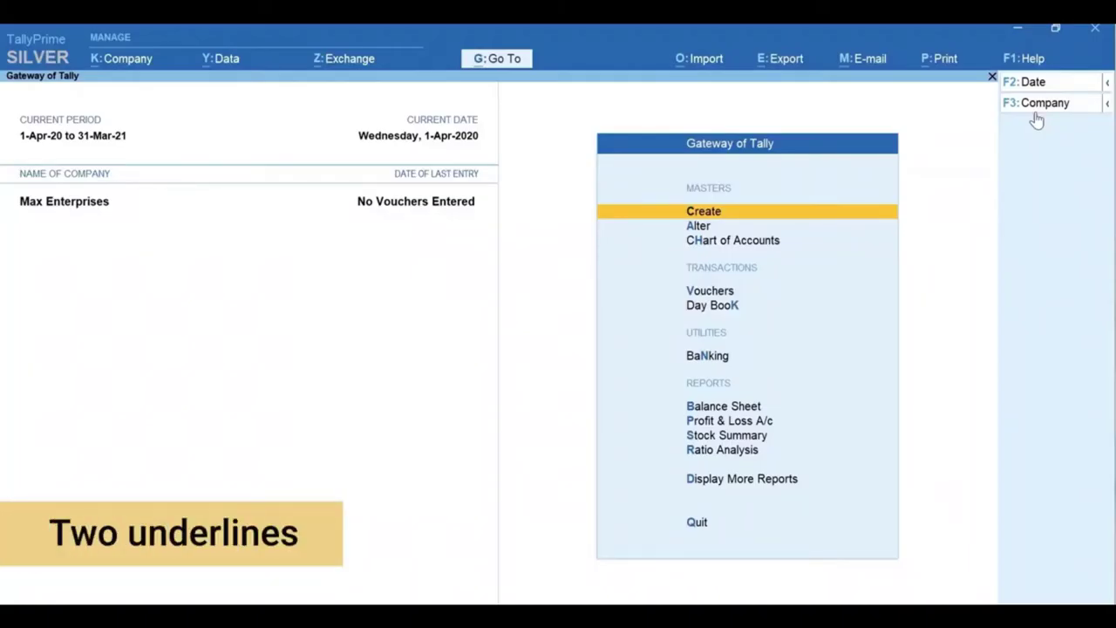
- Reveal the alternate actions on the Max Enterprises Gateway of Tally
key(ctrl)
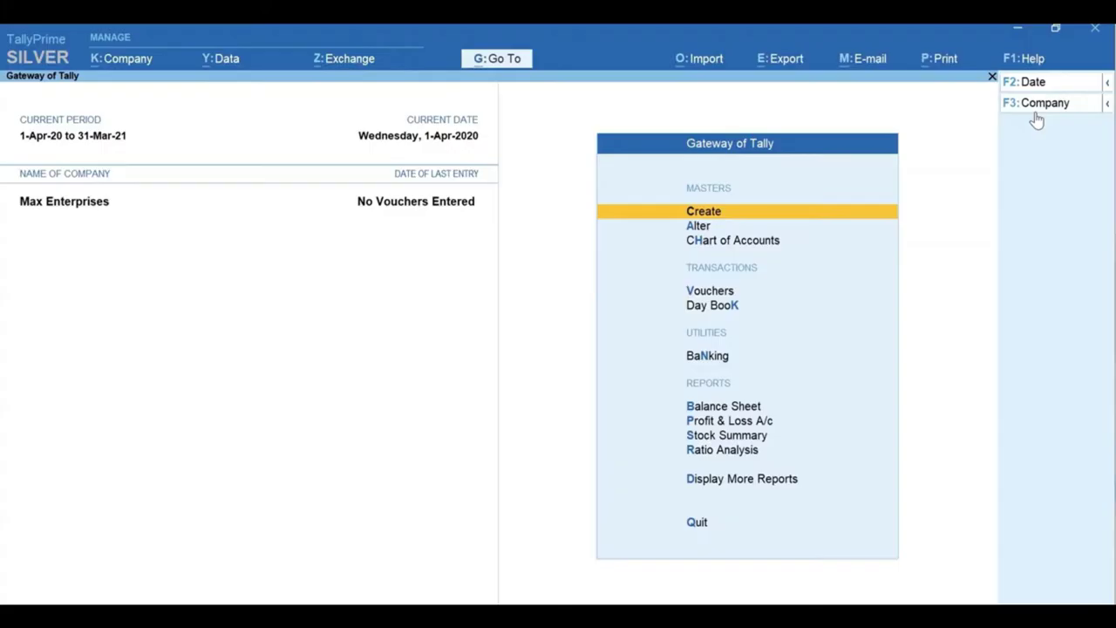
- Start Sales voucher No. 1 and open a blank Ledger Creation form for the party account
key(v)
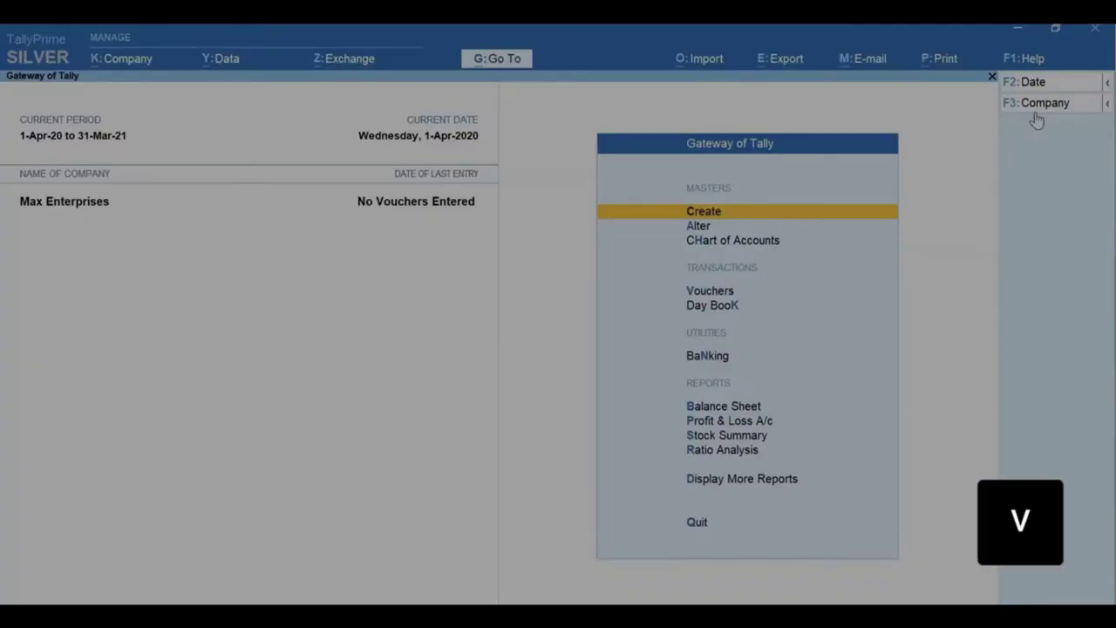
key(F8)
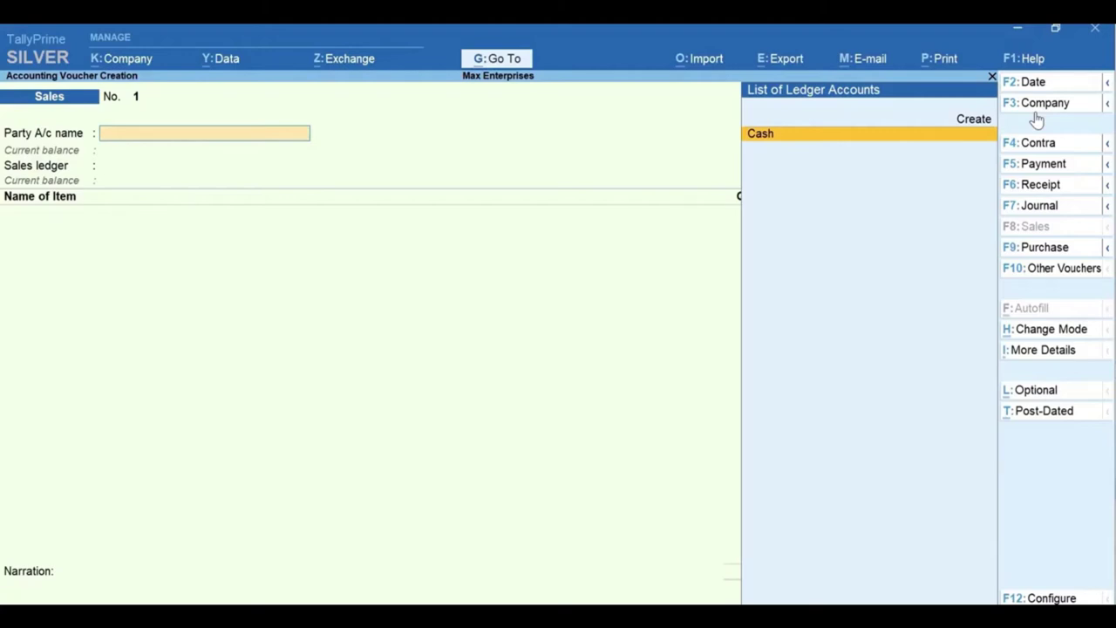
key(alt+c)
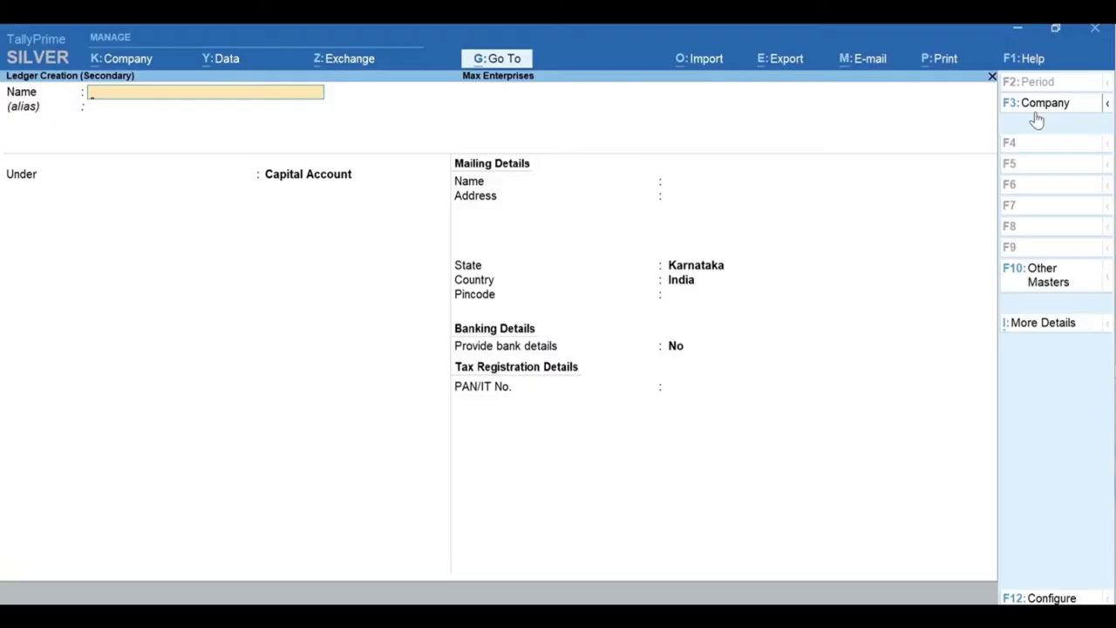
- Create the Ace Electronics ledger under Sundry Debtors with its Bengaluru address lines and pincode
text(Ace Electronics)
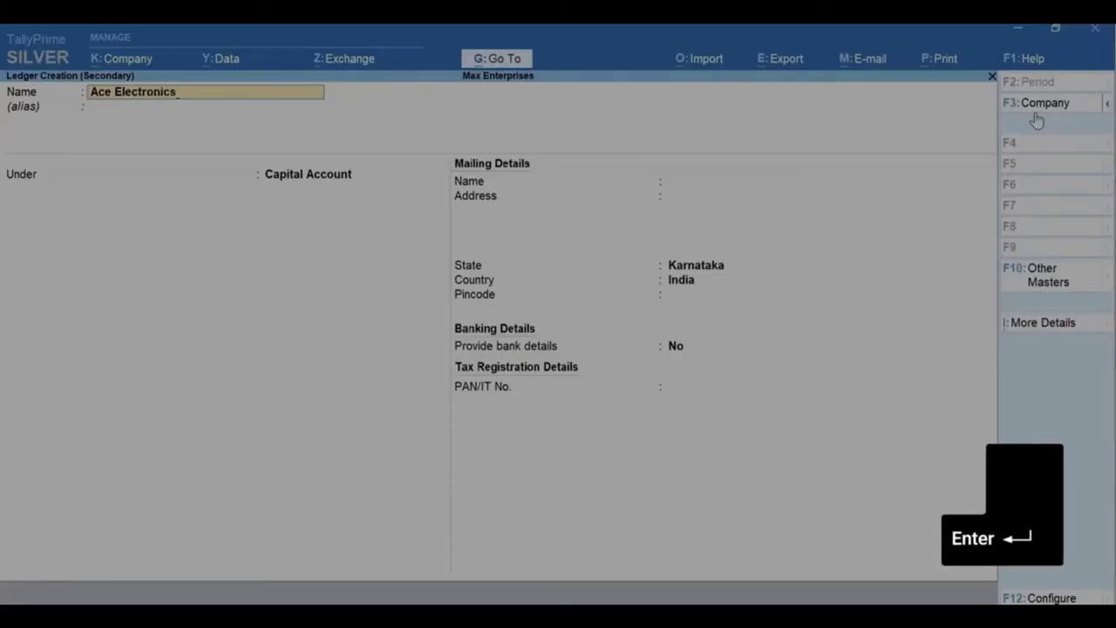
key(Return)
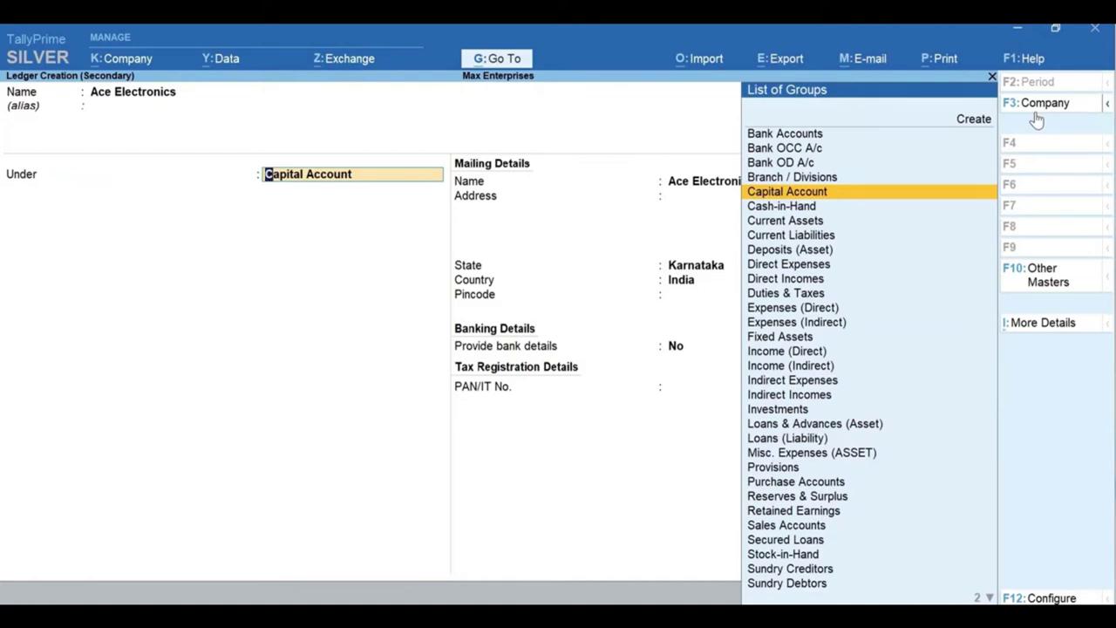
text(D)
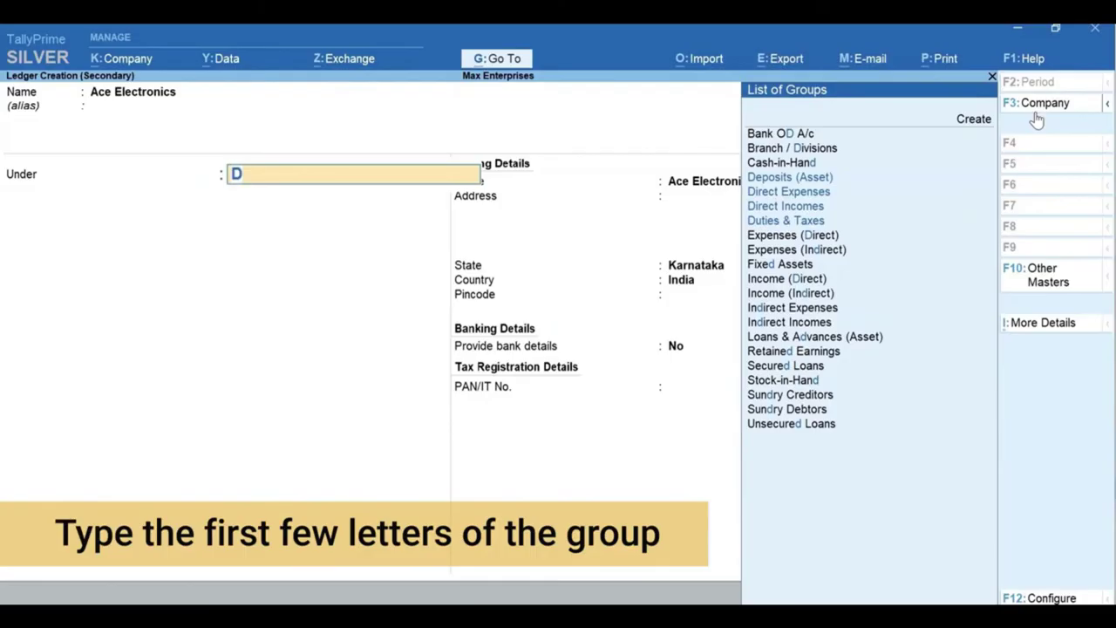
text(eb)
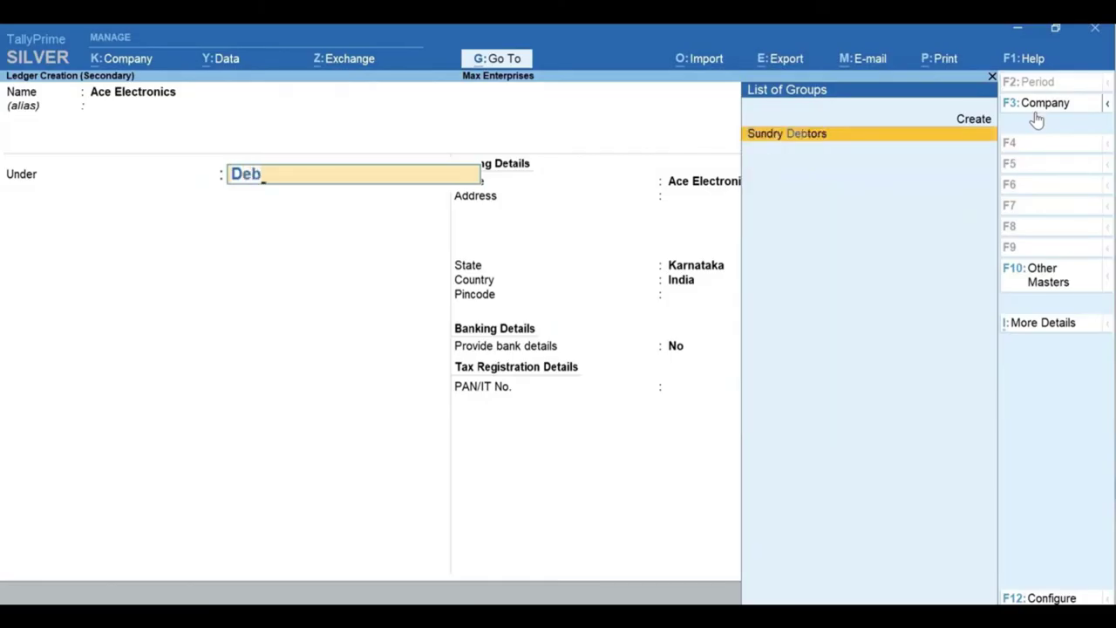
key(Return)
key(Return)
key(Return)
key(Return)
key(Return)
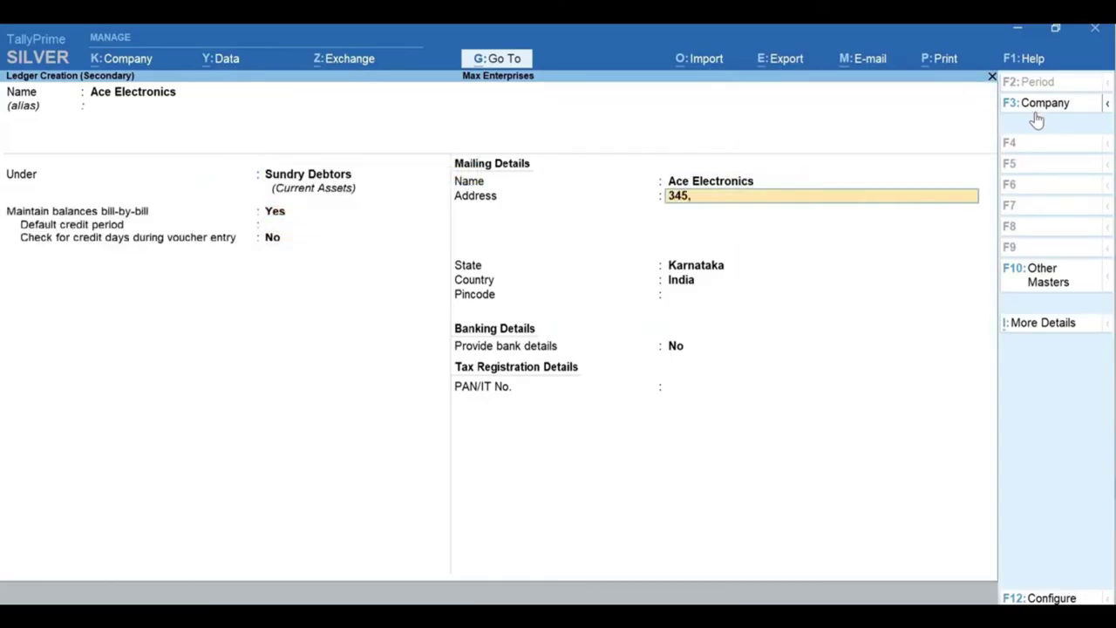
key(Return)
key(Return)
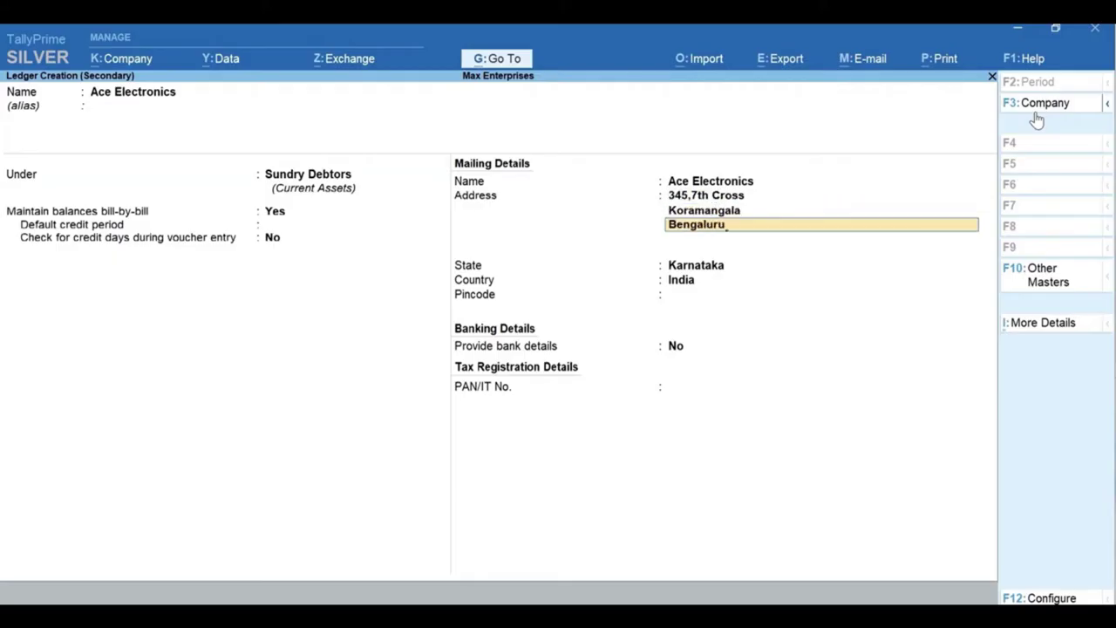
key(Return)
key(Return)
key(Return)
key(Return)
key(Return)
key(Return)
key(y)
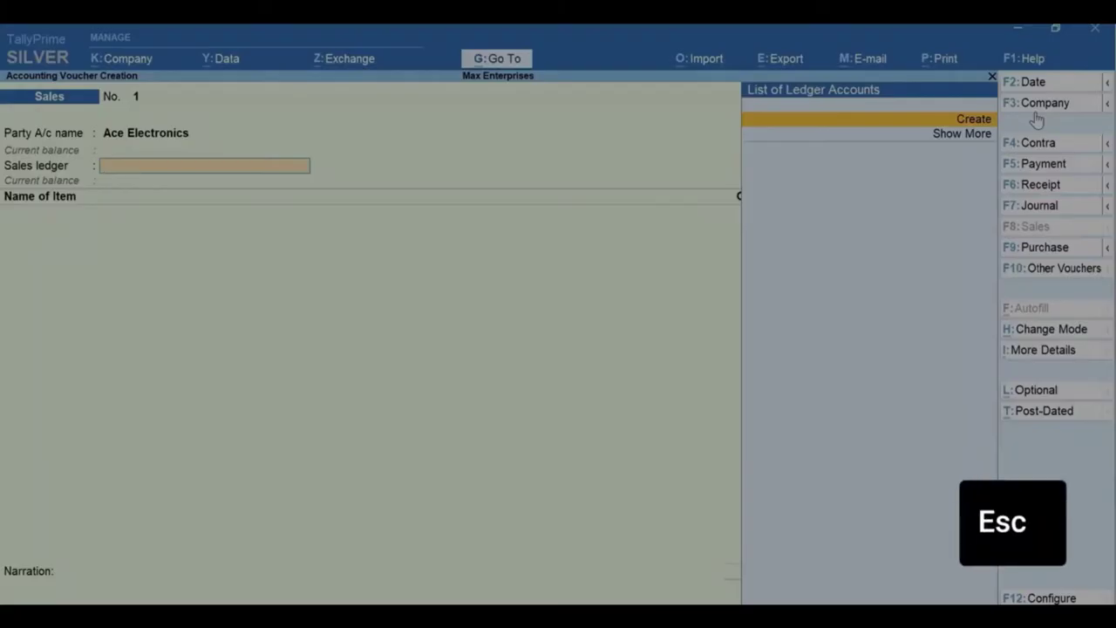
- Quit the unsaved sales voucher and start a new ledger from master creation
key(Escape)
key(y)
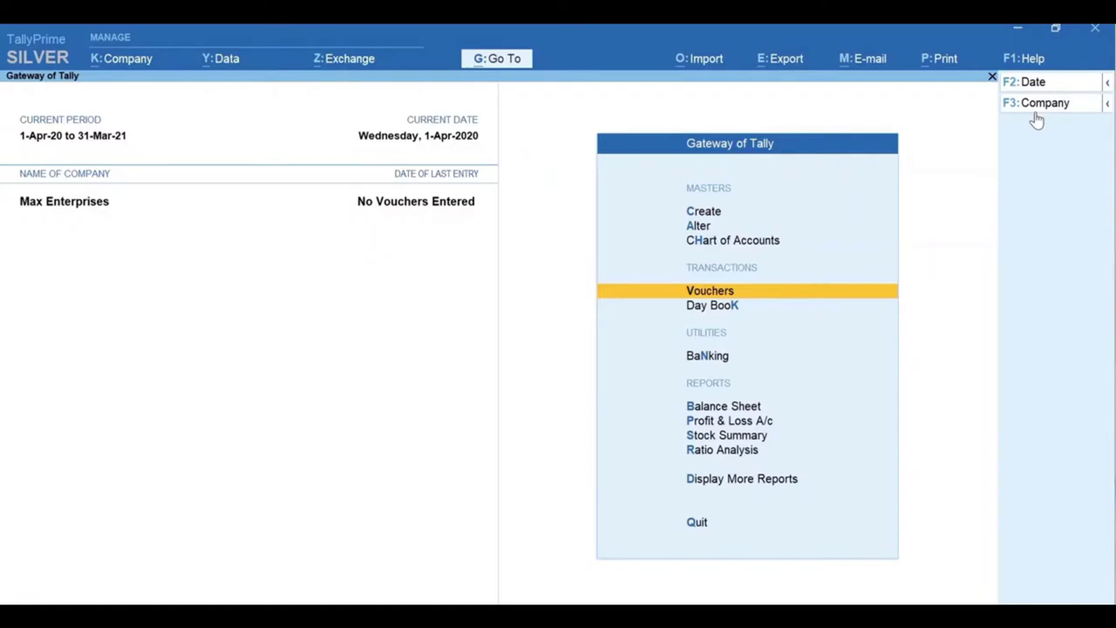
key(ctrl)
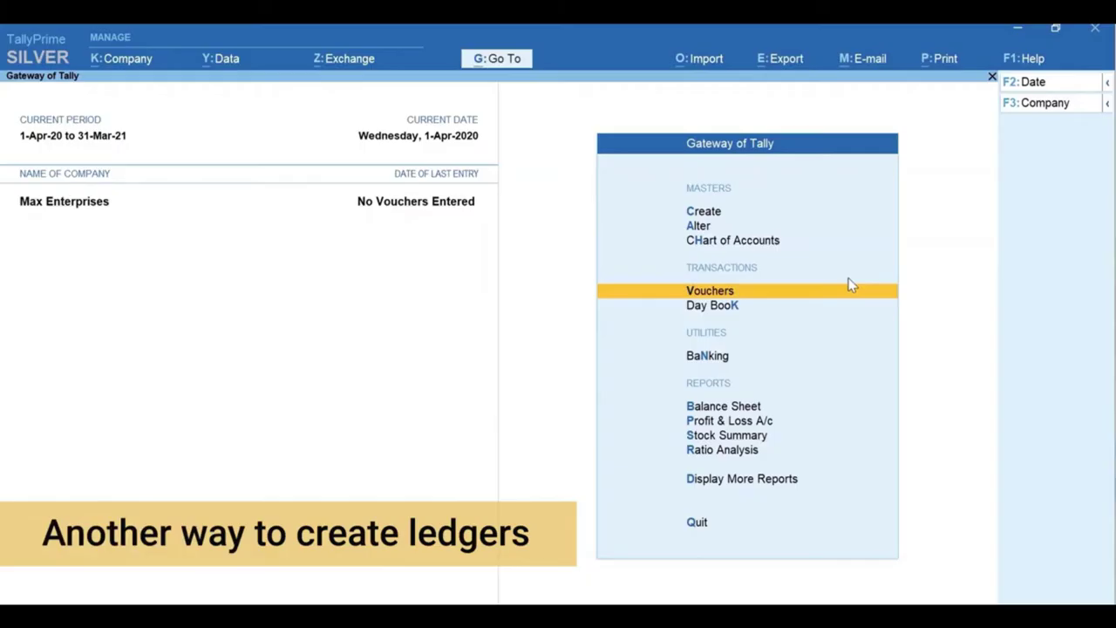
key(c)
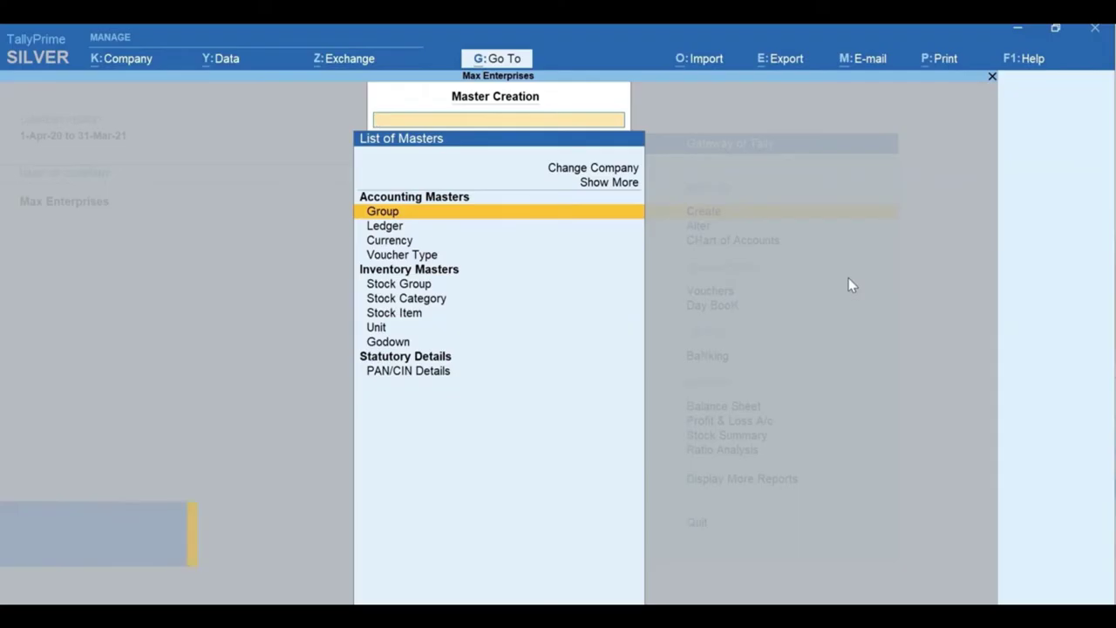
text(L)
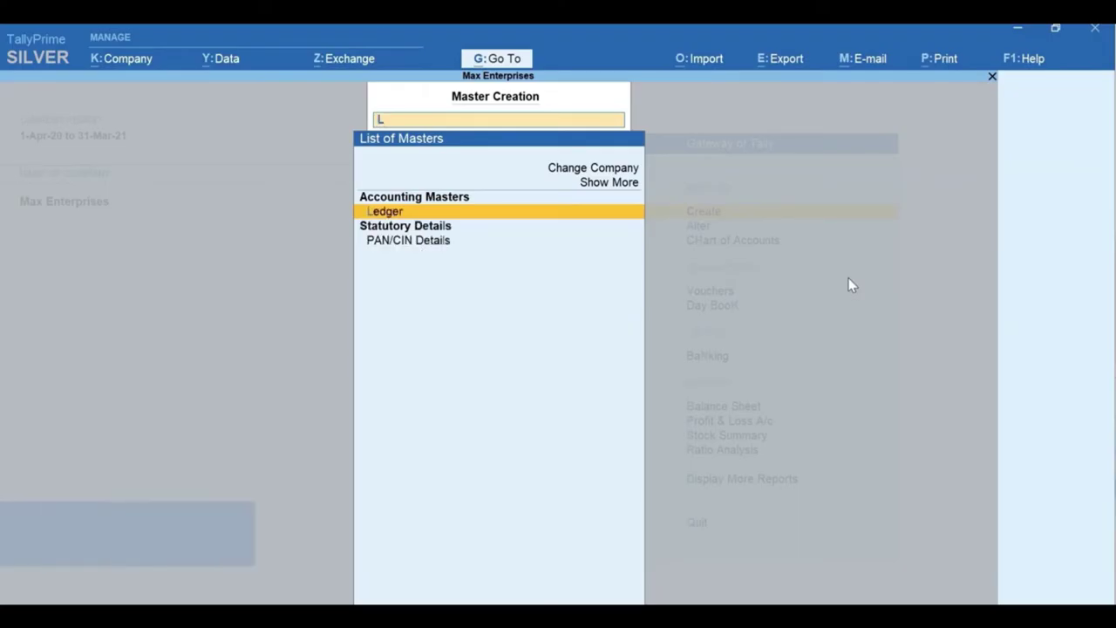
key(Return)
- Save the A-One Electronics supplier ledger under Sundry Creditors
text(A-One)
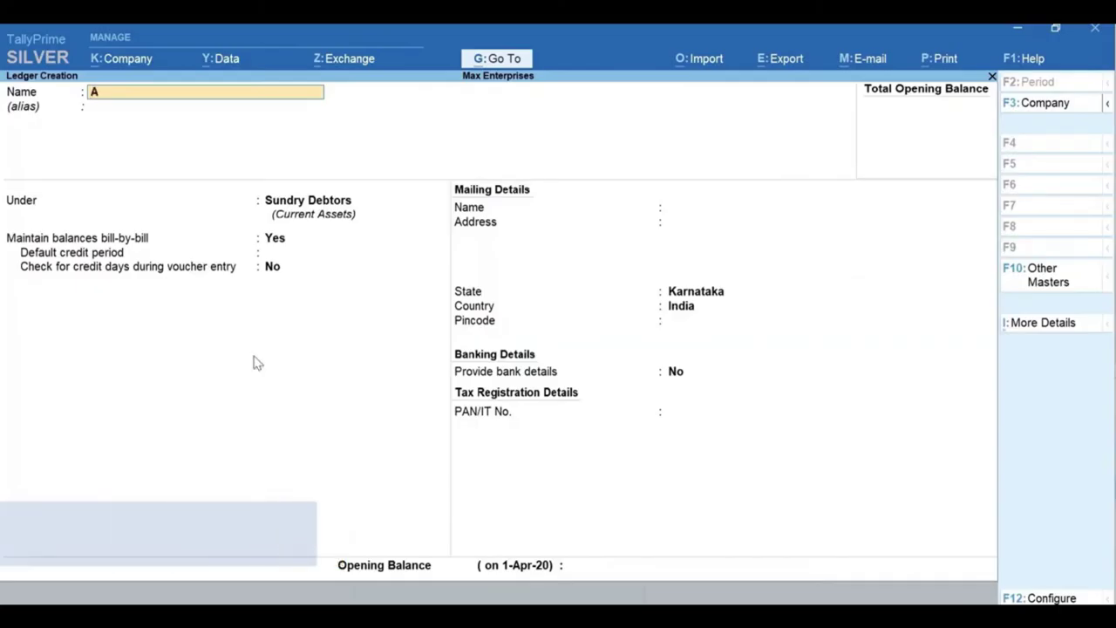
text( Electronics)
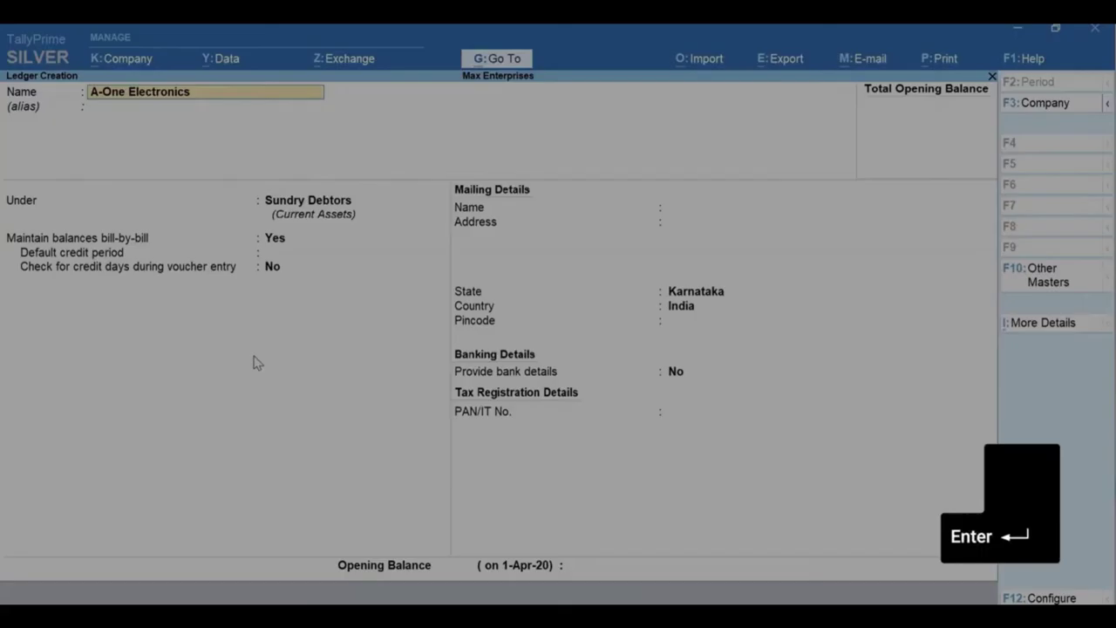
key(Return)
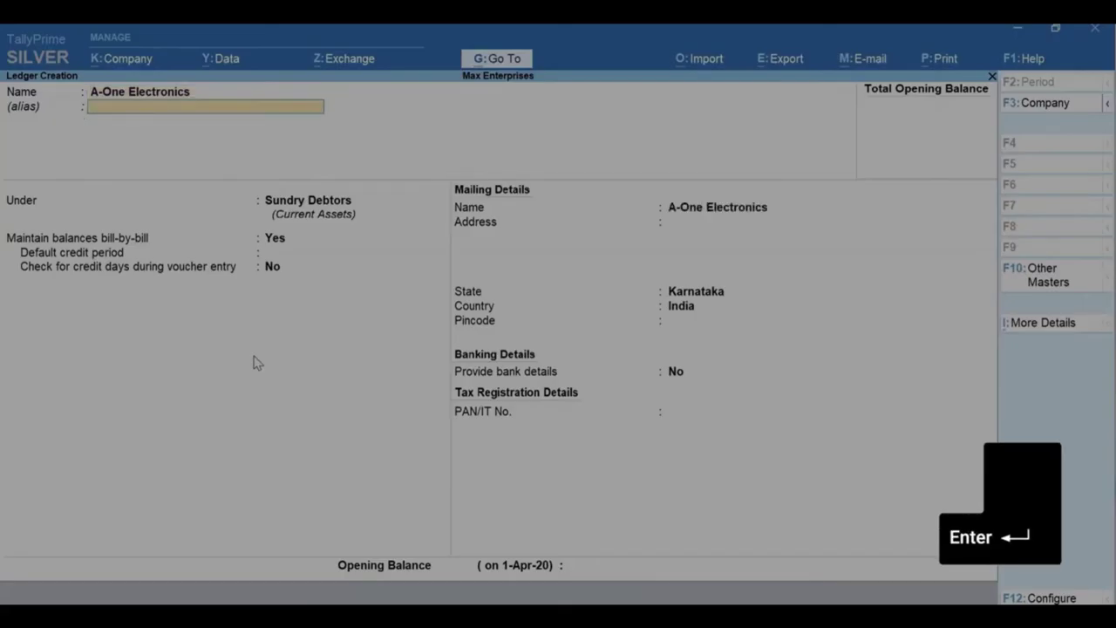
key(Return)
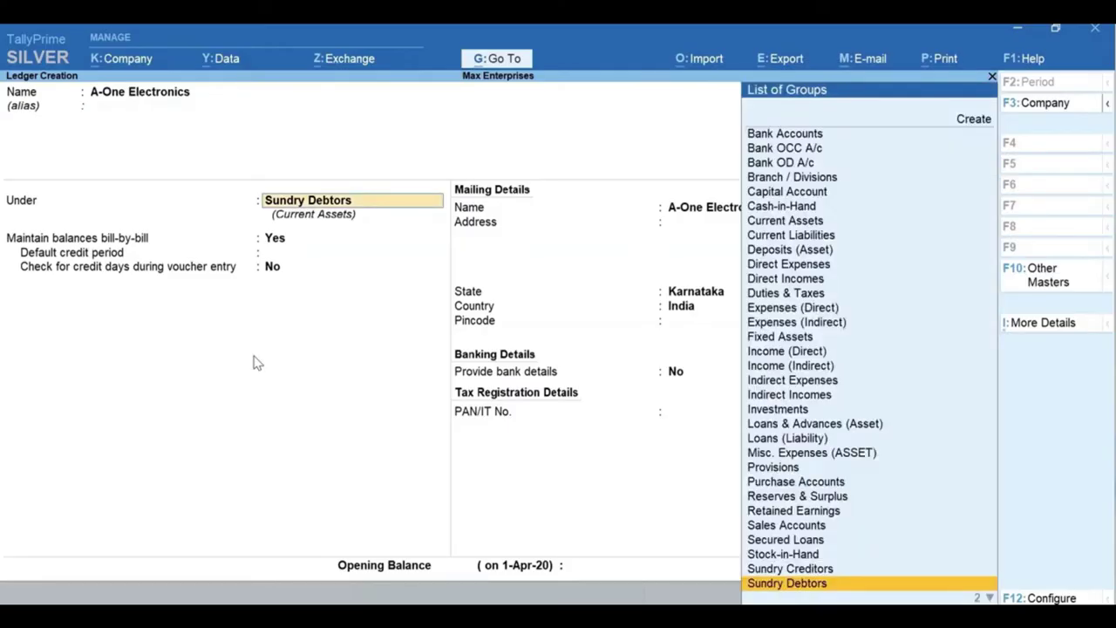
text(C)
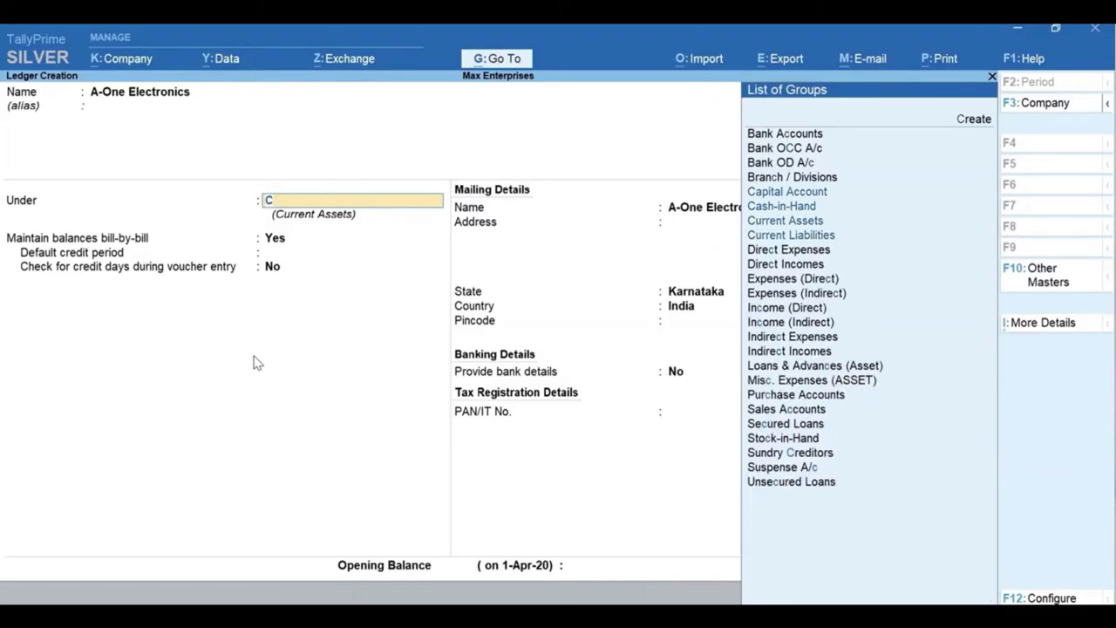
text(reditors)
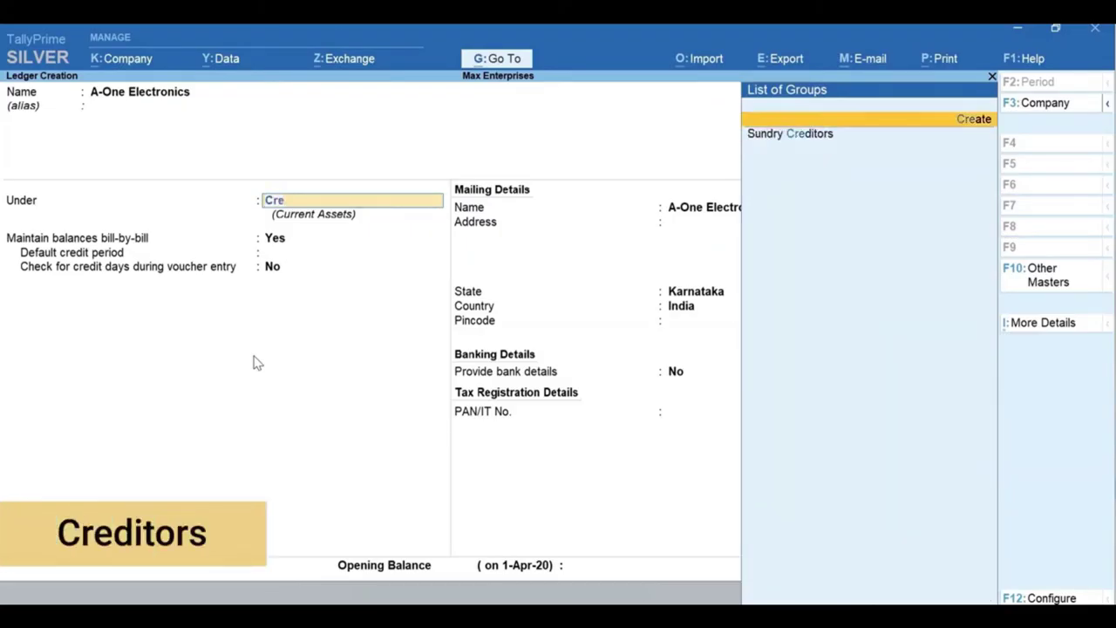
key(Return)
key(Return)
key(Return)
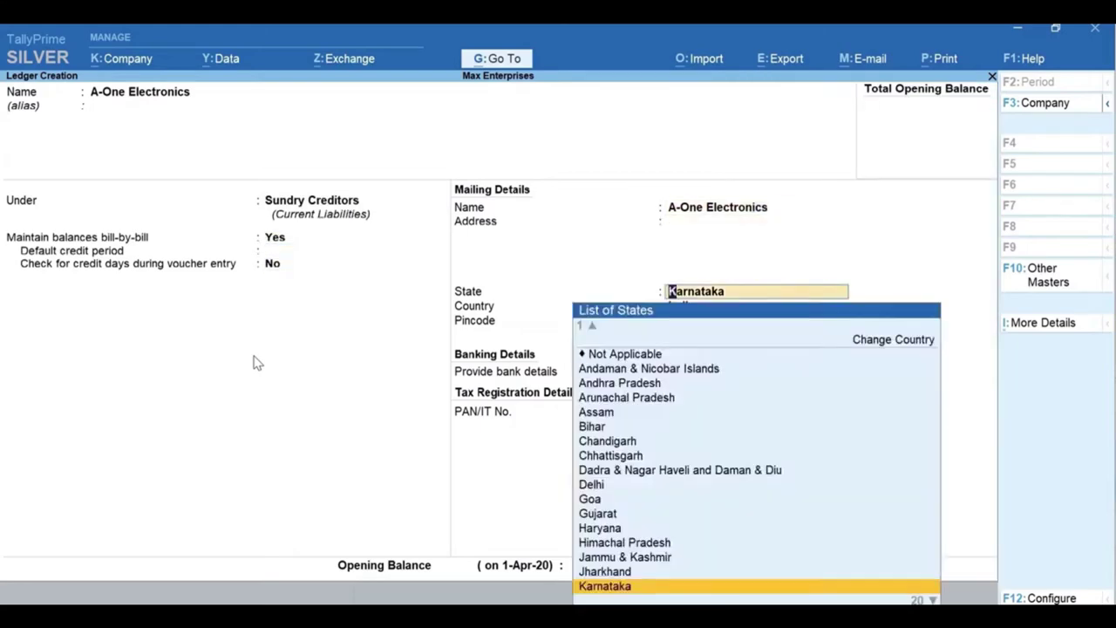
key(Return)
key(Return)
key(Return)
key(Return)
key(Return)
key(Return)
key(y)
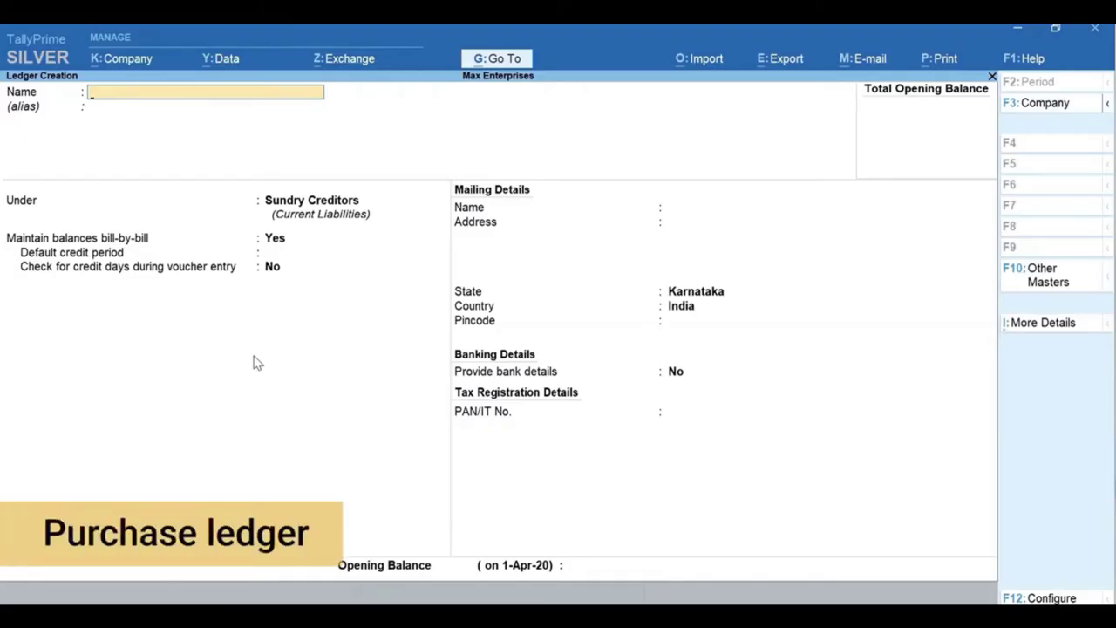
- Create and save a Purchases ledger under Purchase Accounts
text(Purc)
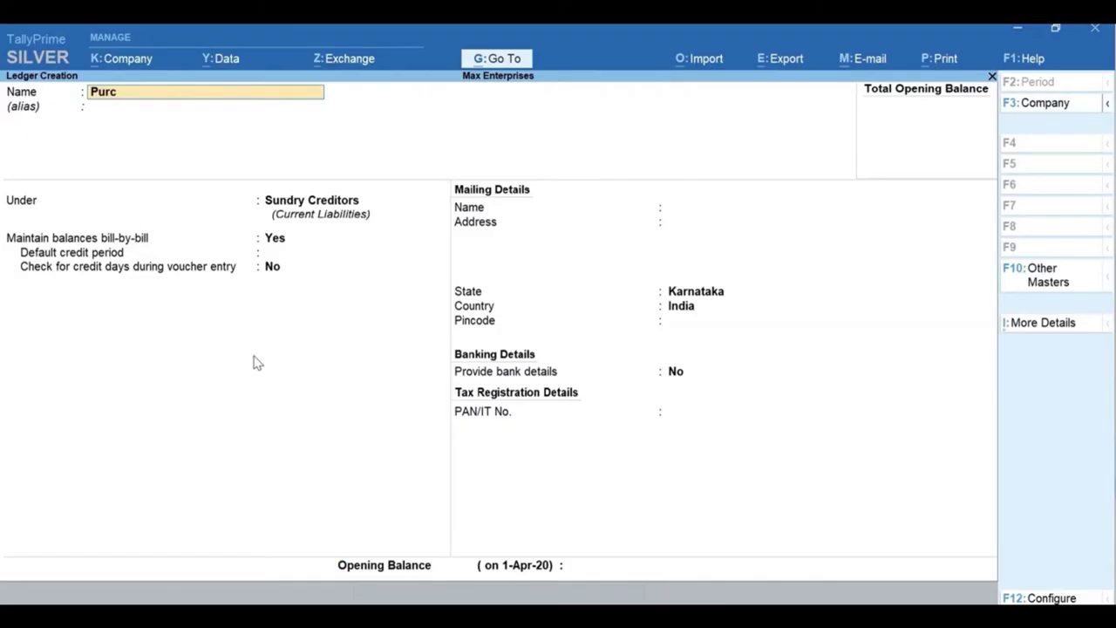
text(hases)
key(Return)
text(Pu)
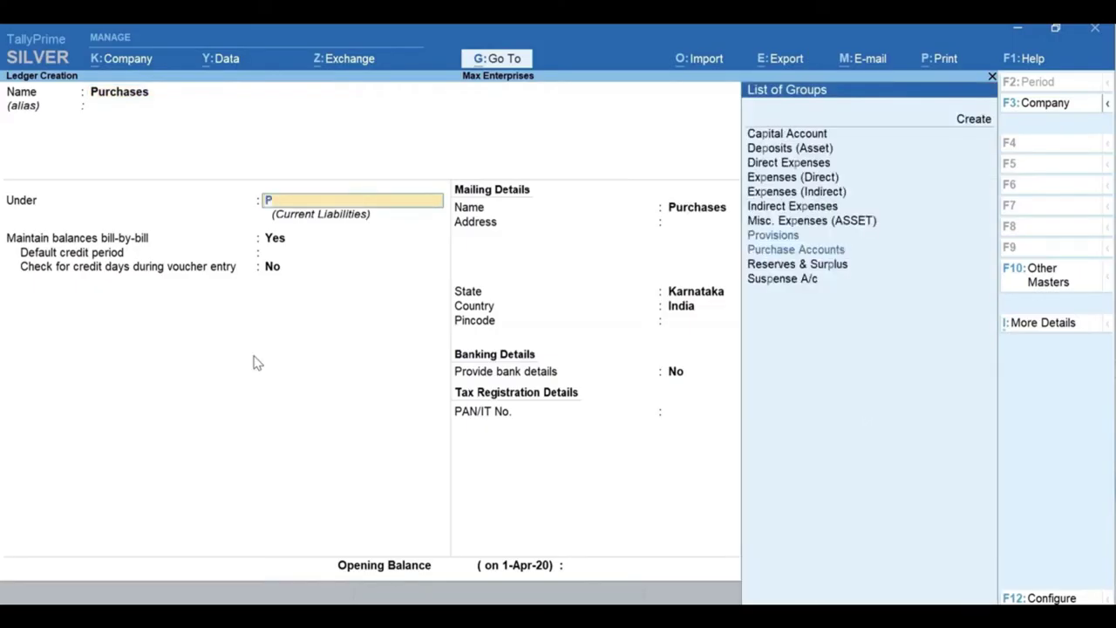
text(r)
key(Return)
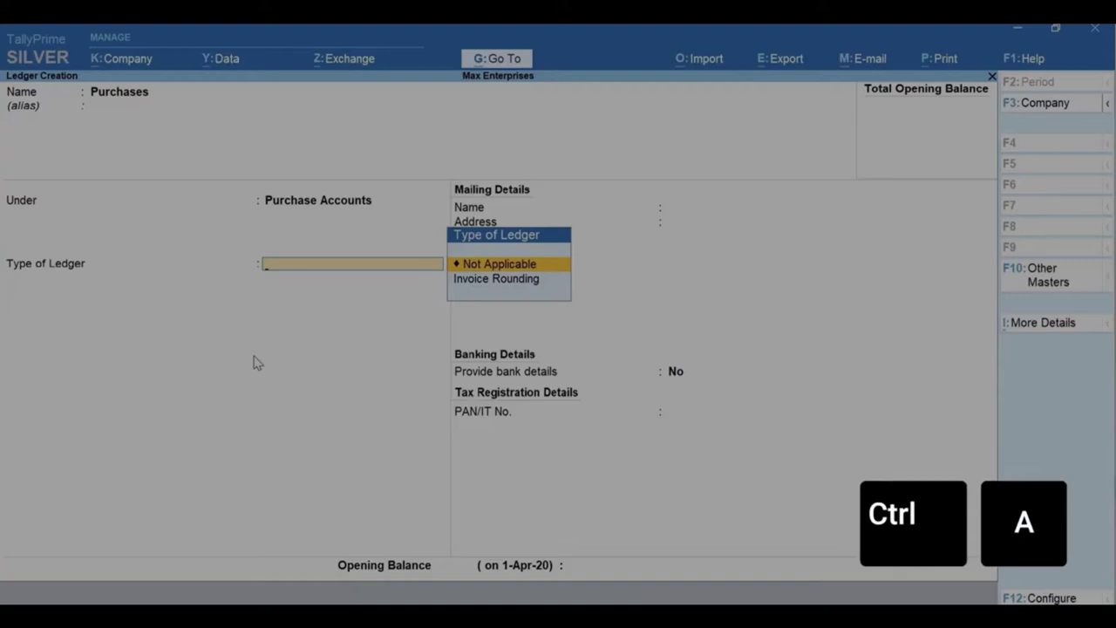
key(ctrl+a)
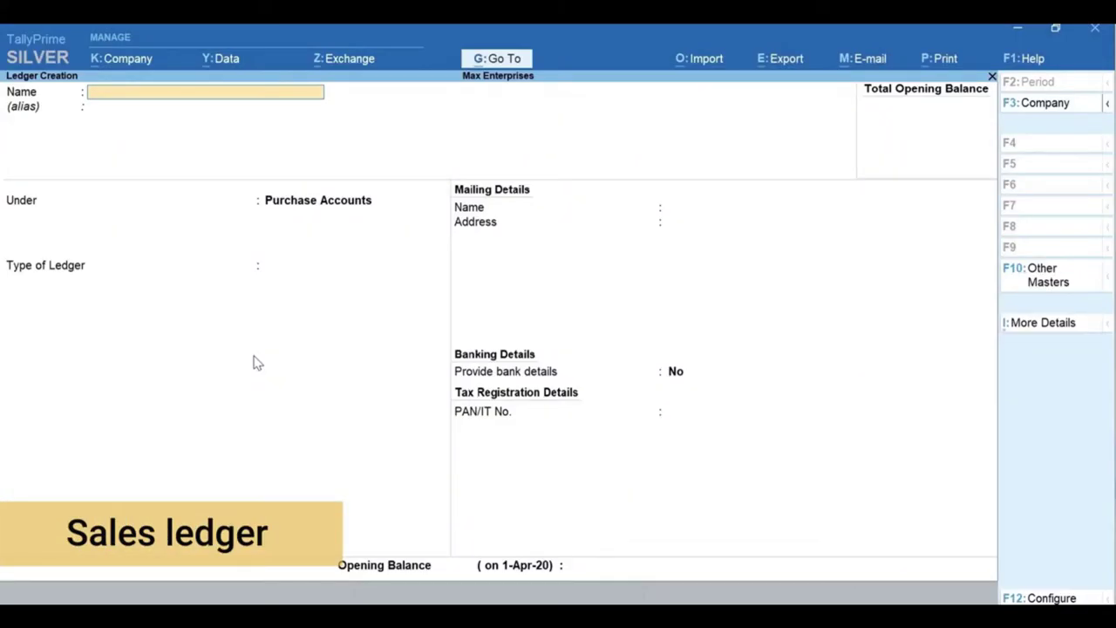
- Create and save a Sales ledger under Sales Accounts
text(Sales)
key(Return)
key(Return)
text(Sa)
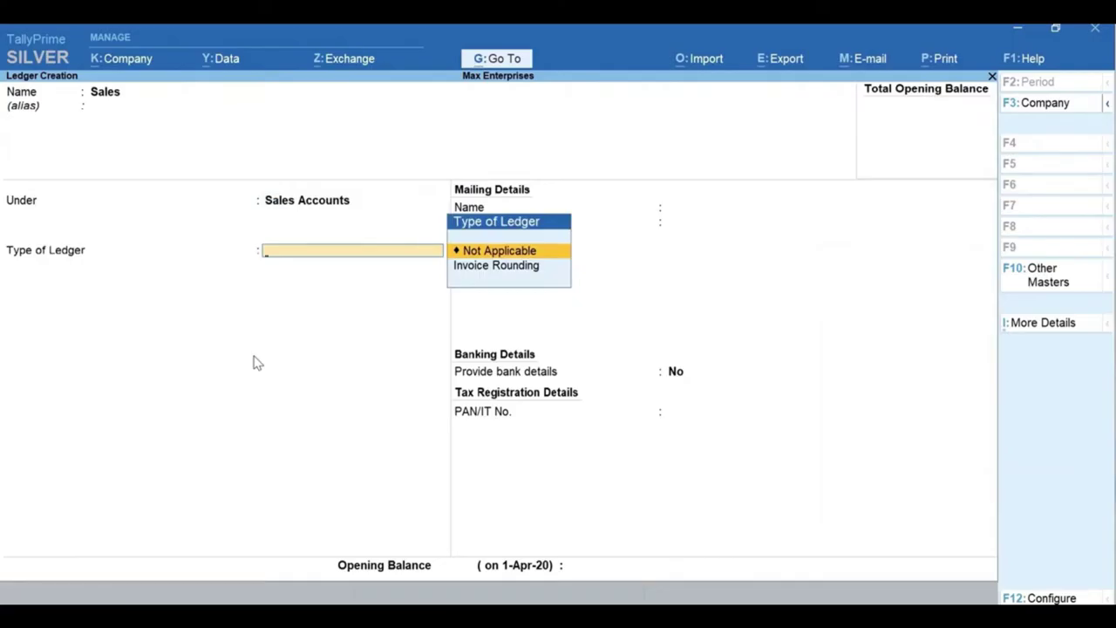
key(alt)
key(ctrl+a)
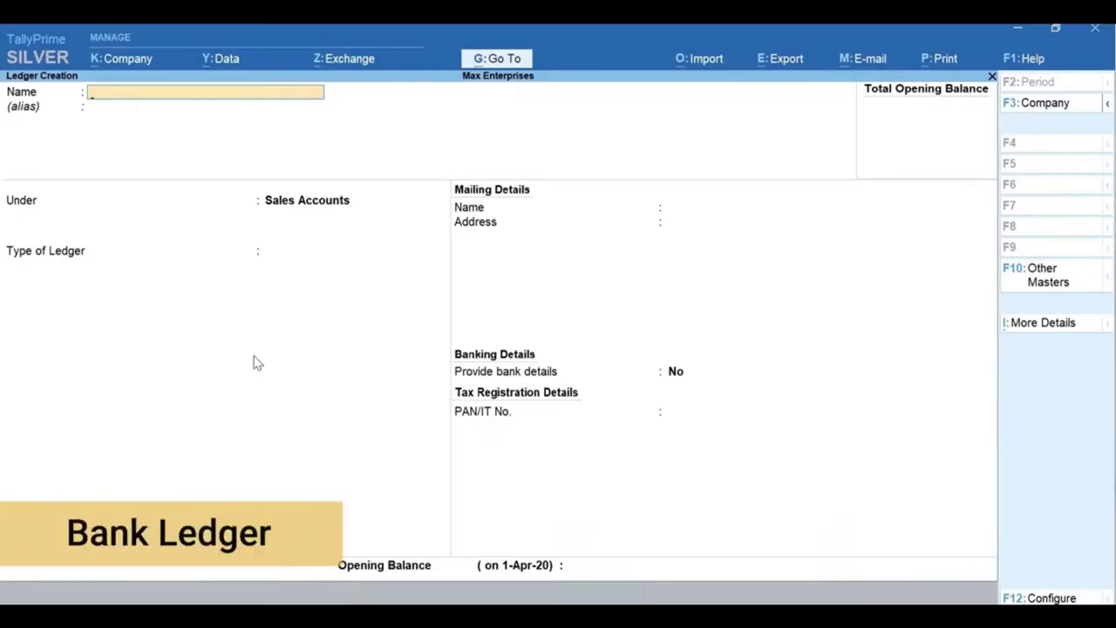
- Name the new ledger ICICI Bank and place it under Bank Accounts
text(ICICI)
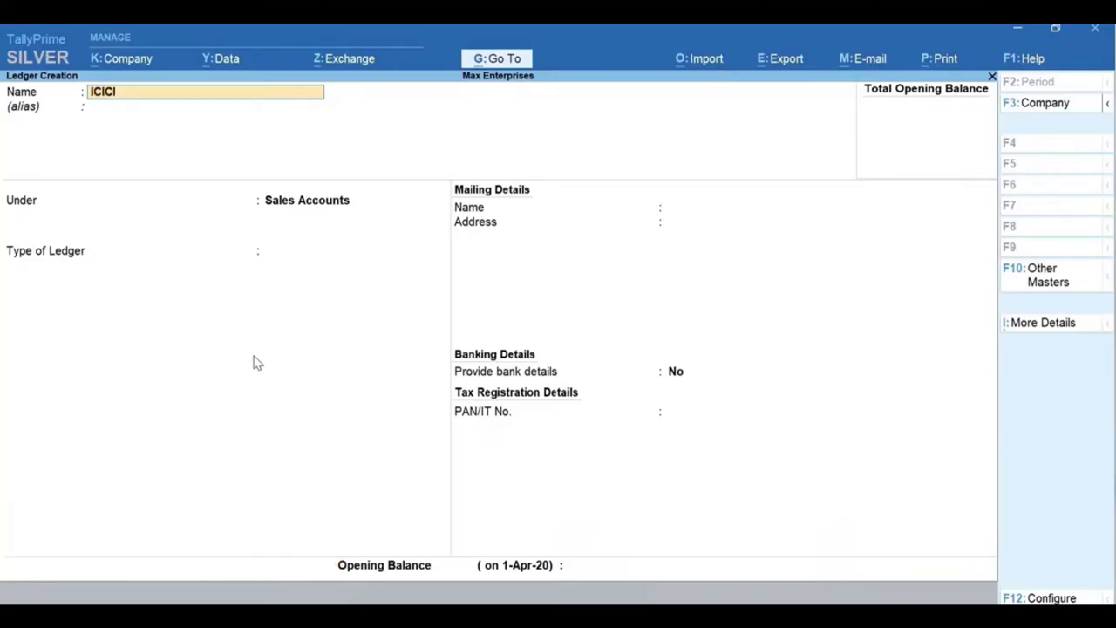
text( Bank)
key(Return)
text(Bank)
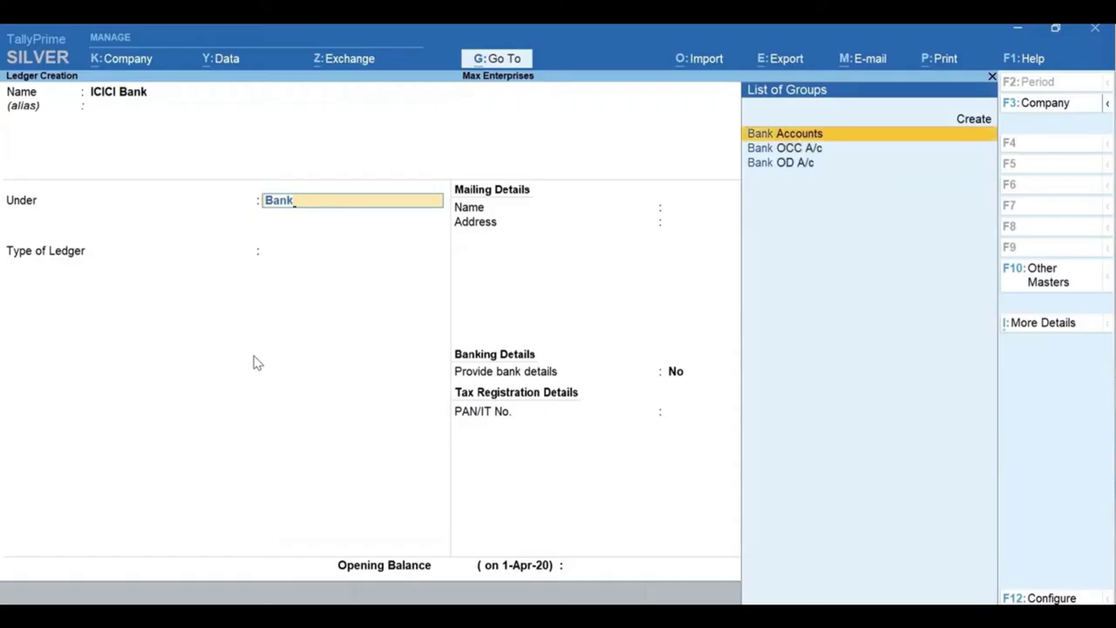
key(Return)
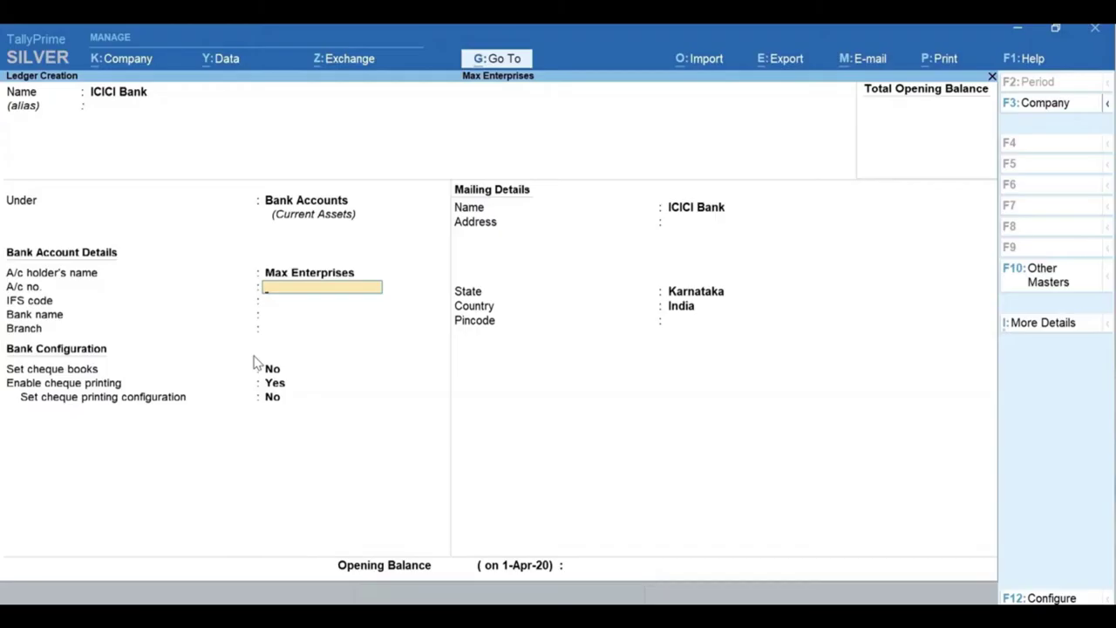
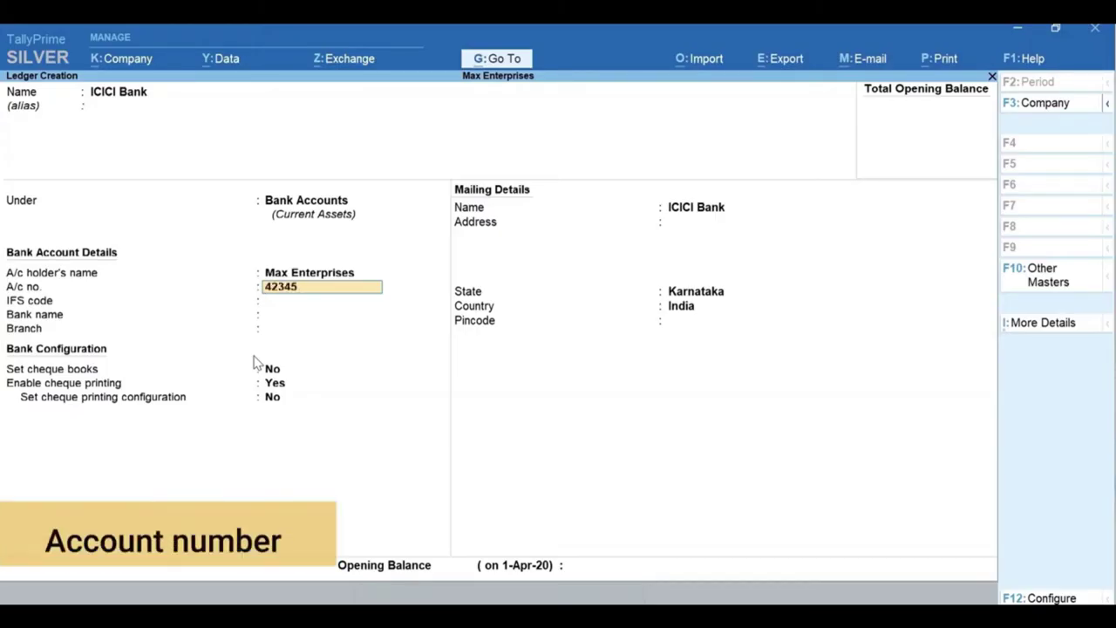
- Enter the account number, IFS code ICIC0000043, ICICI Bank (India), branch HSR Layout, and save
key(Return)
text(ICIC0000)
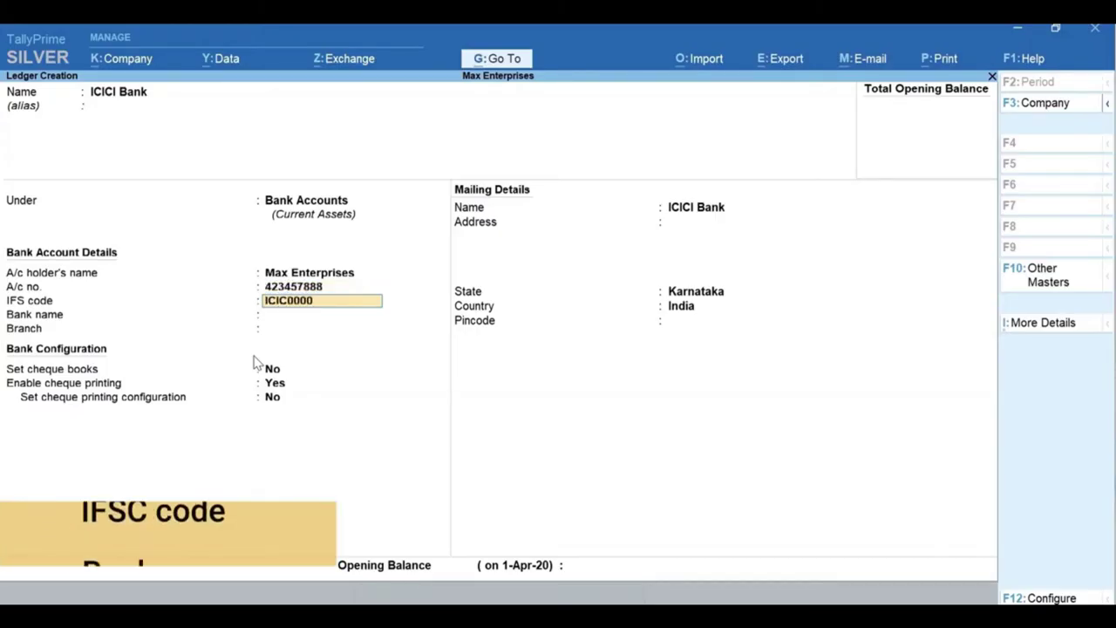
text(043)
key(Return)
text(ICI)
key(Return)
text(HSR Lay)
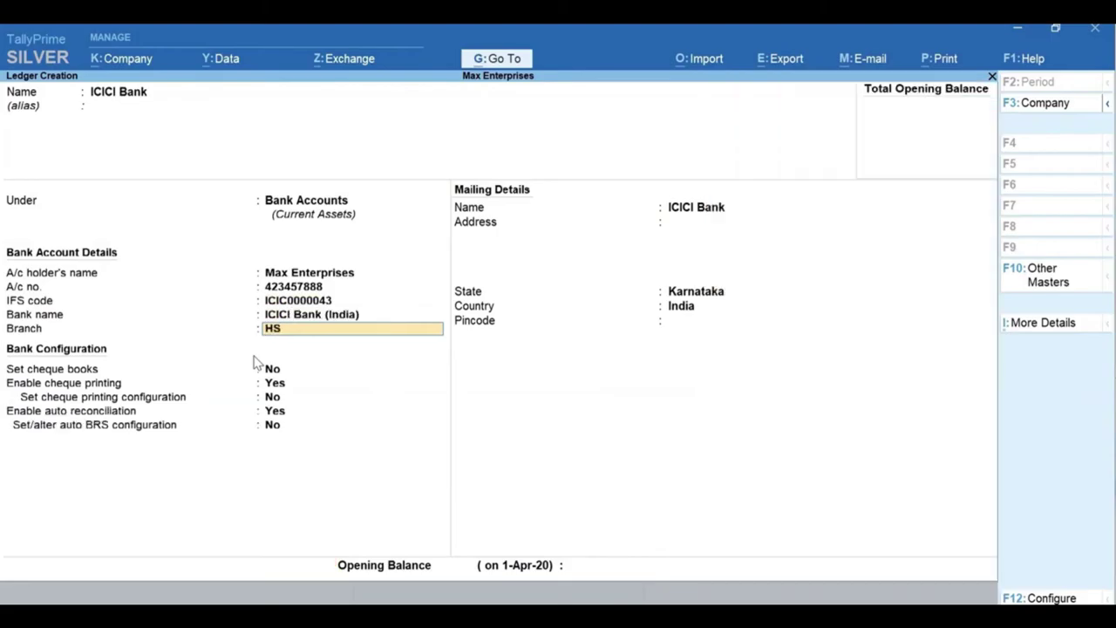
text(out)
key(Return)
key(Return)
key(Return)
key(Return)
key(Return)
key(ctrl+a)
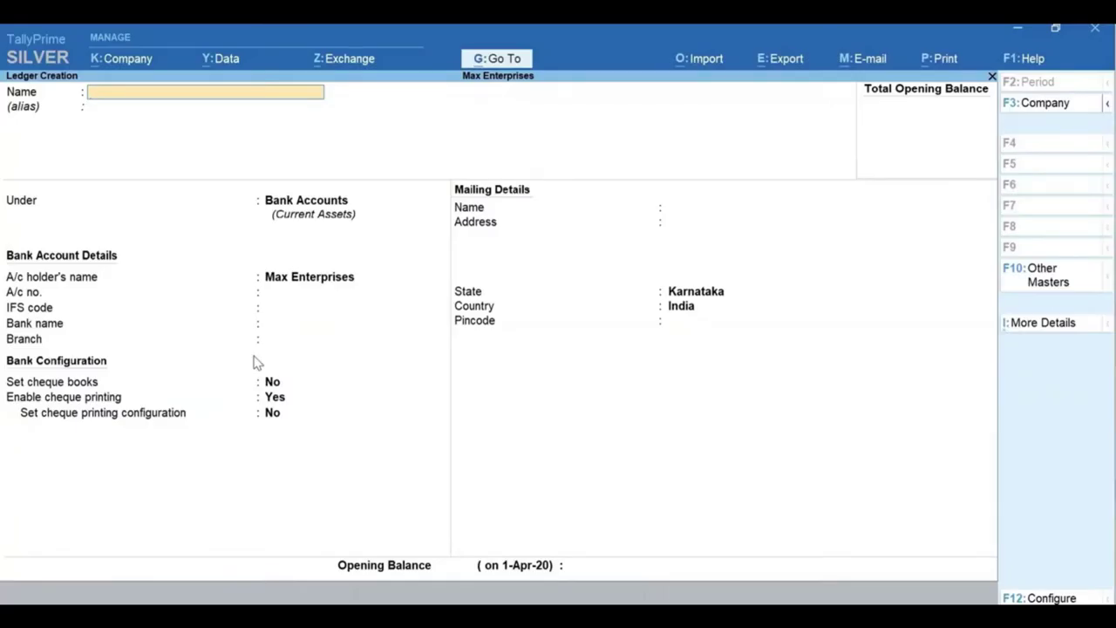
key(Escape)
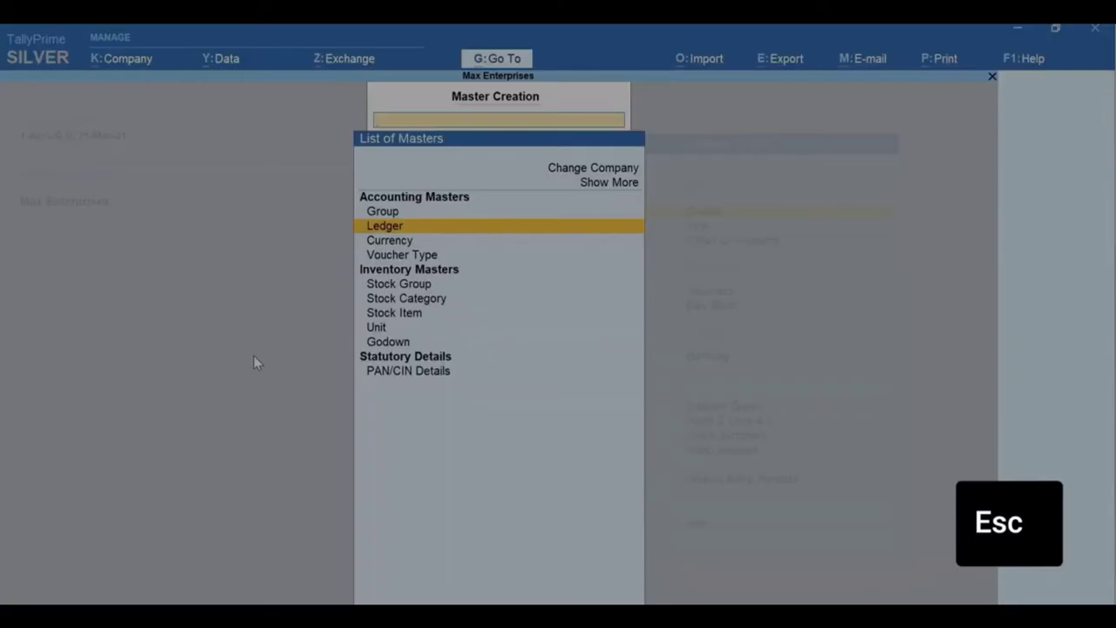
- Open Multi Ledger Creation from the chart of accounts with Indirect Expenses as parent group
key(Escape)
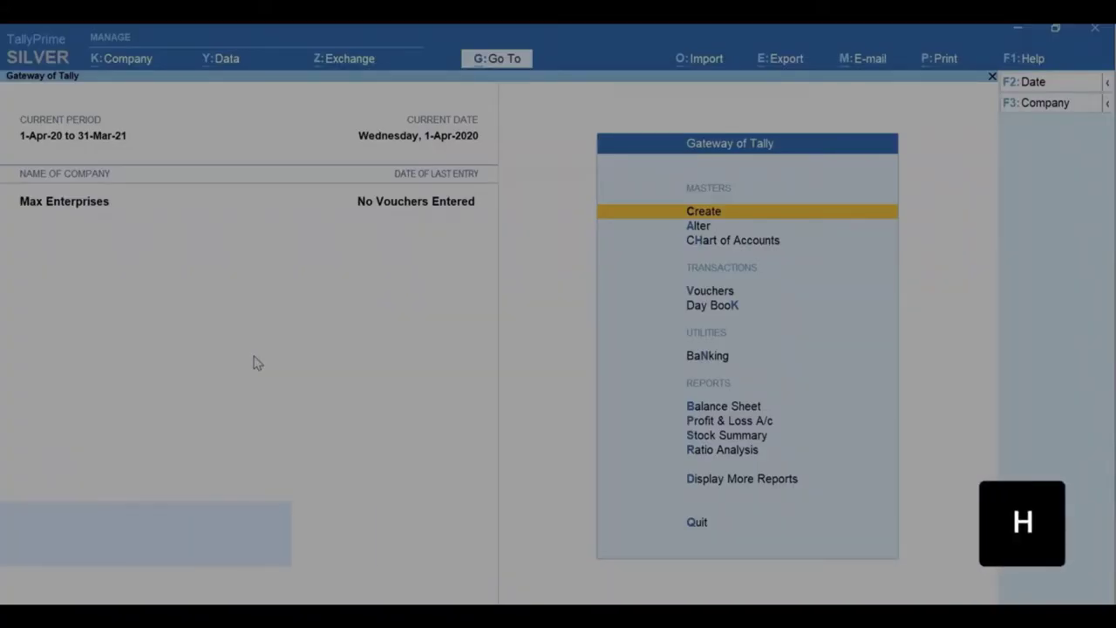
key(h)
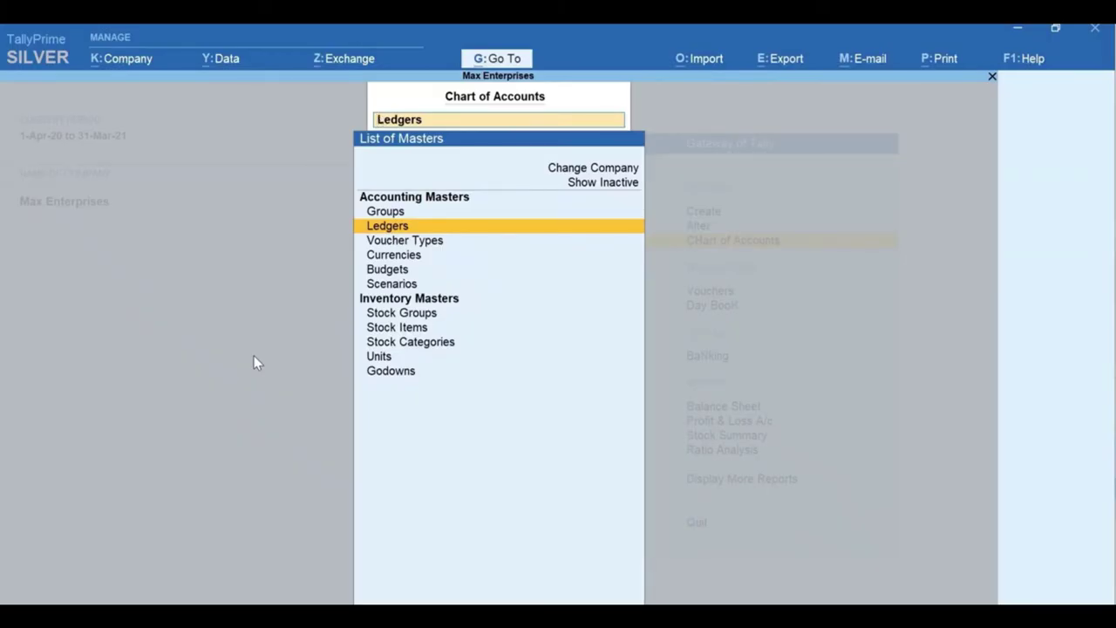
key(Return)
key(alt+h)
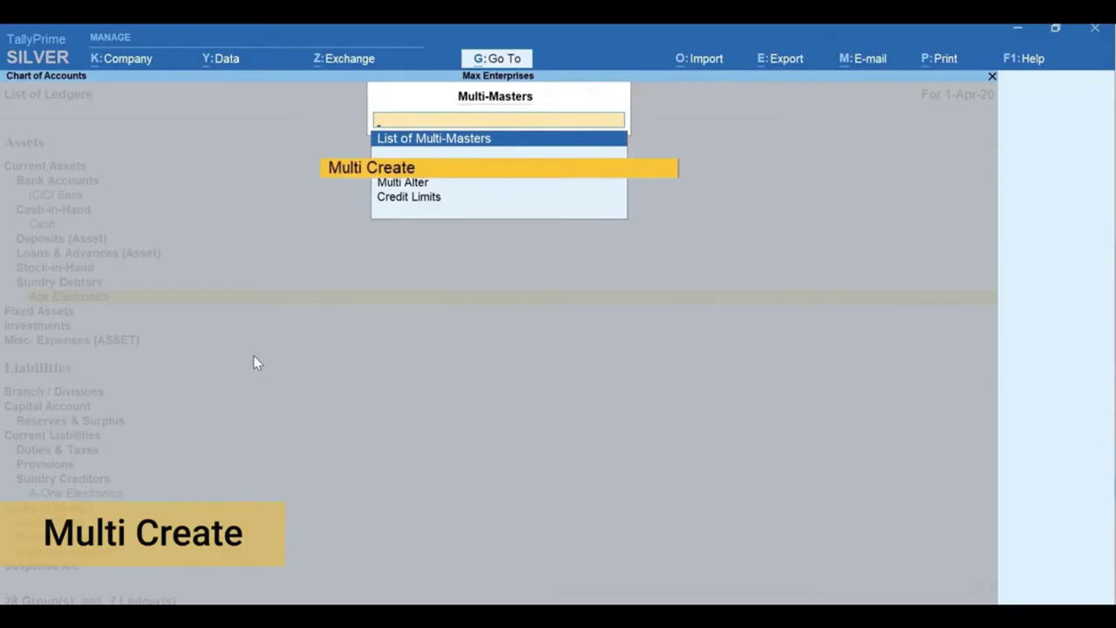
key(Return)
text(Indi)
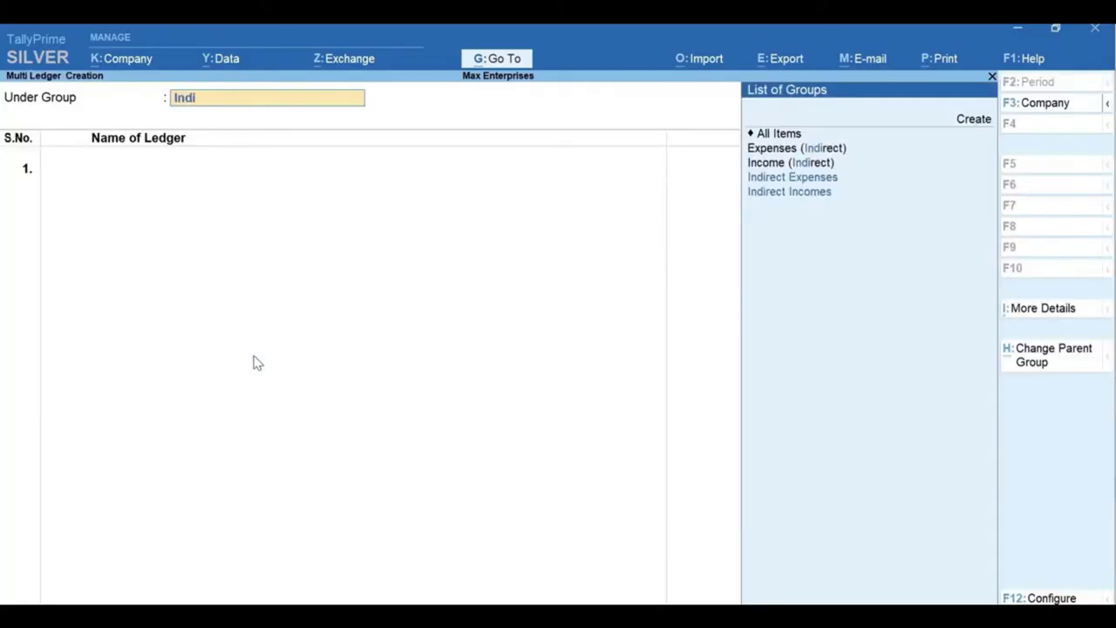
key(Down)
key(Up)
key(Return)
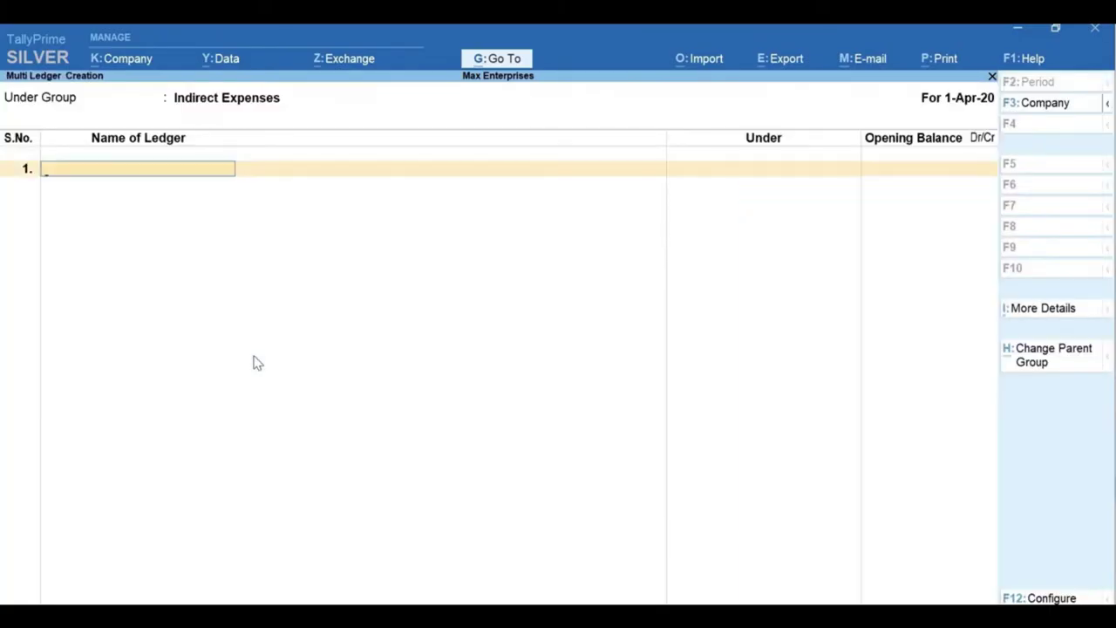
- Enter the Rent, Conveyance and Office Expenses ledgers and finish the list
text(Rent)
key(Return)
text(Conveyance)
key(Return)
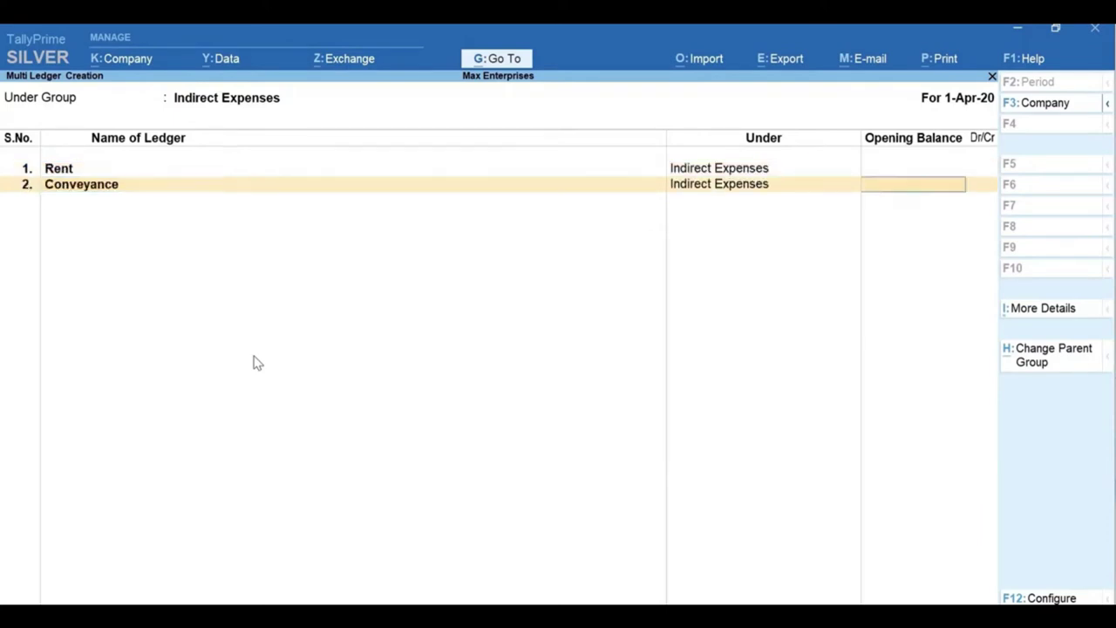
key(Return)
text(Office Expenses)
key(Return)
key(Return)
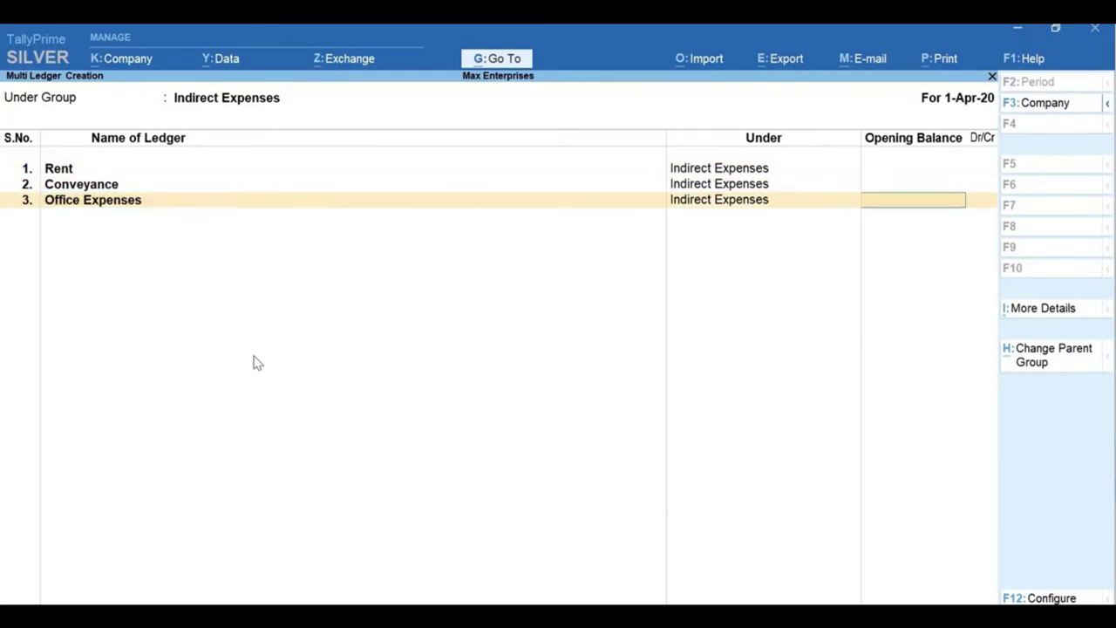
key(Return)
key(Return)
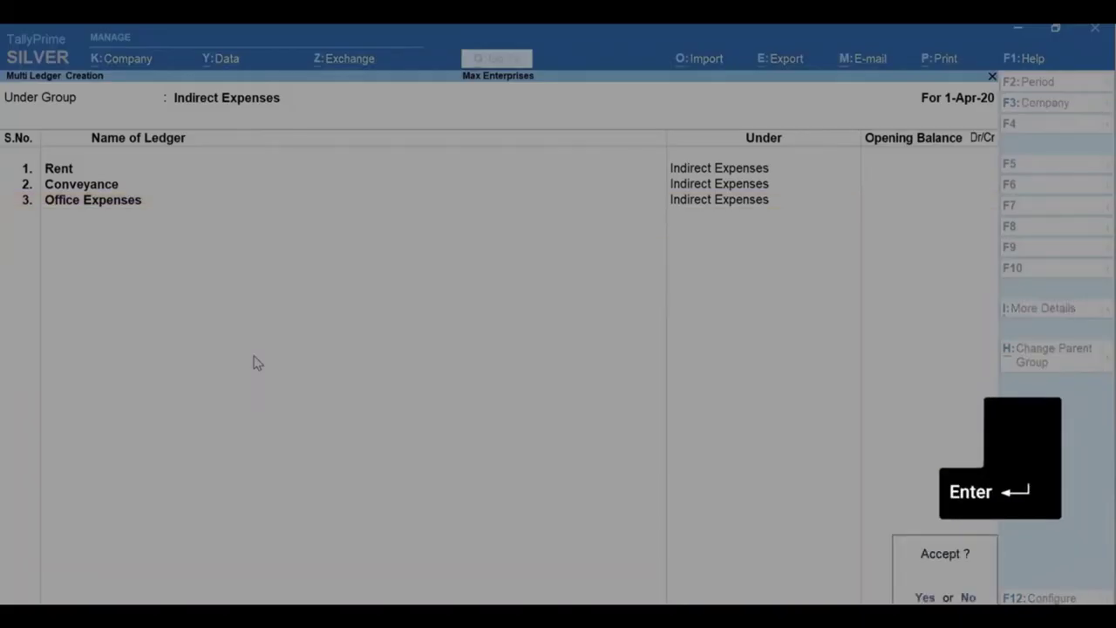
key(Return)
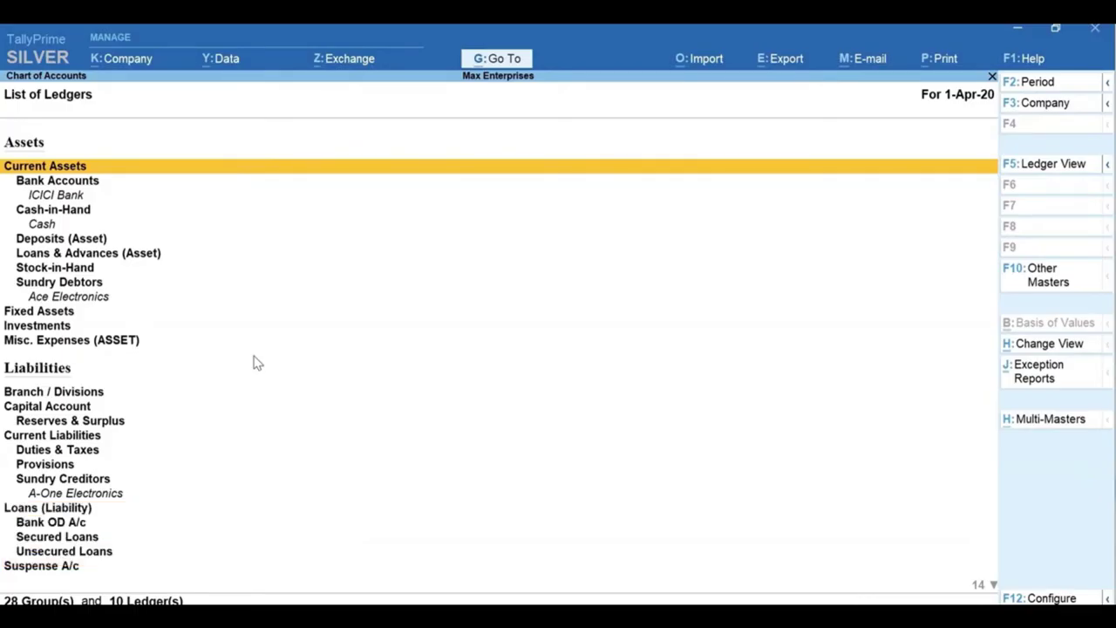
- View the ledgers one by one, check the exception reports, then back out to the Gateway
key(F5)
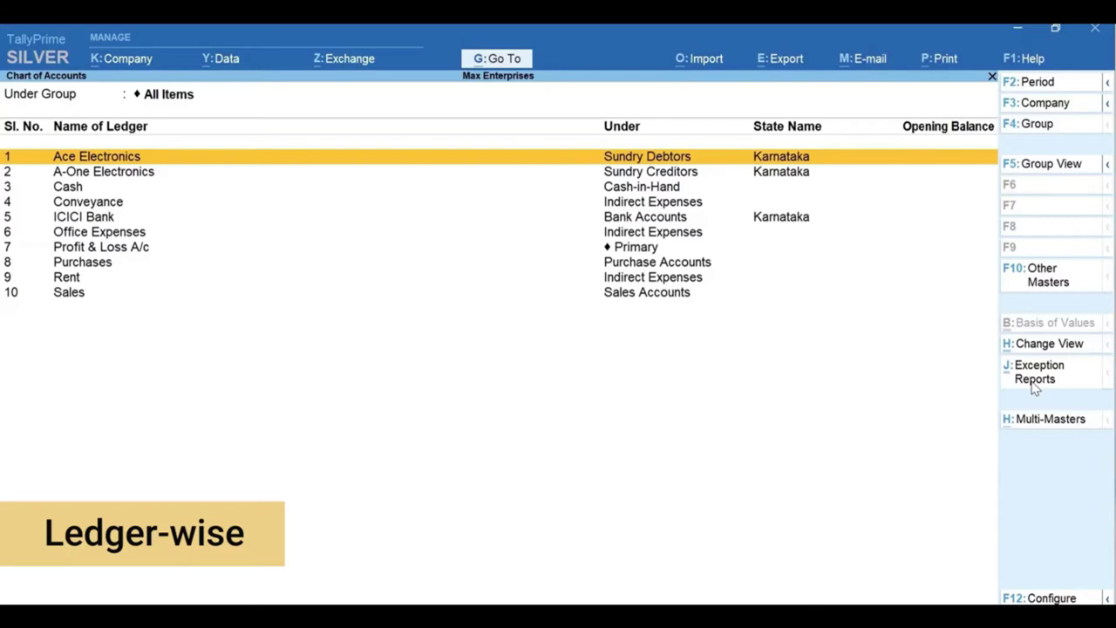
click(1033, 385)
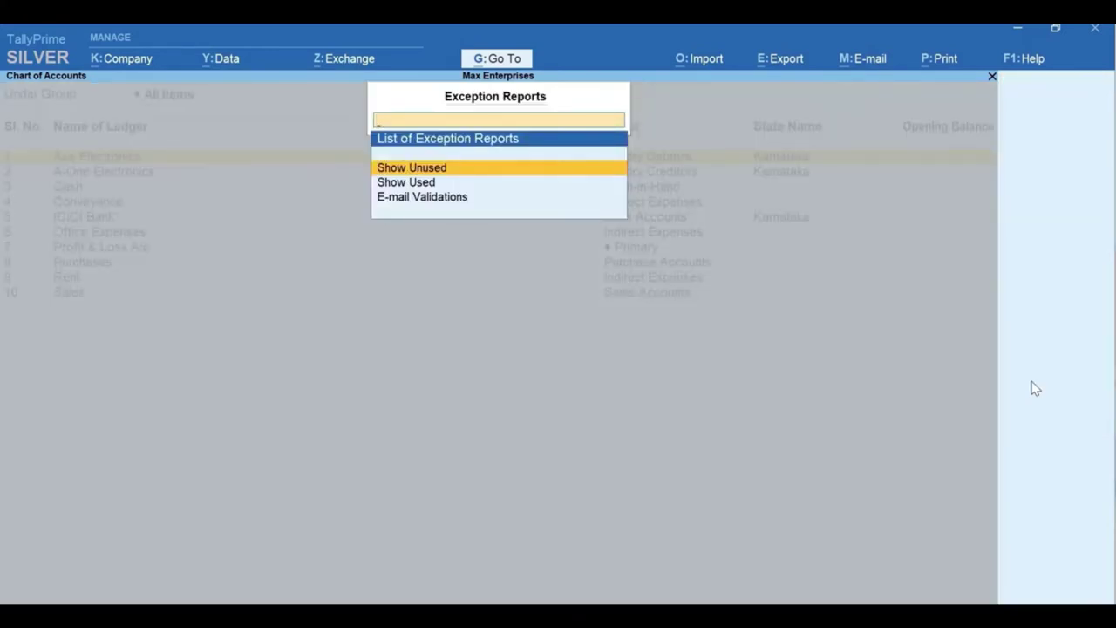
key(Escape)
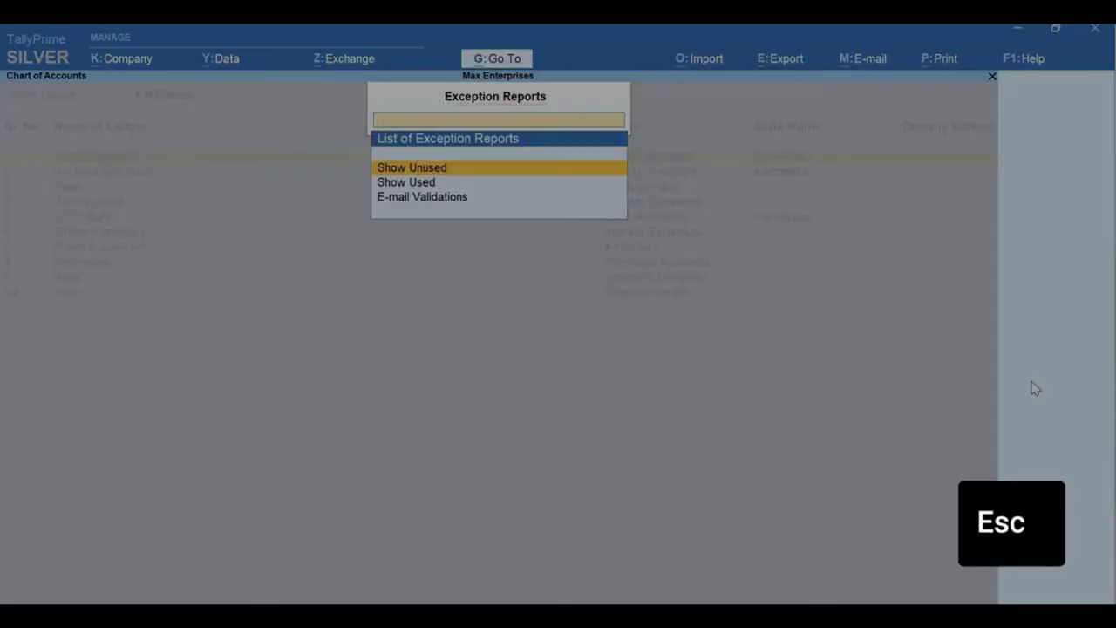
key(Escape)
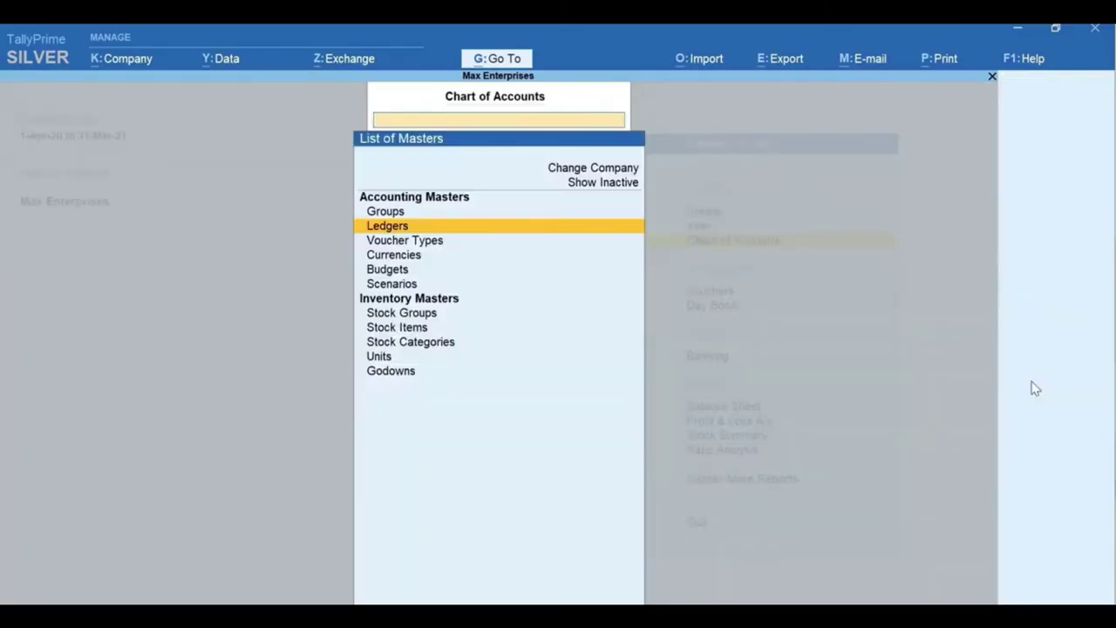
key(Escape)
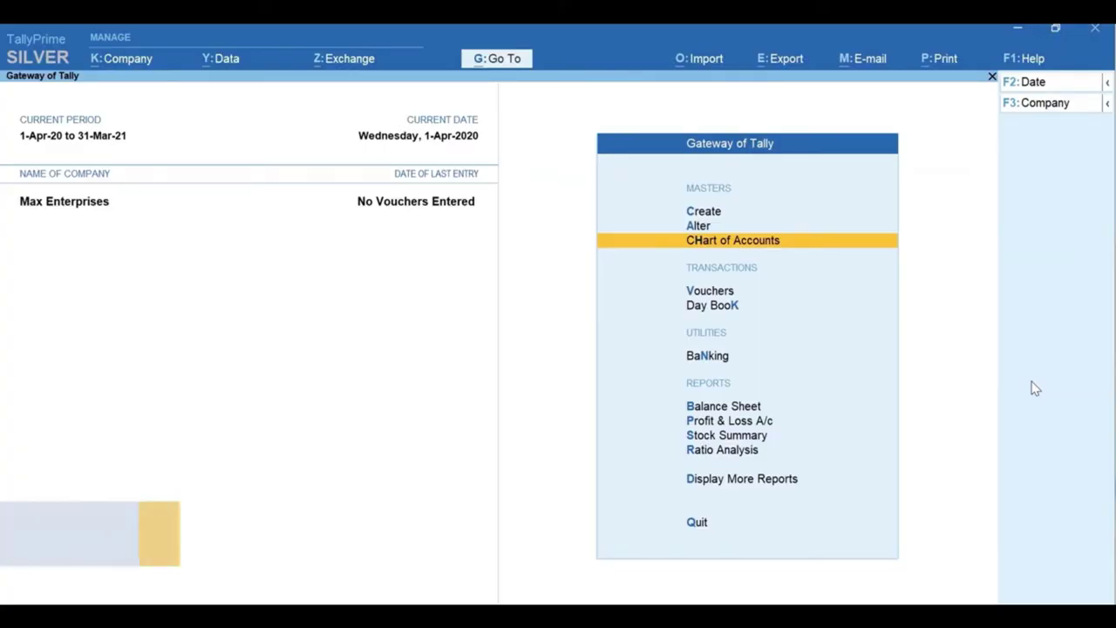
key(a)
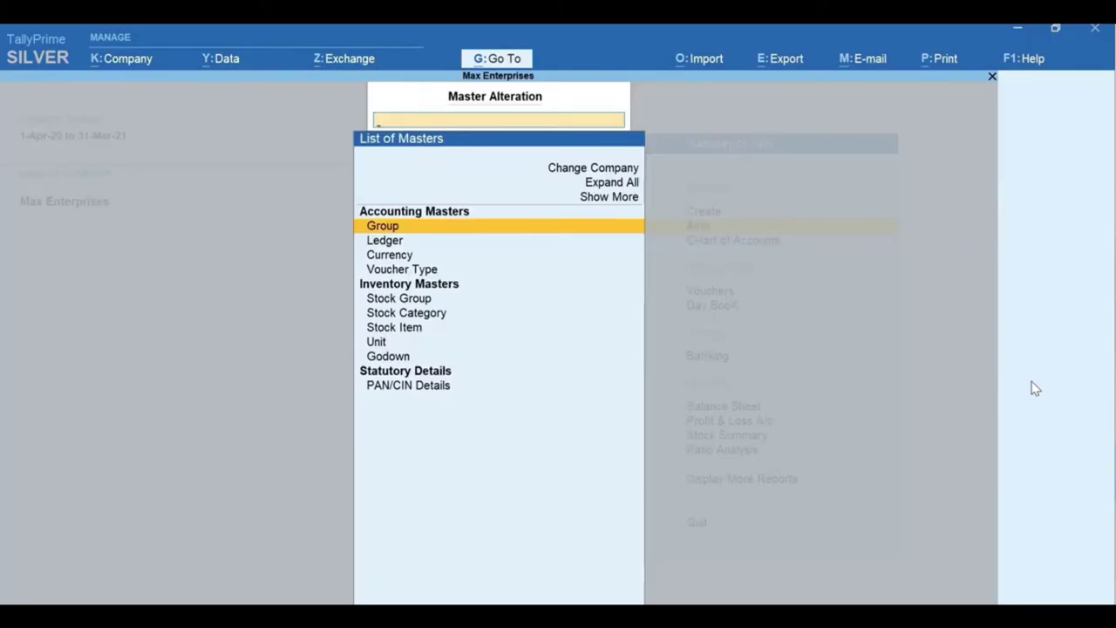
key(Down)
key(Return)
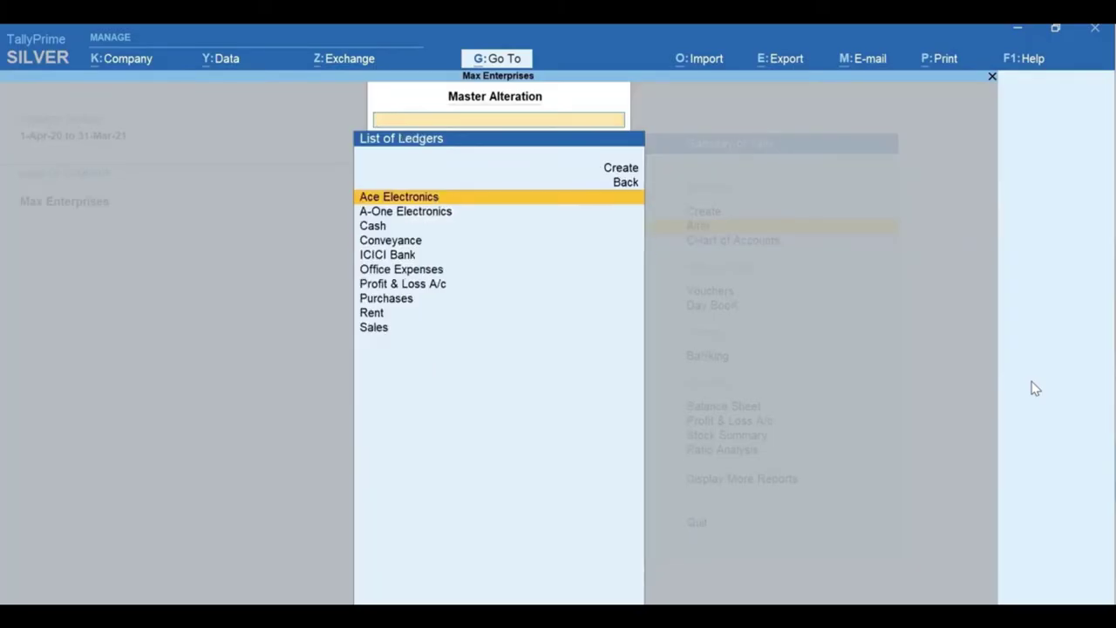
key(Return)
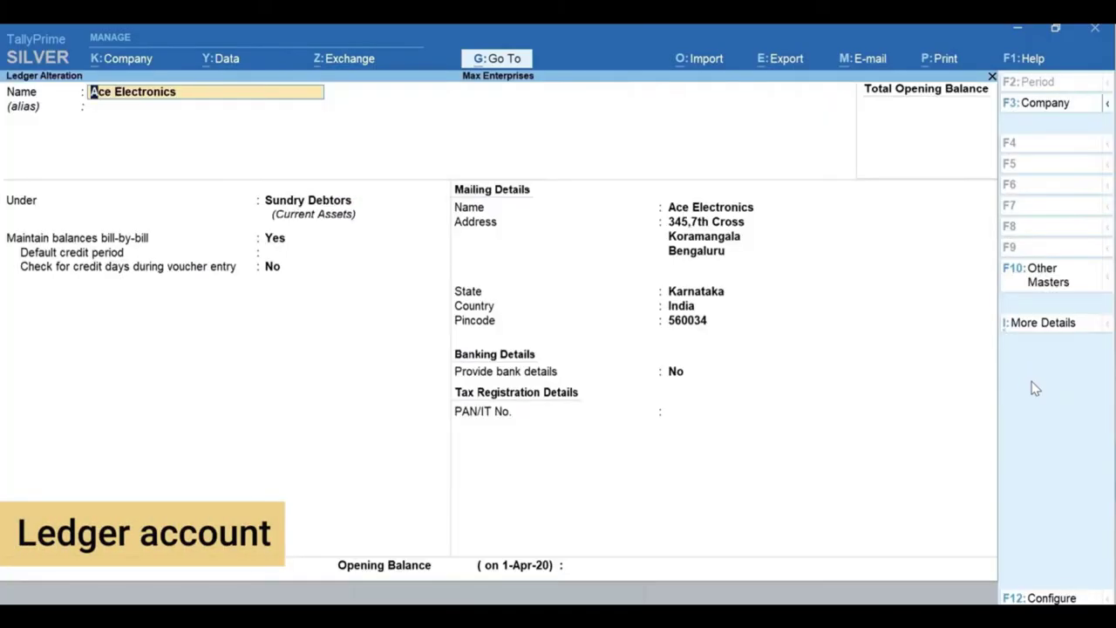
key(Escape)
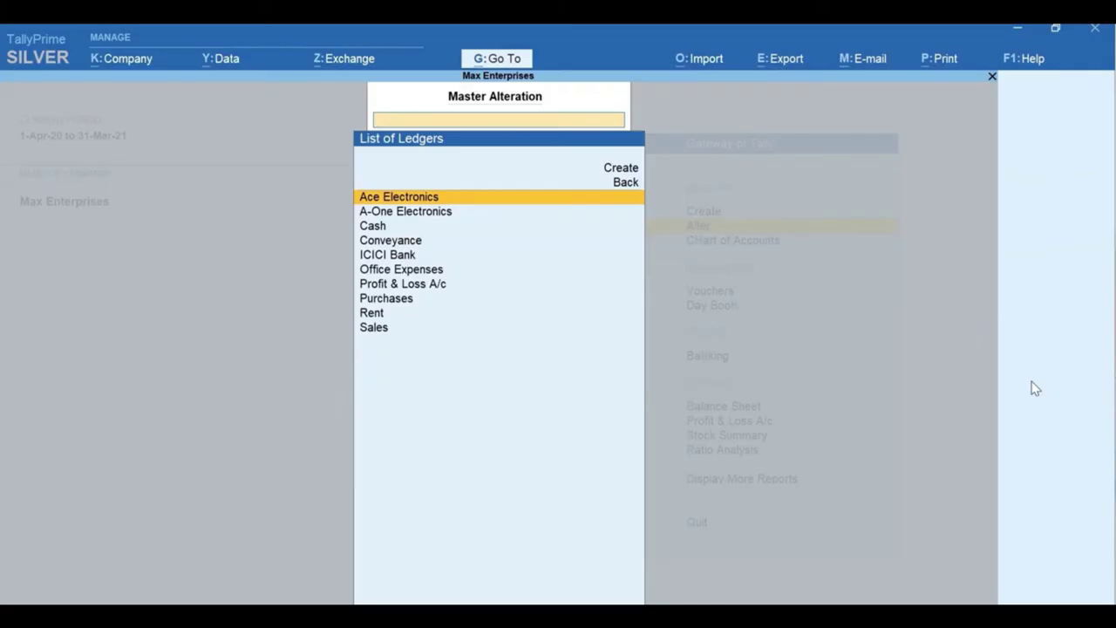
key(Down)
key(Down)
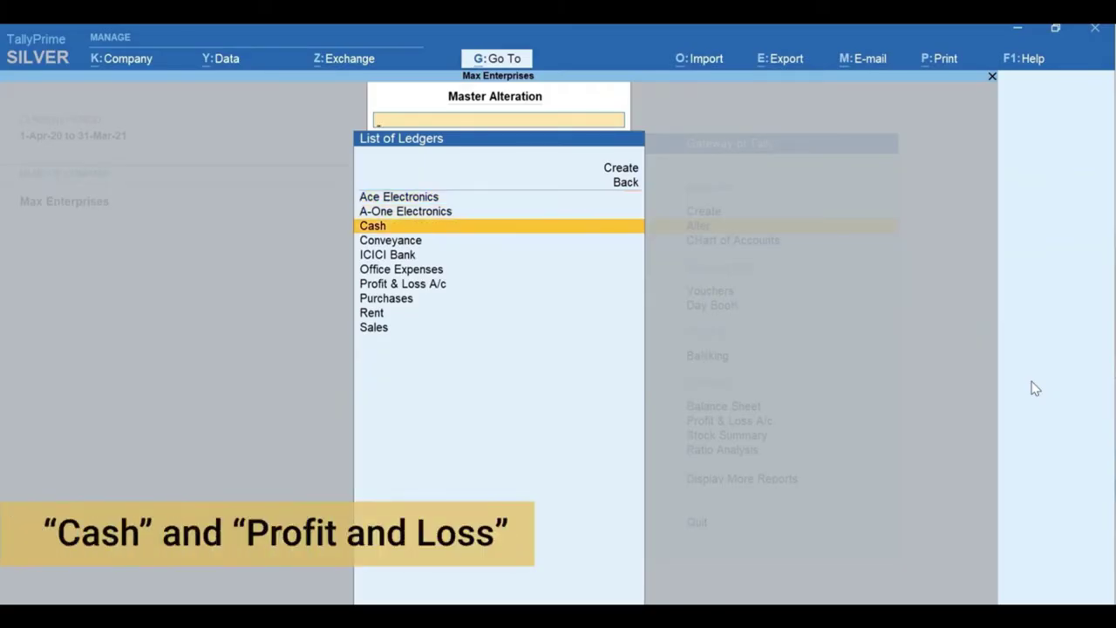
key(Down)
key(Down)
key(Down)
key(Down)
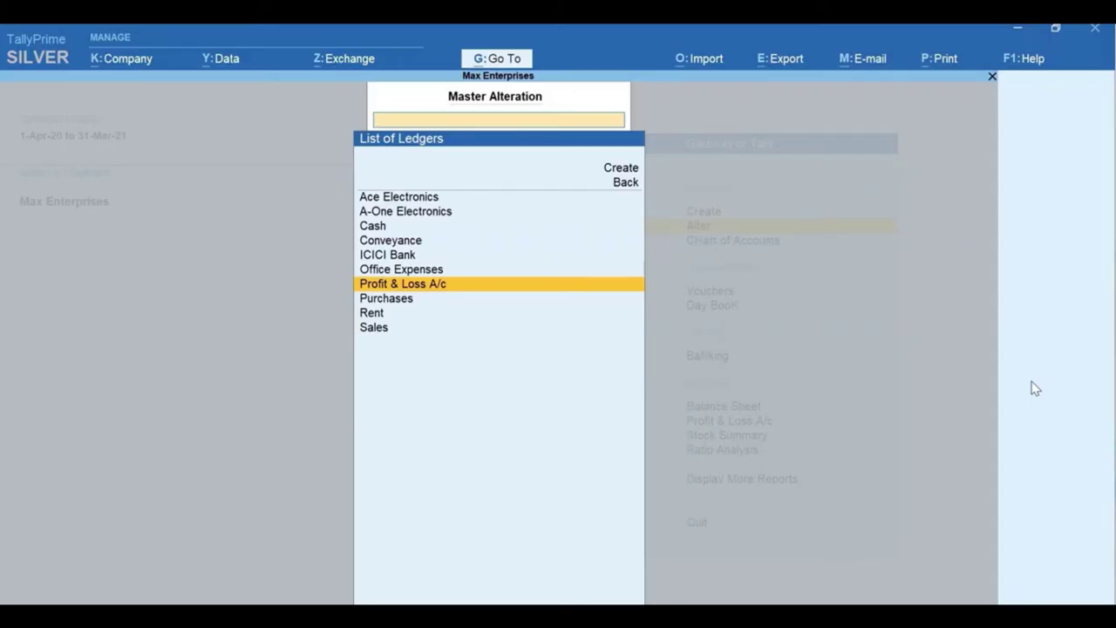
key(Escape)
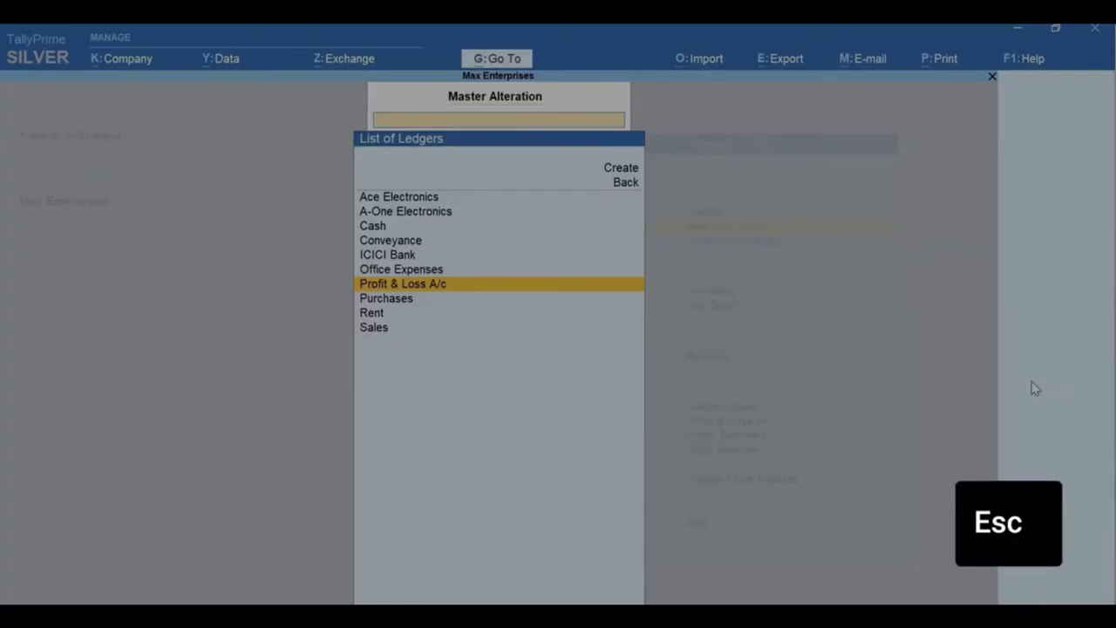
key(Escape)
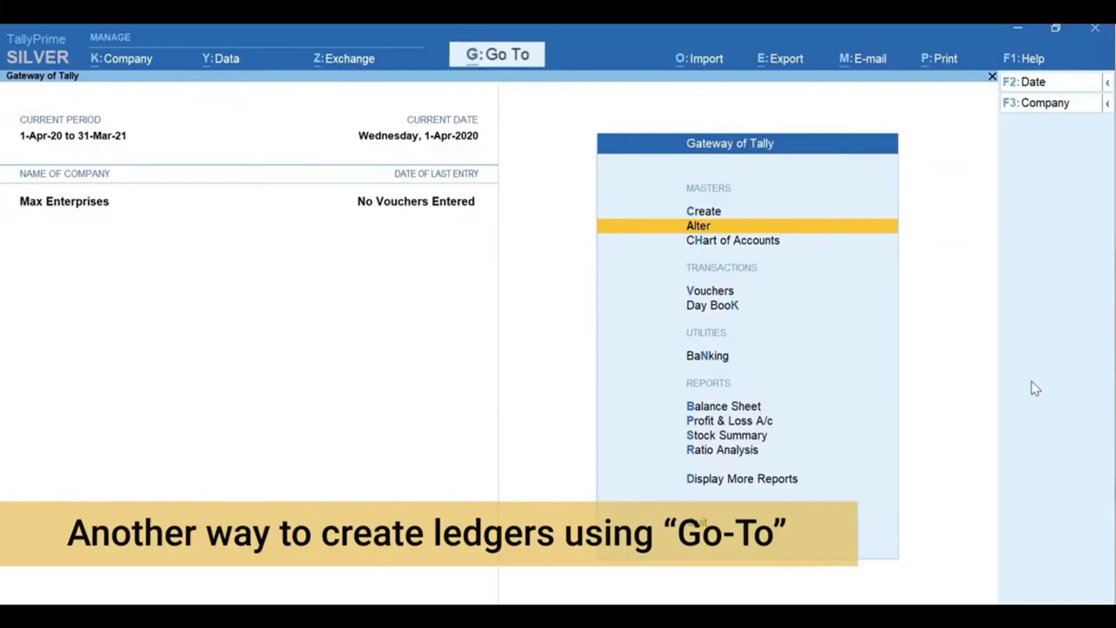
- Open the Balance Sheet, then start a new ledger via Go To's create option
key(b)
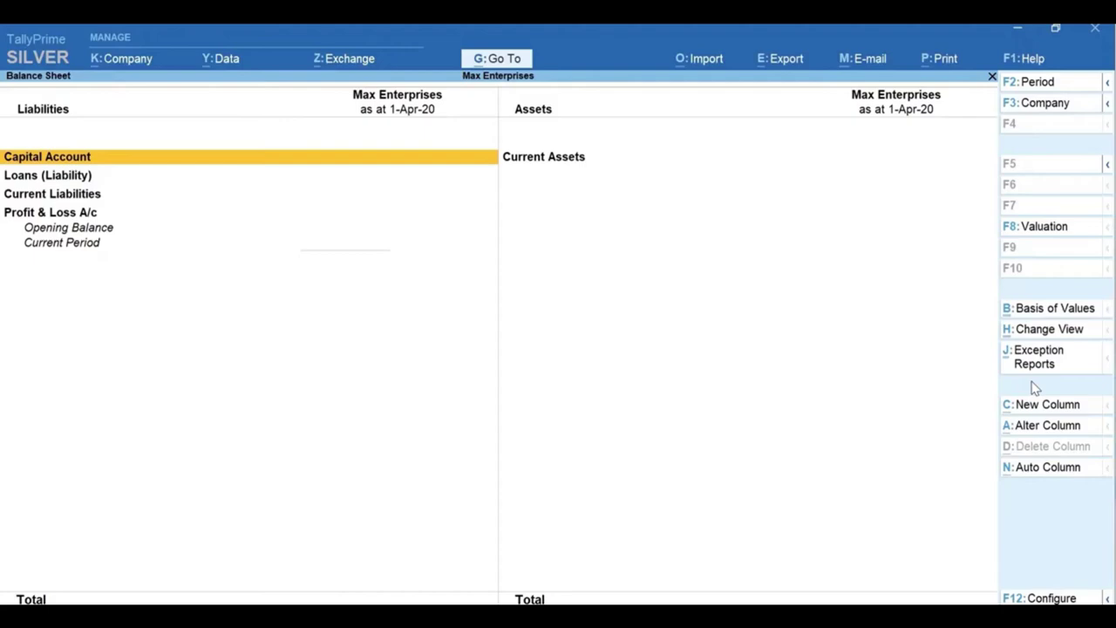
key(alt+g)
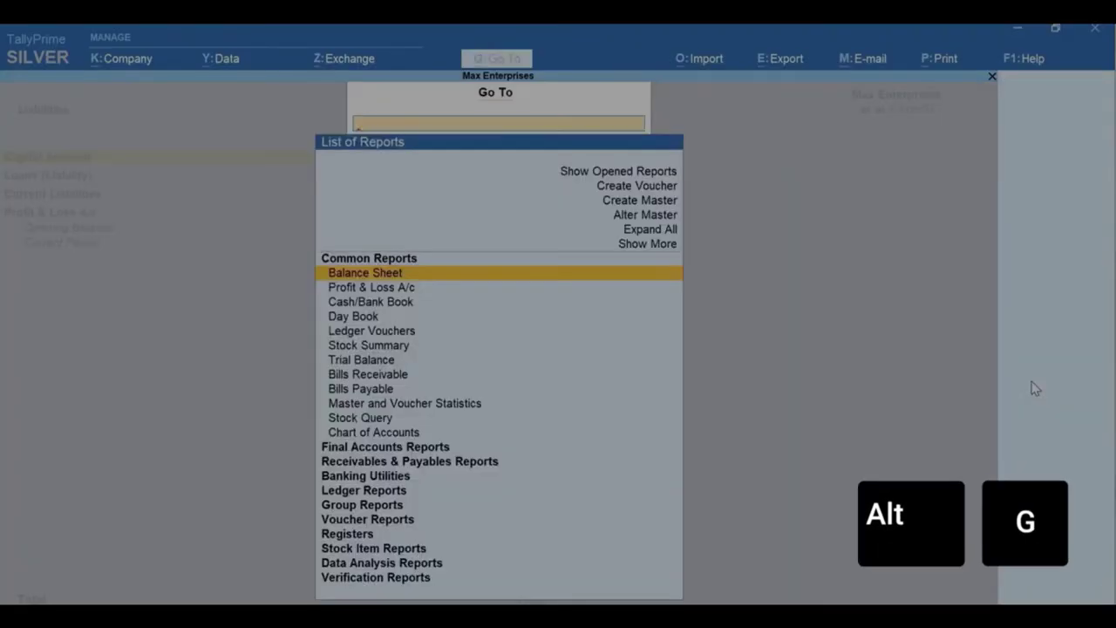
key(alt+c)
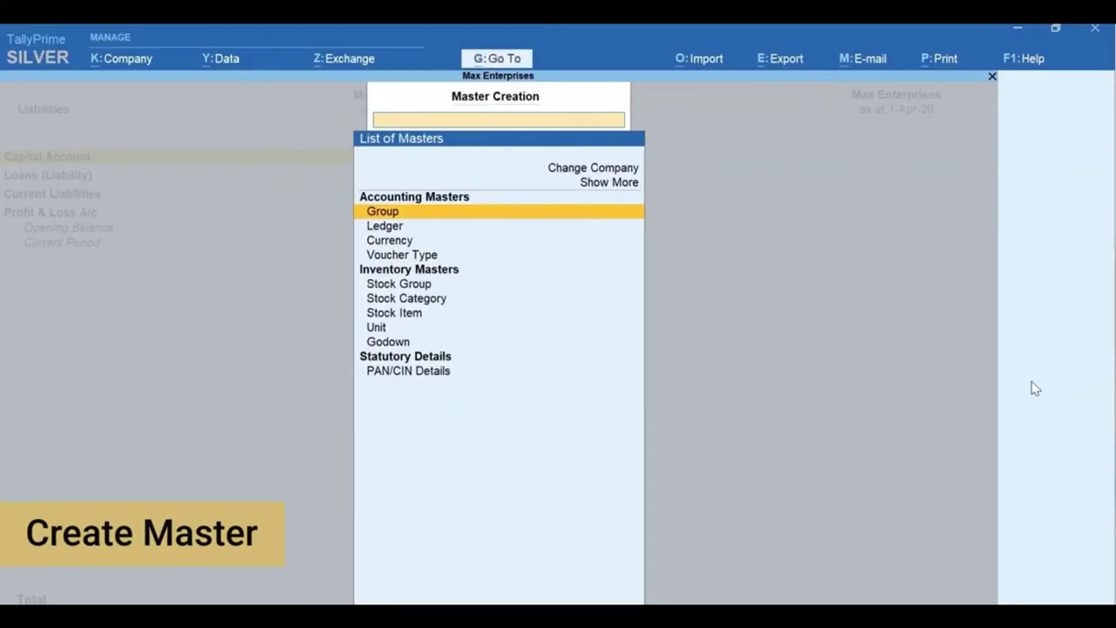
key(Down)
key(Return)
- Save an Office Furniture ledger under Fixed Assets with a 60000 opening balance
text(Office Furniture)
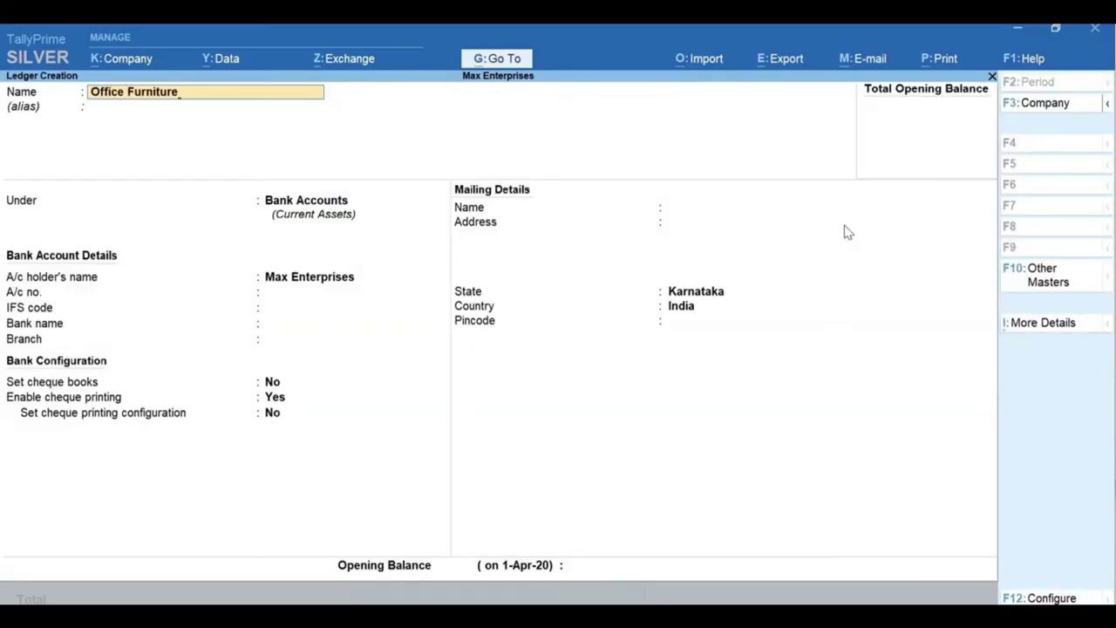
key(Return)
text(fix)
key(Return)
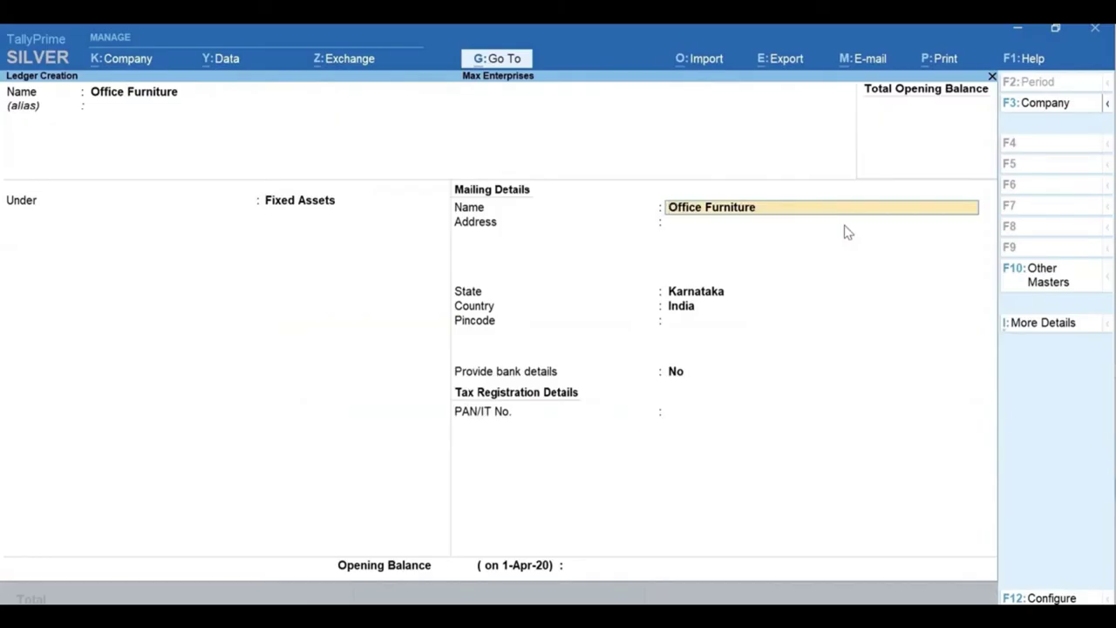
key(Return)
key(Return)
key(Return)
key(Return)
key(Return)
key(Return)
text(60000)
key(Return)
key(y)
key(Return)
key(Return)
key(y)
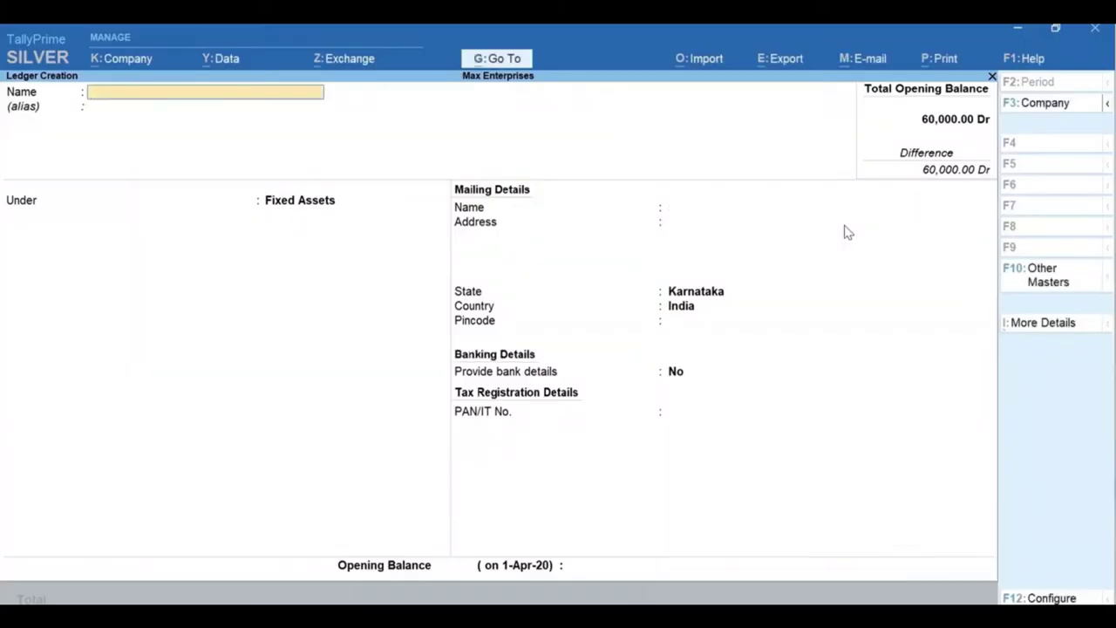
- Return to the Balance Sheet and expand Fixed Assets to show Office Furniture
key(Escape)
key(Escape)
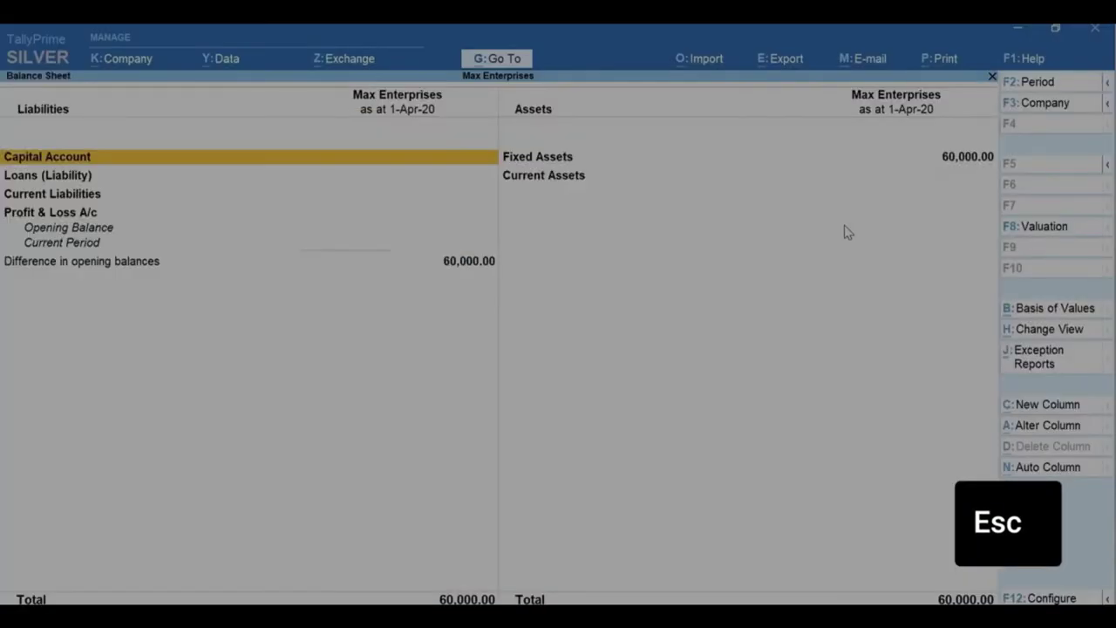
key(Right)
key(shift+Return)
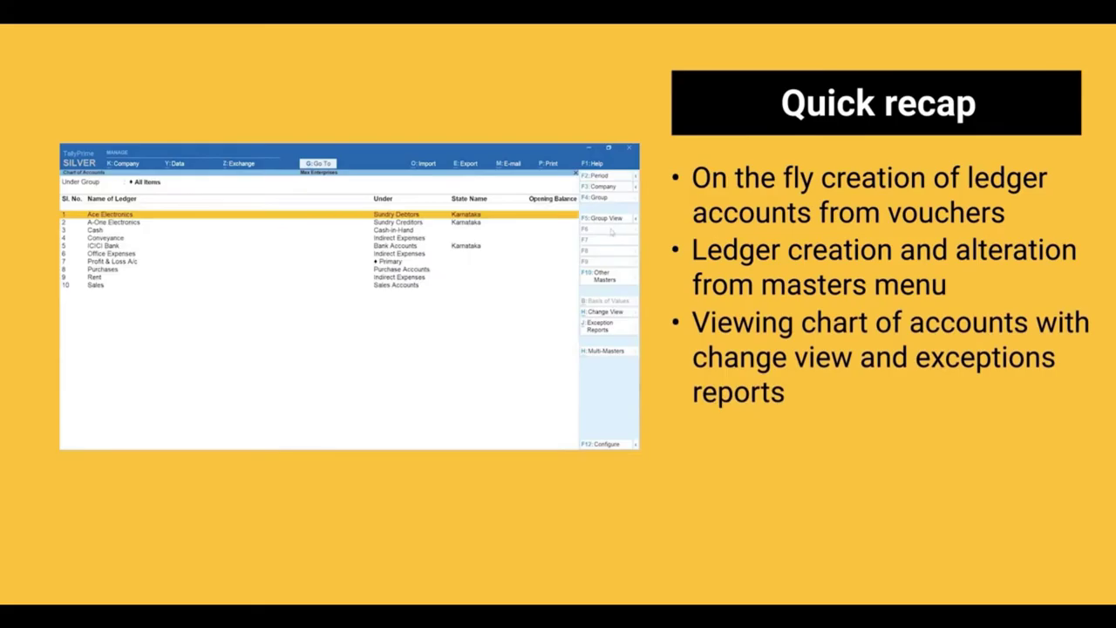
- Close the Balance Sheet report, back to the Max Enterprises Gateway of Tally
click(597, 335)
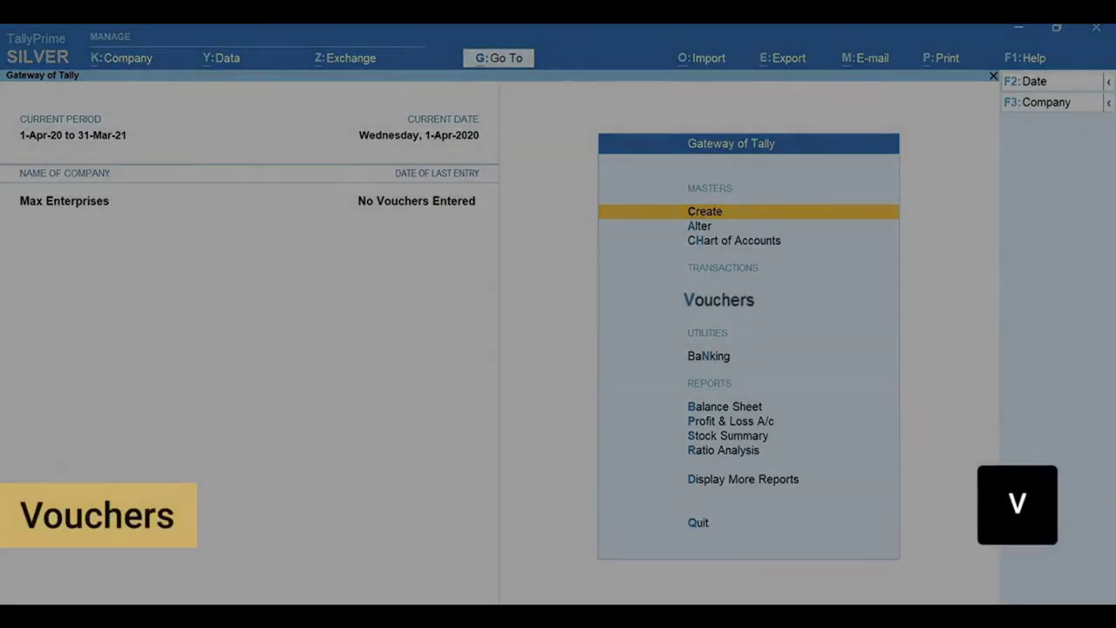
- Switch voucher entry to a blank Purchase voucher No. 1 dated 1-Apr-20
key(v)
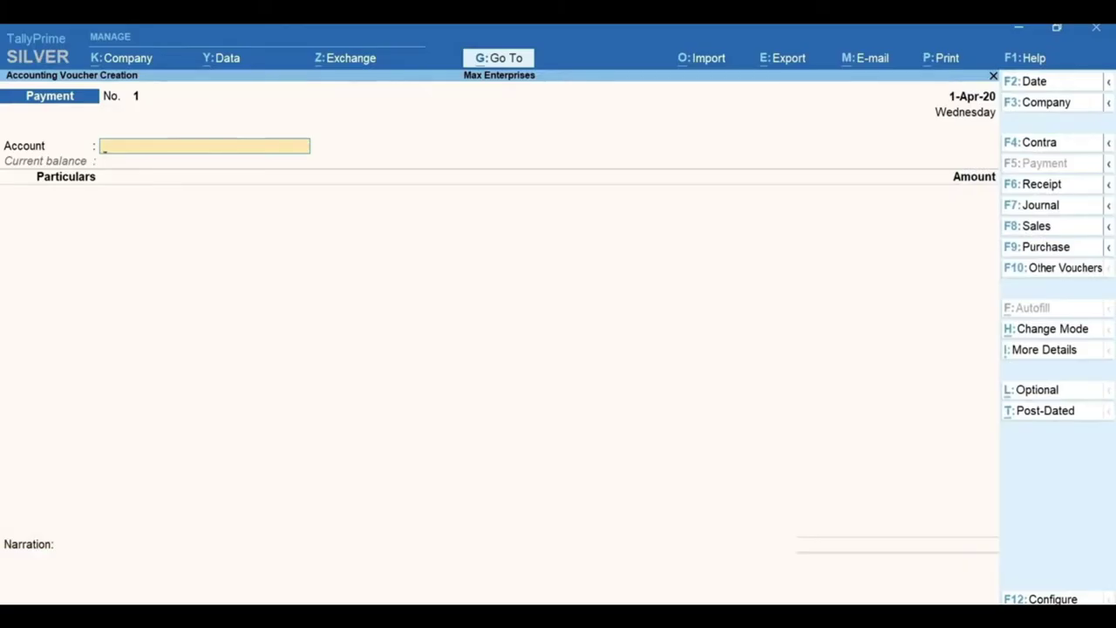
key(F10)
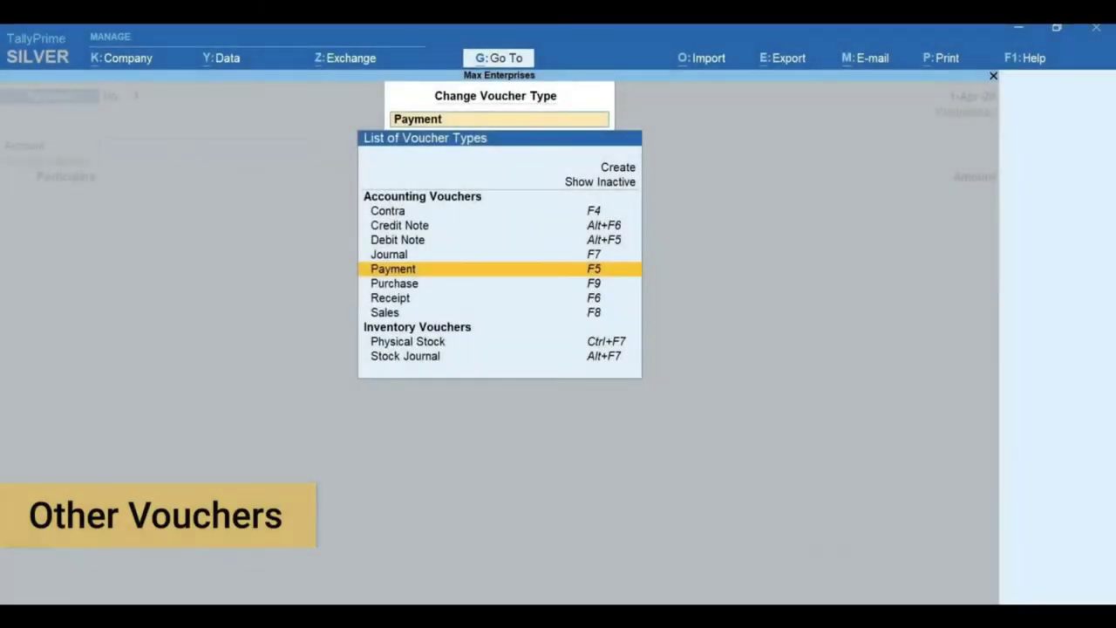
text(Deliv)
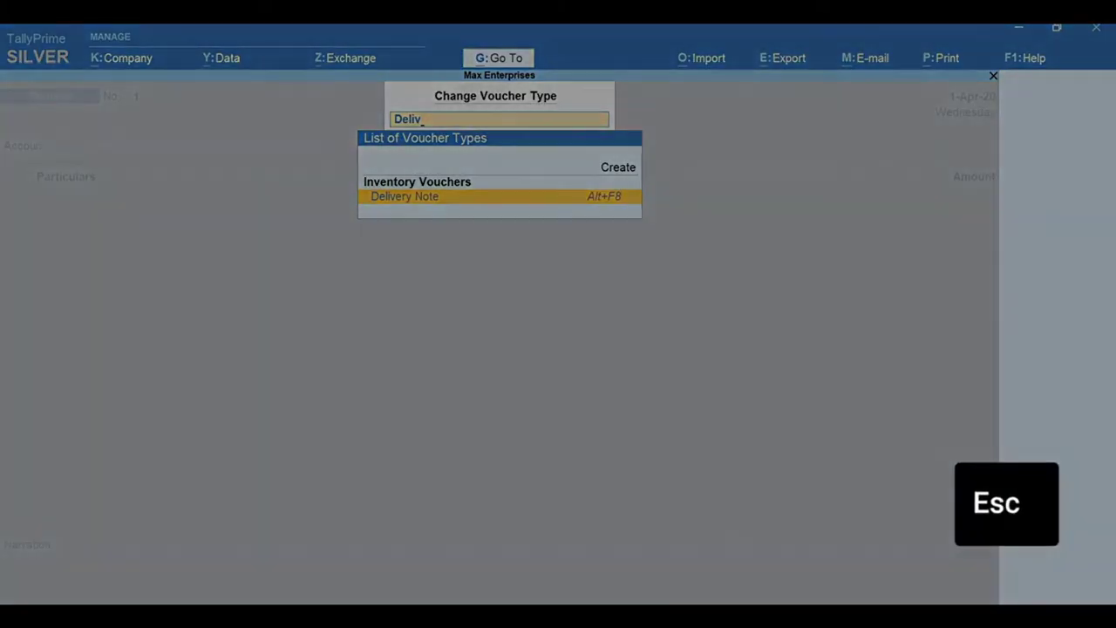
key(Escape)
key(Escape)
key(F9)
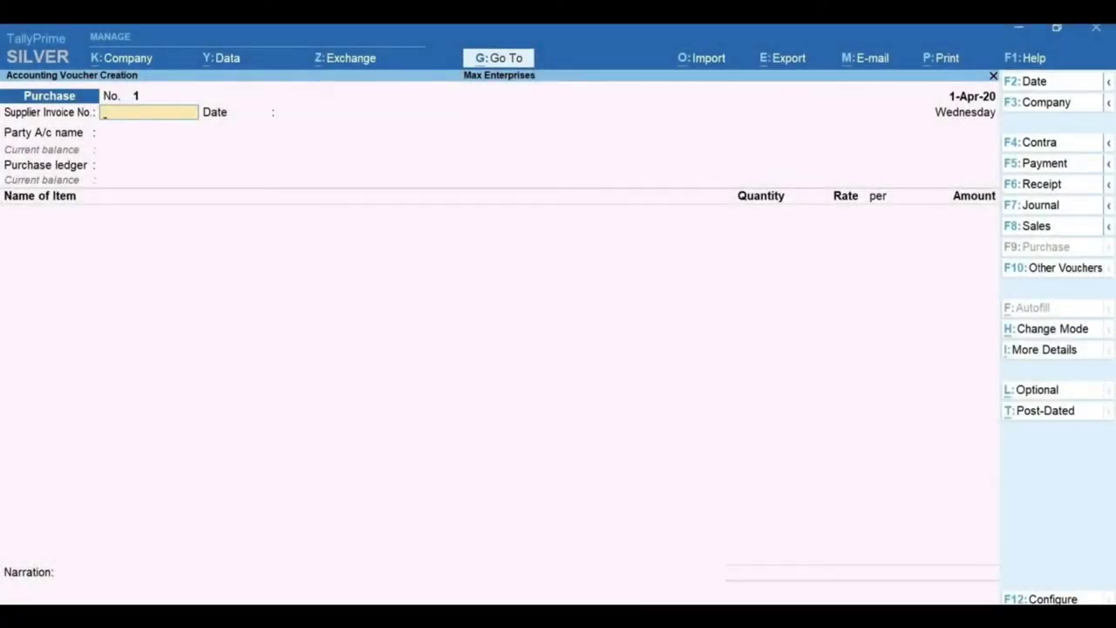
key(ctrl)
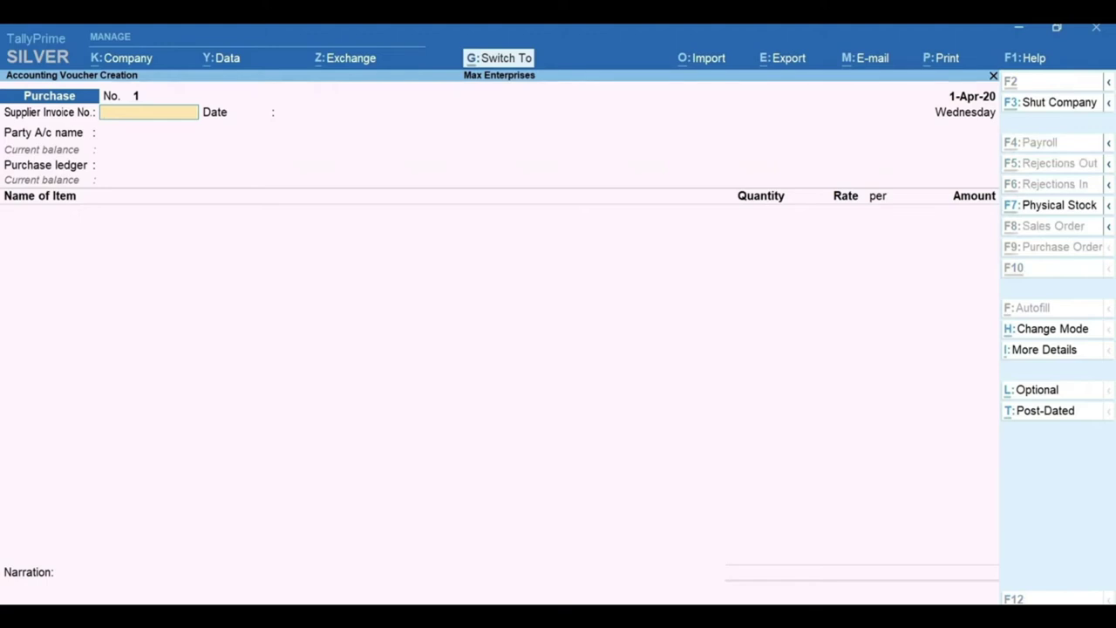
key(ctrl+h)
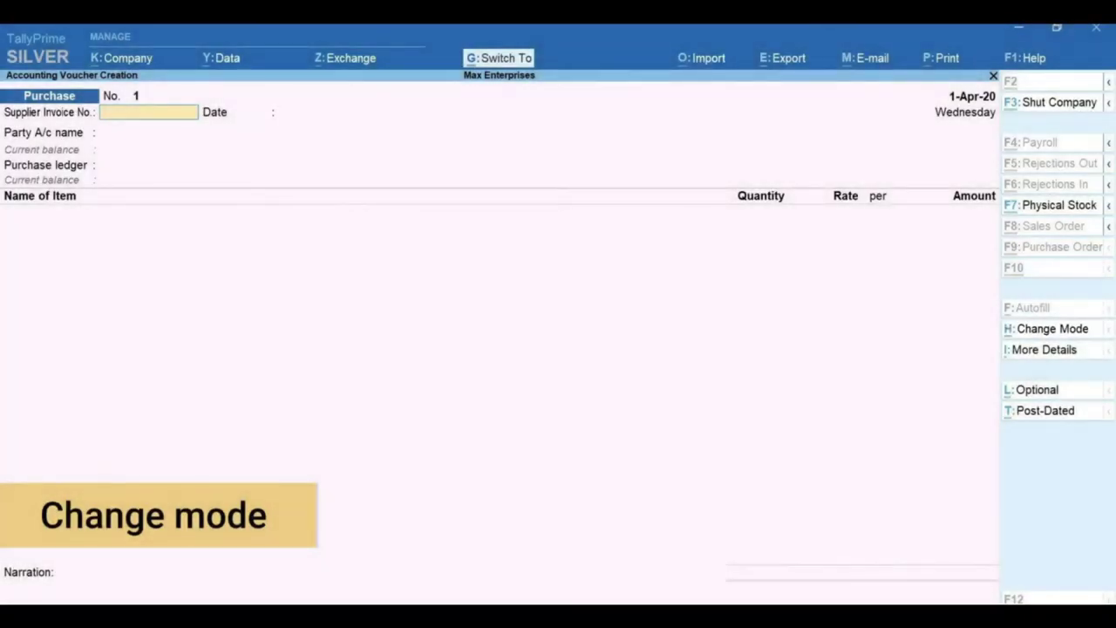
key(Down)
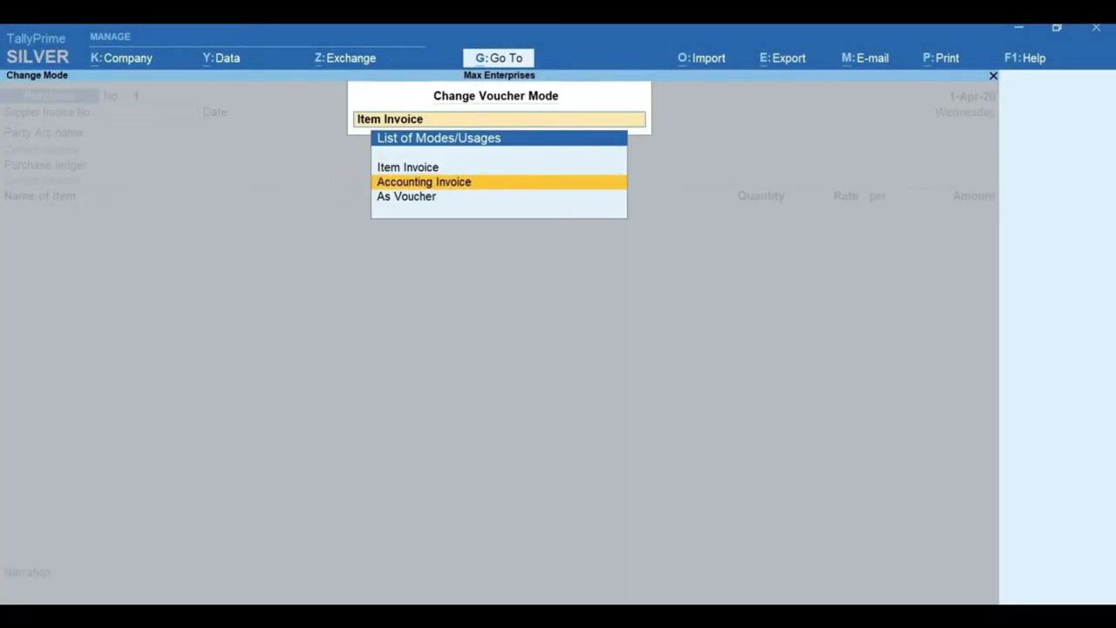
key(Down)
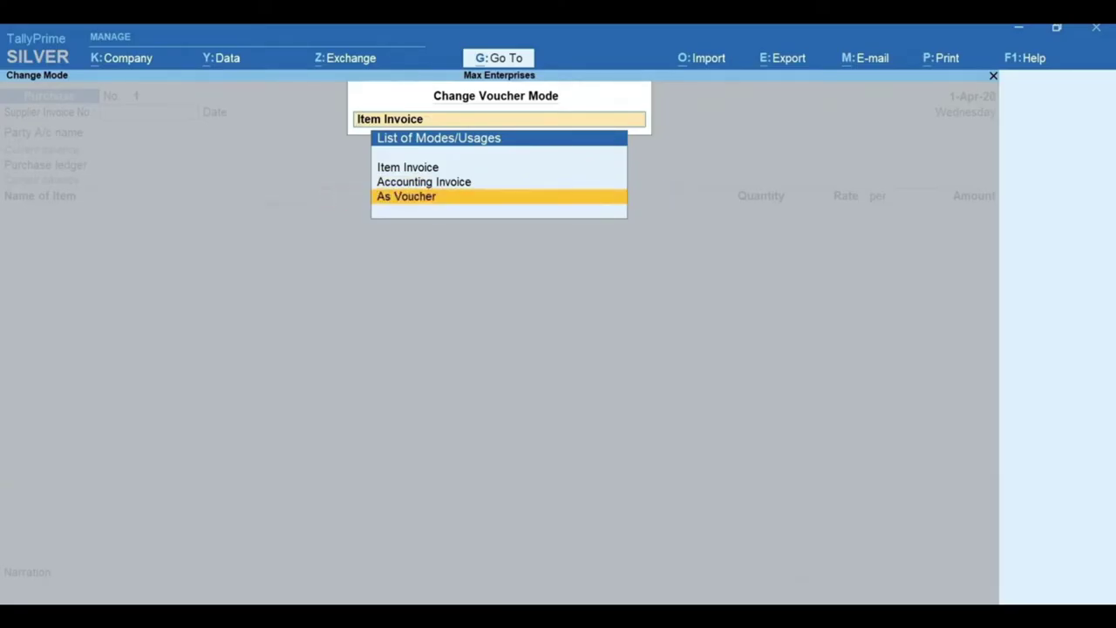
key(Up)
key(Up)
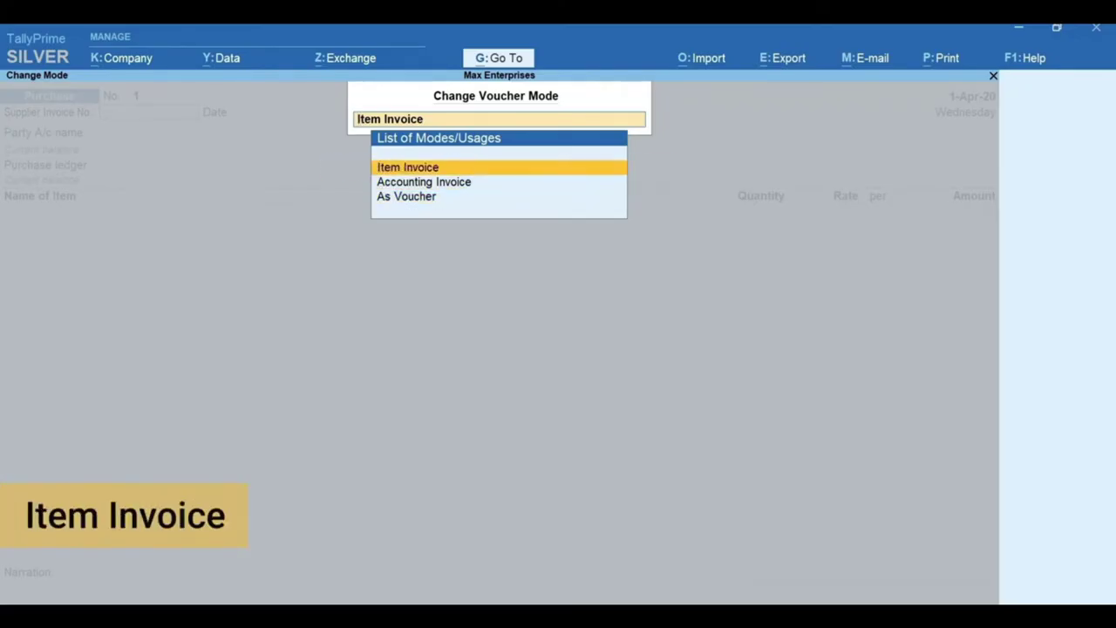
key(Return)
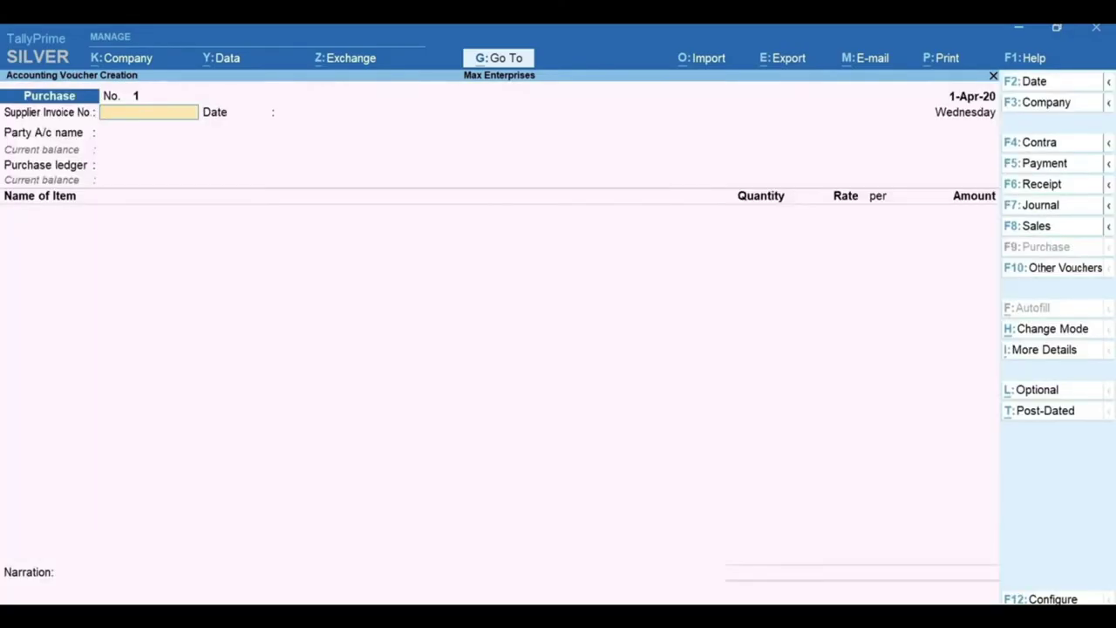
key(F2)
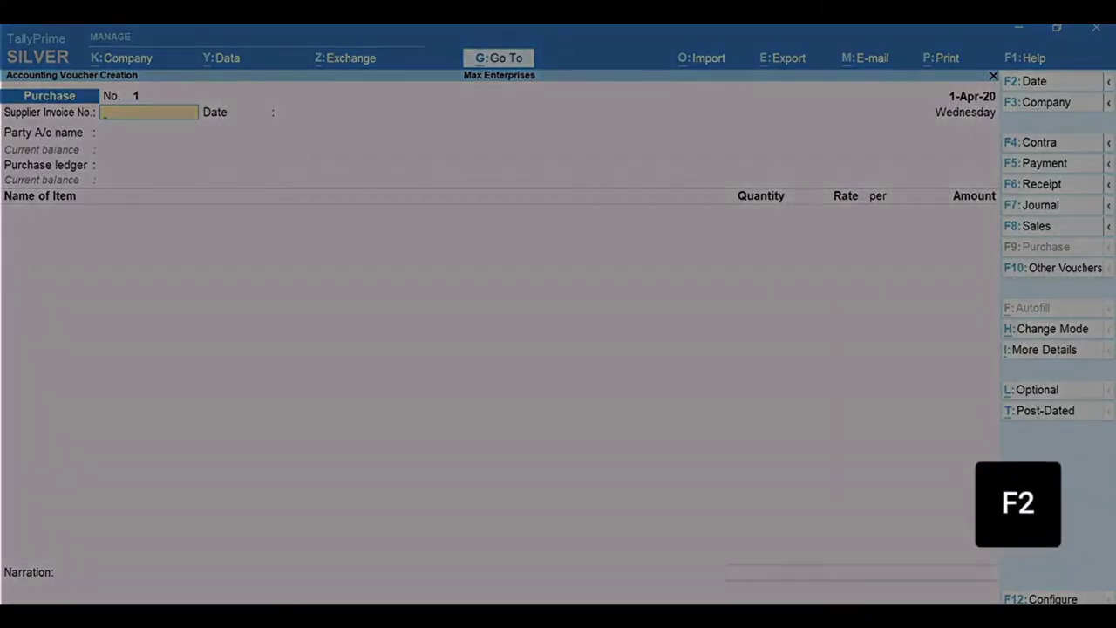
- Date the voucher 4-Apr-20 with supplier invoice AE/0027 dated 2-Apr-20
text(4-)
key(Return)
text(AE/0027)
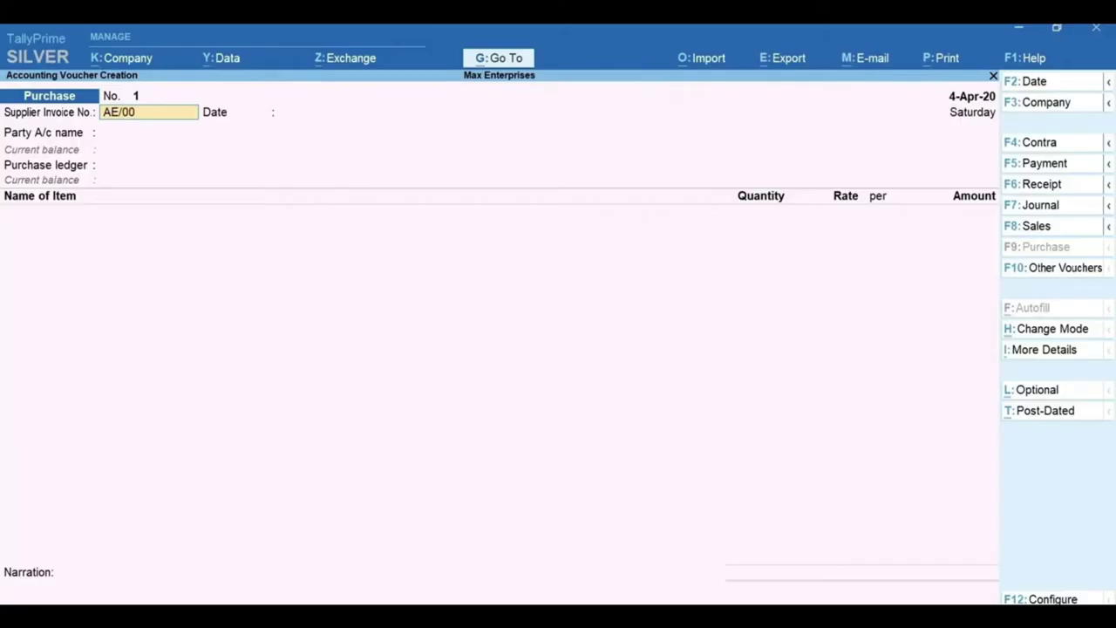
key(Return)
text(2-4)
key(Return)
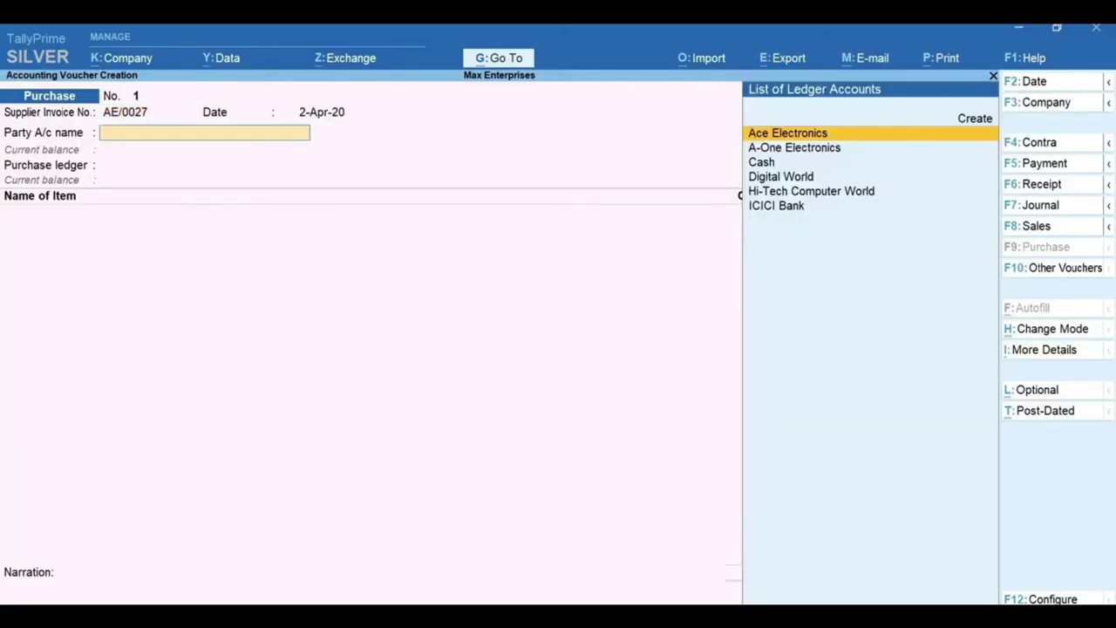
- Select A-One Electronics as party, accept its details, and choose the Purchase ledger
key(Down)
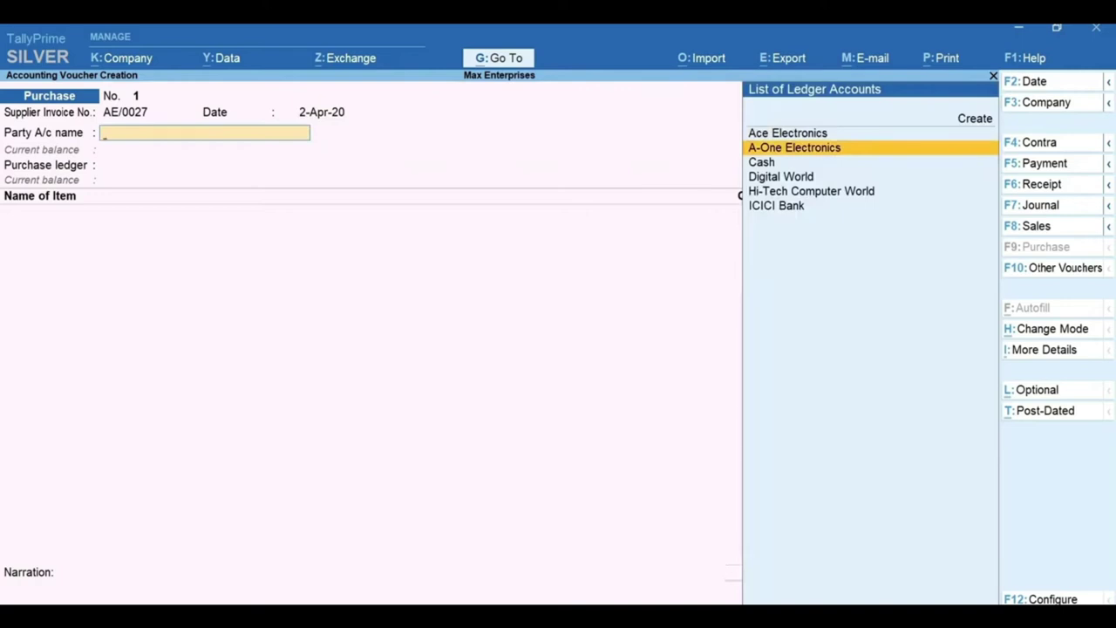
key(Return)
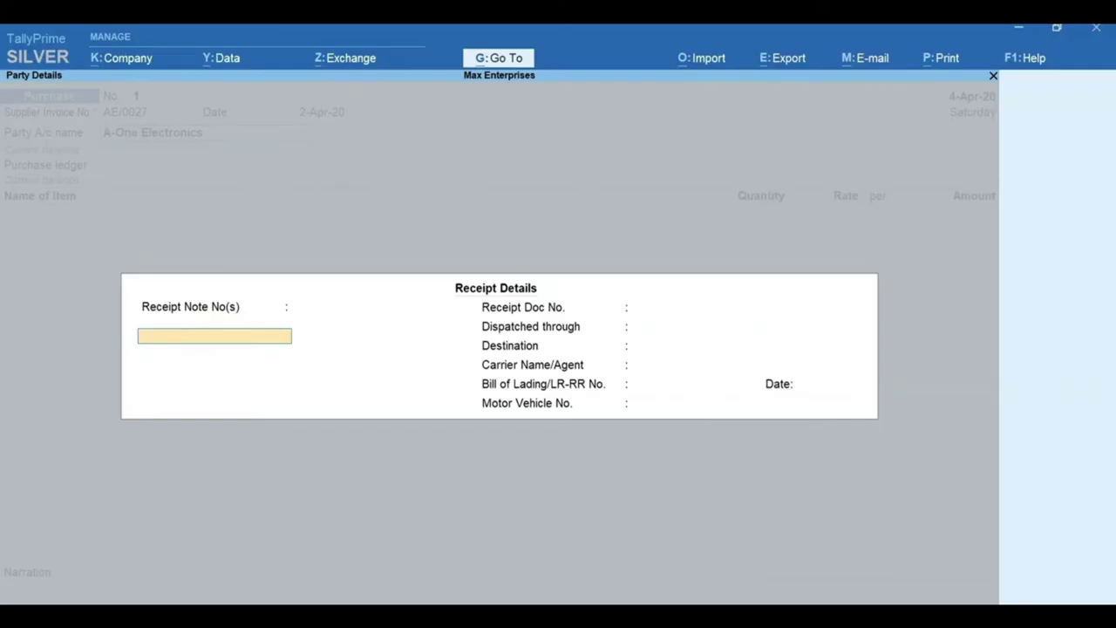
key(ctrl+a)
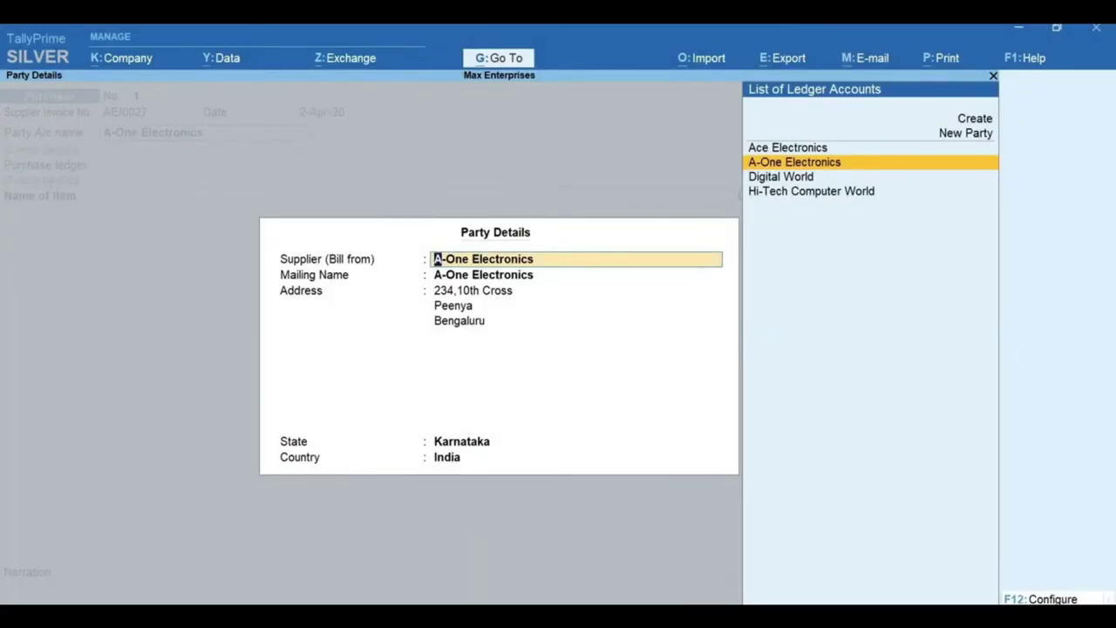
key(ctrl+a)
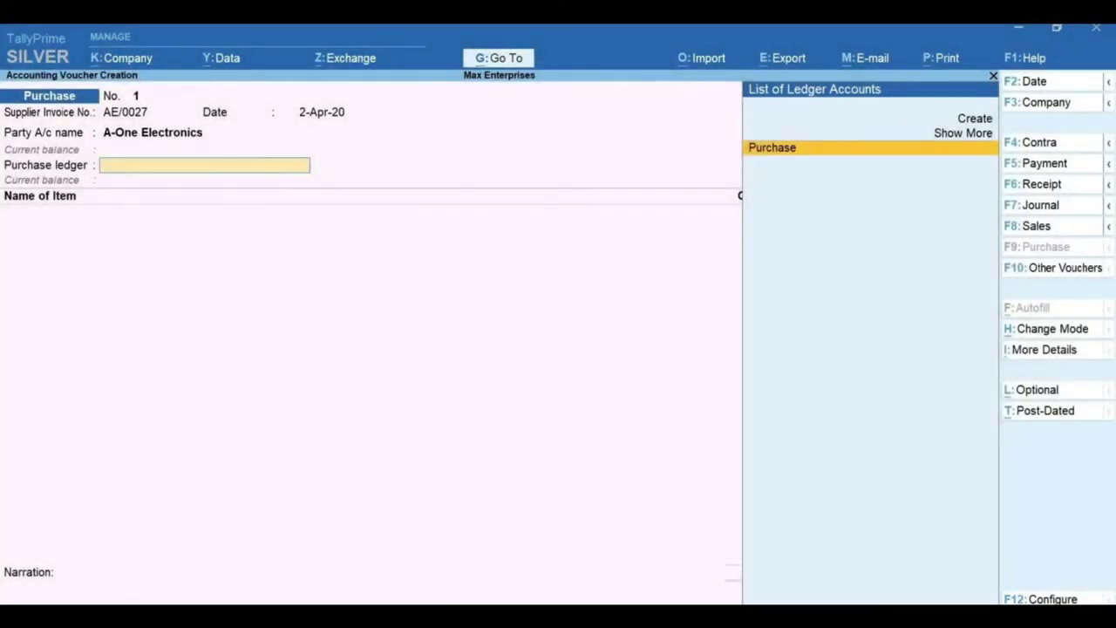
key(space)
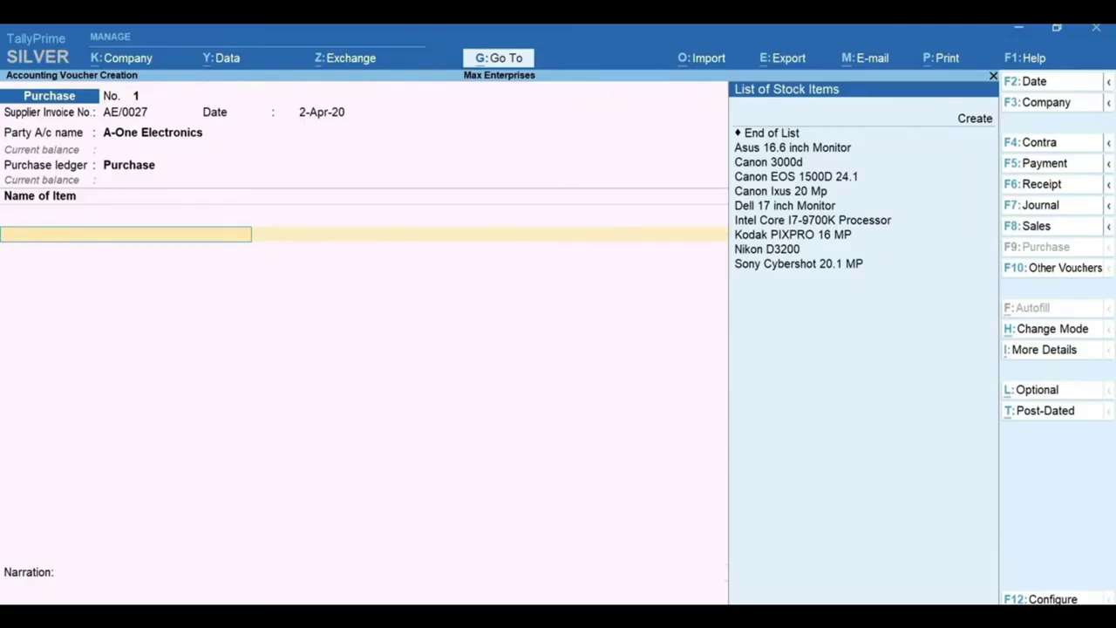
- Enter Dell 17 inch Monitor, 10 Nos at 7,900.00, amounting to 79,000.00
text(Del)
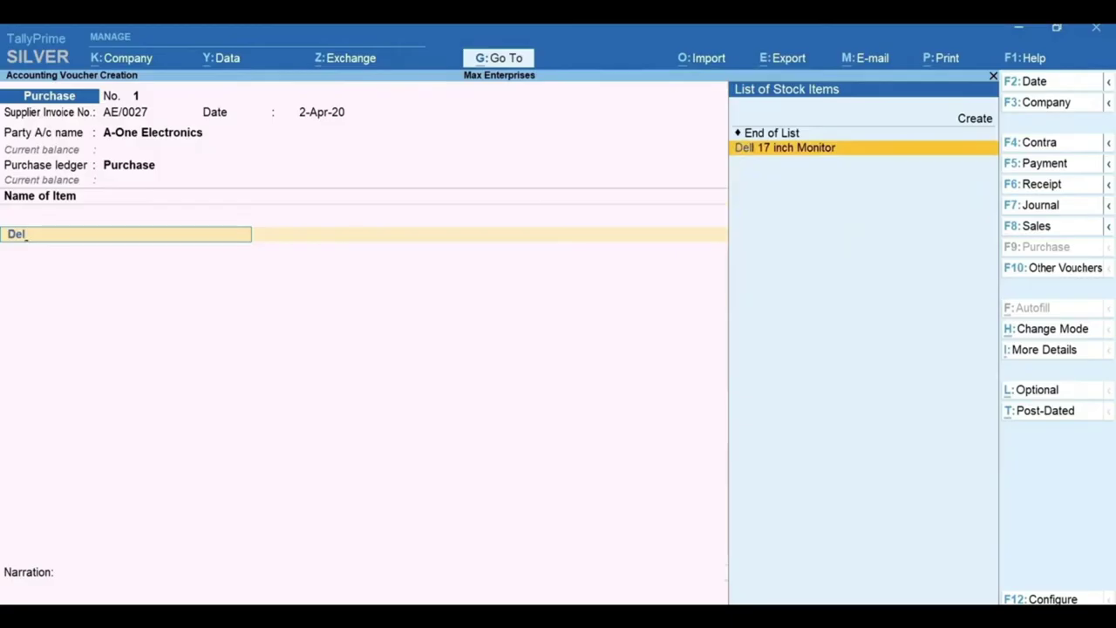
key(Return)
text(10)
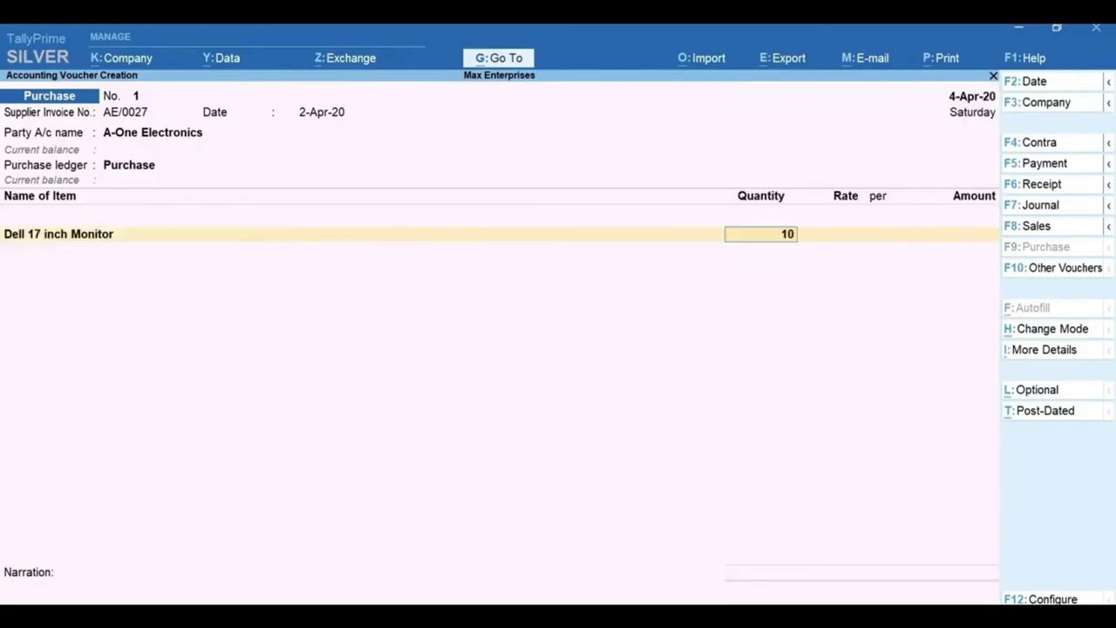
key(Return)
text(7)
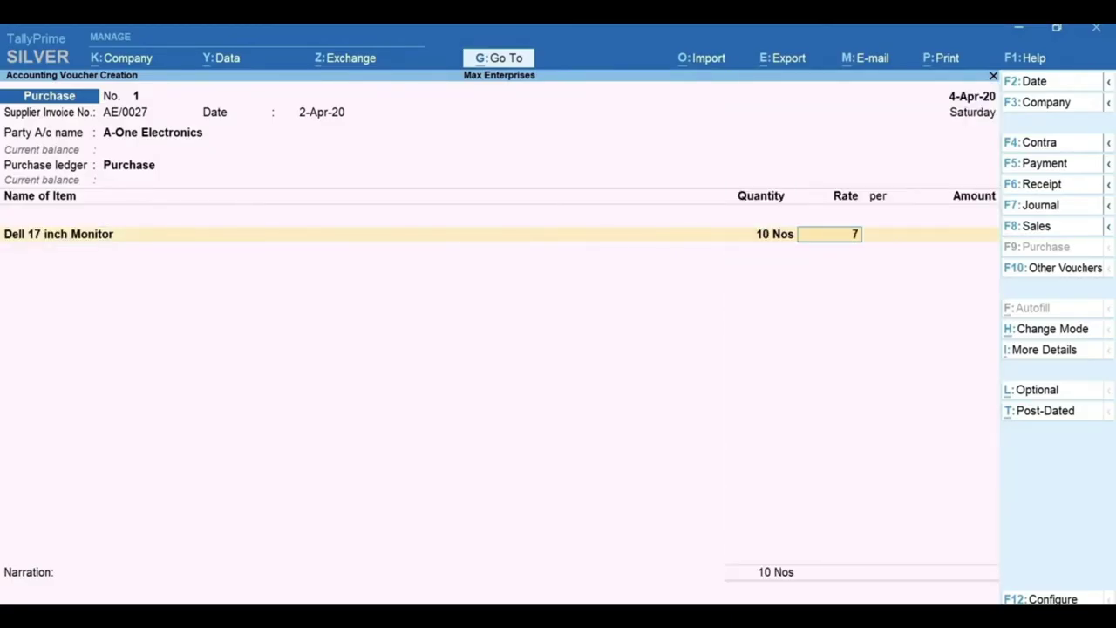
text(900)
key(Return)
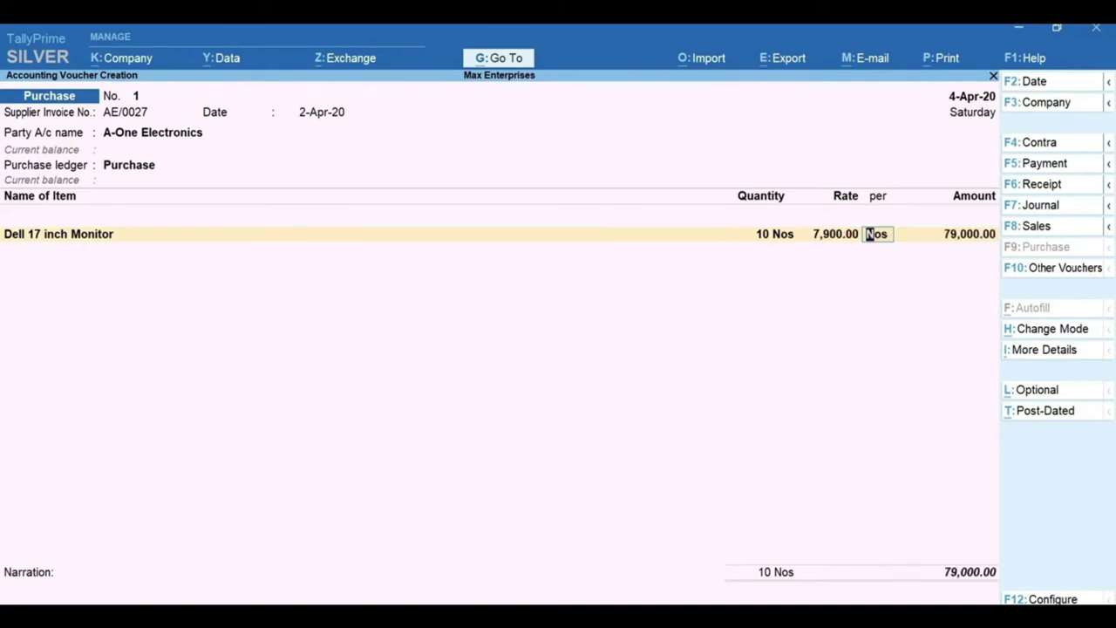
key(Return)
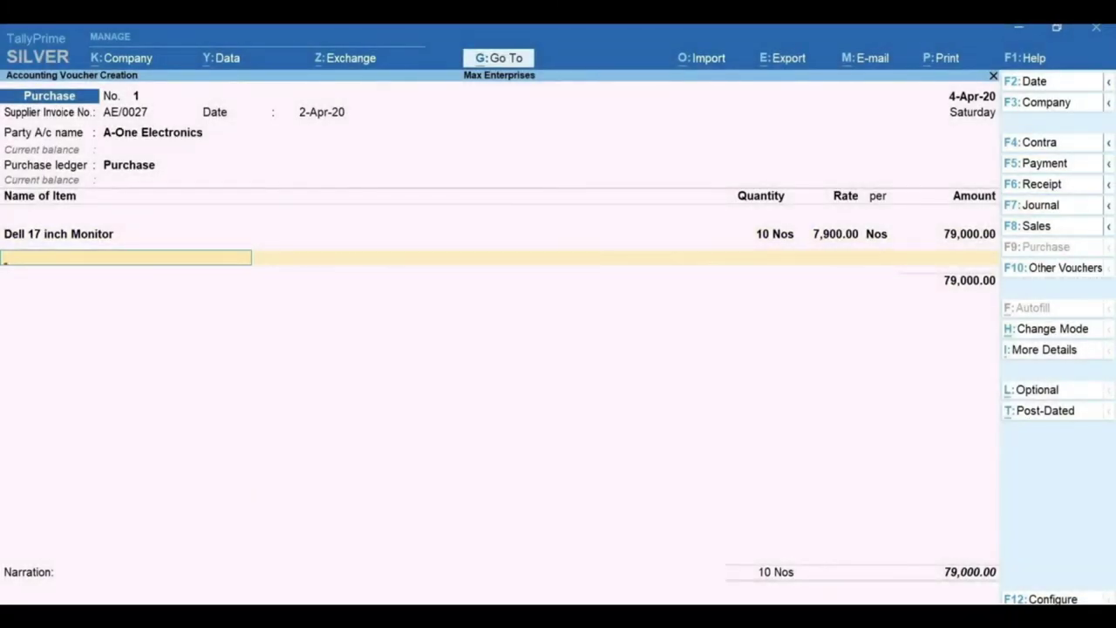
key(Return)
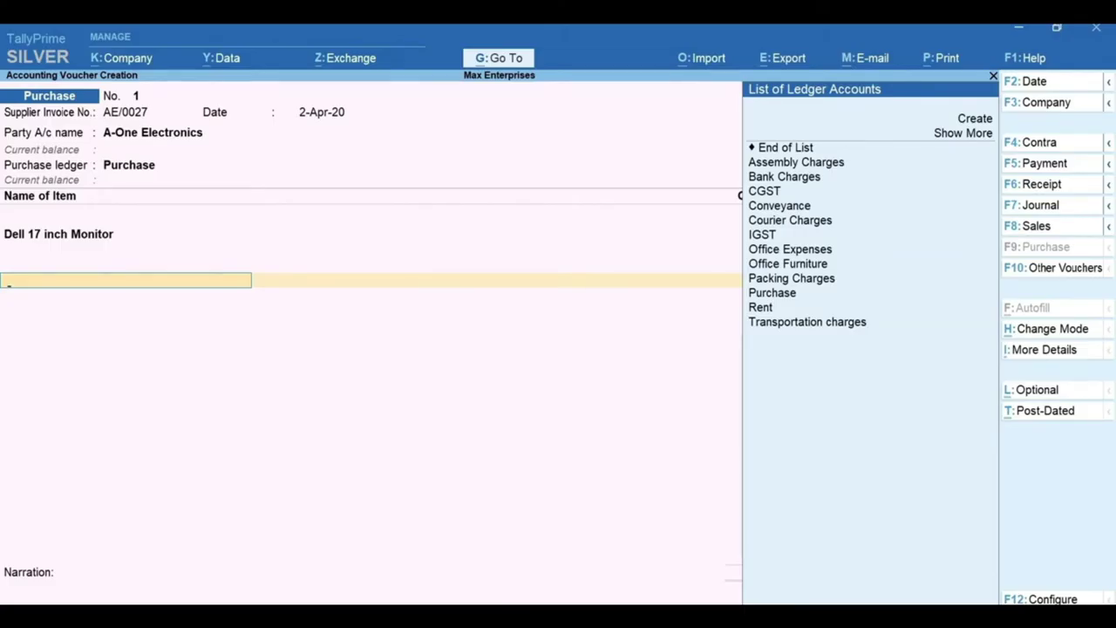
- Add 850 Transportation charges and save Purchase voucher No. 1 totalling 79,850.00
text(Tr)
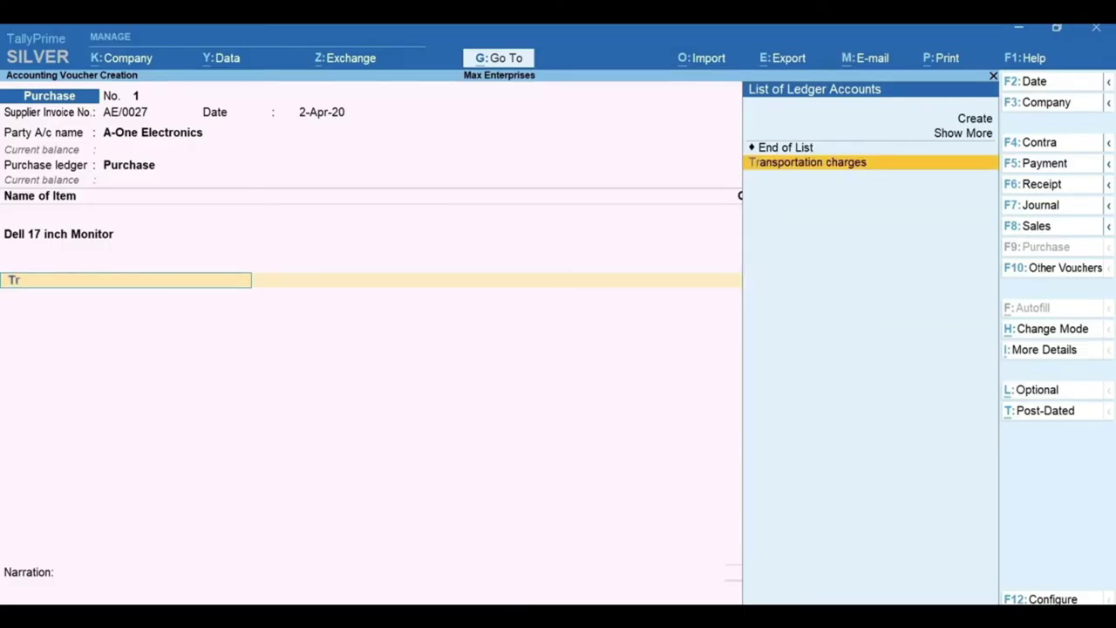
key(Return)
text(850)
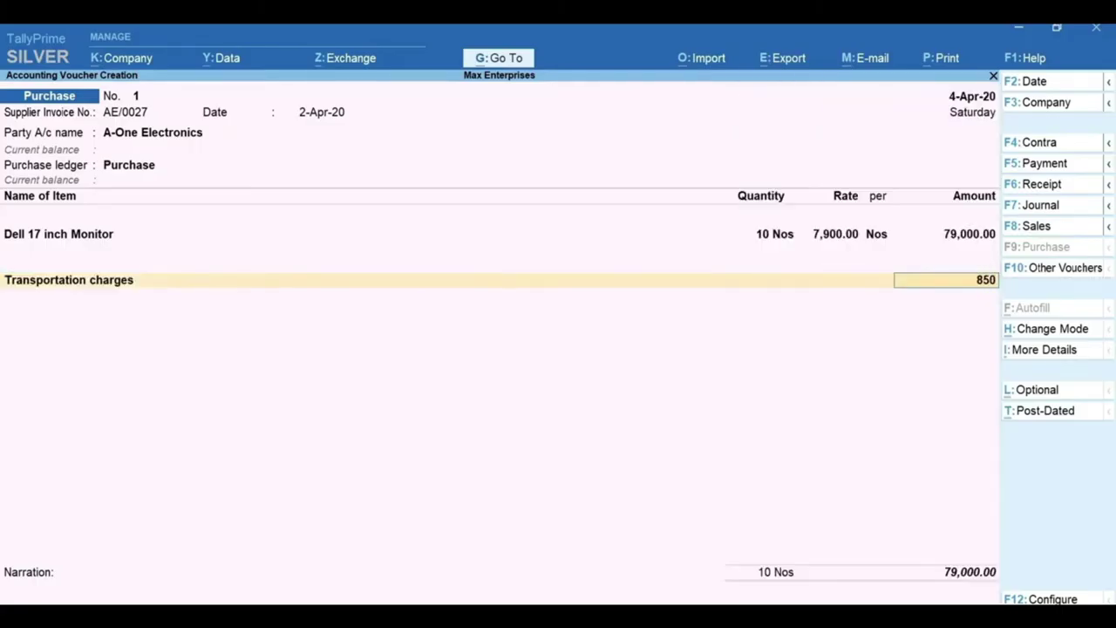
key(Return)
key(Return)
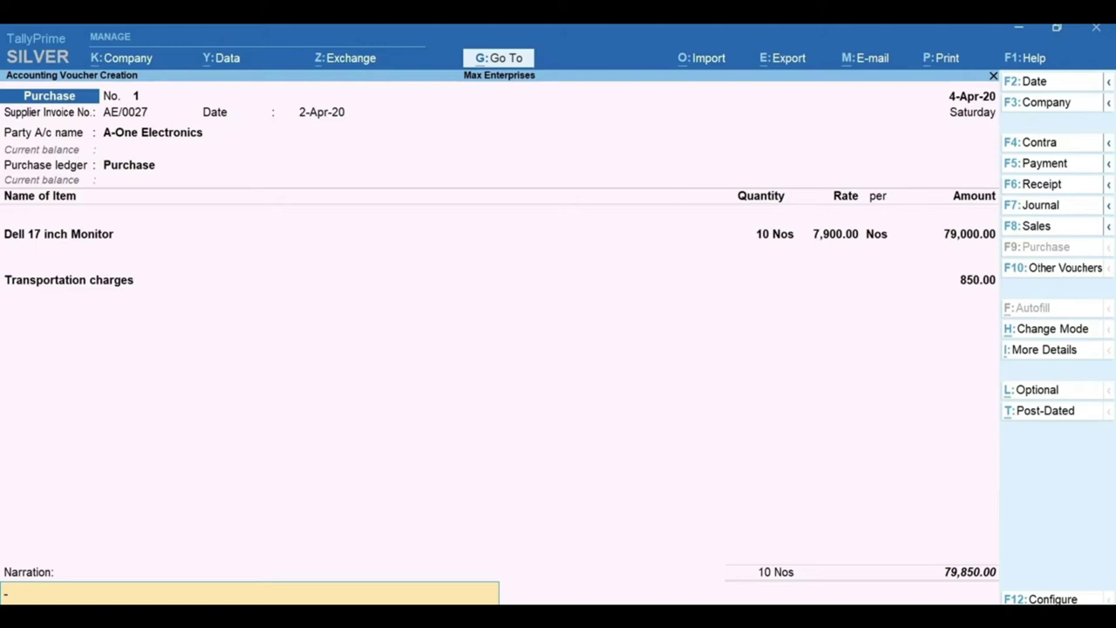
key(Return)
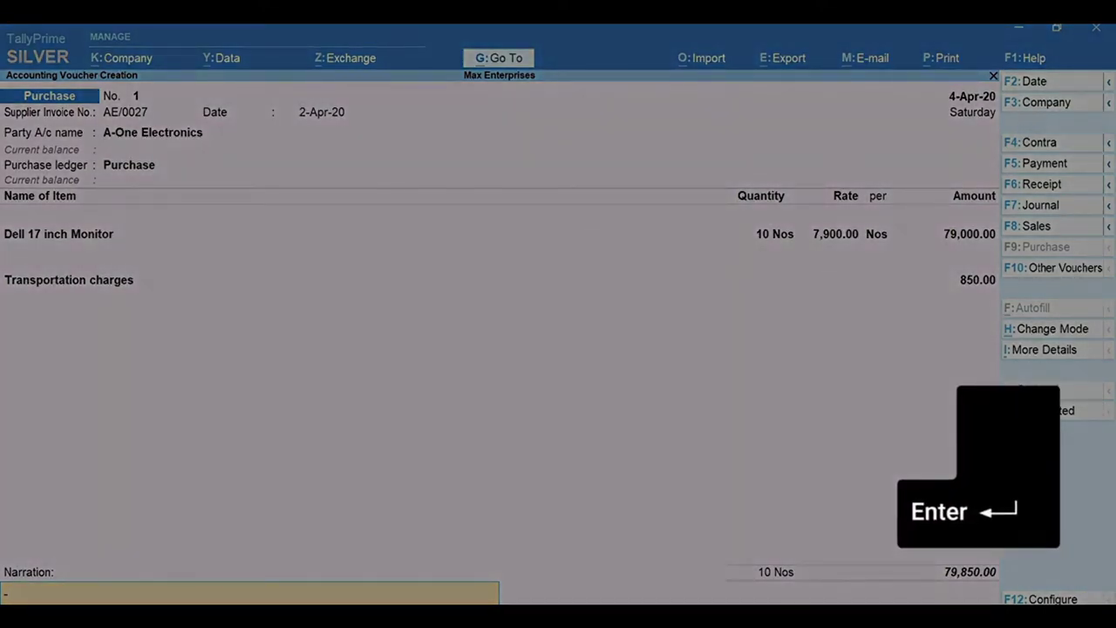
key(y)
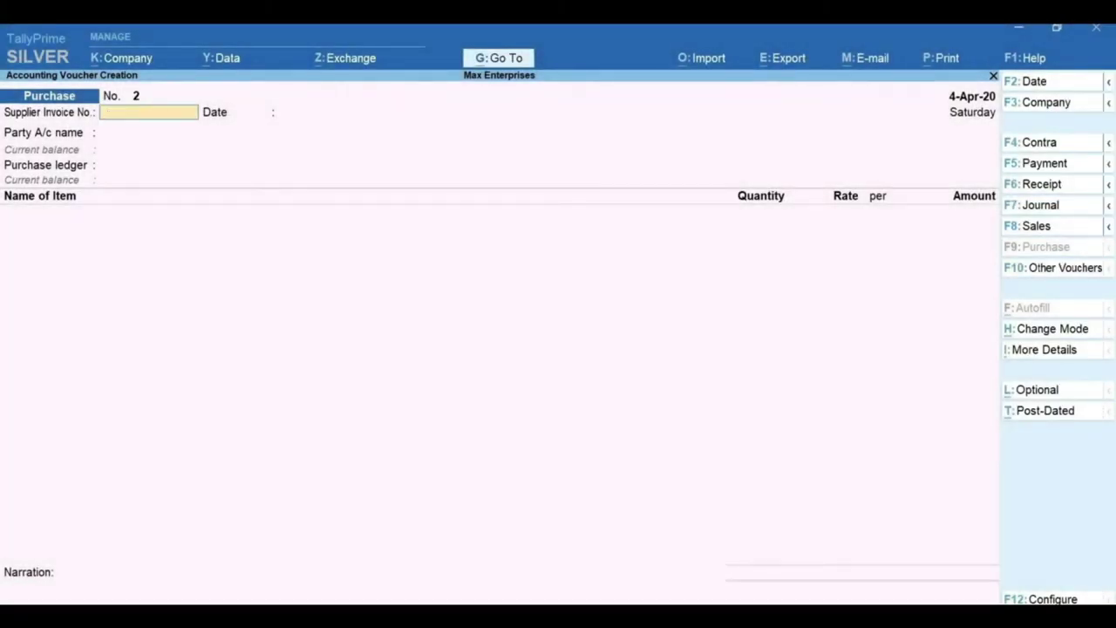
- Open a Sales voucher with Ace Electronics as party, dispatch and party details unchanged
key(F8)
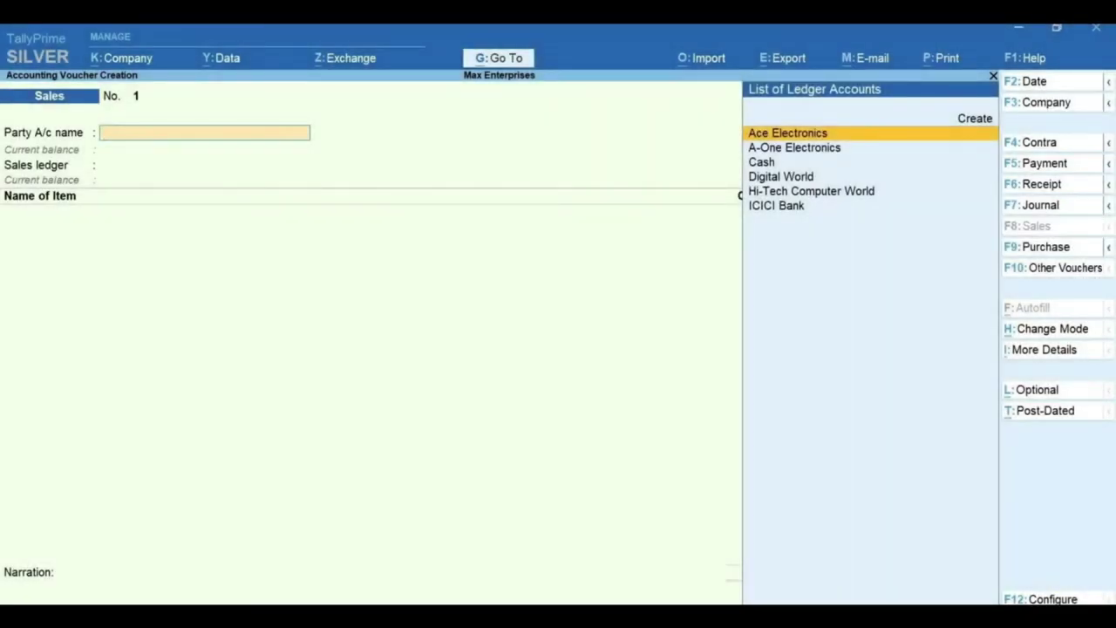
key(Return)
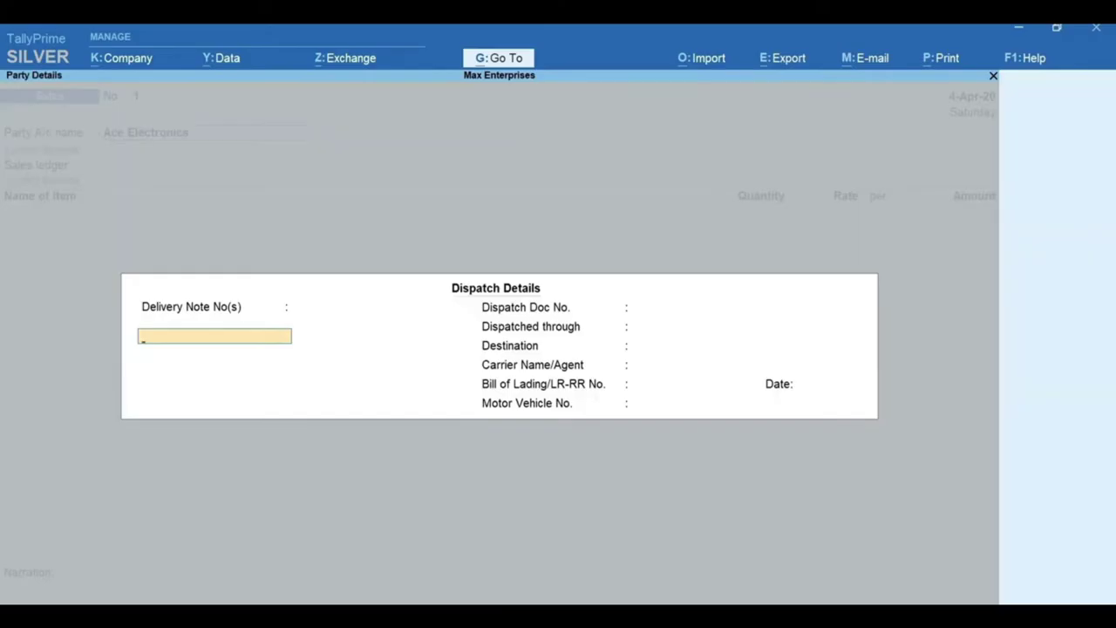
key(ctrl+a)
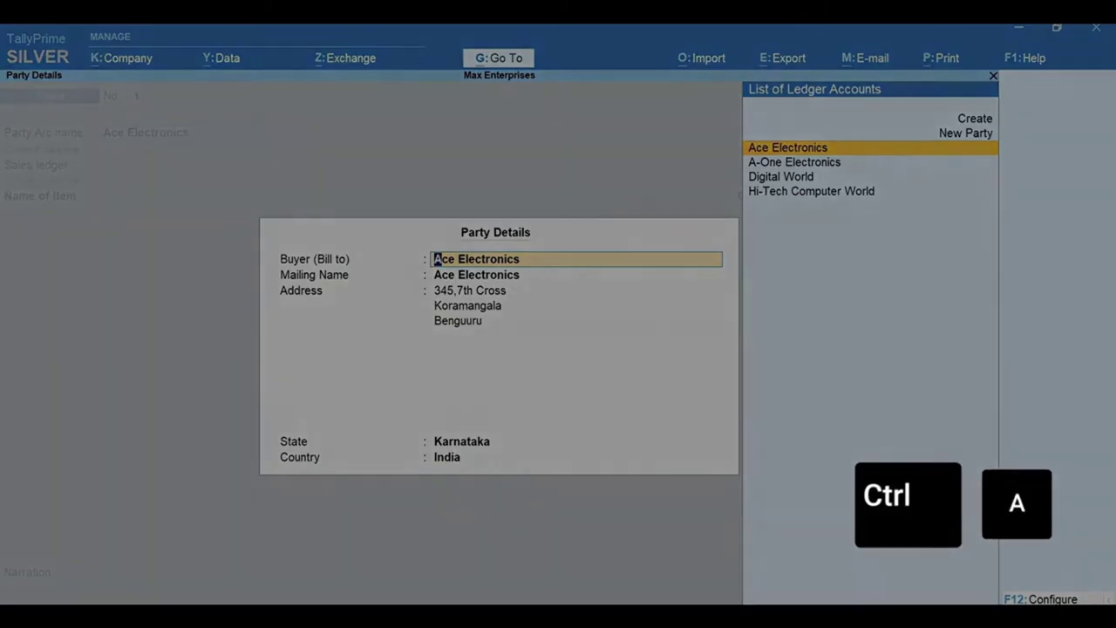
key(ctrl+a)
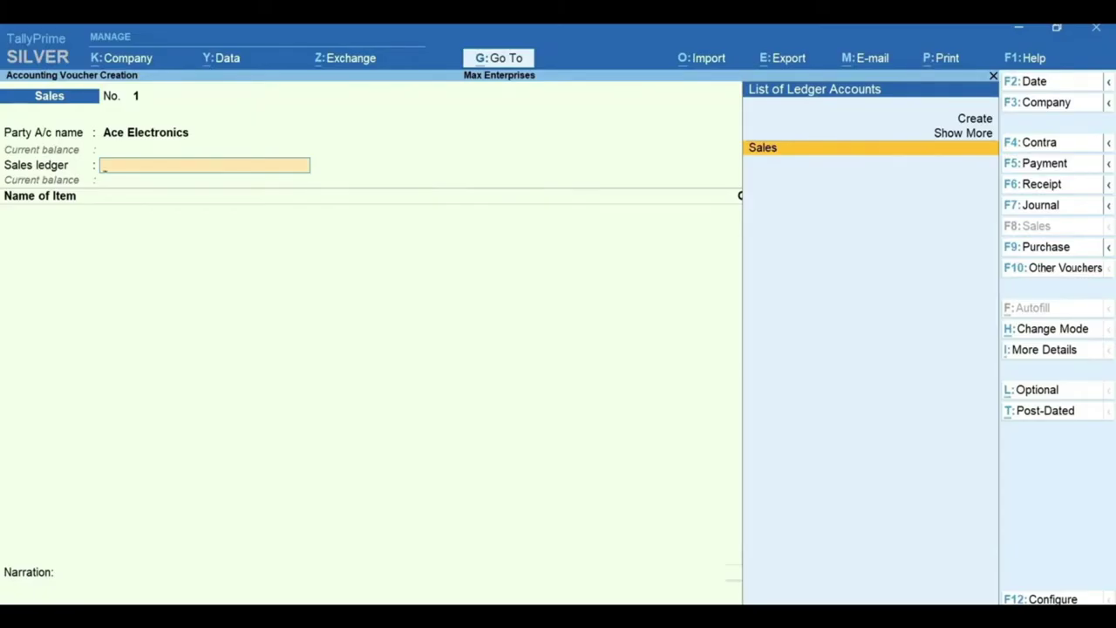
- Set Provide Buyer details and Provide Dispatch, Order, and Export details to No
key(F12)
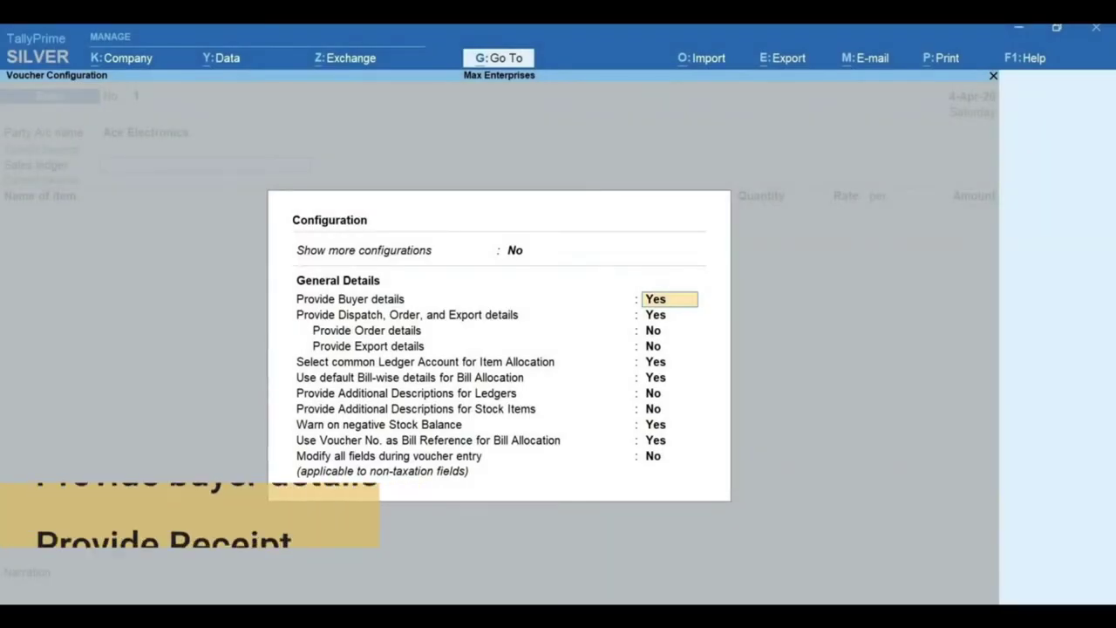
text(no)
key(Return)
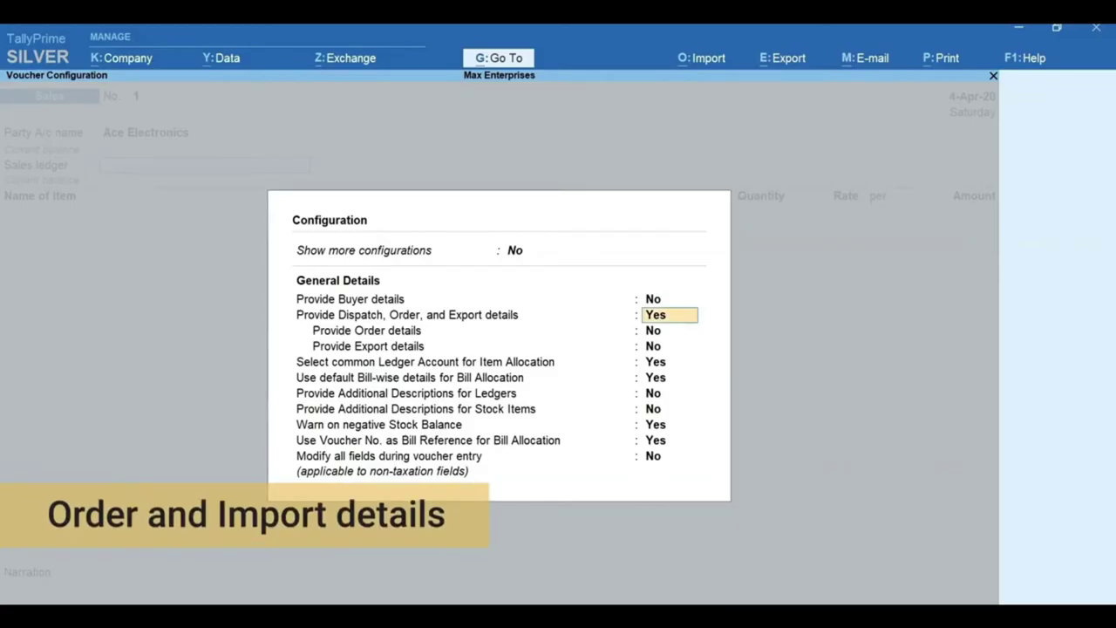
text(no)
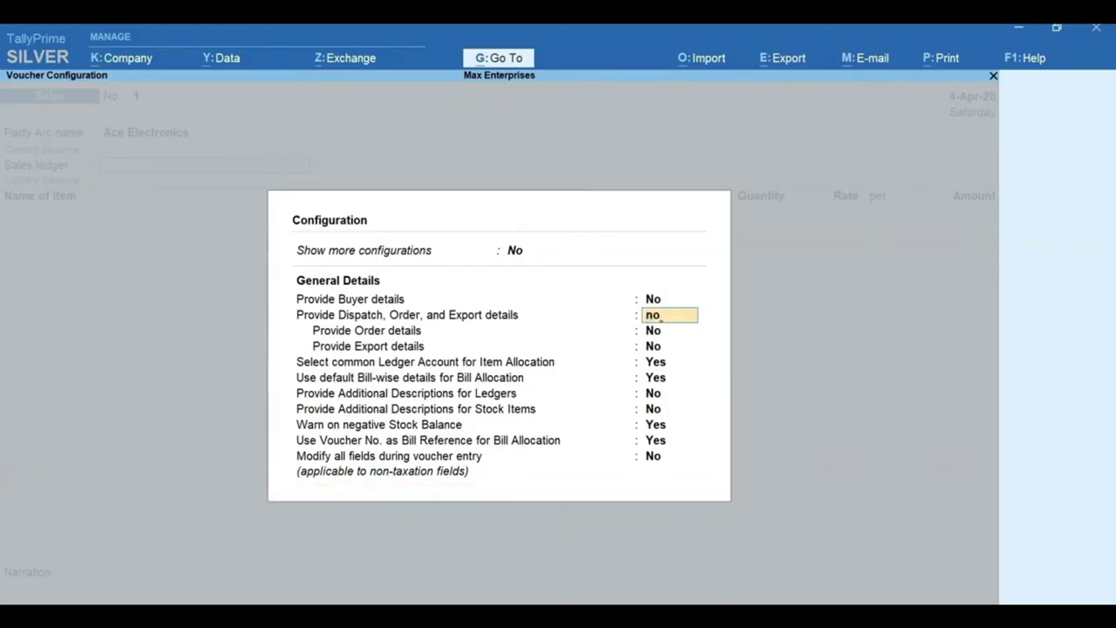
key(Return)
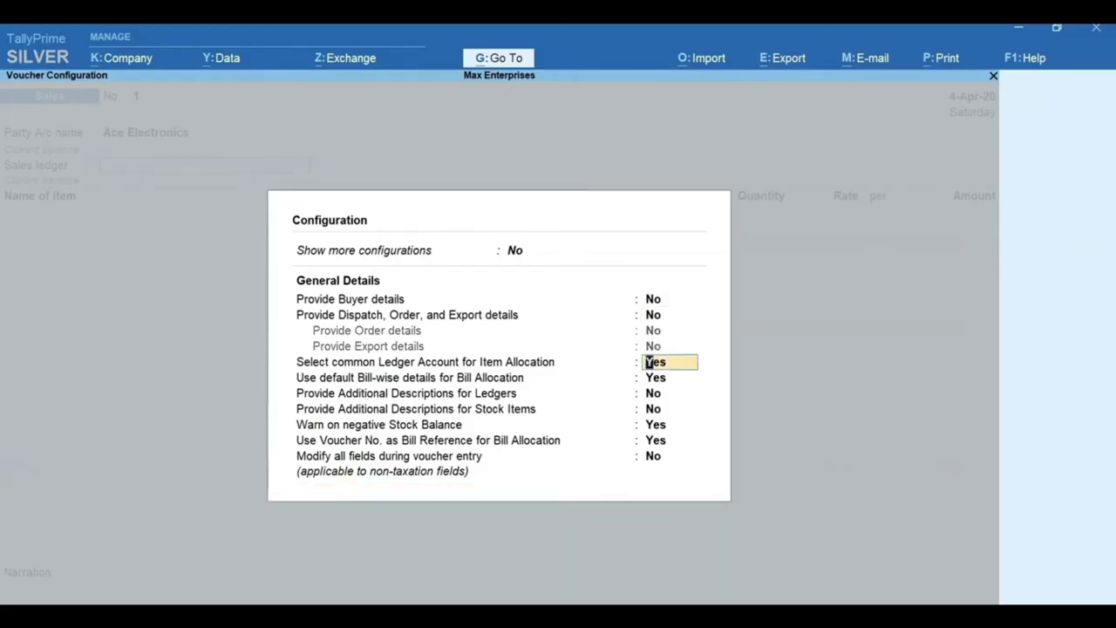
key(Return)
key(ctrl+a)
- Check the More Details list, then choose Sales as the sales ledger
key(ctrl+i)
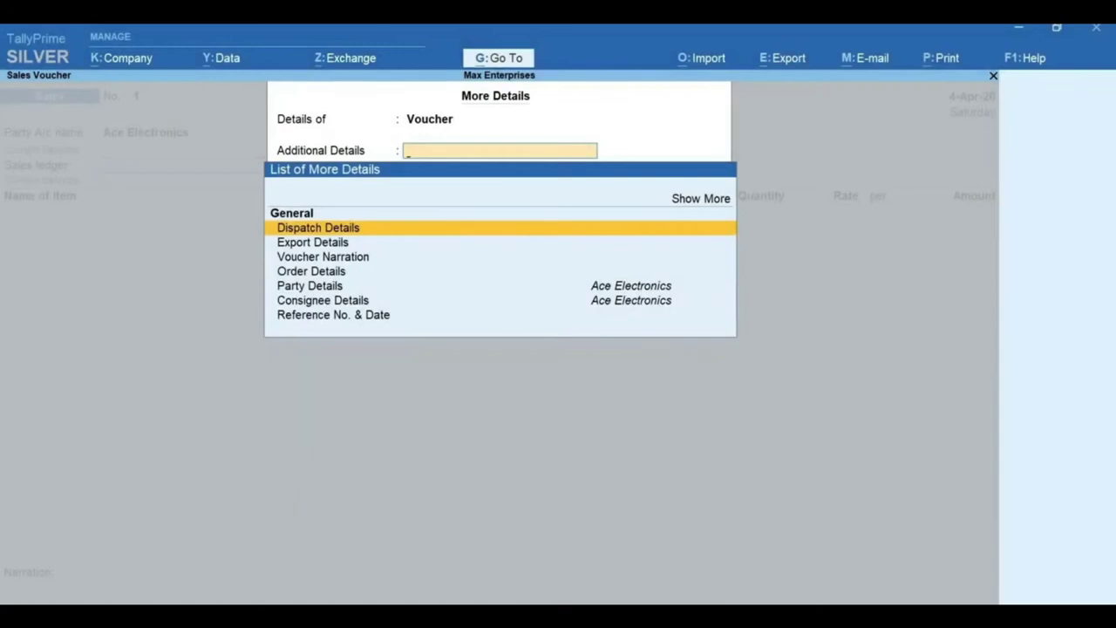
key(Escape)
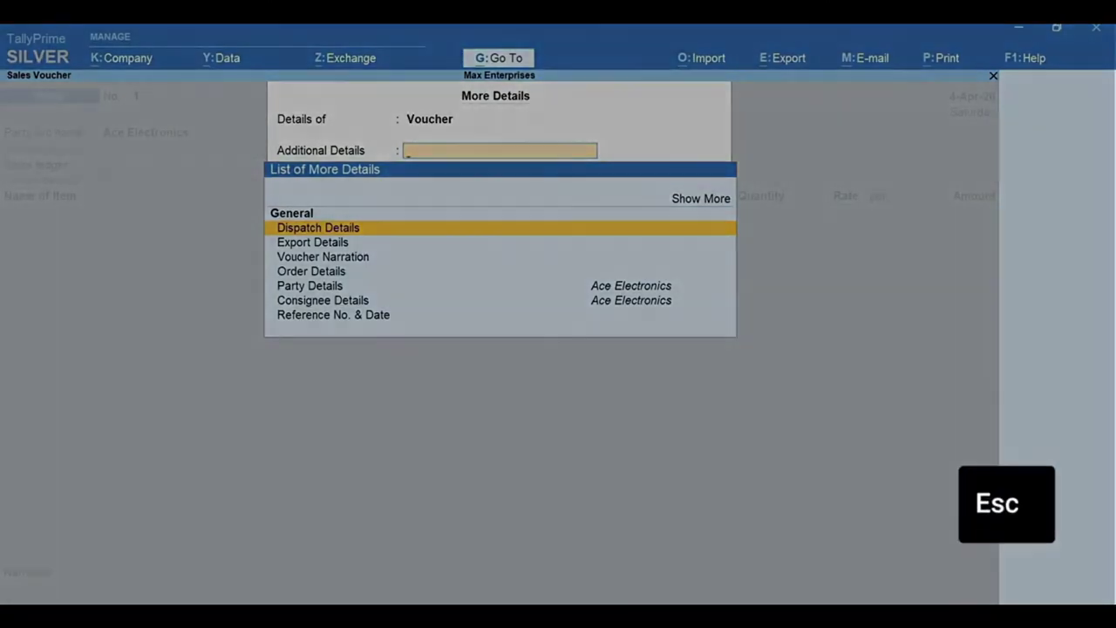
key(Return)
key(space)
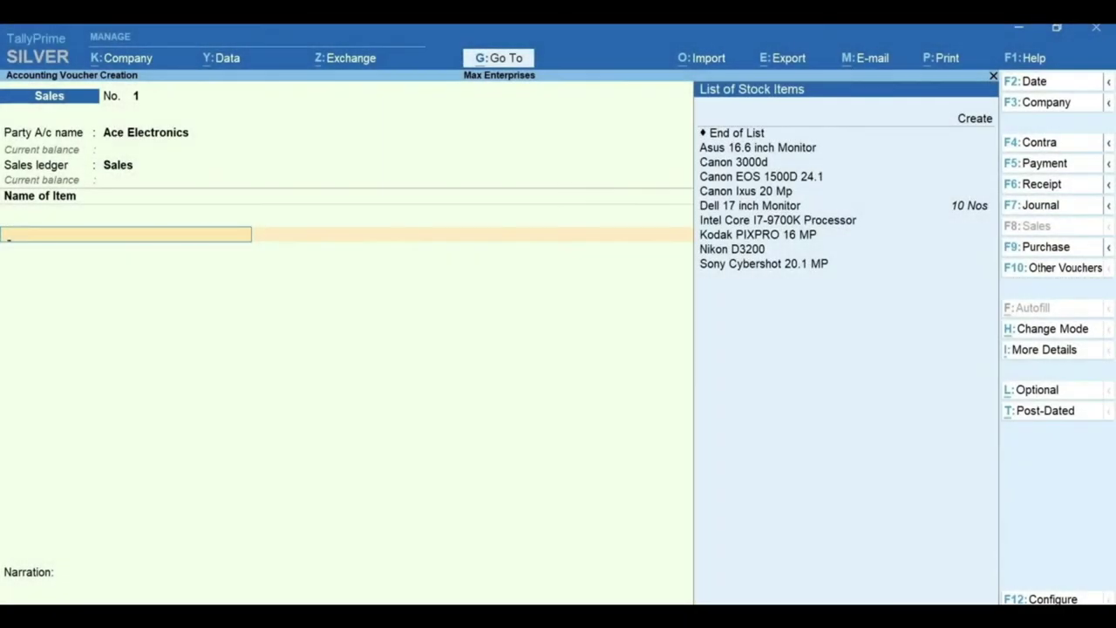
- Enter Dell 17 inch Monitor, quantity 5 at 8,900, amounting to 44,500.00
text(Del)
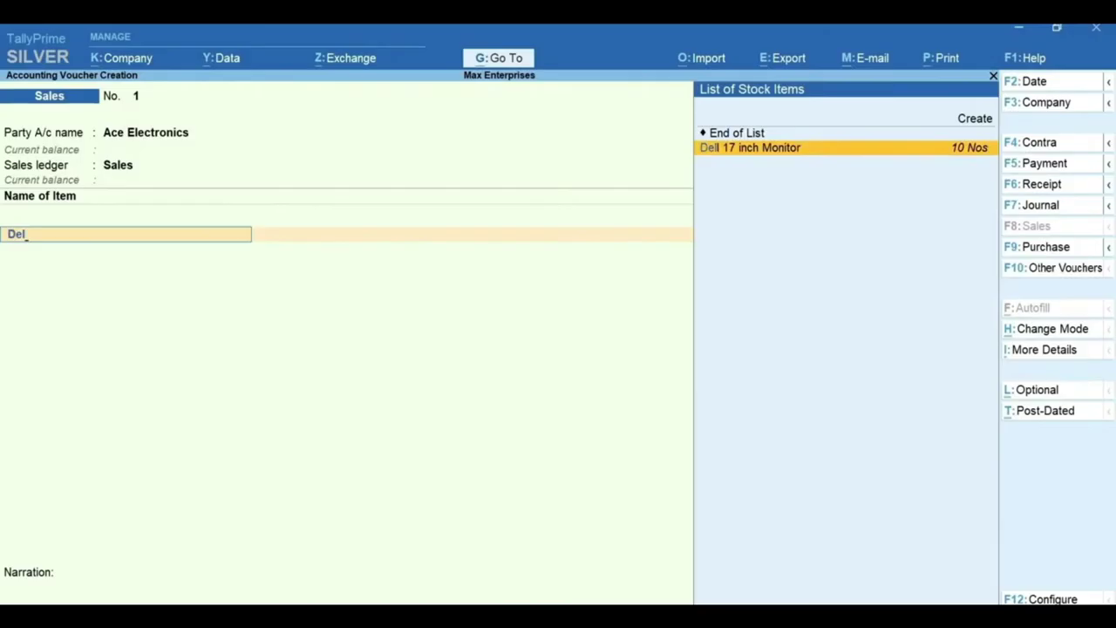
key(Return)
text(5)
key(Return)
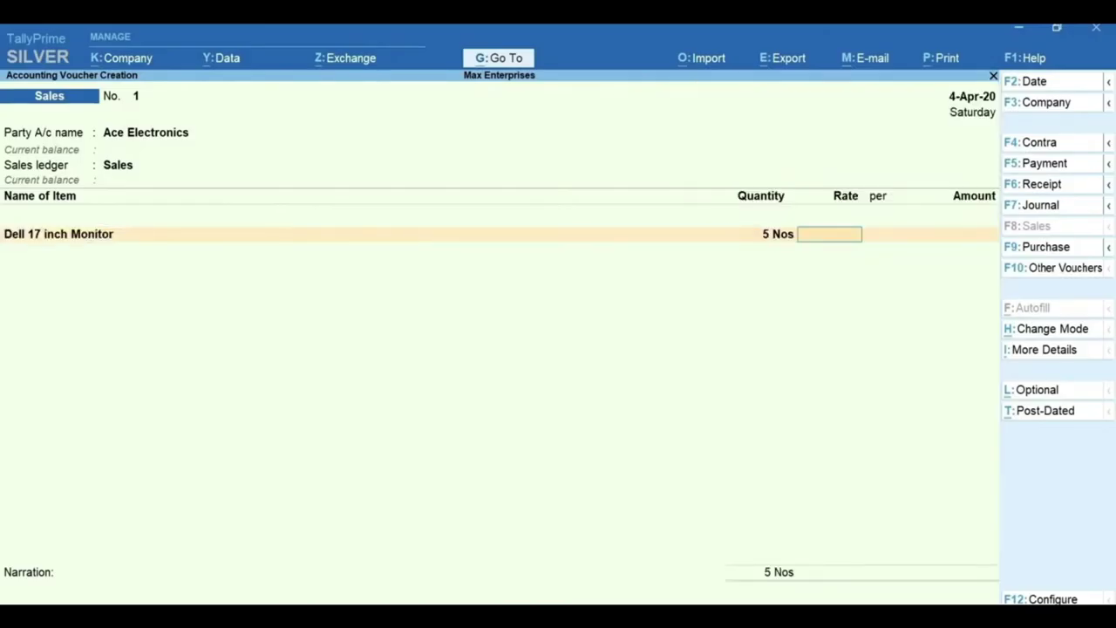
text(8,900)
key(Return)
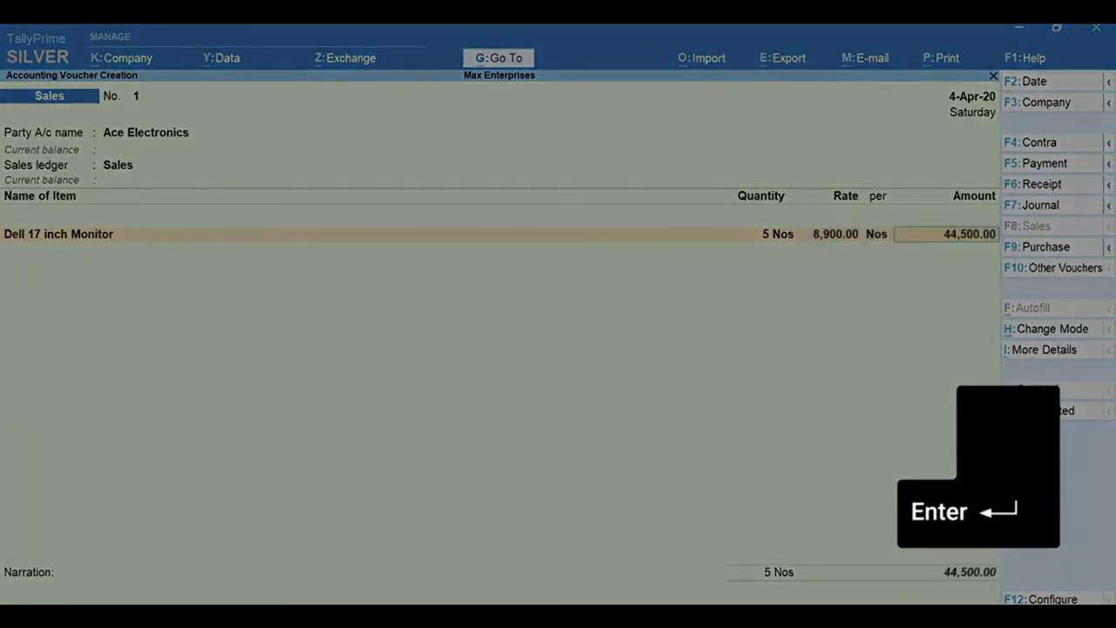
key(Return)
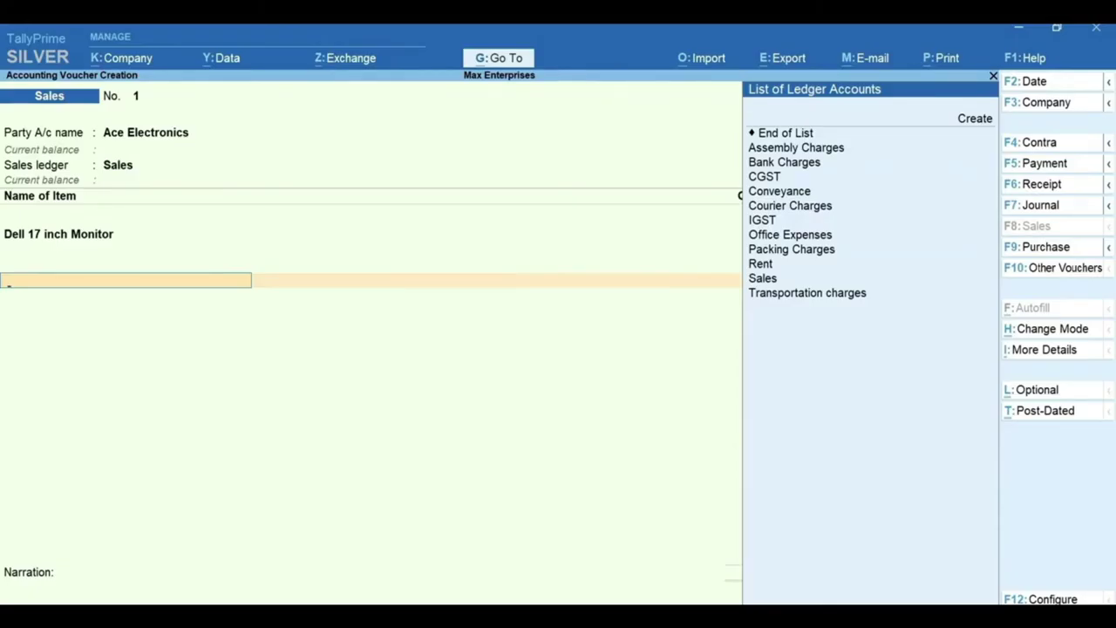
- Leave narration empty and save Sales voucher No. 1
key(Return)
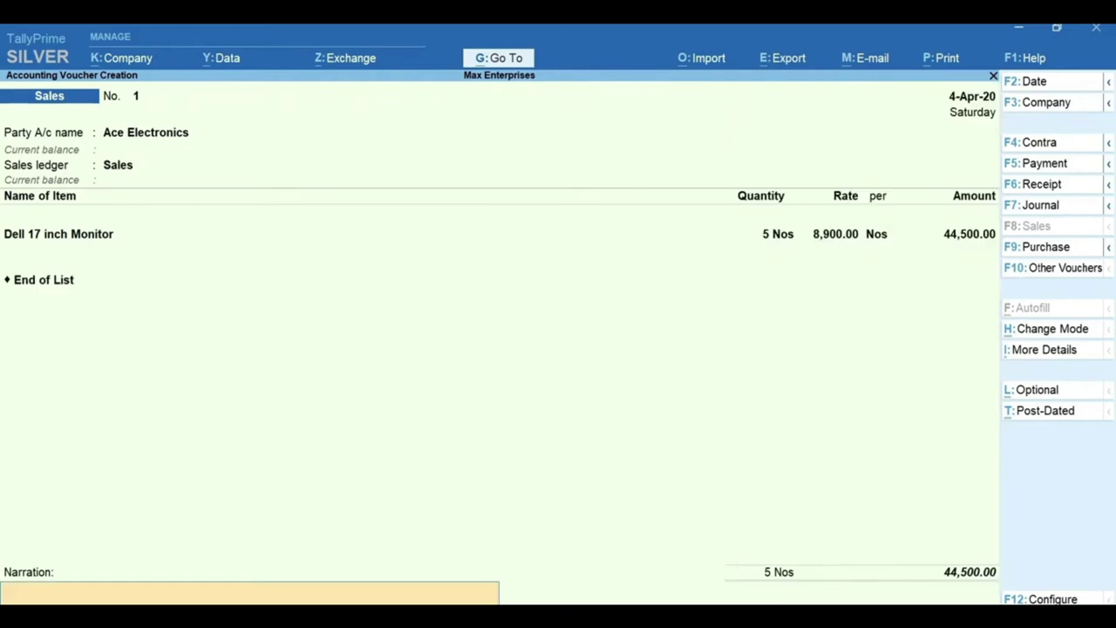
key(Return)
key(y)
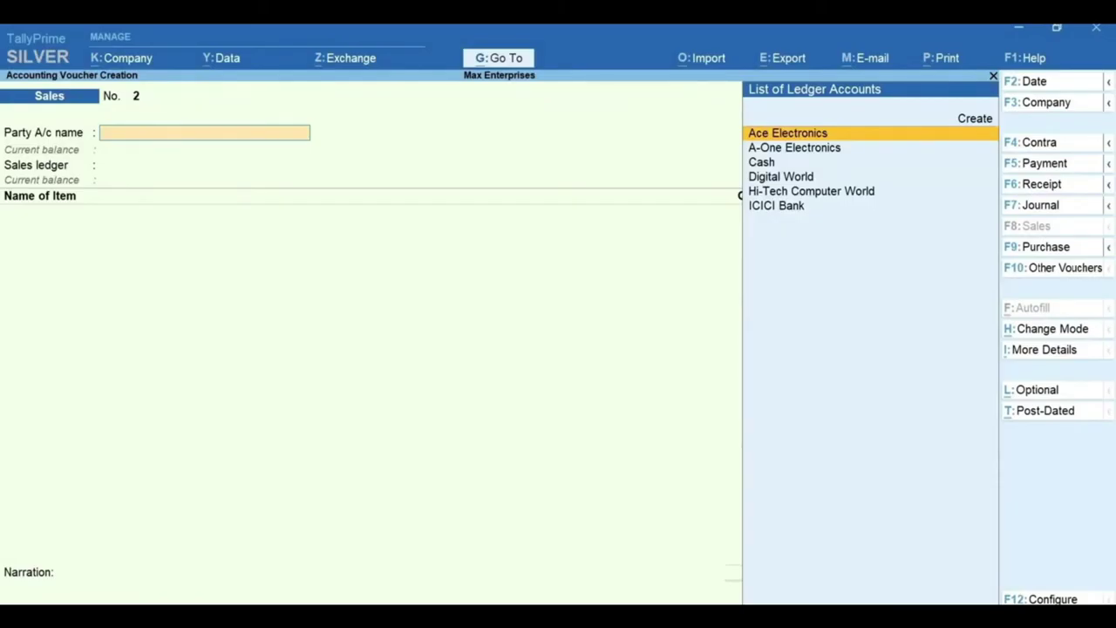
- Reopen Sales voucher No. 1 and preview the current invoice, zoomed in
key(Page_Up)
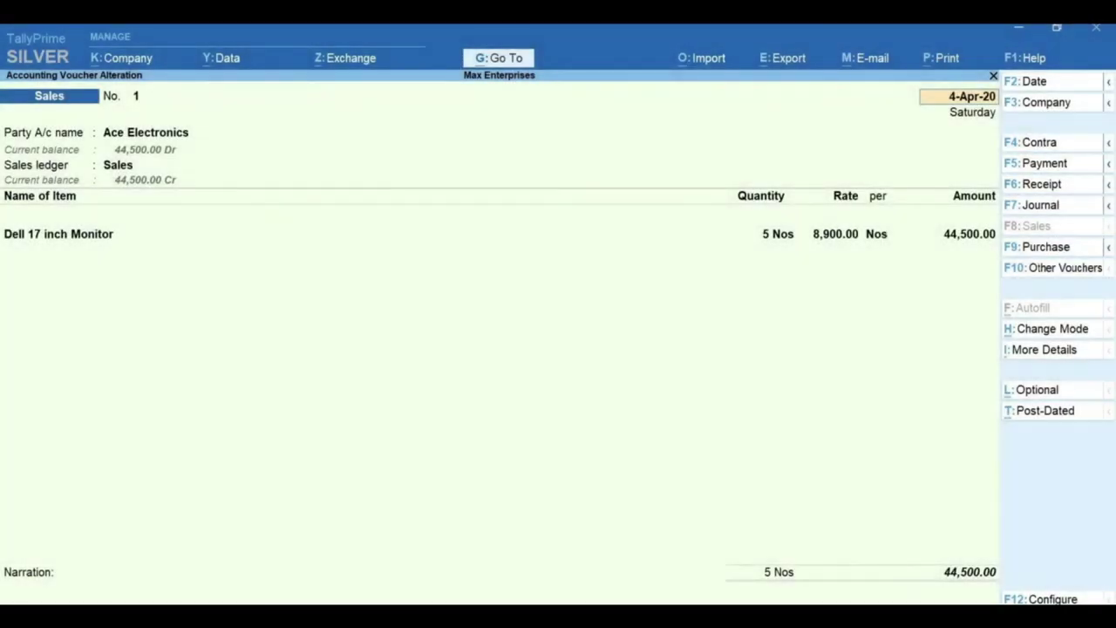
key(alt+p)
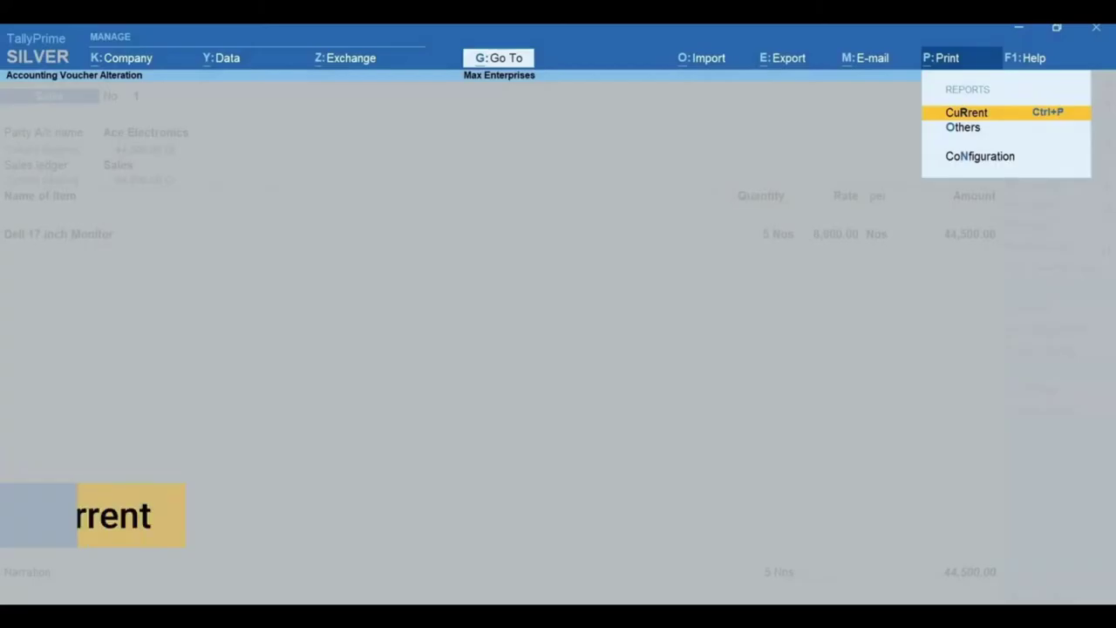
key(Return)
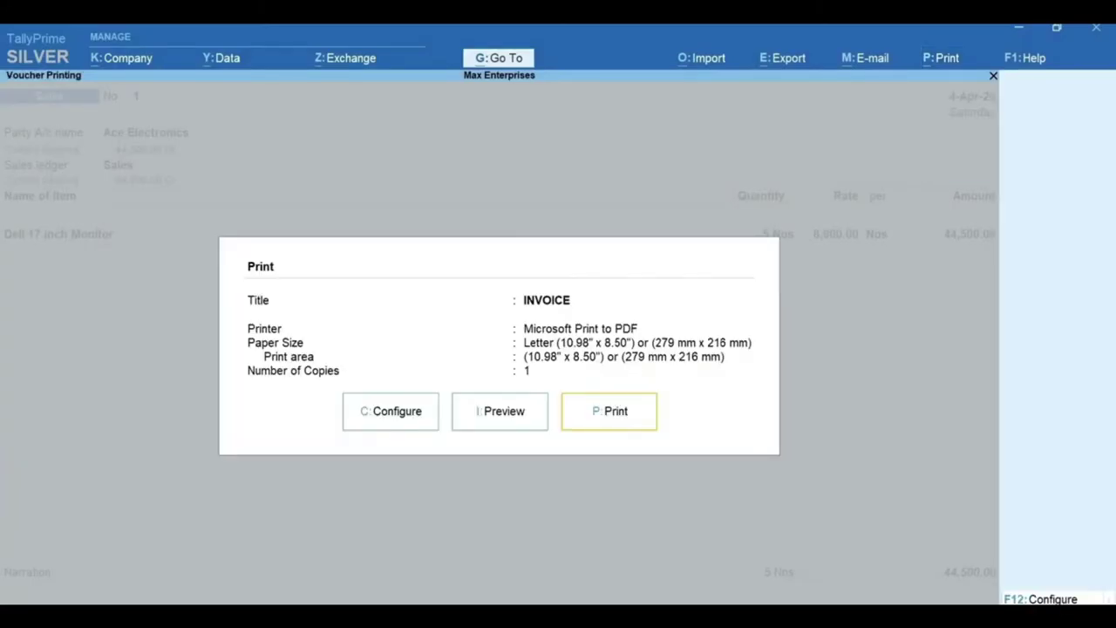
key(i)
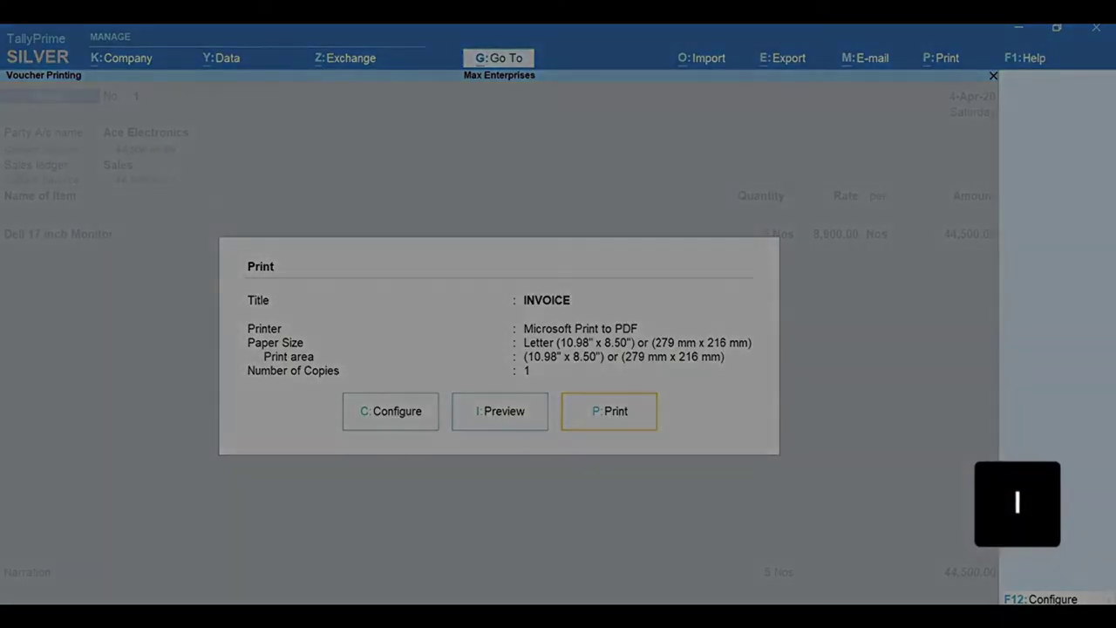
key(F4)
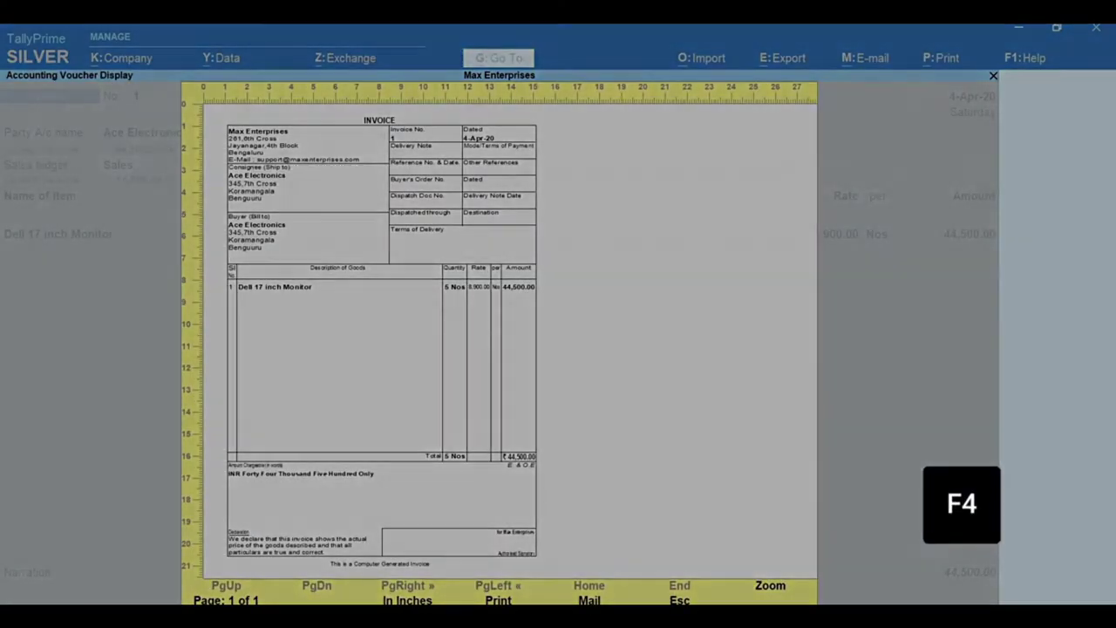
key(Escape)
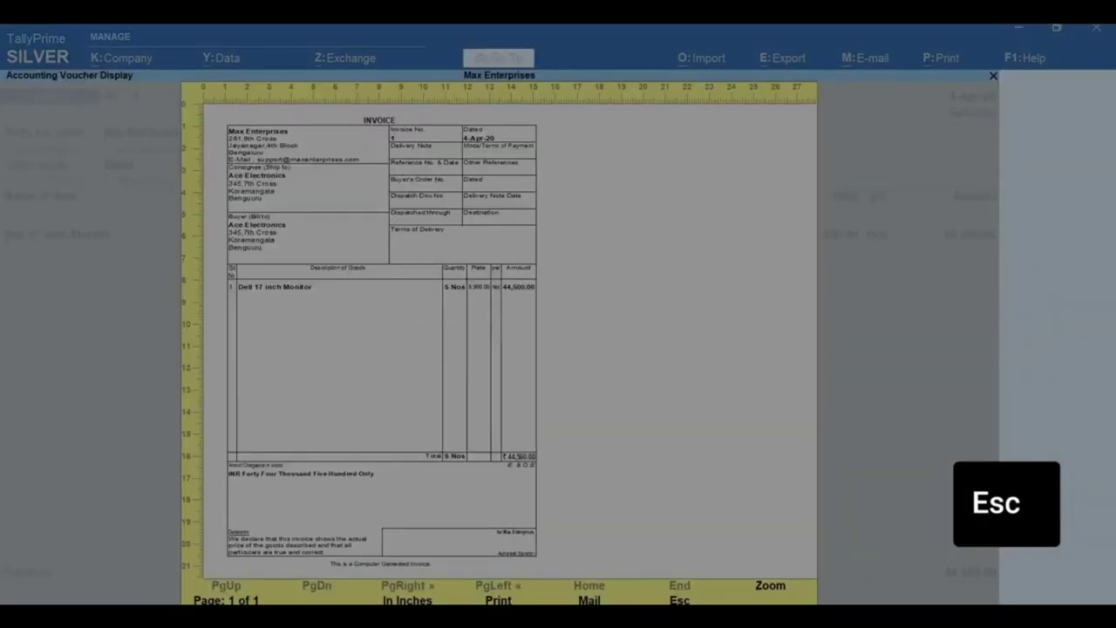
- Print the invoice to PDF and return to the voucher
key(Escape)
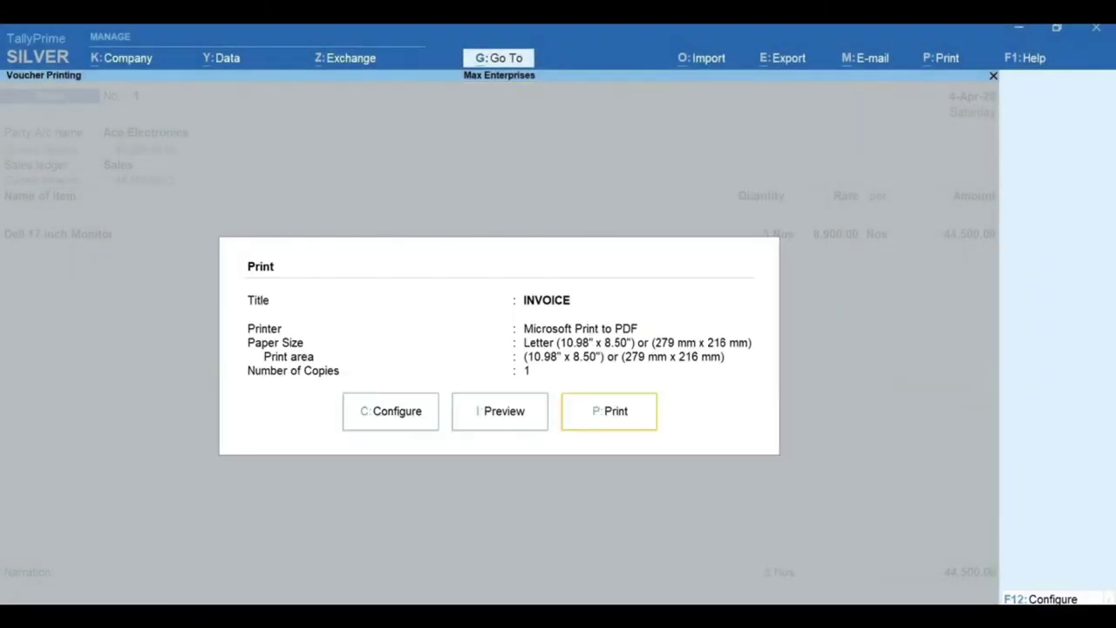
key(p)
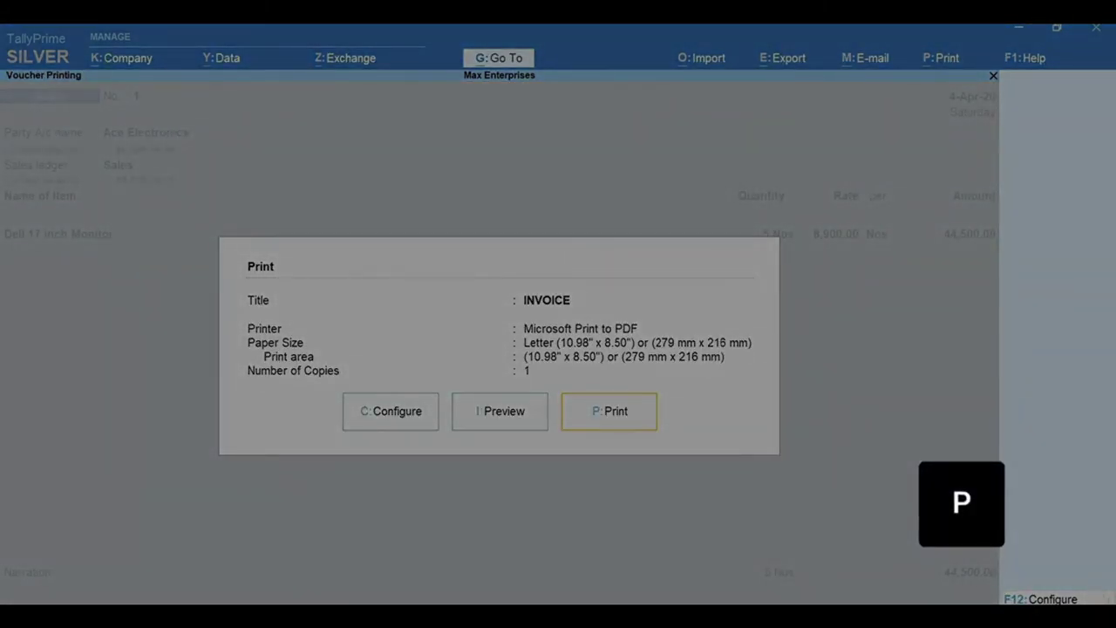
key(Escape)
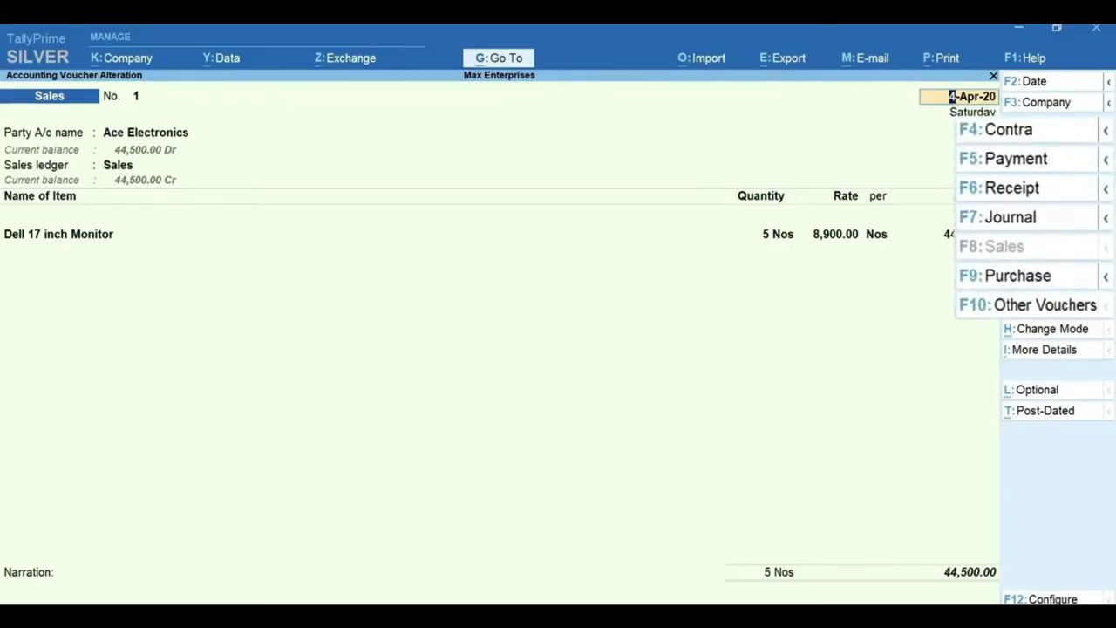
- List the Purchase group's voucher types: Purchase, Receipt Note and Purchase Order
key(alt)
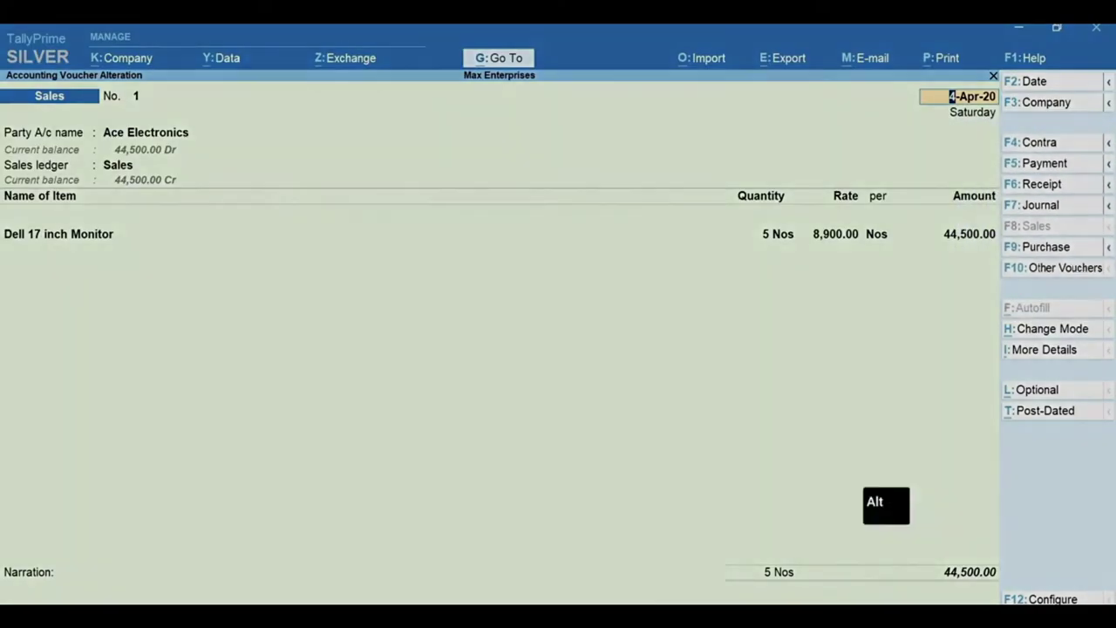
key(ctrl)
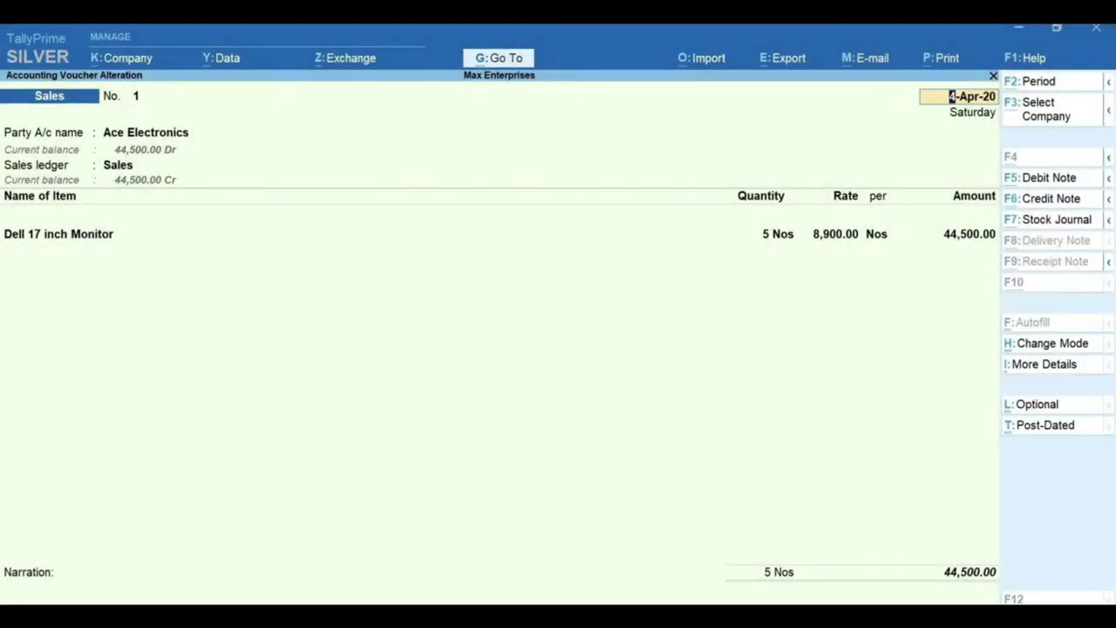
key(alt)
key(ctrl)
key(F10)
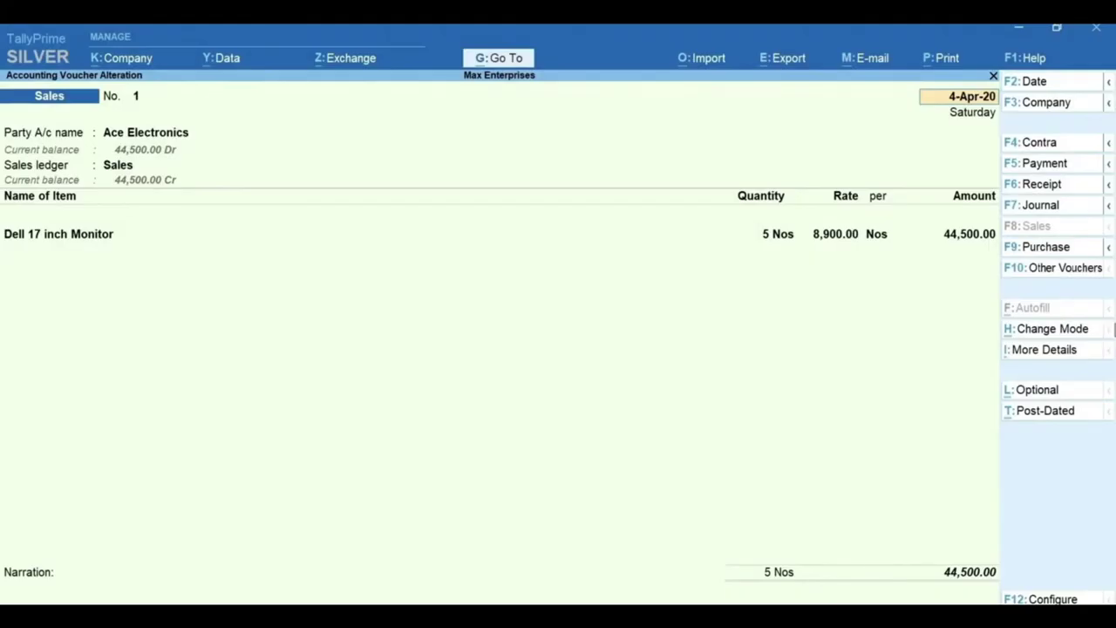
click(1109, 250)
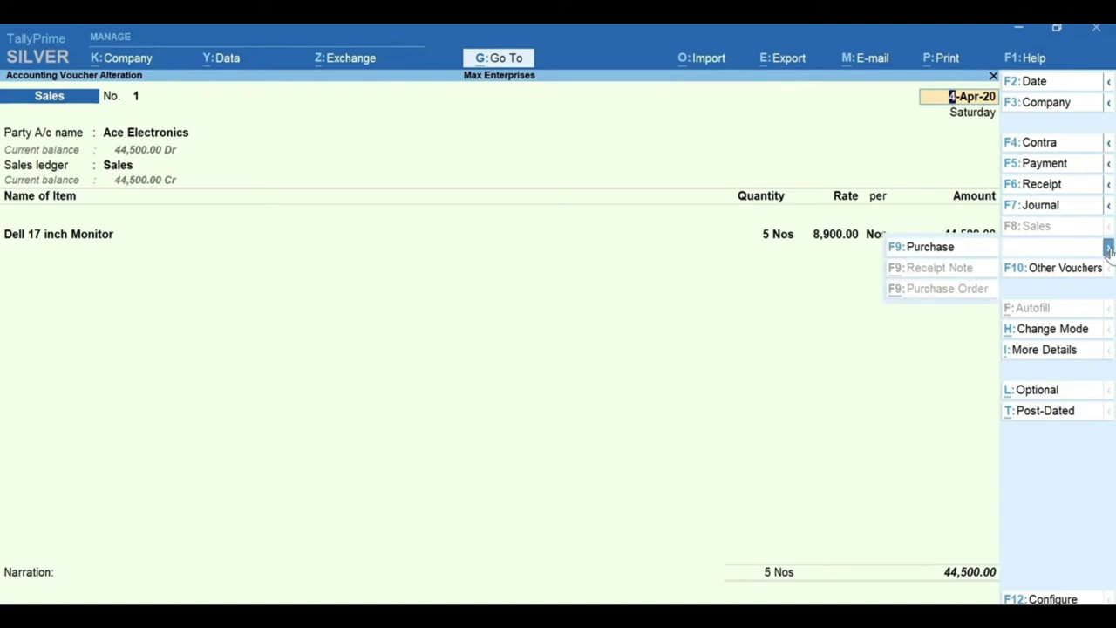
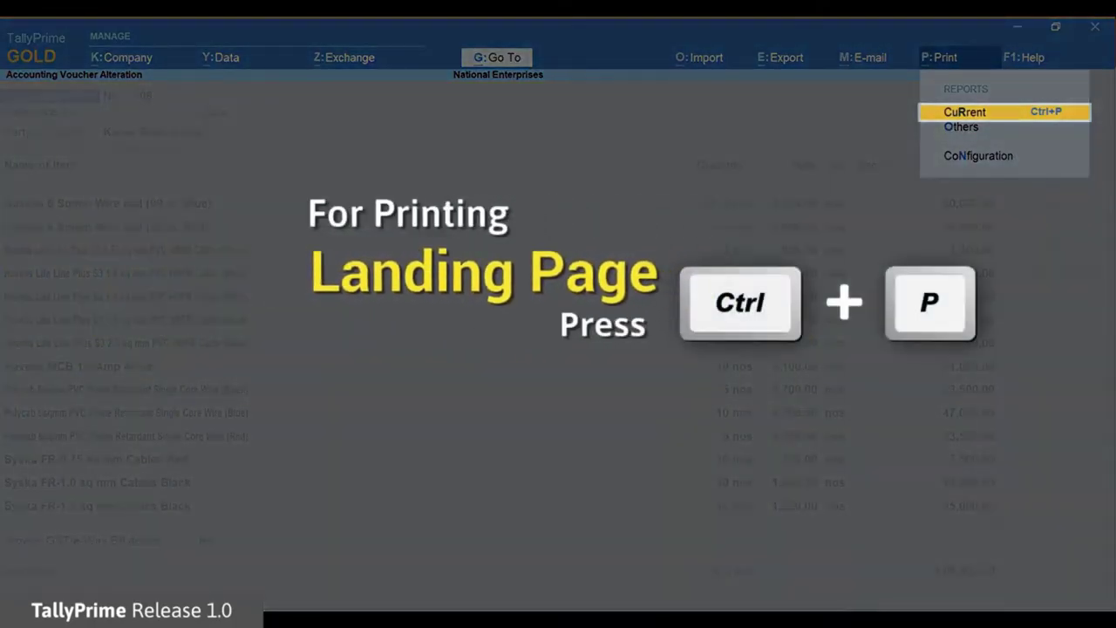
- Set 'Optimise printing to save paper' to Yes for the Tax Invoice and preview it
key(Return)
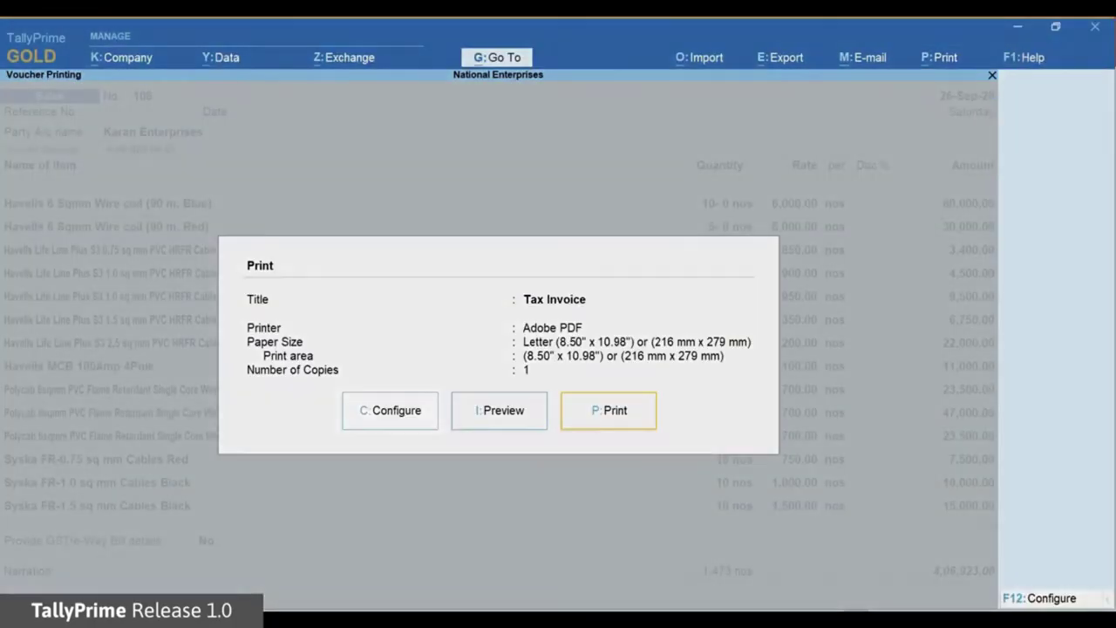
key(Left)
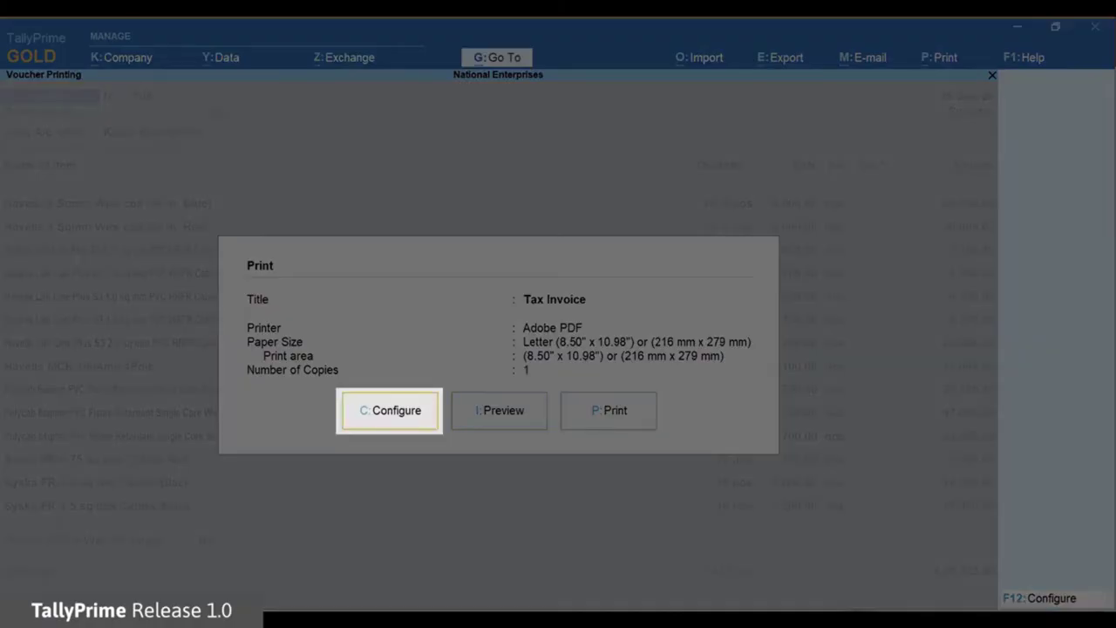
key(c)
key(Down)
key(Down)
key(Down)
key(Down)
key(Down)
key(Down)
key(Down)
key(Down)
key(Down)
key(Down)
key(Down)
key(Down)
key(Down)
key(Down)
key(Down)
key(Down)
key(Down)
key(Down)
key(Down)
key(Down)
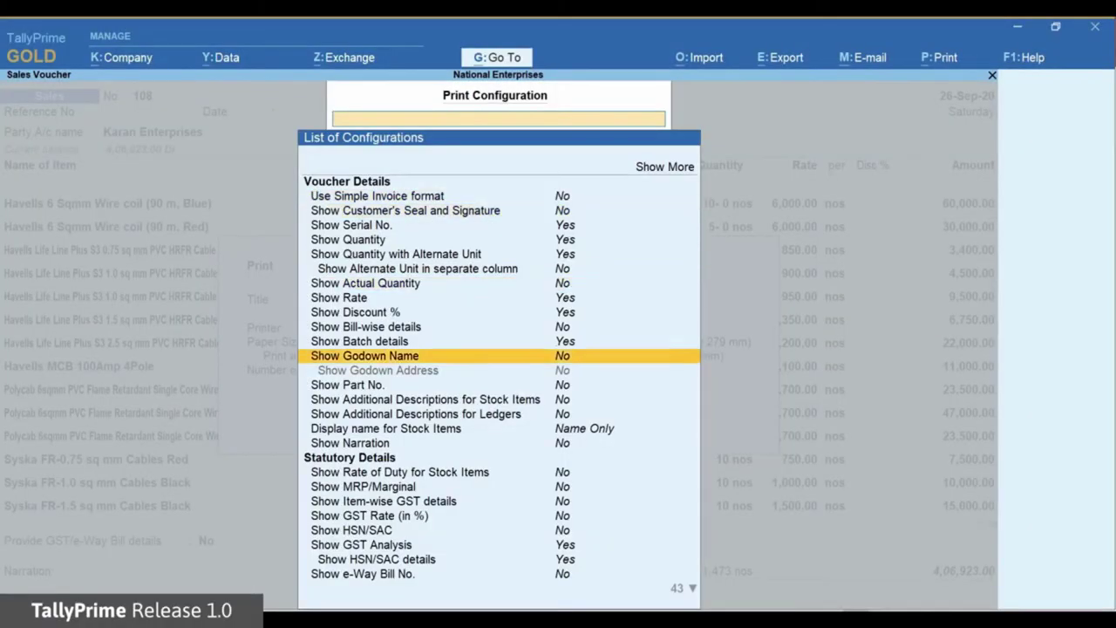
key(Down)
key(Down)
key(Down)
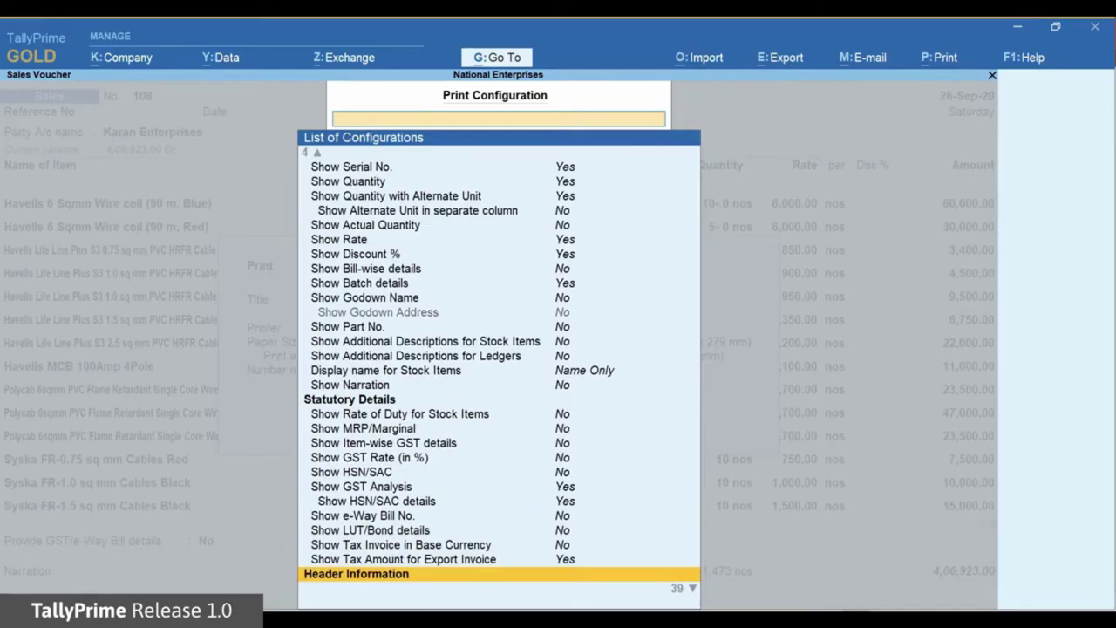
key(Return)
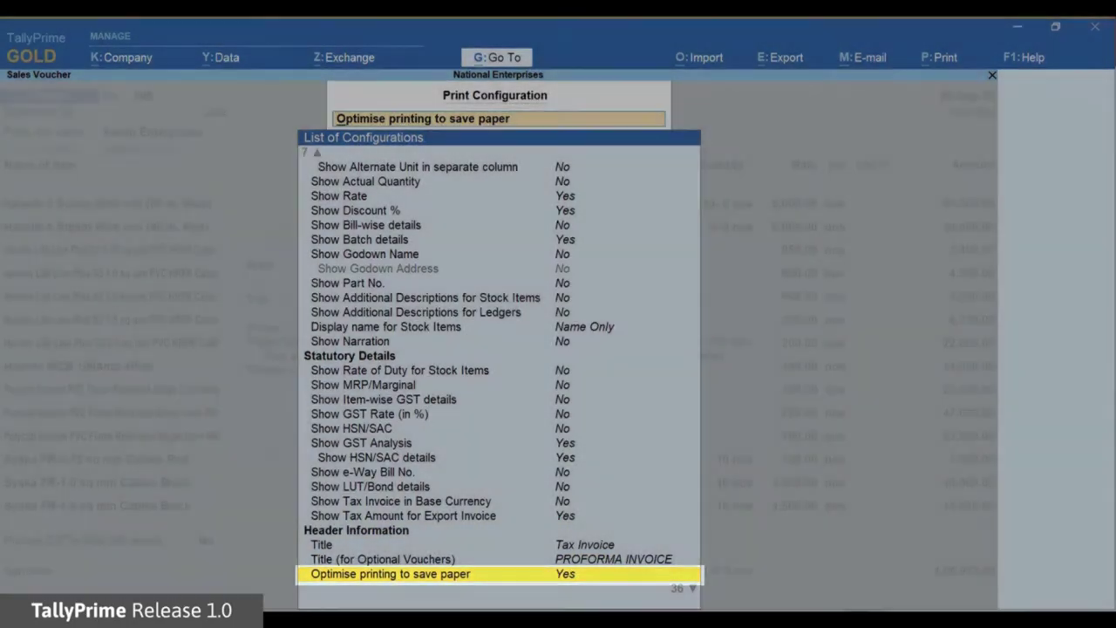
key(ctrl+a)
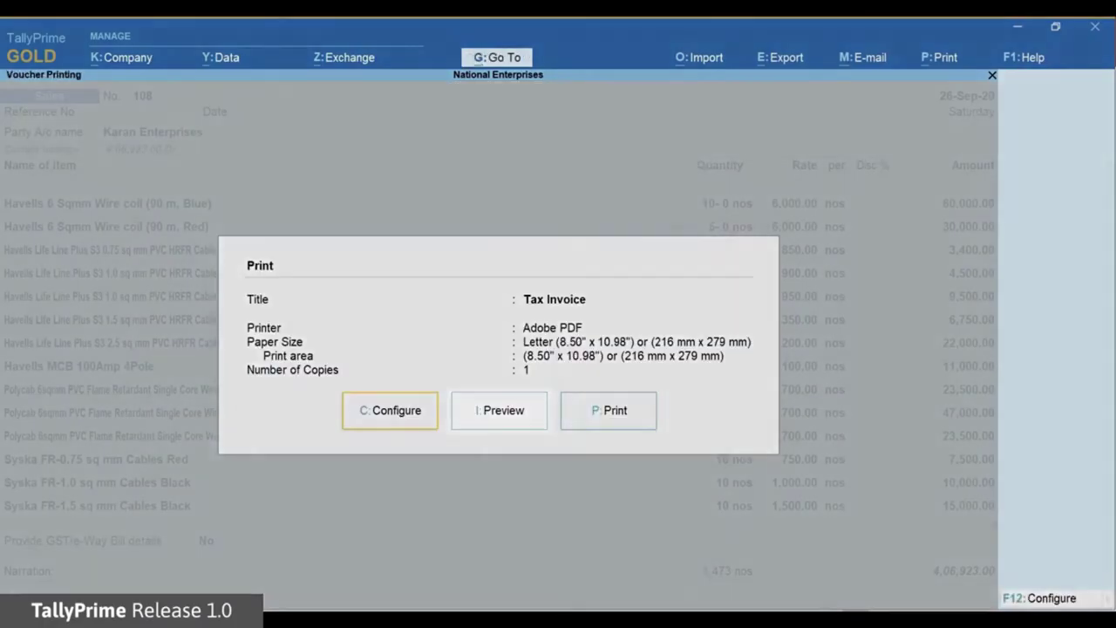
click(499, 410)
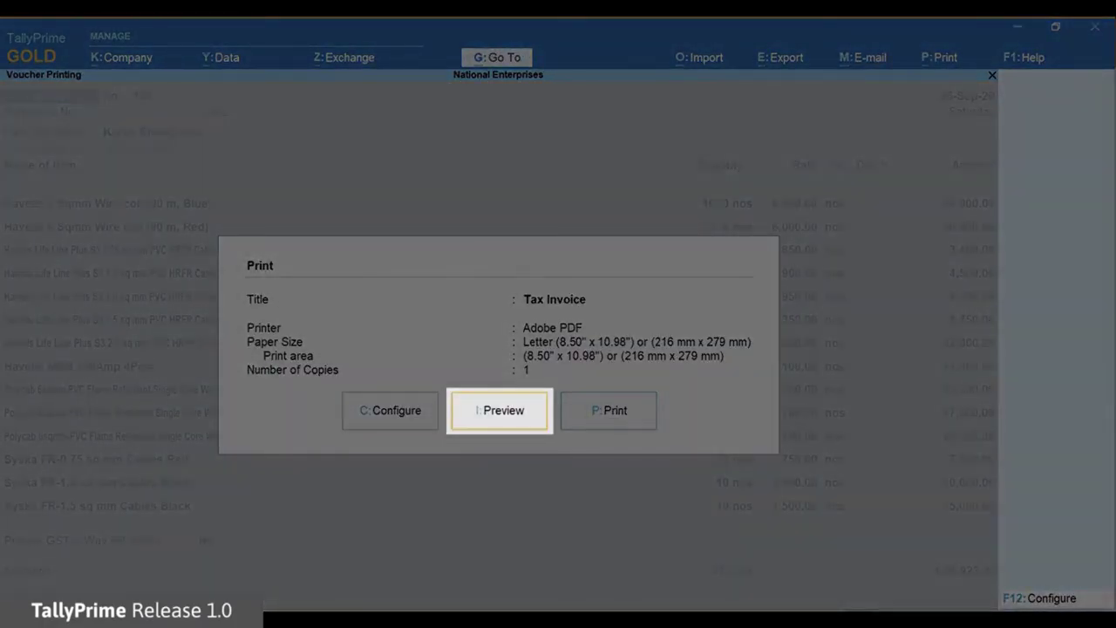
key(Return)
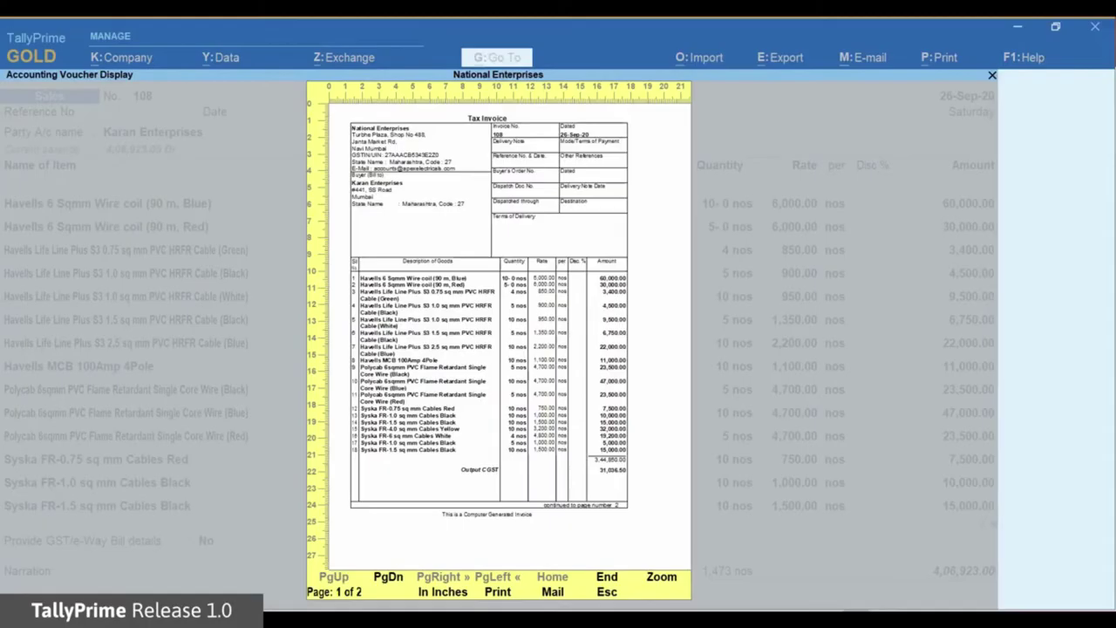
- Zoom the Tax Invoice preview, review pages 1 and 2 down to the totals, then close it
key(alt+z)
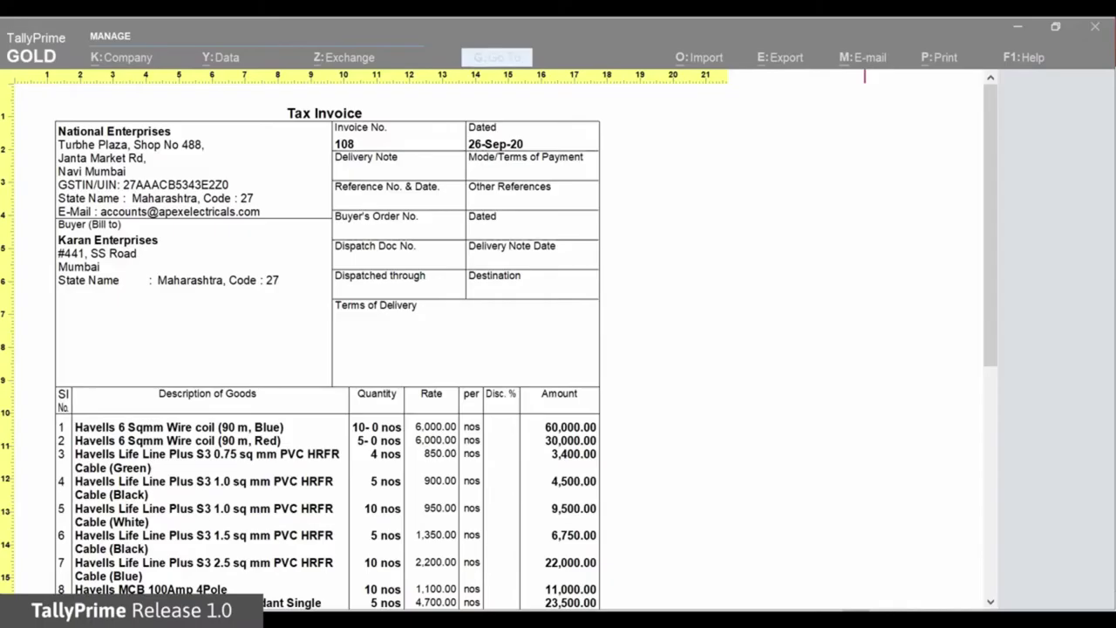
scroll(914, 598, down, 5)
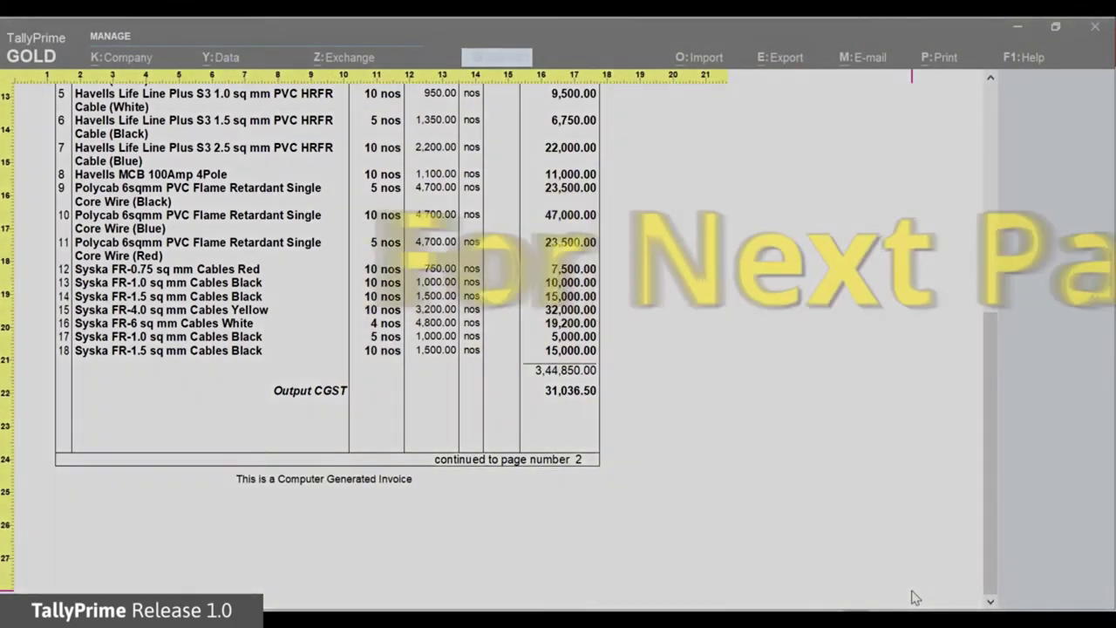
key(Page_Down)
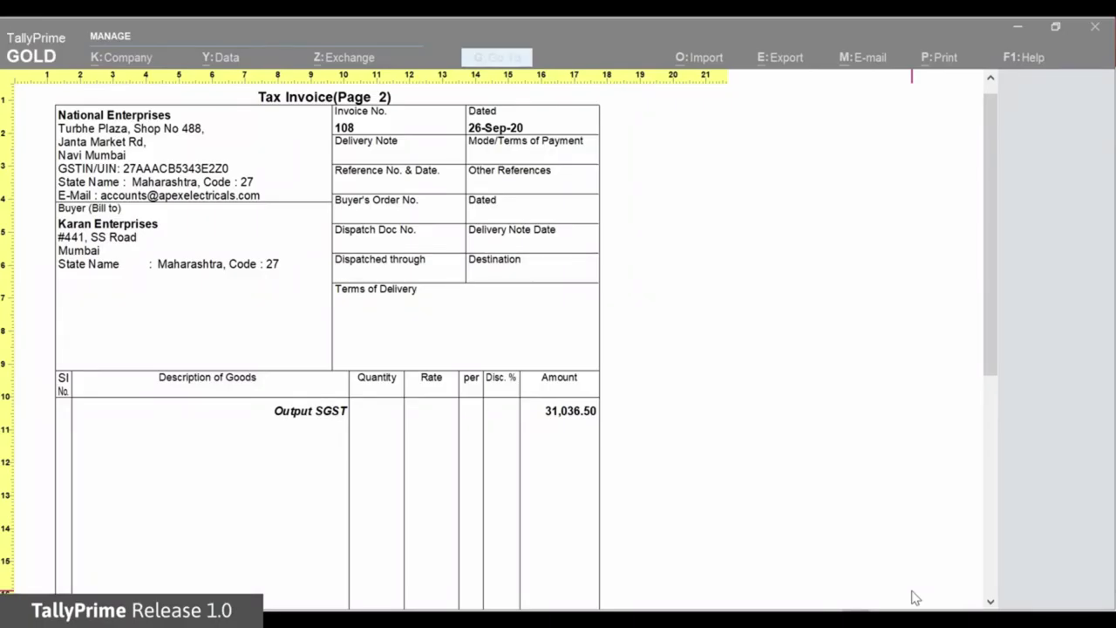
scroll(914, 598, down, 5)
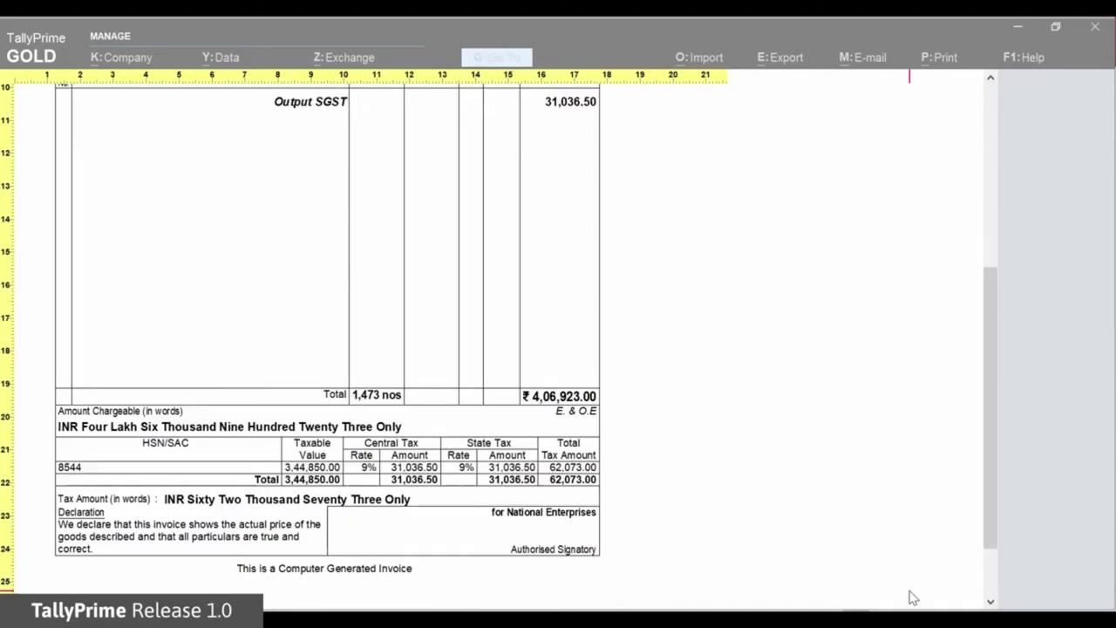
key(Escape)
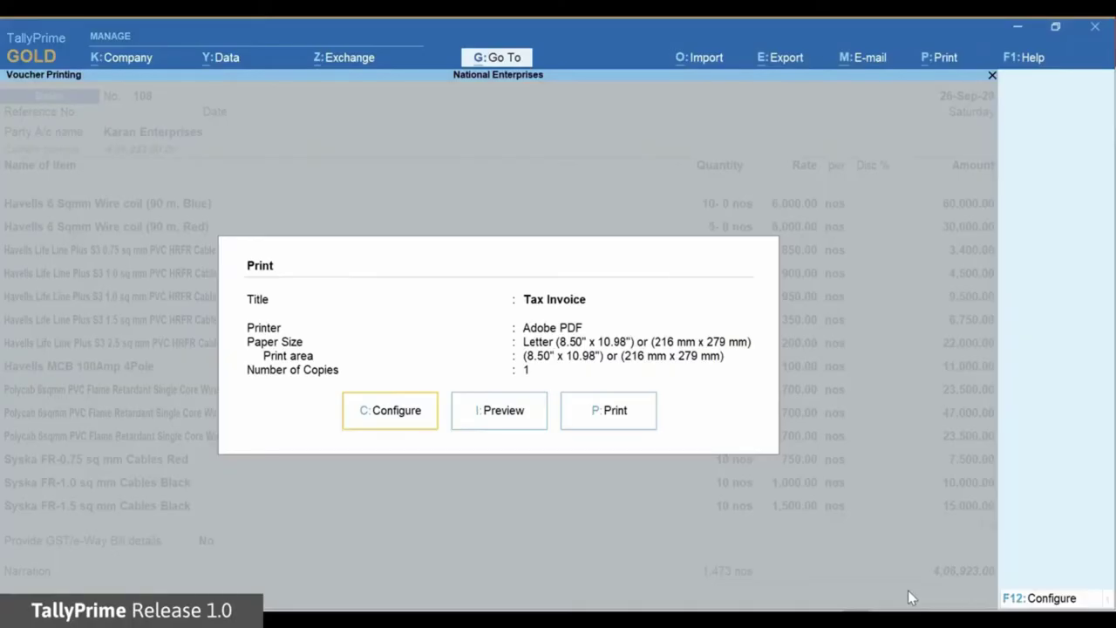
- Turn on 'Choose details to show second page onwards' in the print configuration
key(c)
key(Down)
key(Down)
key(Down)
key(Down)
key(Down)
key(Down)
key(Down)
key(Down)
key(Down)
key(Down)
key(Down)
key(Down)
key(Down)
key(Down)
key(Down)
key(Down)
key(Down)
key(Down)
key(Down)
key(Down)
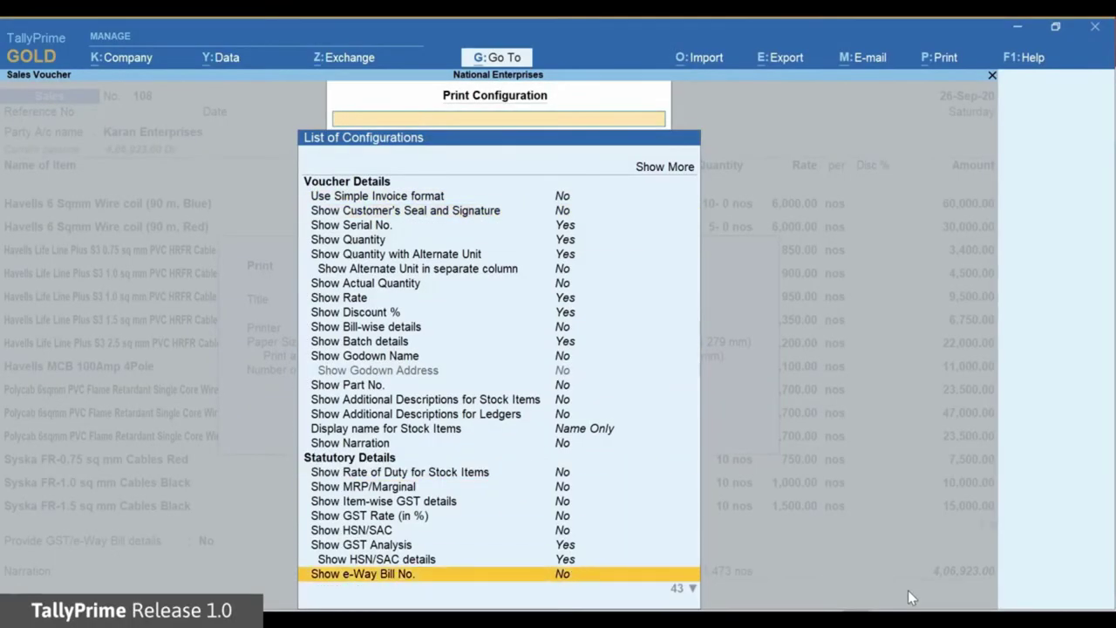
key(Down)
key(Down)
key(Down)
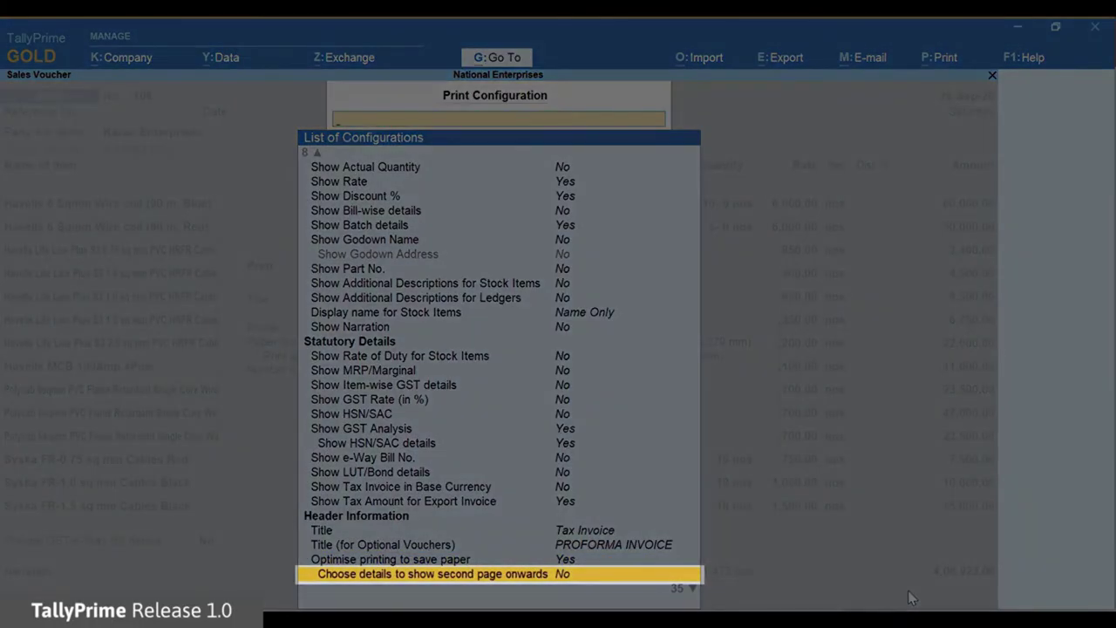
key(Return)
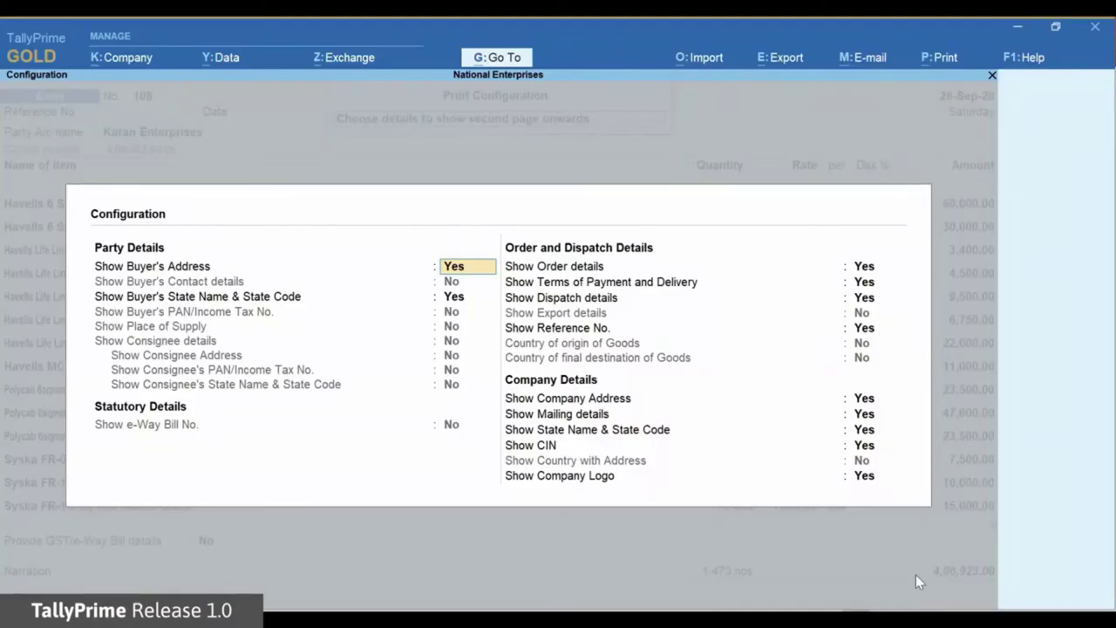
- Set Buyer's State Name, Terms of Payment and Dispatch details to No, save, and preview the invoice
key(Down)
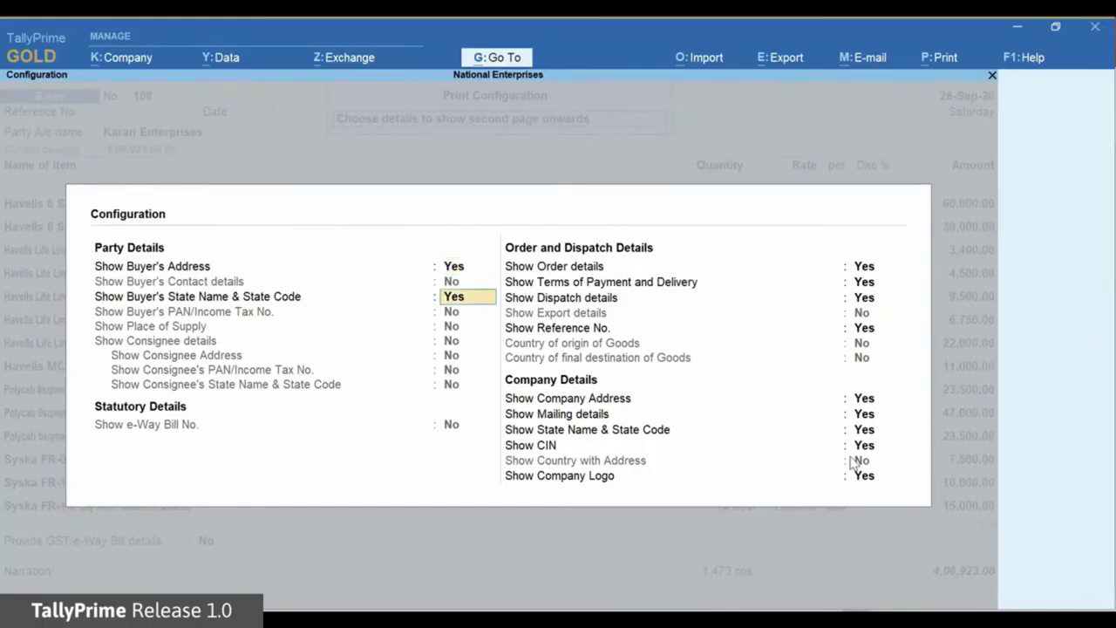
text(n)
key(Return)
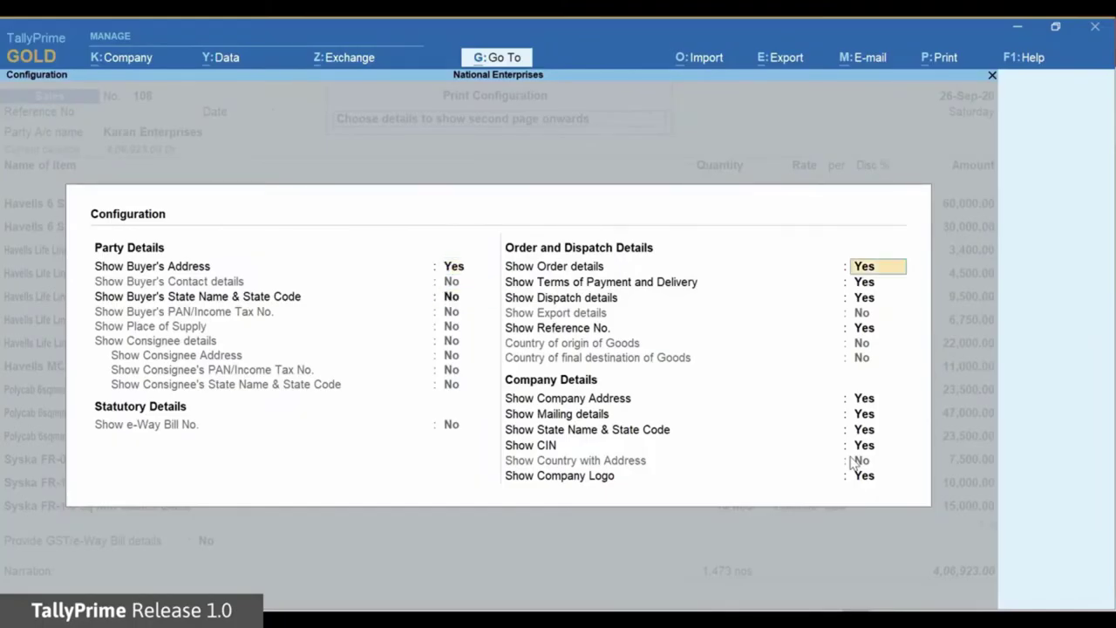
key(Down)
text(n)
key(Return)
text(n)
key(Return)
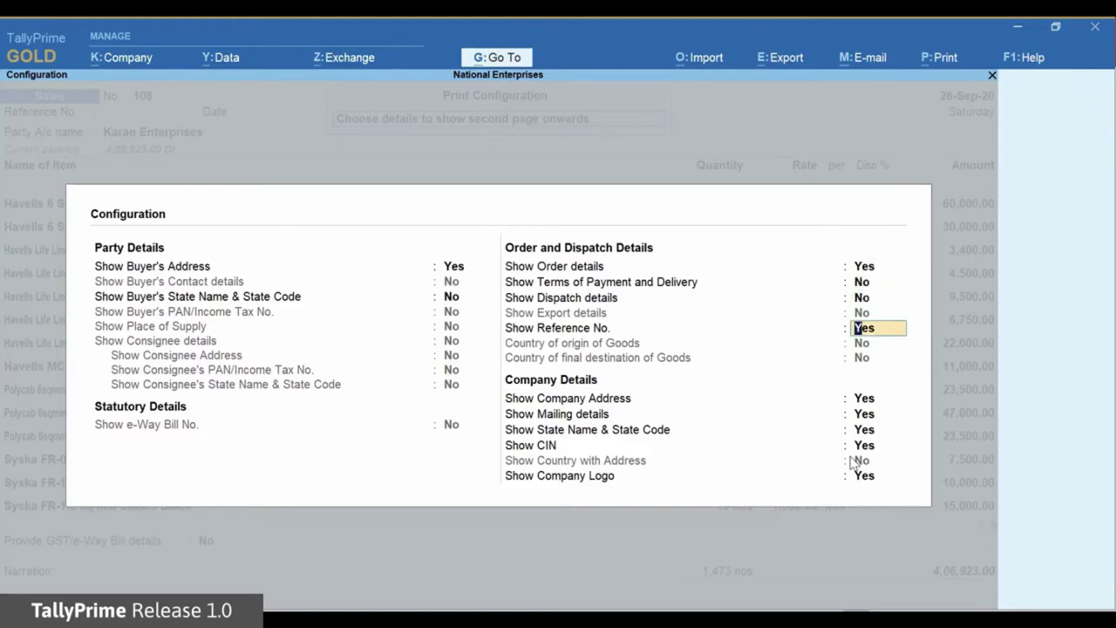
key(ctrl+a)
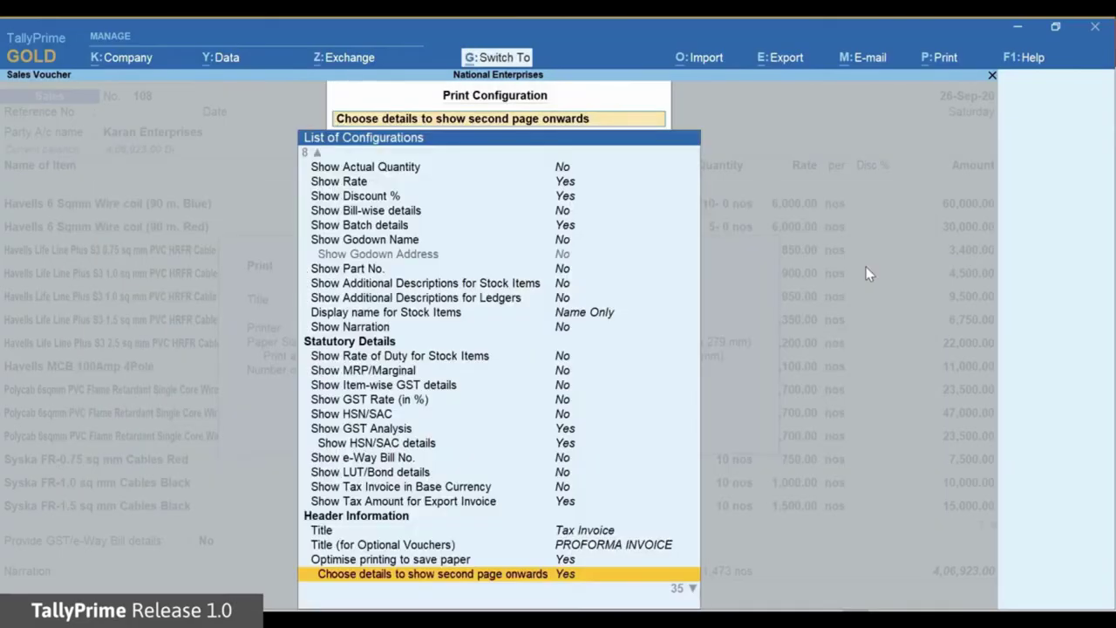
key(Escape)
key(i)
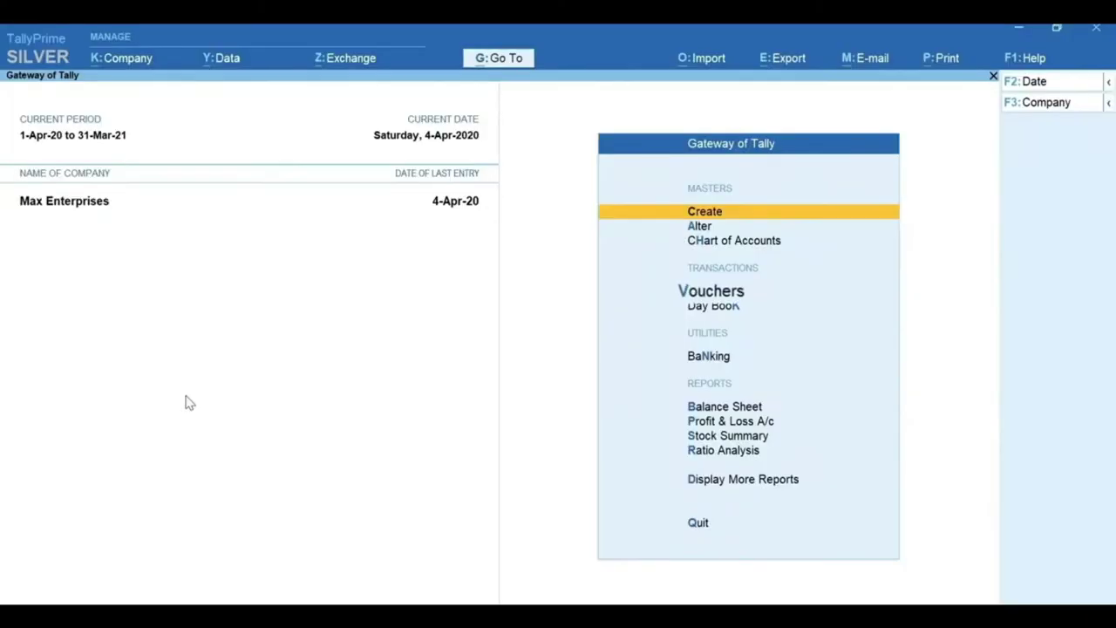
- Open a Payment voucher from Vouchers and date it 5-Apr-20
key(v)
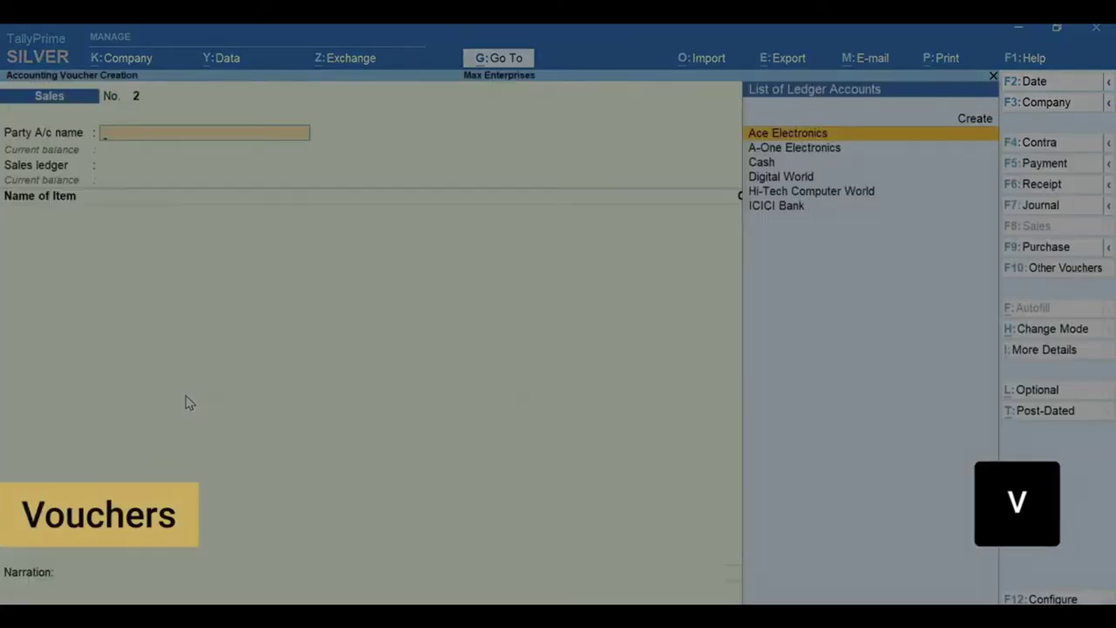
key(F5)
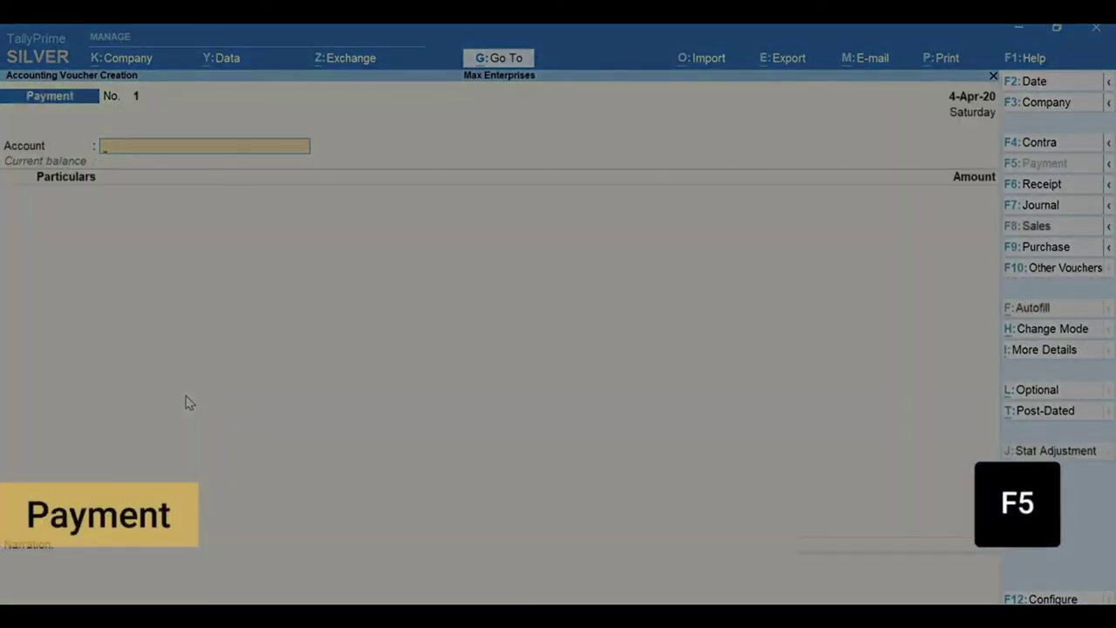
key(F2)
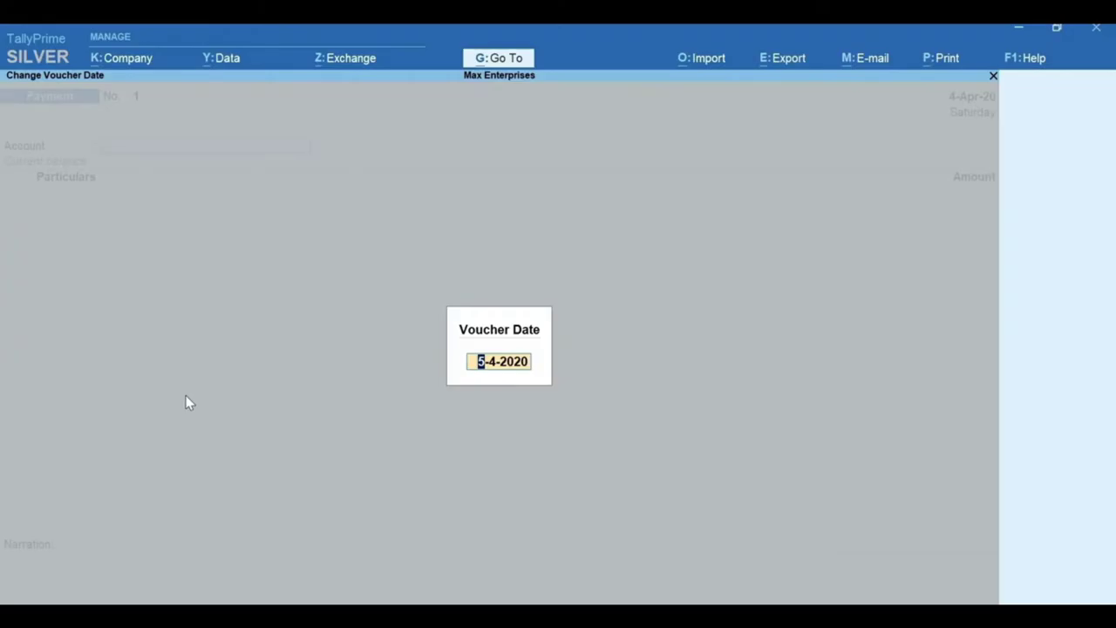
key(Return)
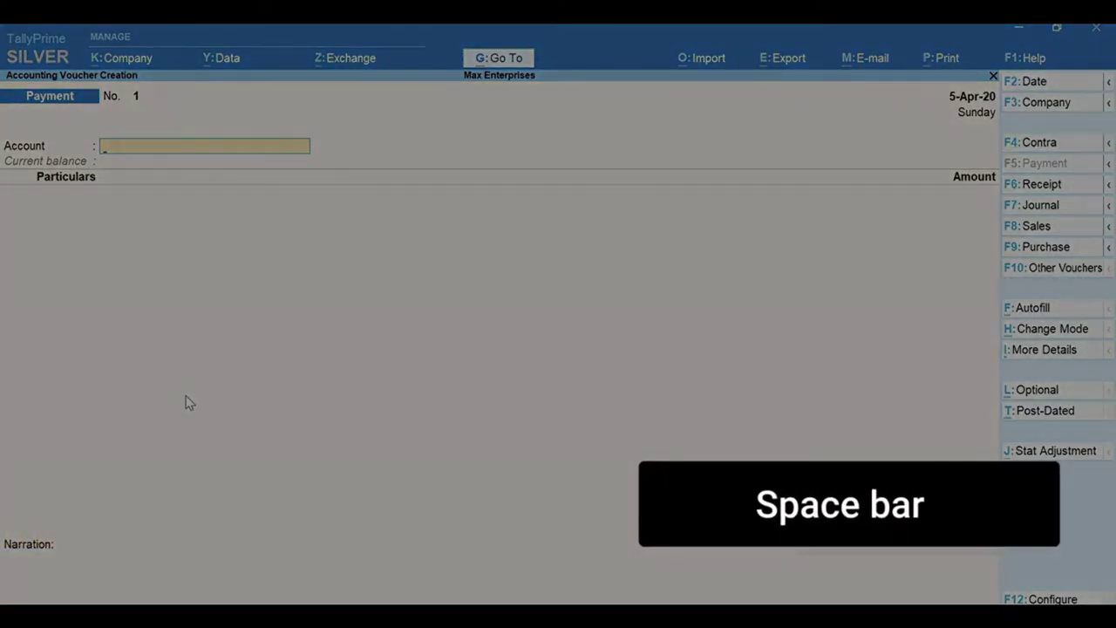
key(space)
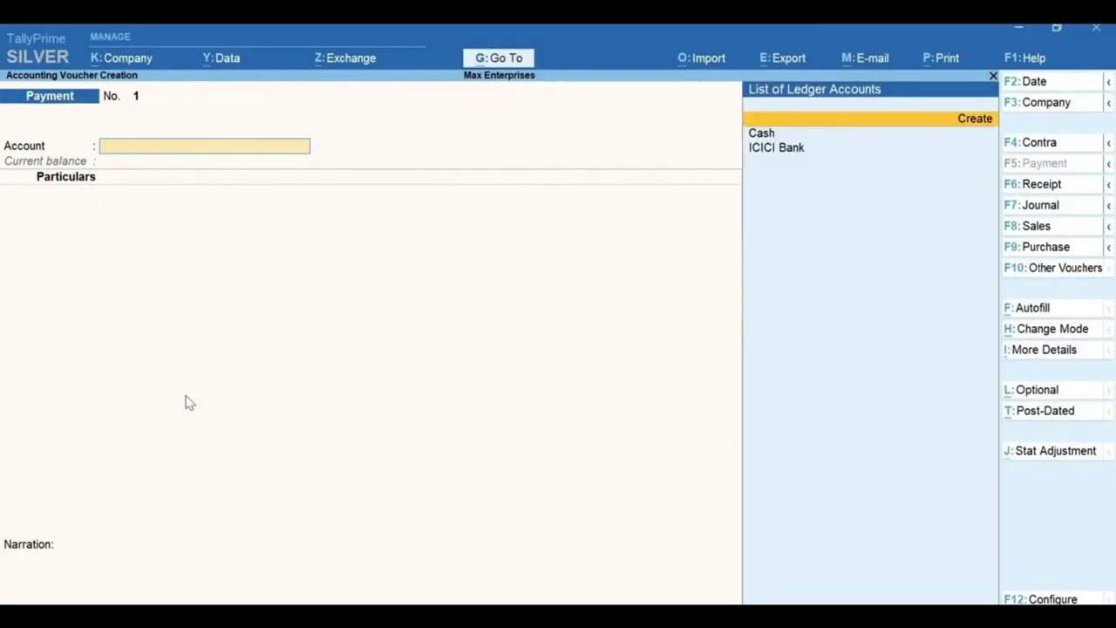
- Set ICICI Bank as the account and debit Rent with 15,000
key(Down)
key(Down)
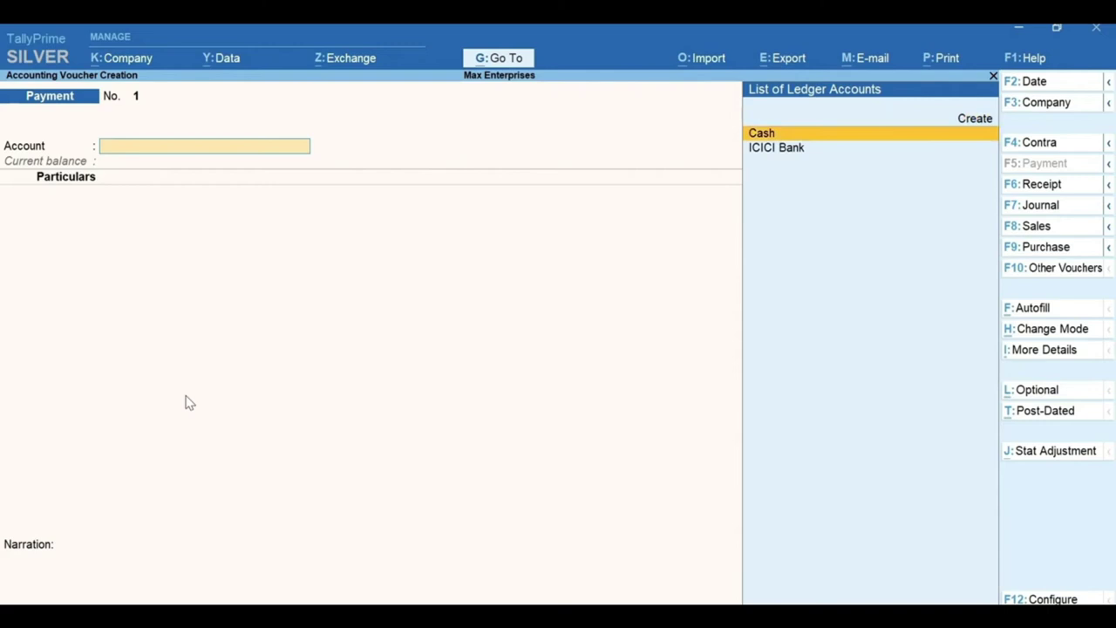
key(Return)
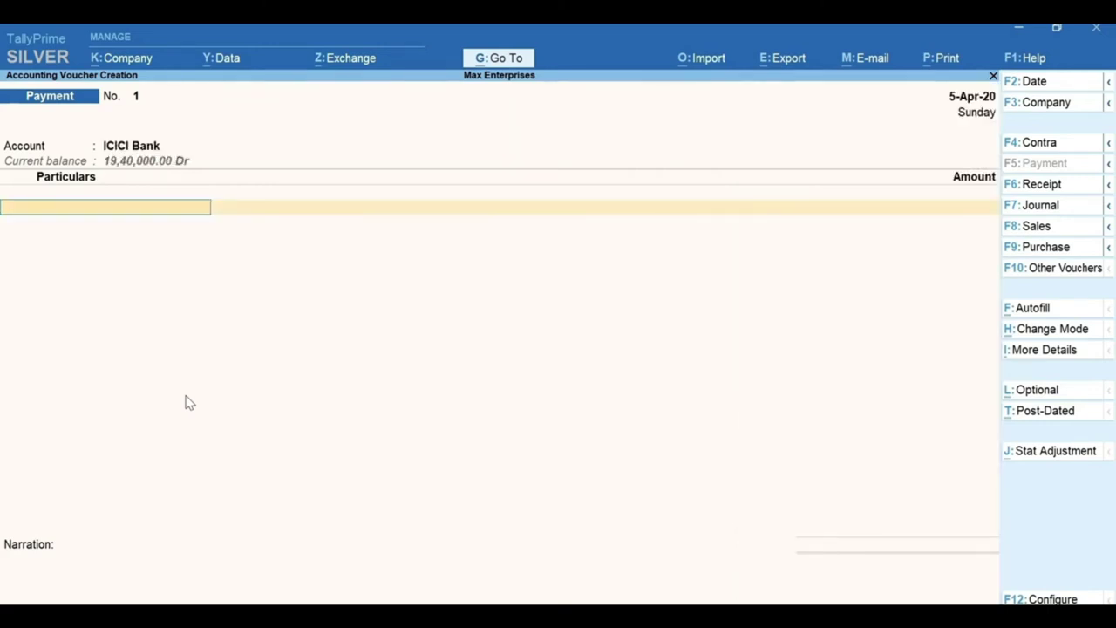
key(space)
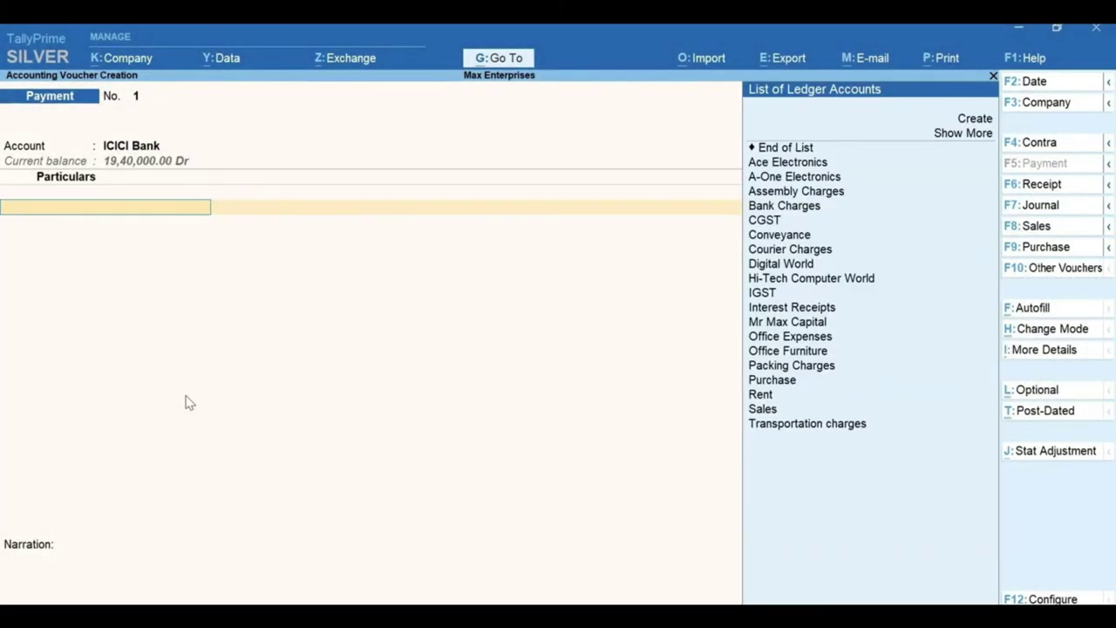
text(Rent)
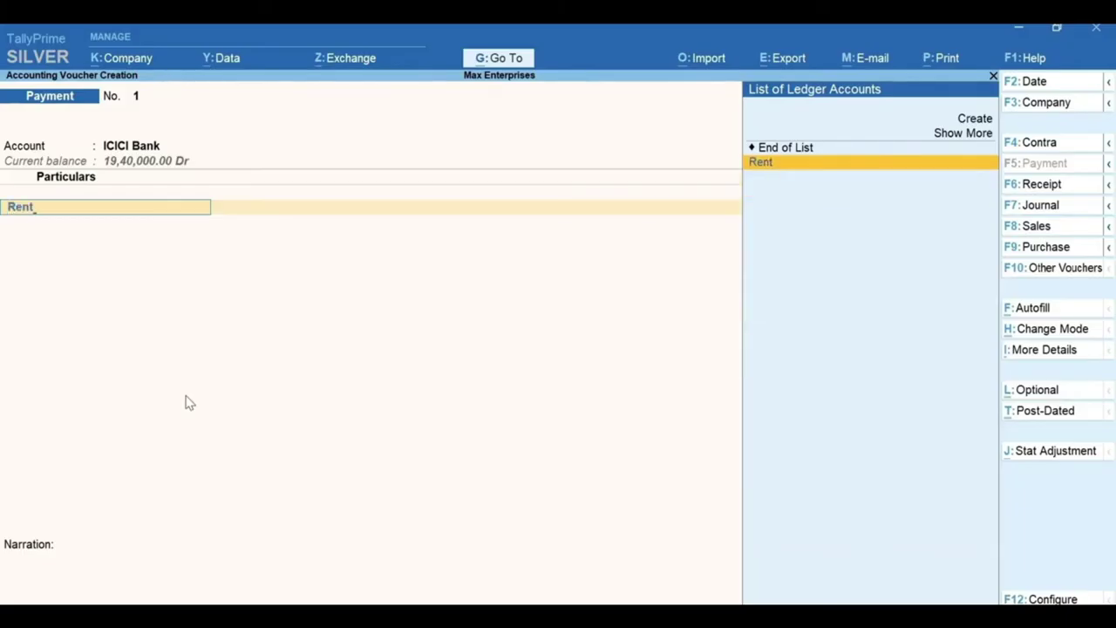
key(Return)
text(15000)
key(Return)
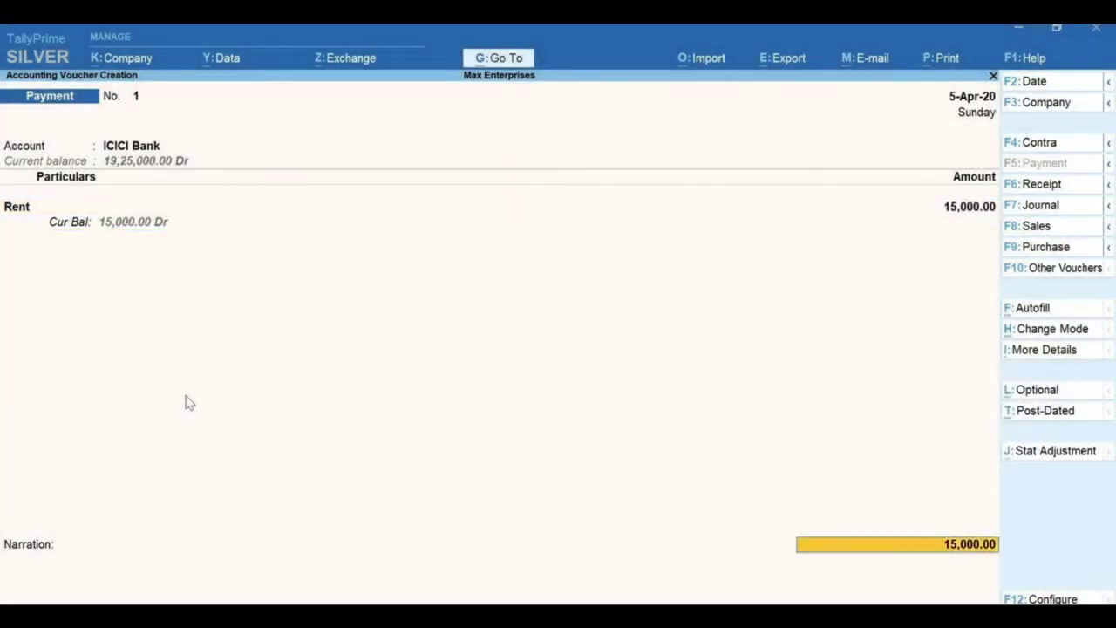
key(Return)
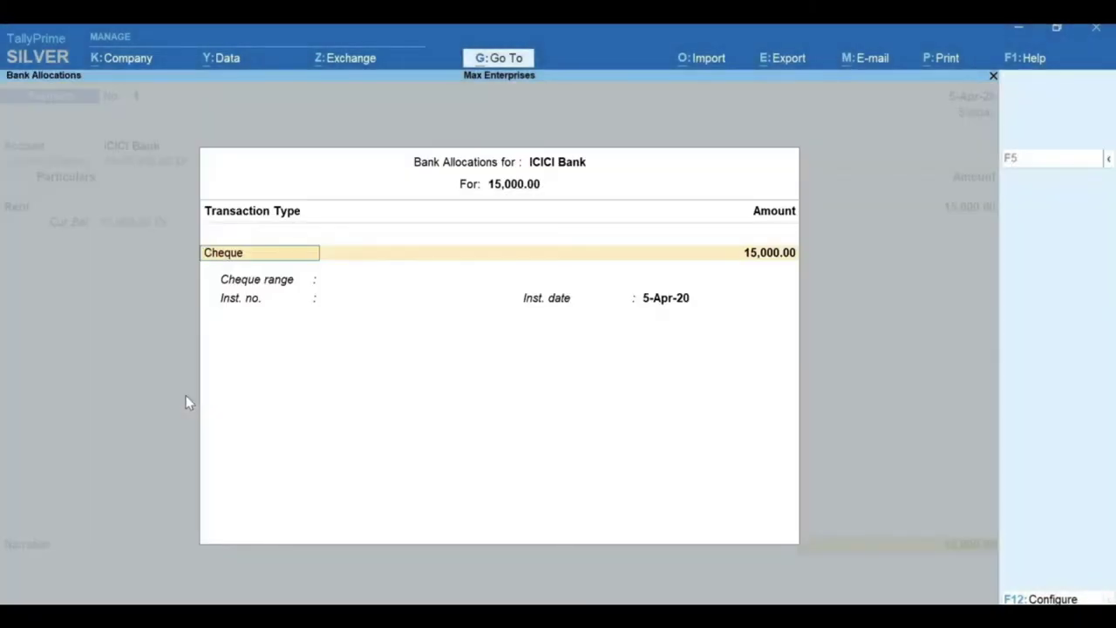
- Set the bank allocation to Cheque with instrument number 006452
key(BackSpace)
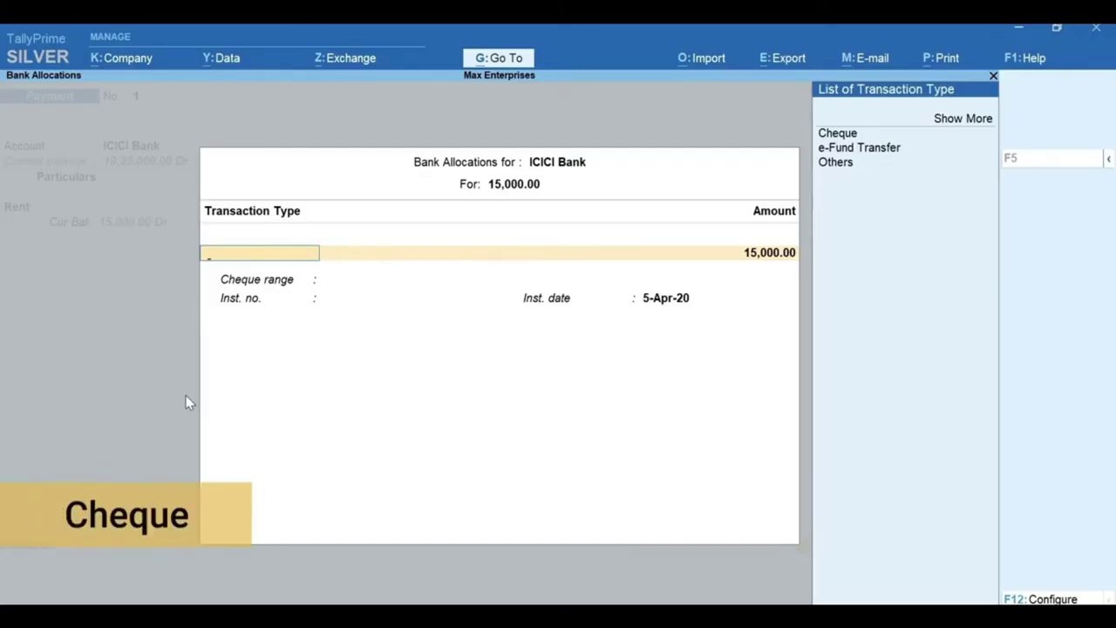
key(Up)
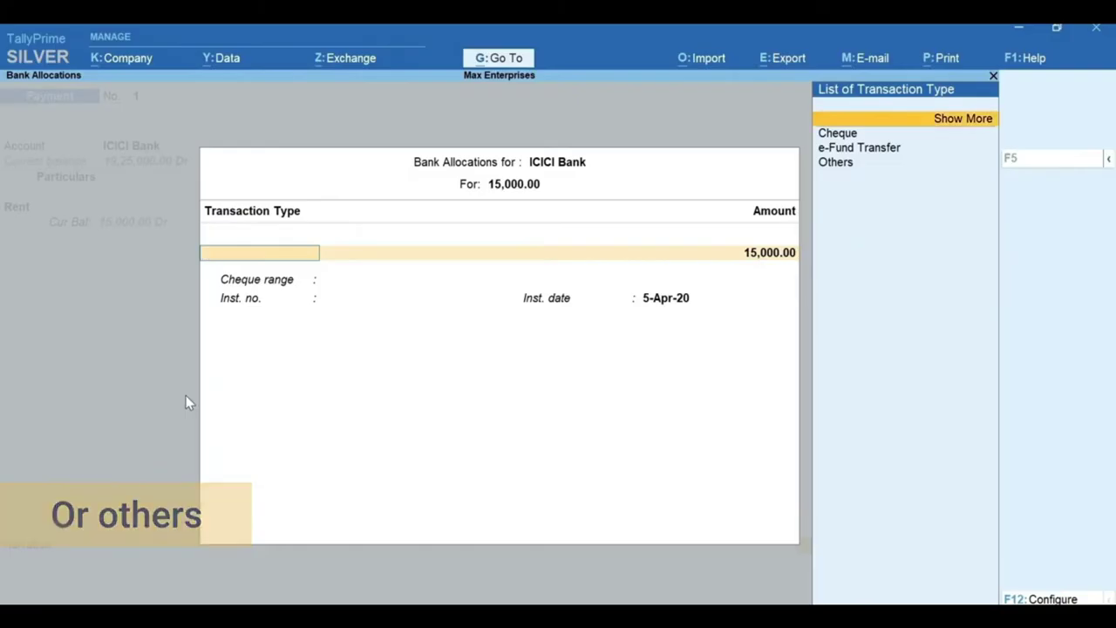
key(Down)
key(Return)
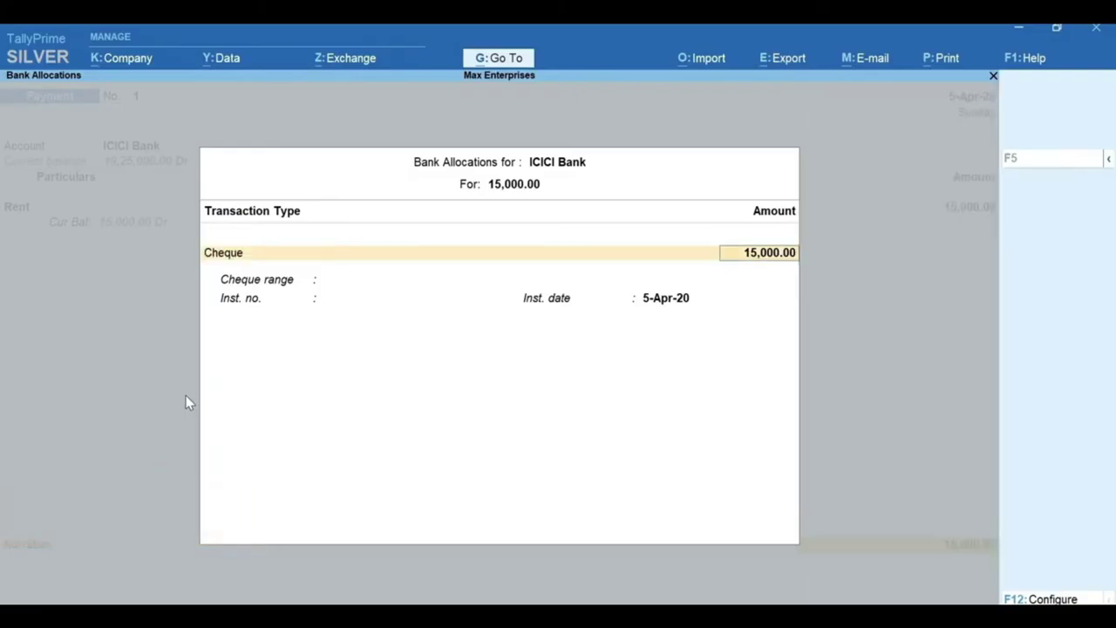
key(Return)
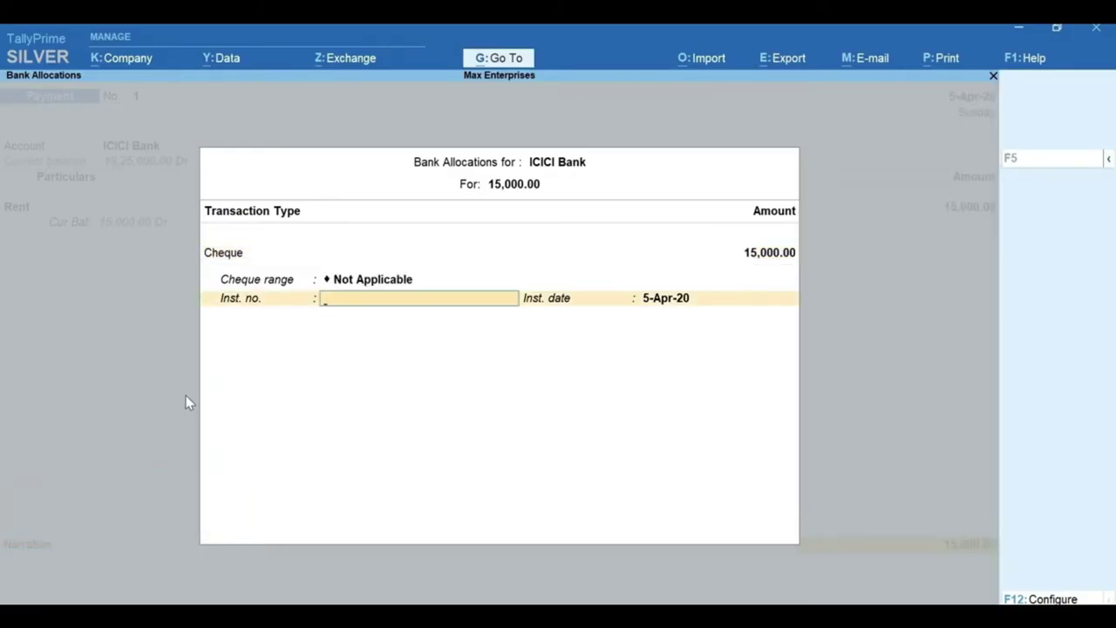
text(006452)
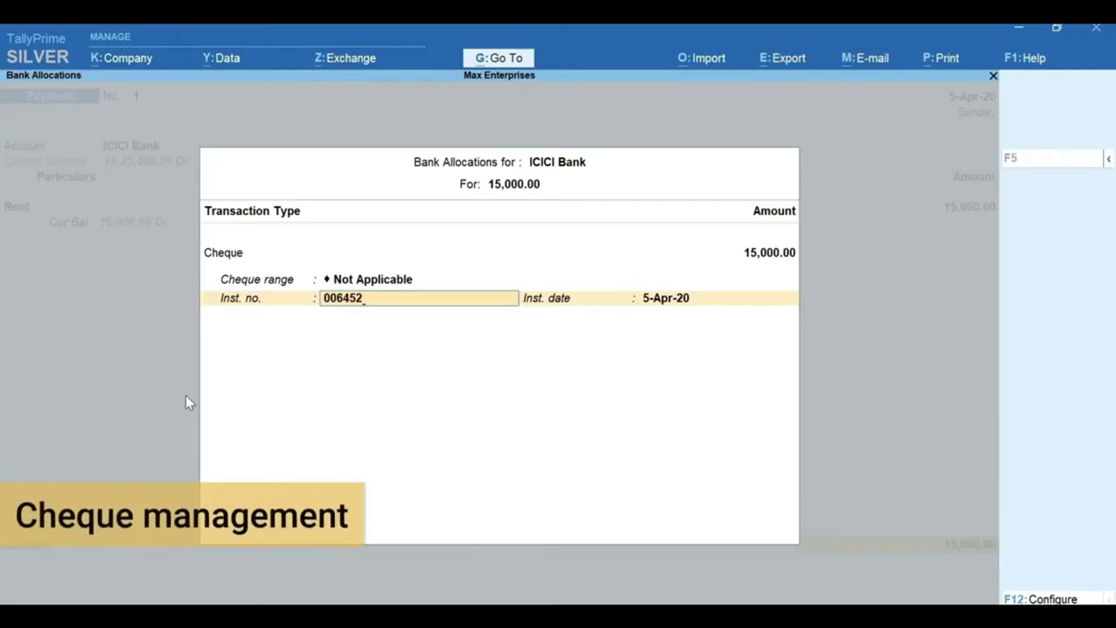
key(Return)
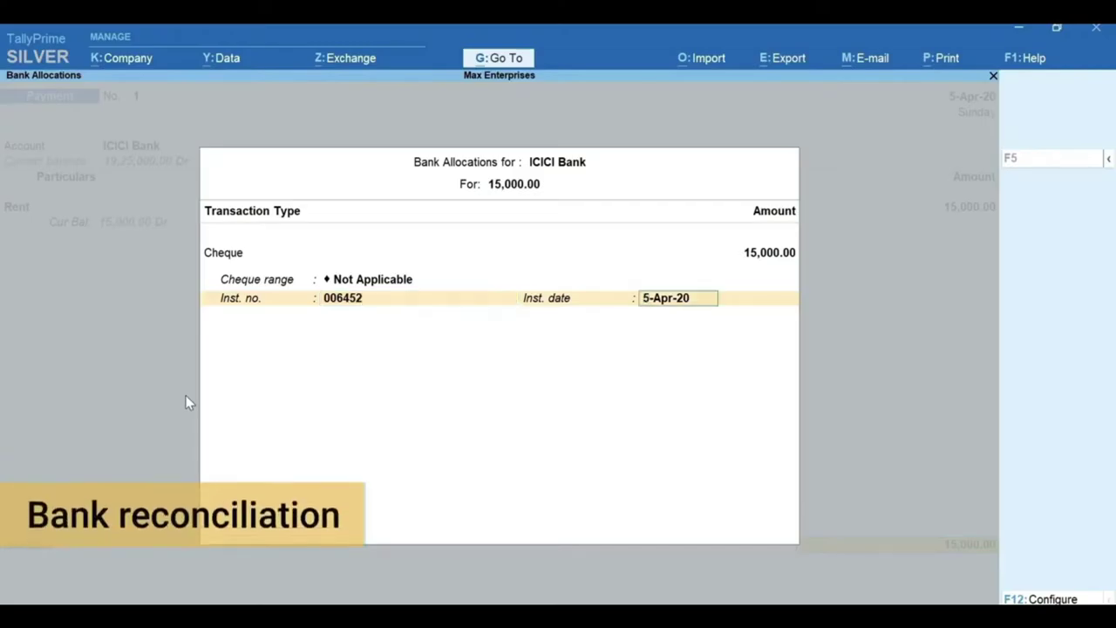
- Save Payment voucher No. 1 and start a Receipt voucher
key(Return)
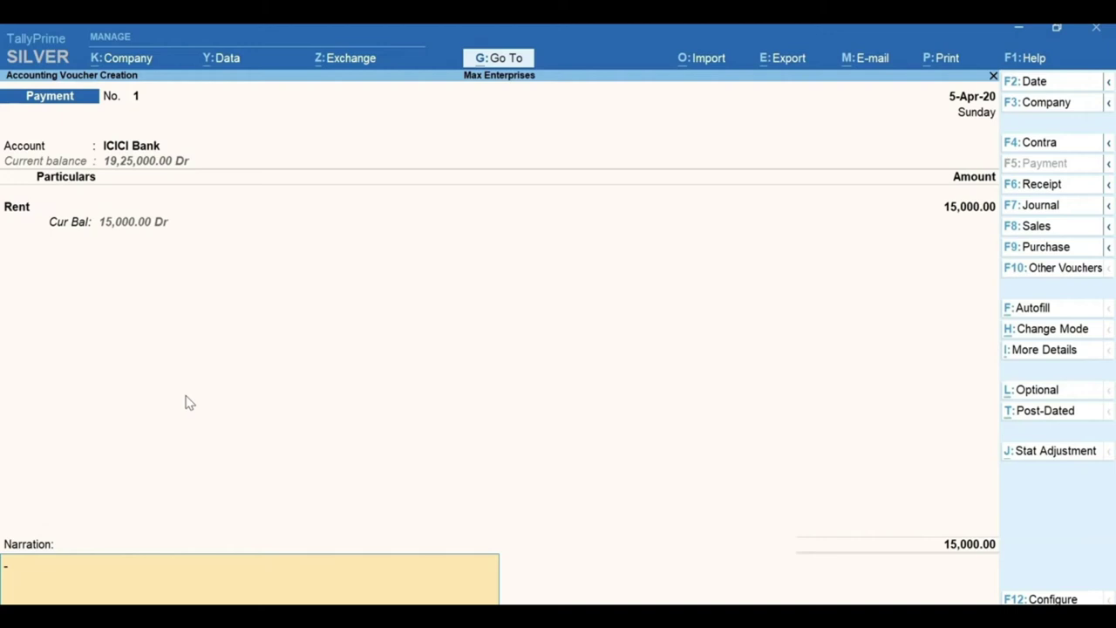
key(ctrl+l)
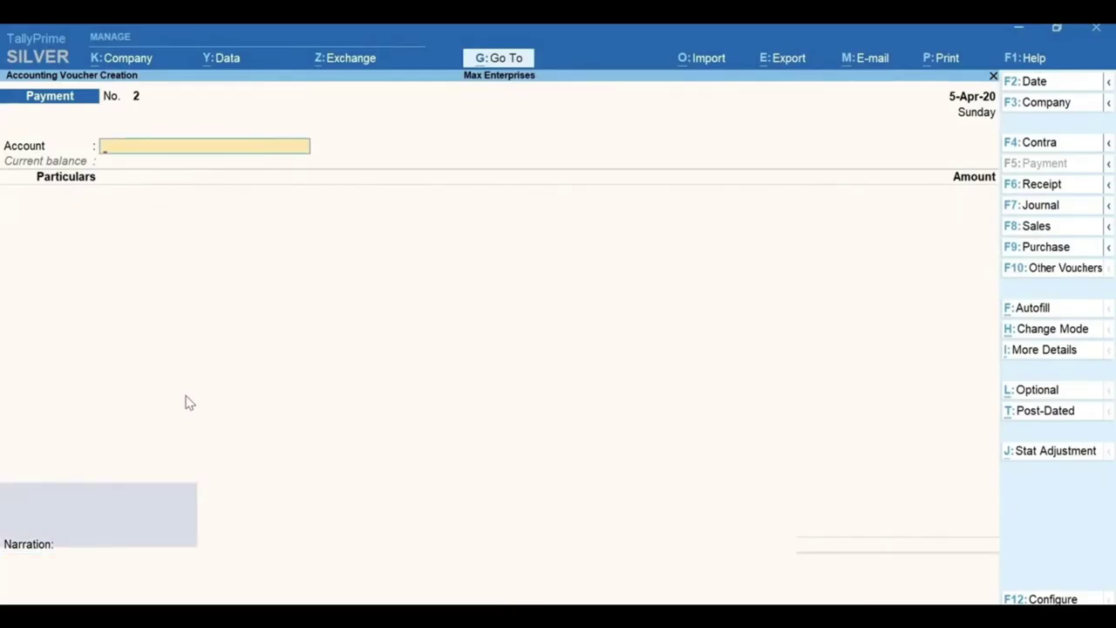
key(F6)
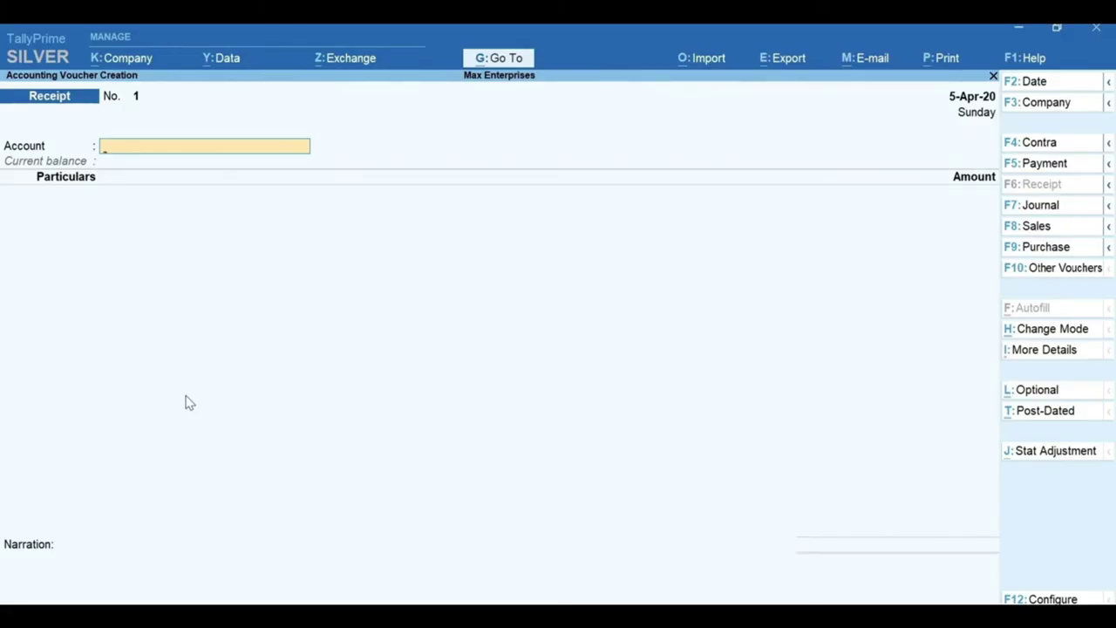
- Select ICICI Bank as the account and credit Interest Receipts with 19,000
text(Ic)
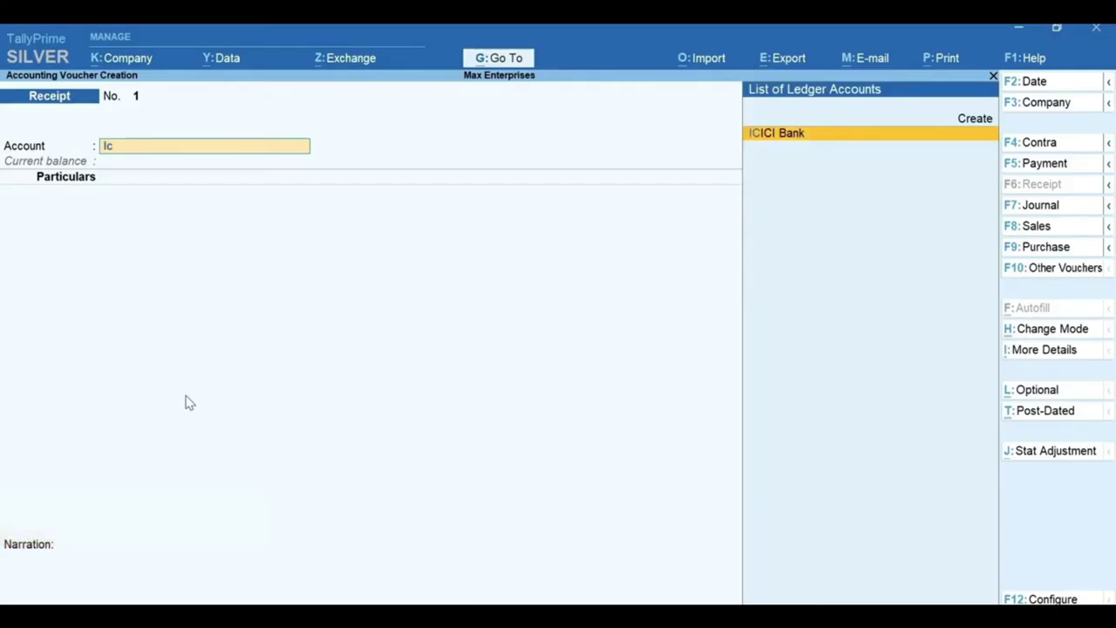
key(Return)
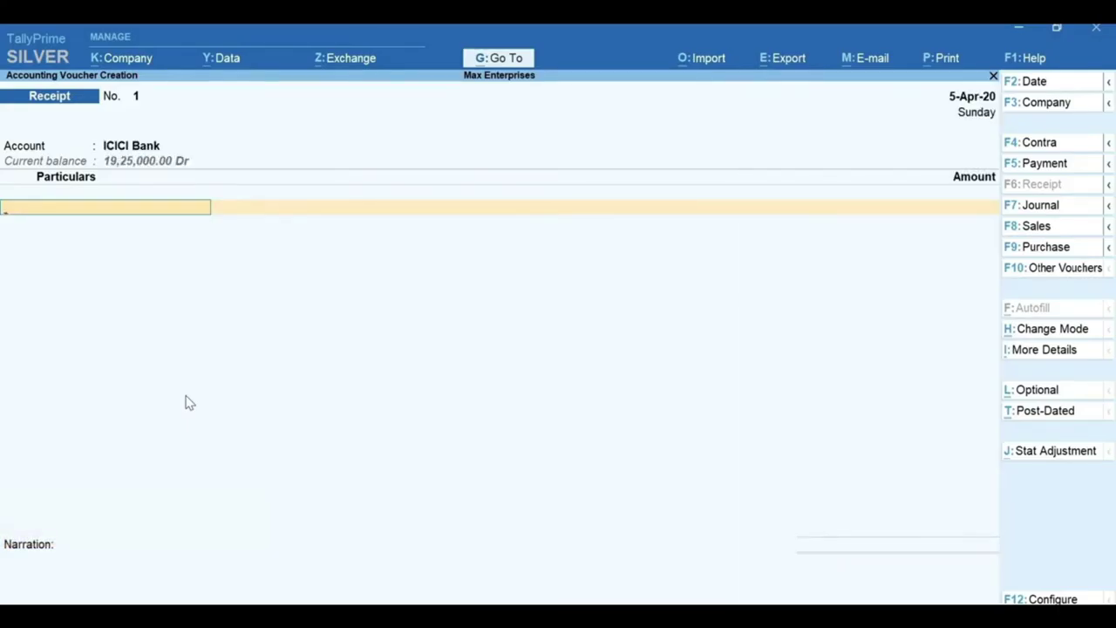
text(In)
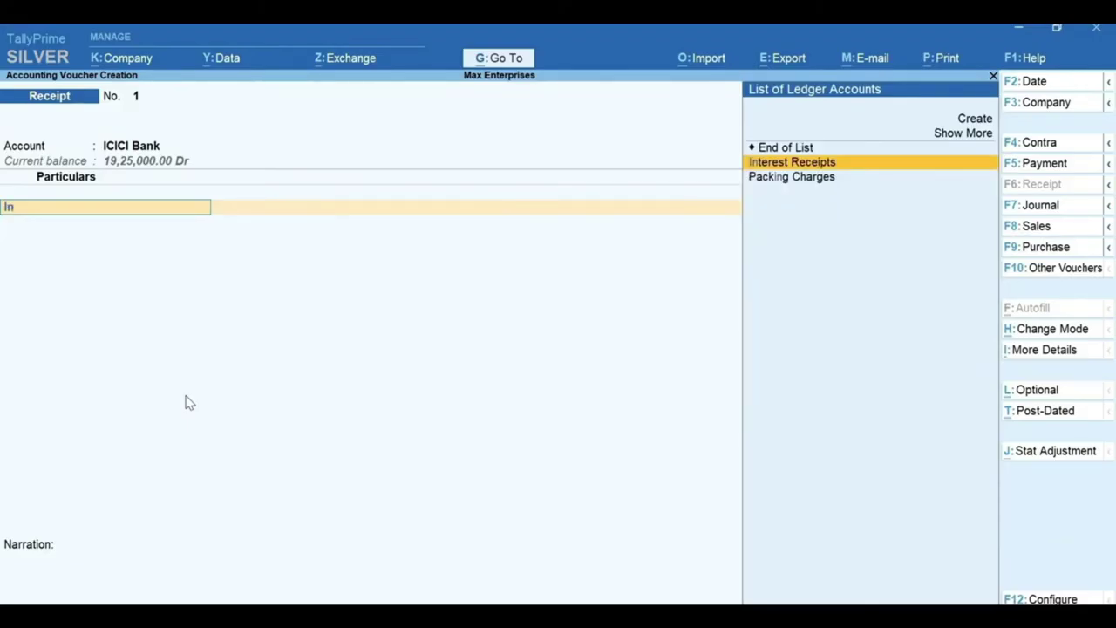
text(t)
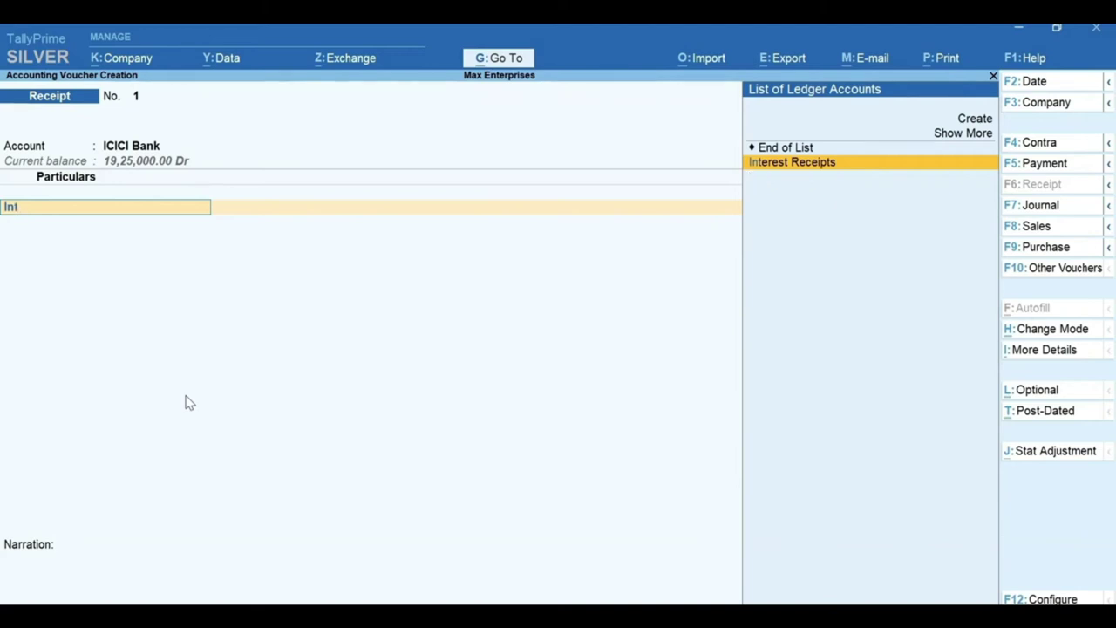
key(Return)
text(19000)
key(Return)
- Enter cheque number 005643 and the drawee bank, then save the receipt
key(Return)
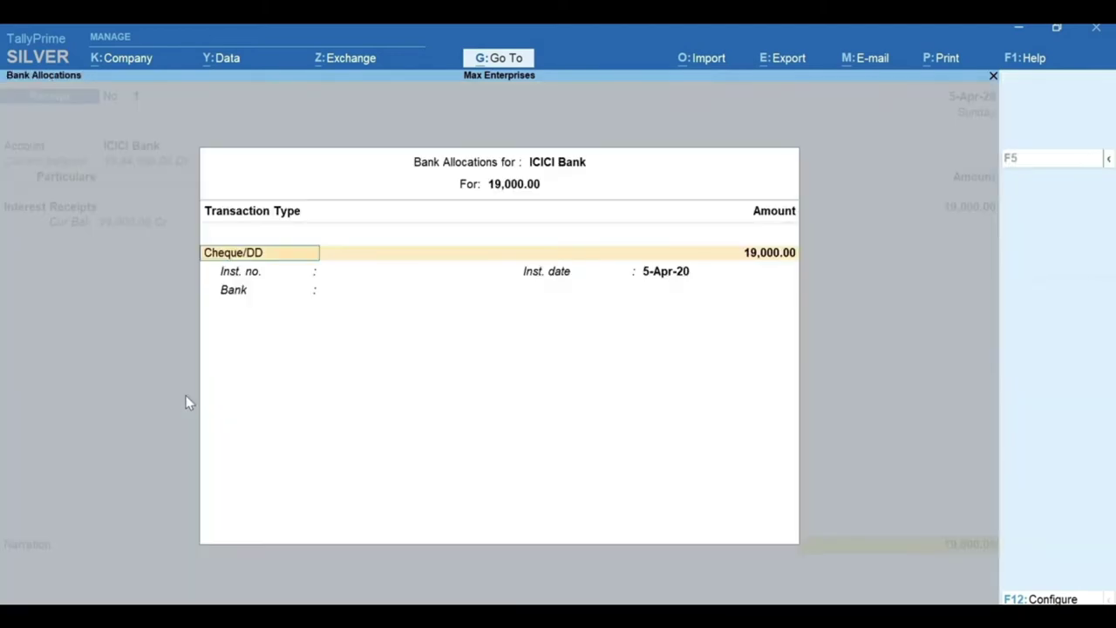
key(Return)
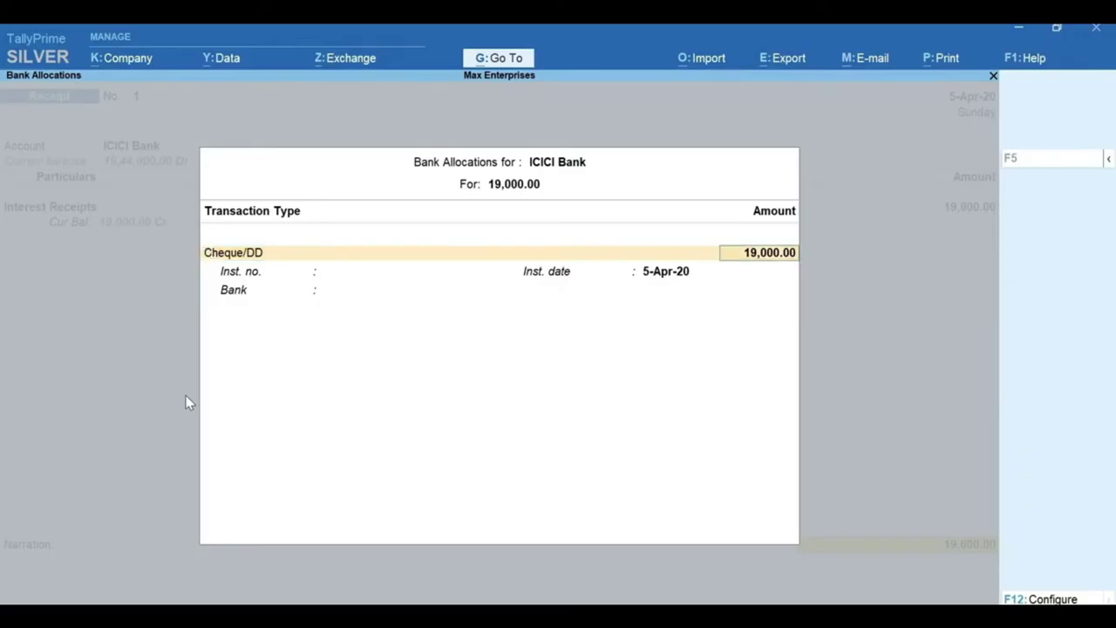
key(Return)
text(005643)
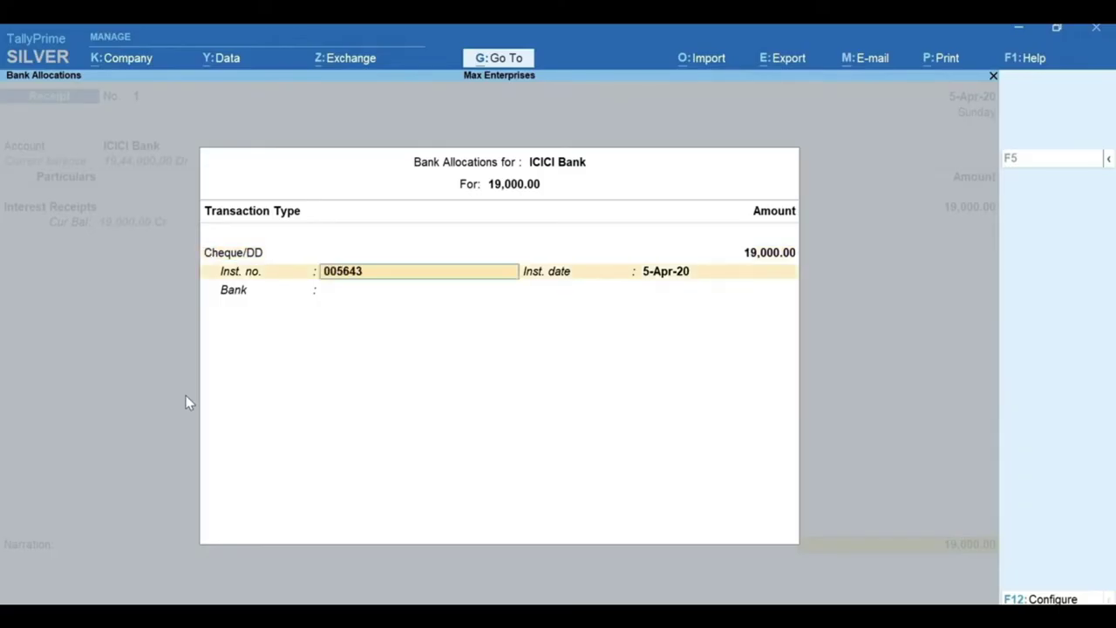
key(Return)
text(HDF)
key(Return)
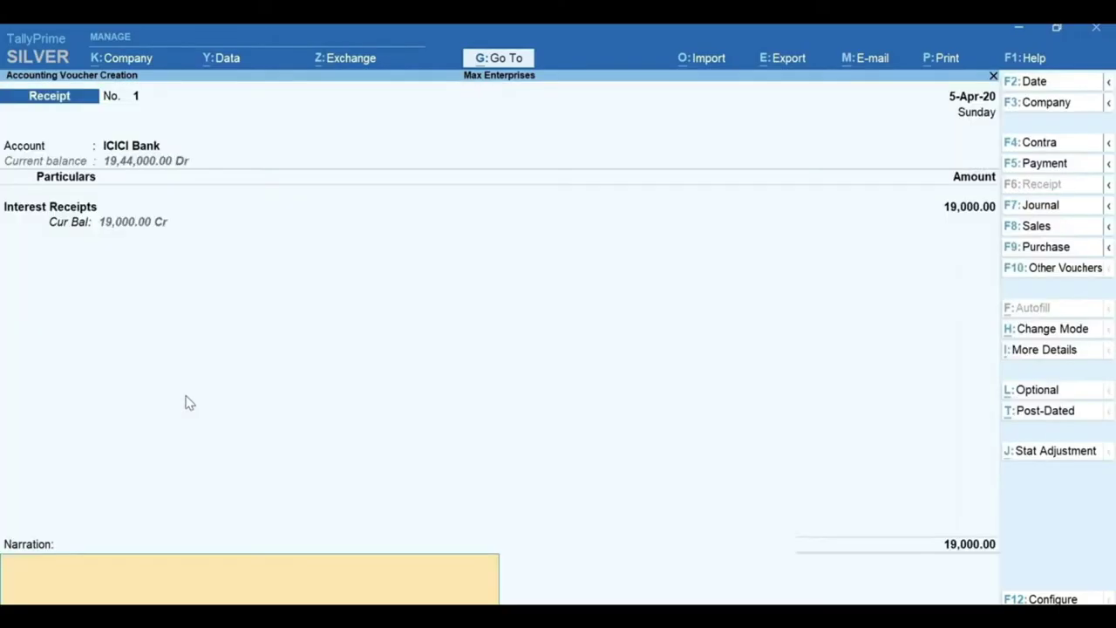
key(Return)
key(Return)
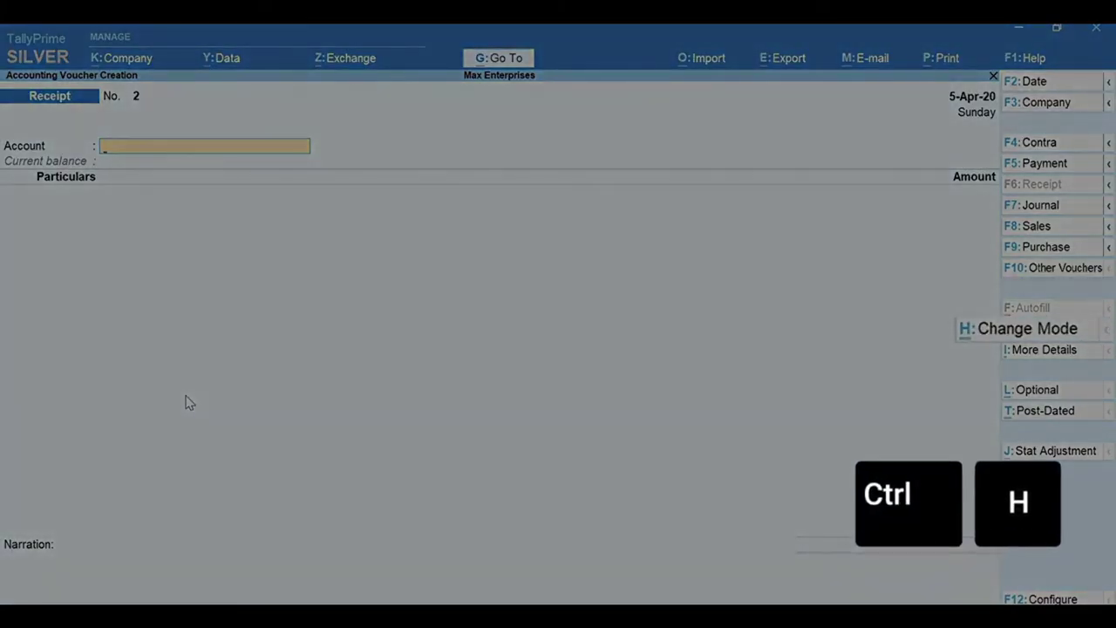
- Change Receipt voucher No. 2 to Double Entry mode with Ctrl+H
key(ctrl+h)
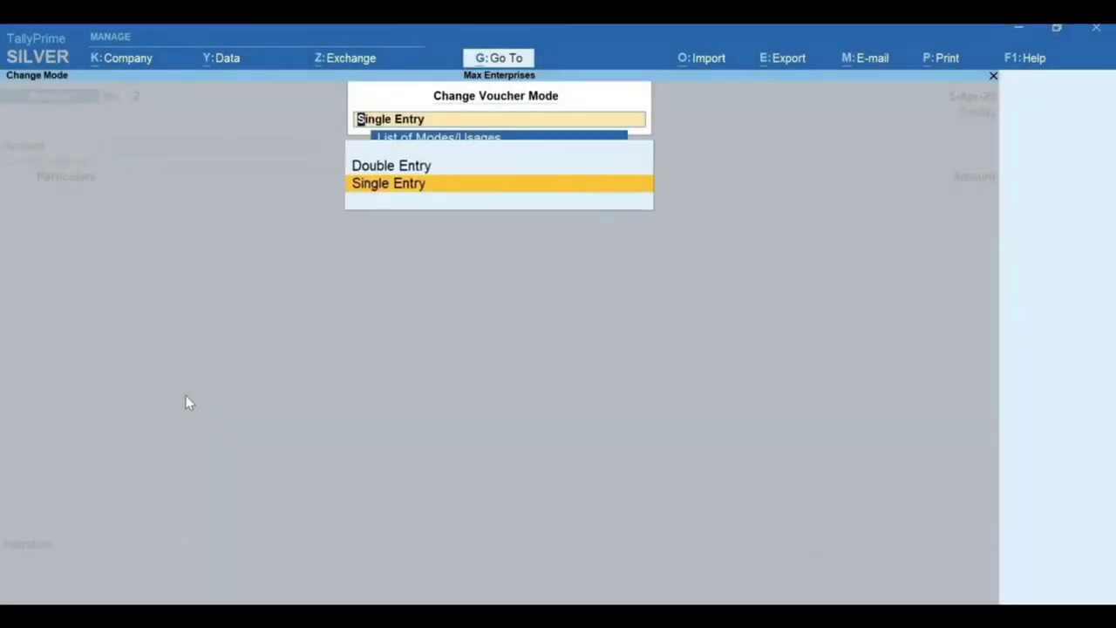
key(Up)
key(Return)
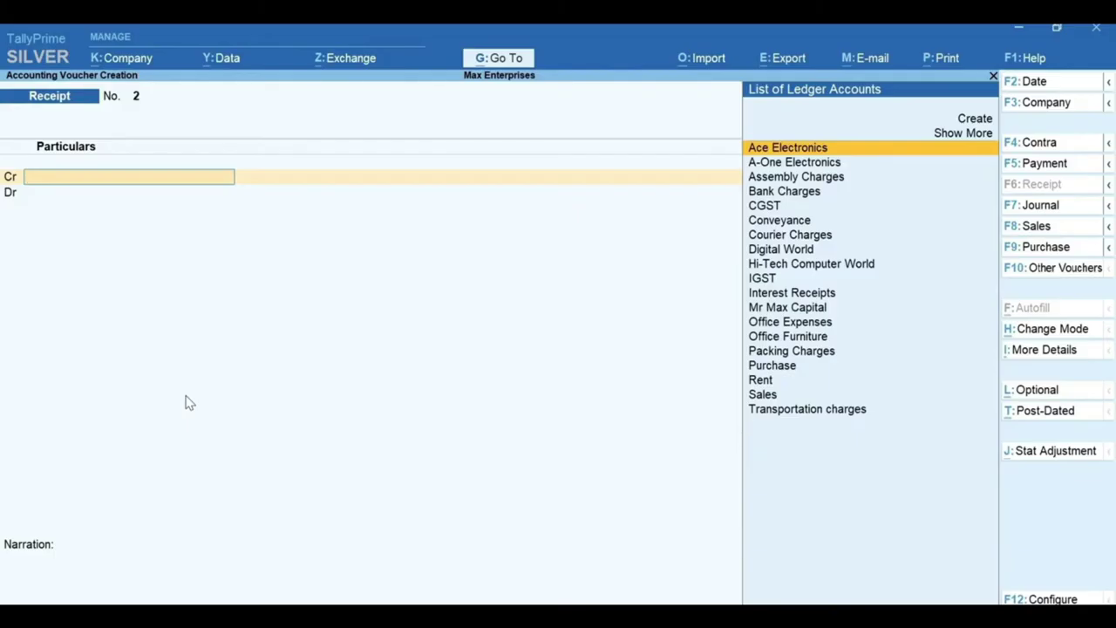
key(alt+g)
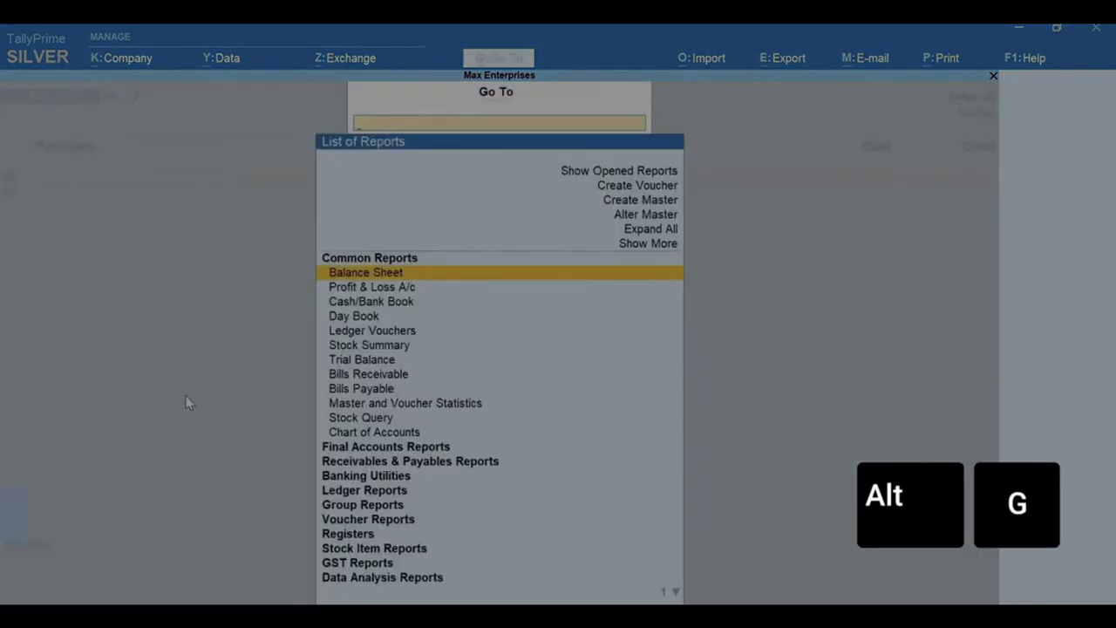
- Search Go To for 'Daily' and open the Daily Entries report
text(Da)
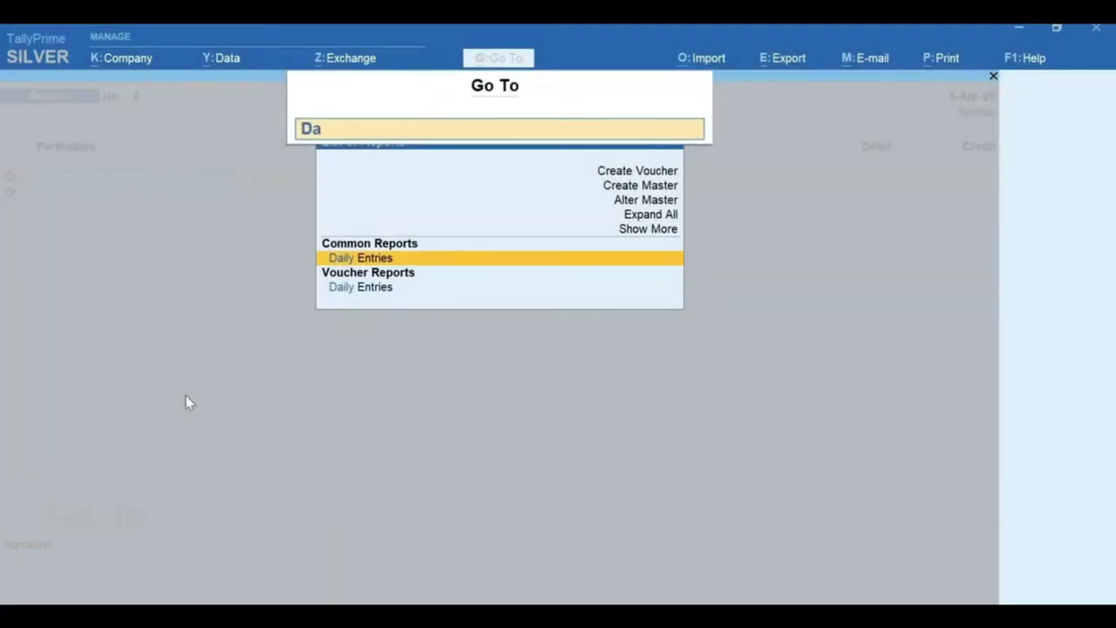
text(ily)
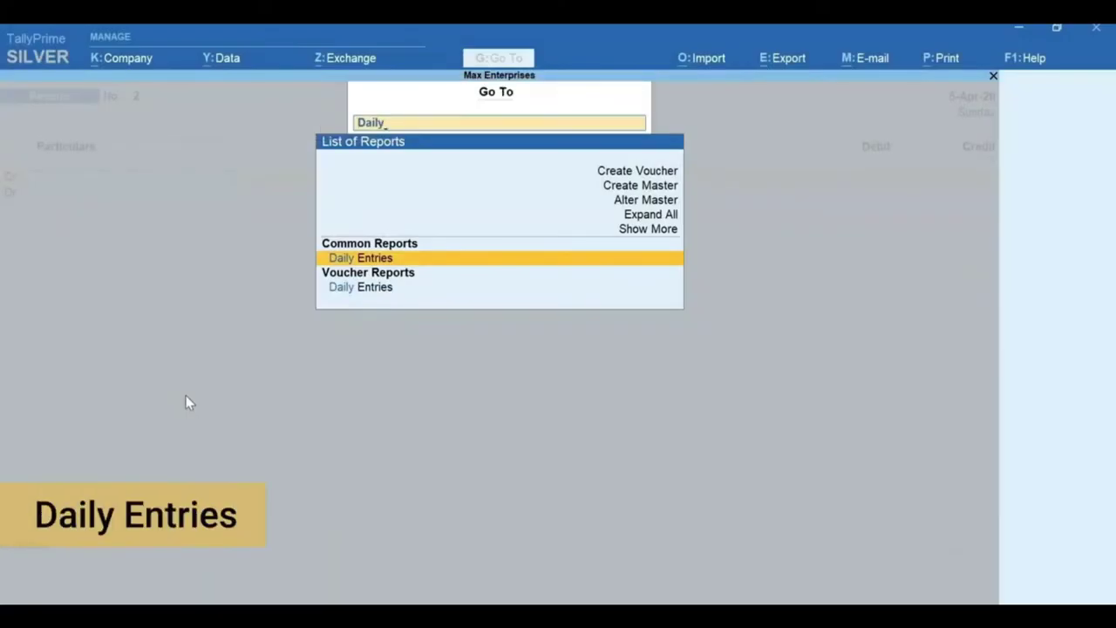
key(Return)
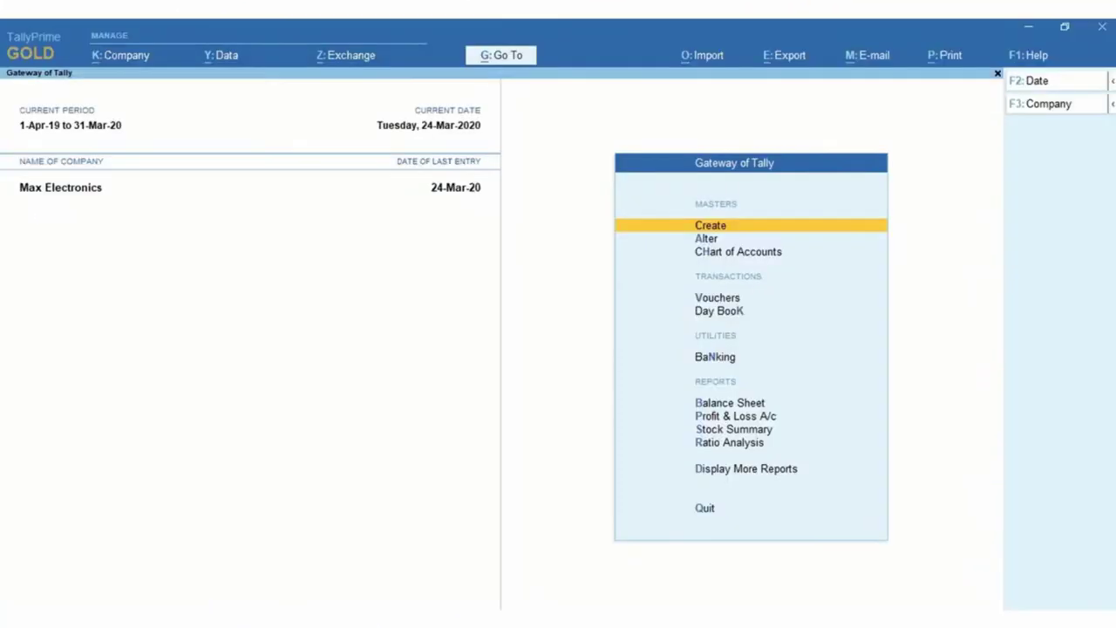
- Create a ledger named HDFC Bank with its account number and IFS code HDFC0000123
key(Return)
key(Down)
key(Return)
text(HDFC Bank)
key(Return)
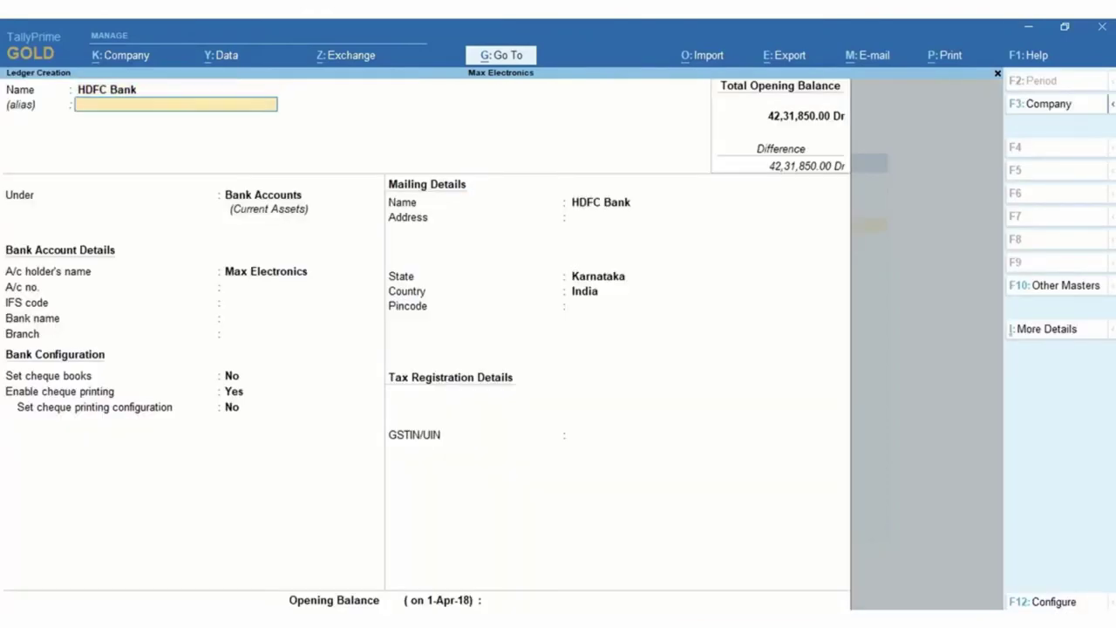
key(Return)
key(Return)
key(Return)
key(Return)
text(HDFC0000123)
key(Return)
- Set the bank name to HDFC Bank (India) and the branch to Delhi
text(hdf)
key(Down)
key(Return)
text(Delhi)
key(Return)
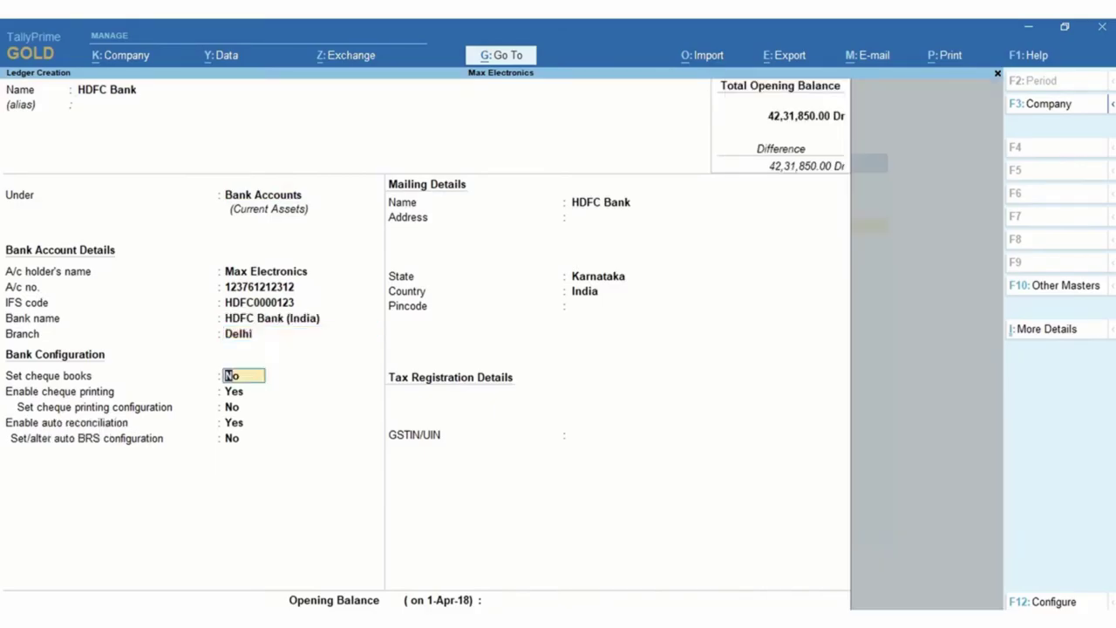
- Enable cheque books and add a 100-cheque book from 100100 named Accounts Head
text(yes)
key(Return)
text(100100)
key(Return)
text(100)
key(Return)
text(Accounts Head)
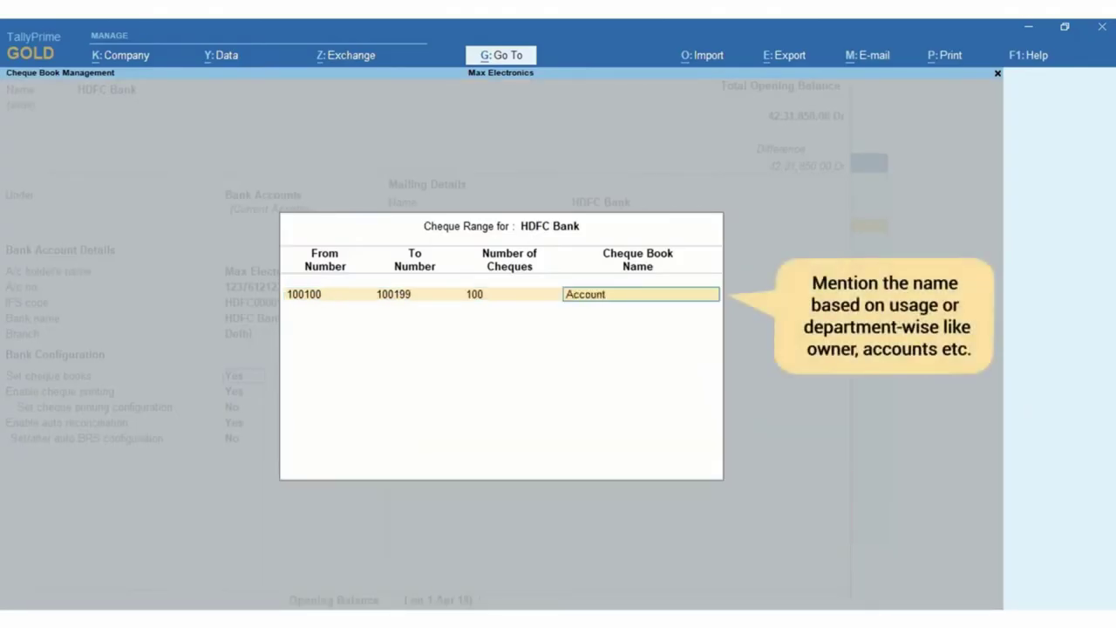
key(Return)
- Add a second 100-cheque book starting at 100200 named Owner
text(100200)
key(Return)
text(100)
key(Return)
text(Owner)
key(Return)
key(Return)
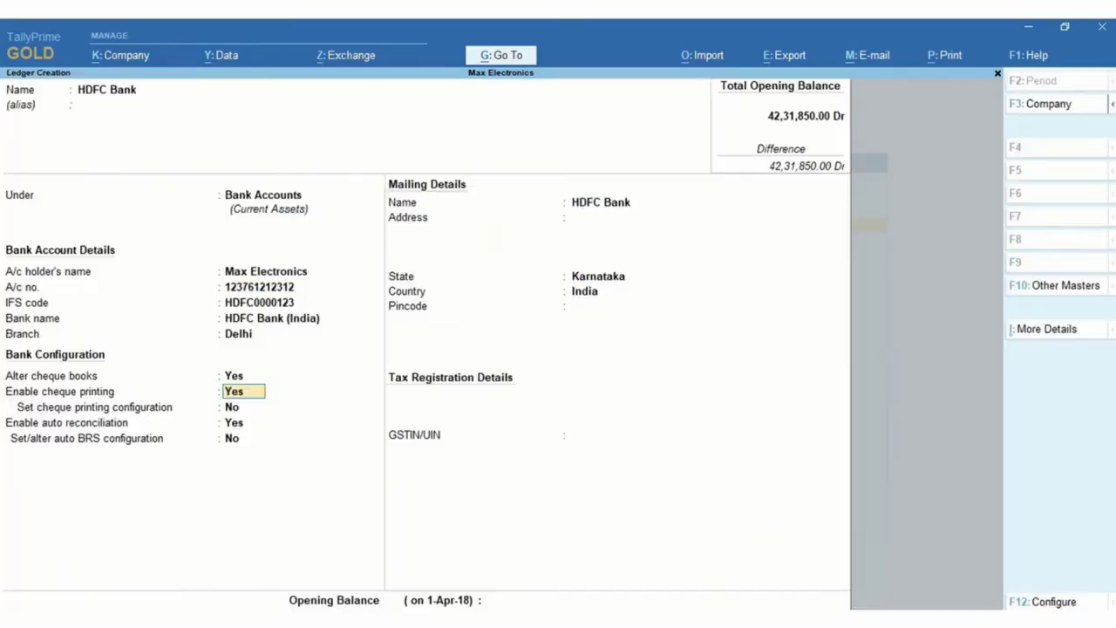
- Enable cheque printing and accept a cheque format
key(Return)
text(YES)
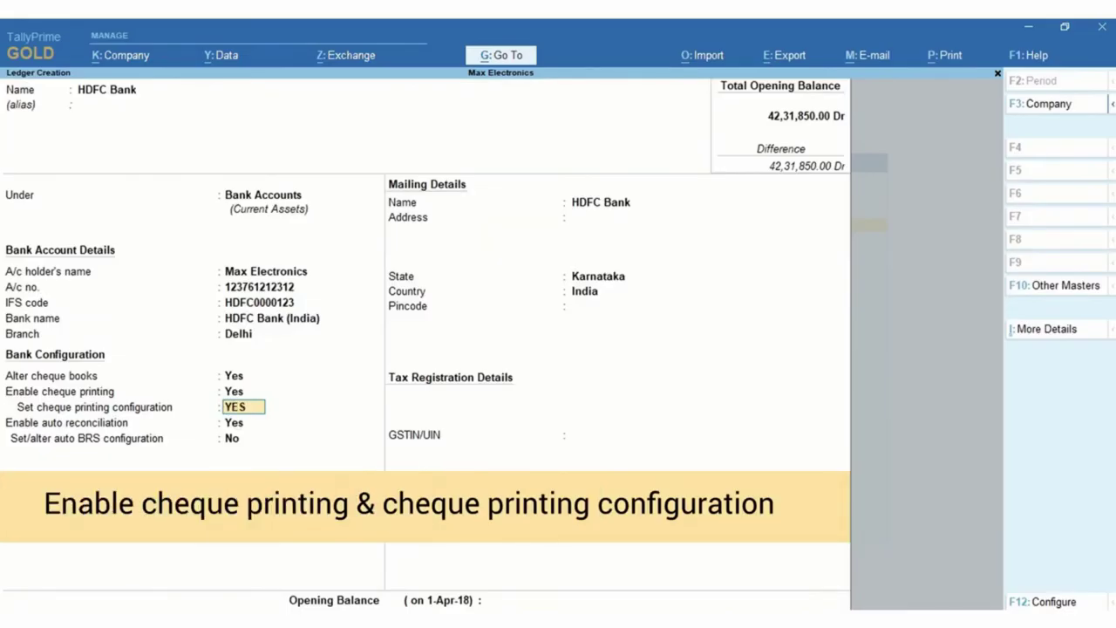
key(Return)
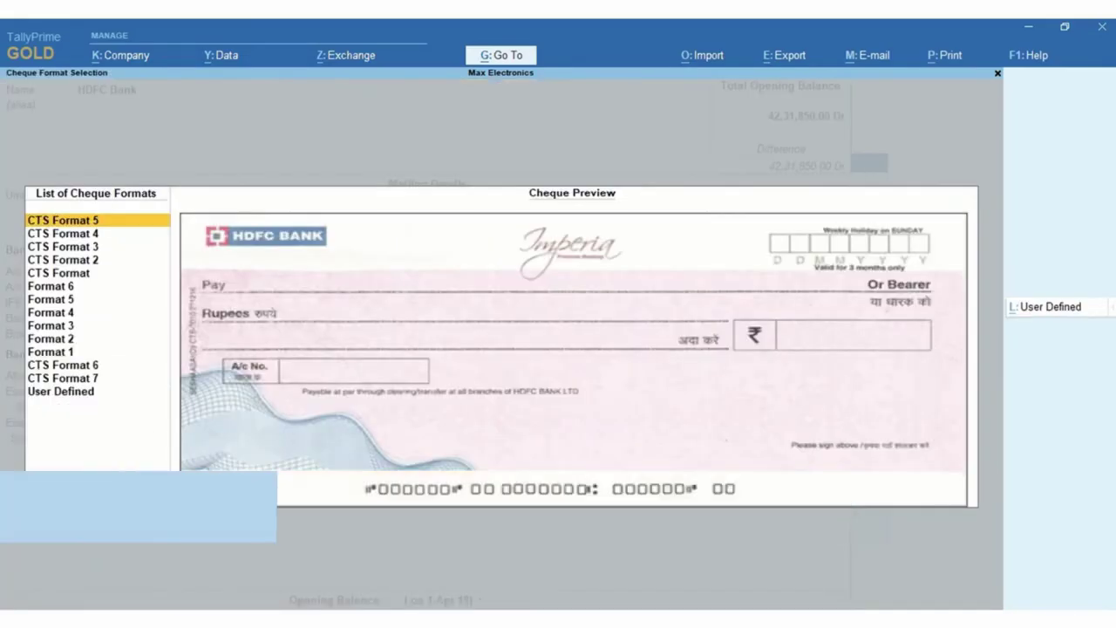
key(Down)
key(Down)
key(Down)
key(Down)
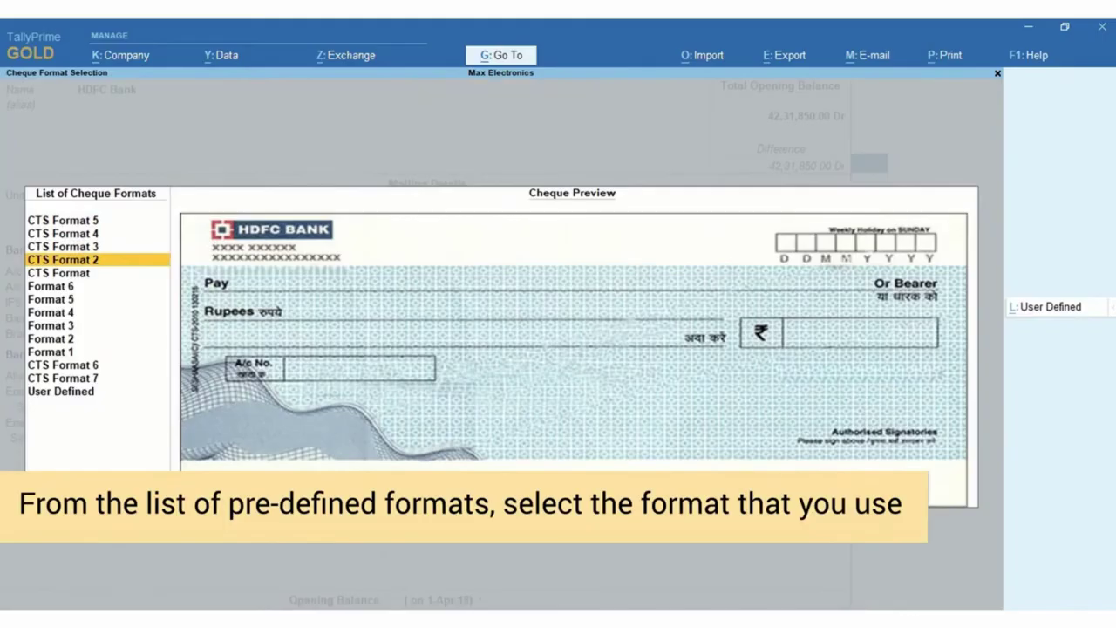
key(Return)
key(Return)
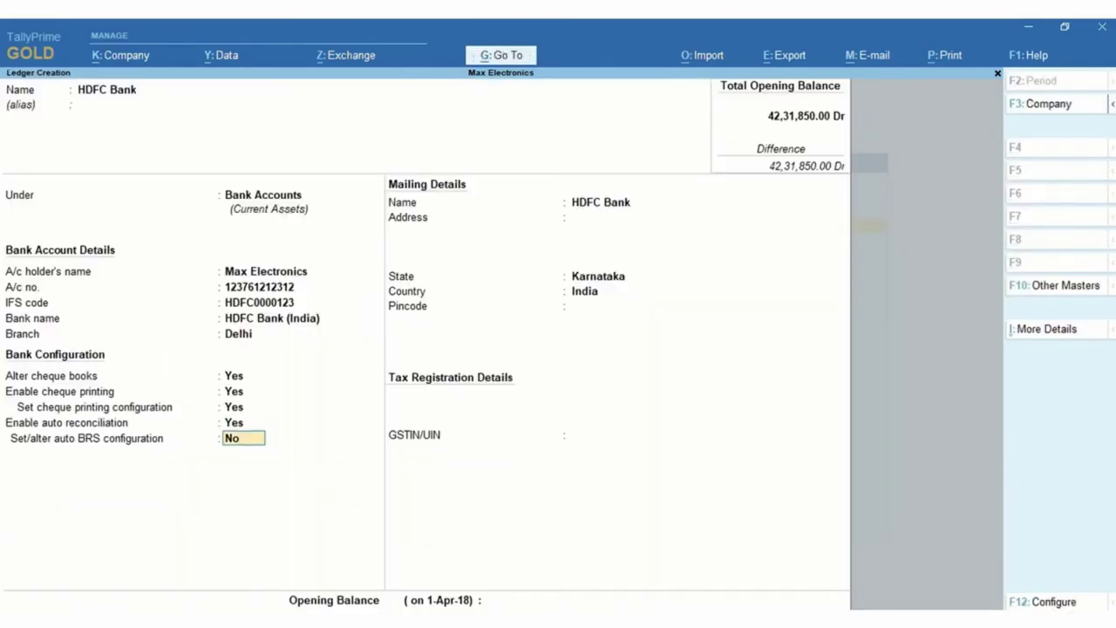
- Fill in Delhi as the mailing address and state, and enter the pincode
key(Return)
text(Delhi)
key(Return)
key(Return)
text(Del)
key(Return)
text(110045)
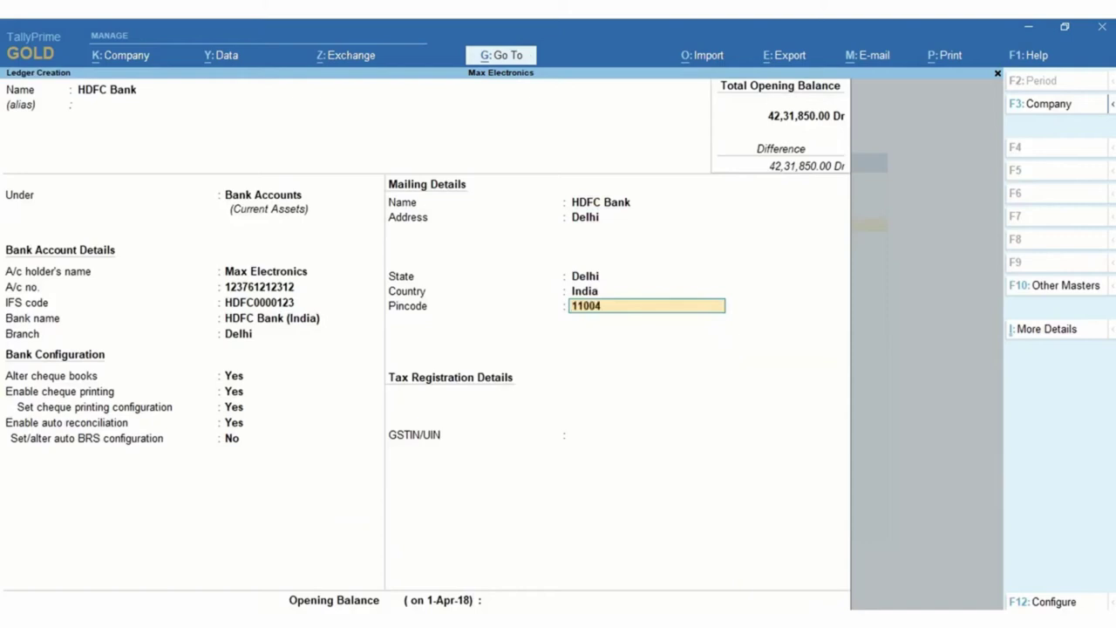
key(Return)
key(Return)
- Save the HDFC Bank ledger and go to Payment voucher entry
key(y)
key(Escape)
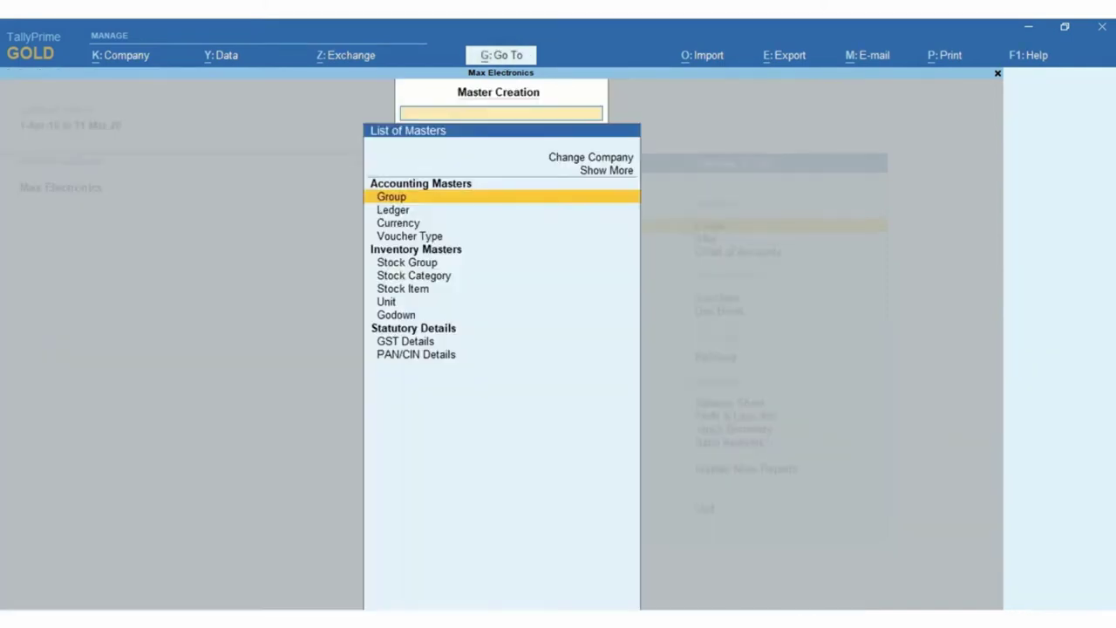
key(Escape)
key(Down)
key(Down)
key(Down)
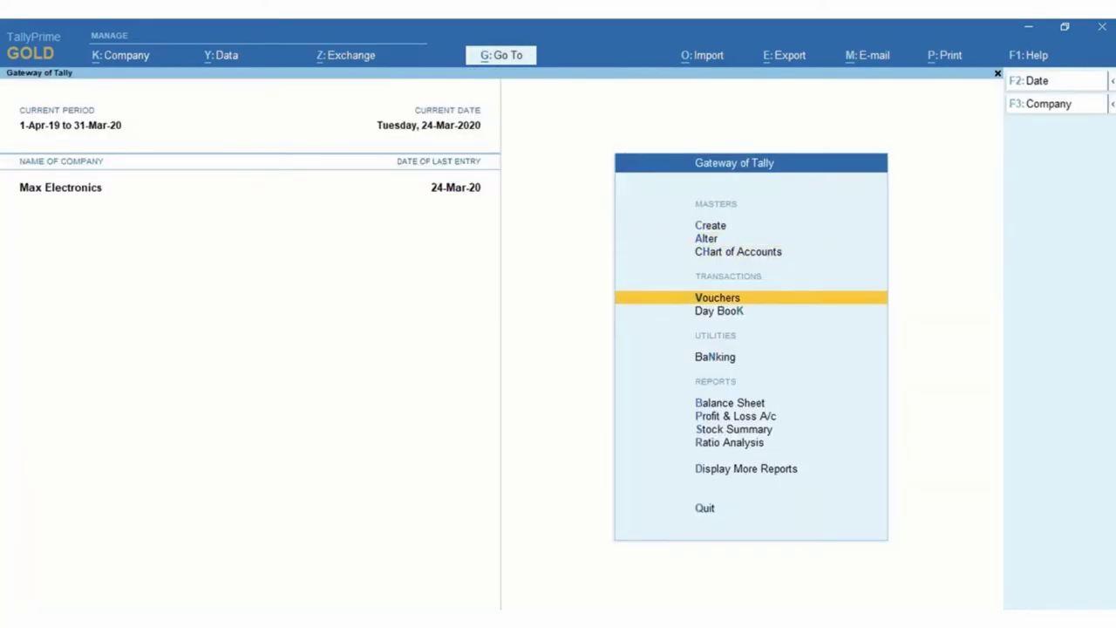
key(Return)
- Pay 30,000 from HDFC Bank to Ace Electronics
text(Hd)
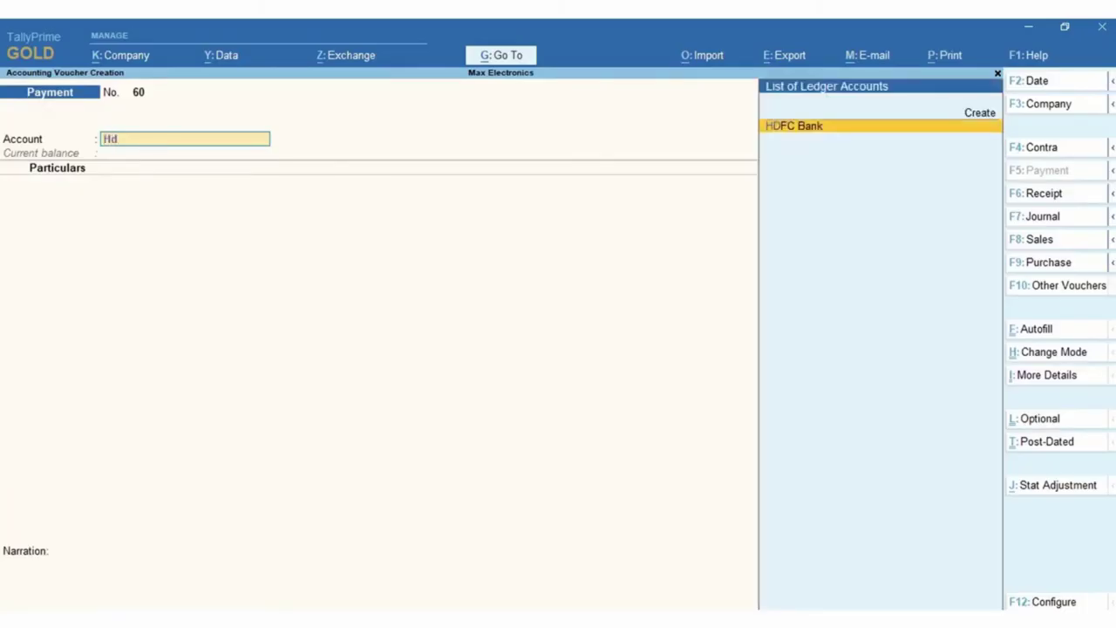
key(Return)
text(Ac)
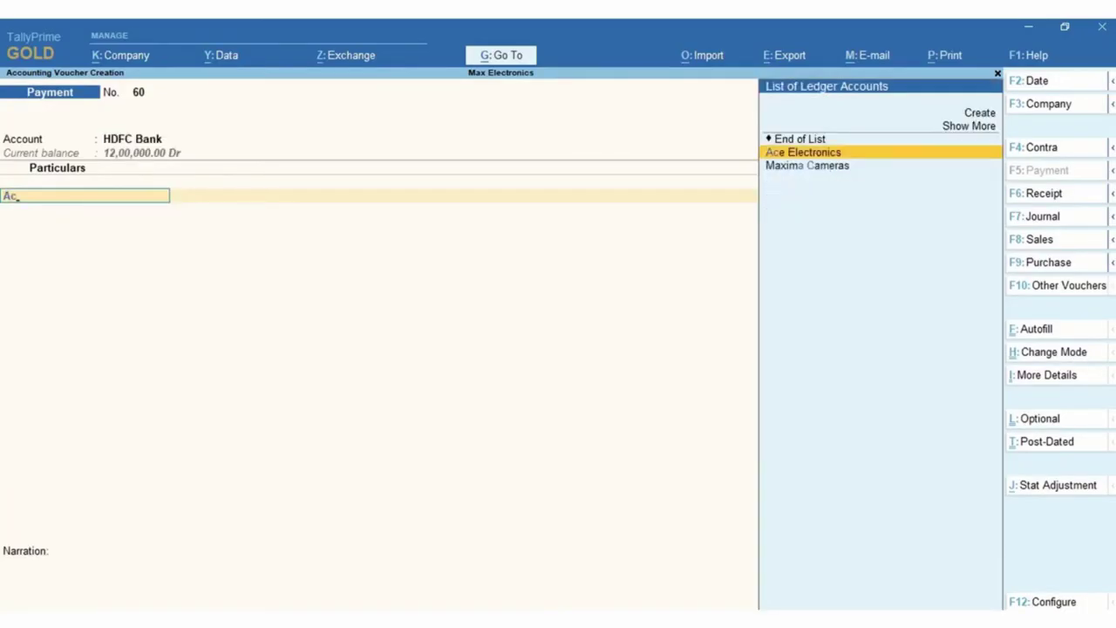
key(Return)
text(30000)
key(Return)
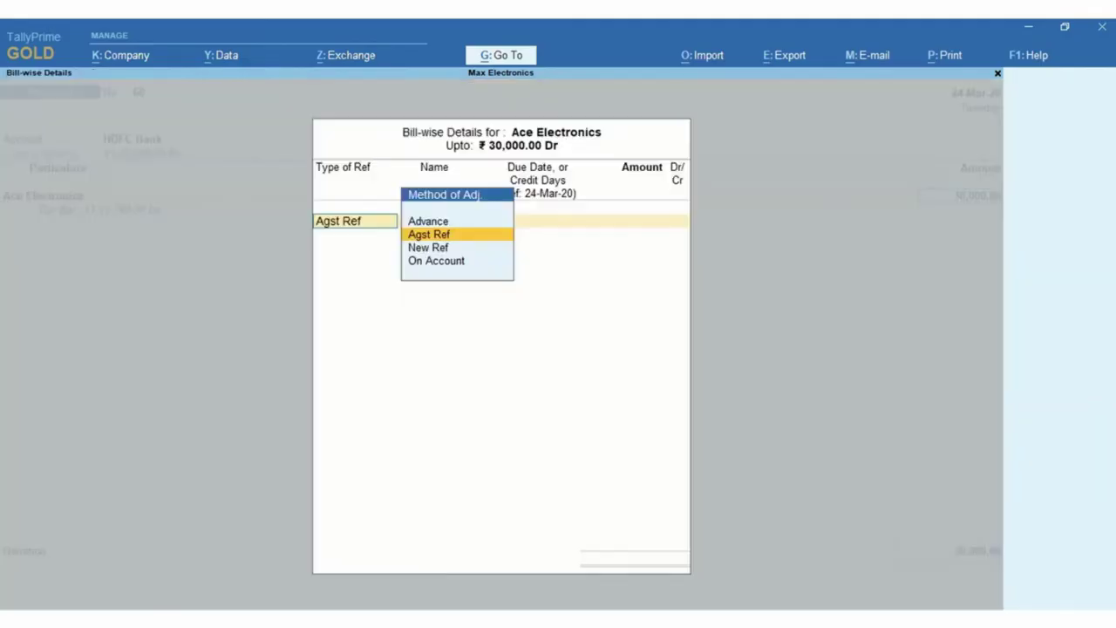
key(Down)
key(Return)
key(Return)
key(Return)
key(Return)
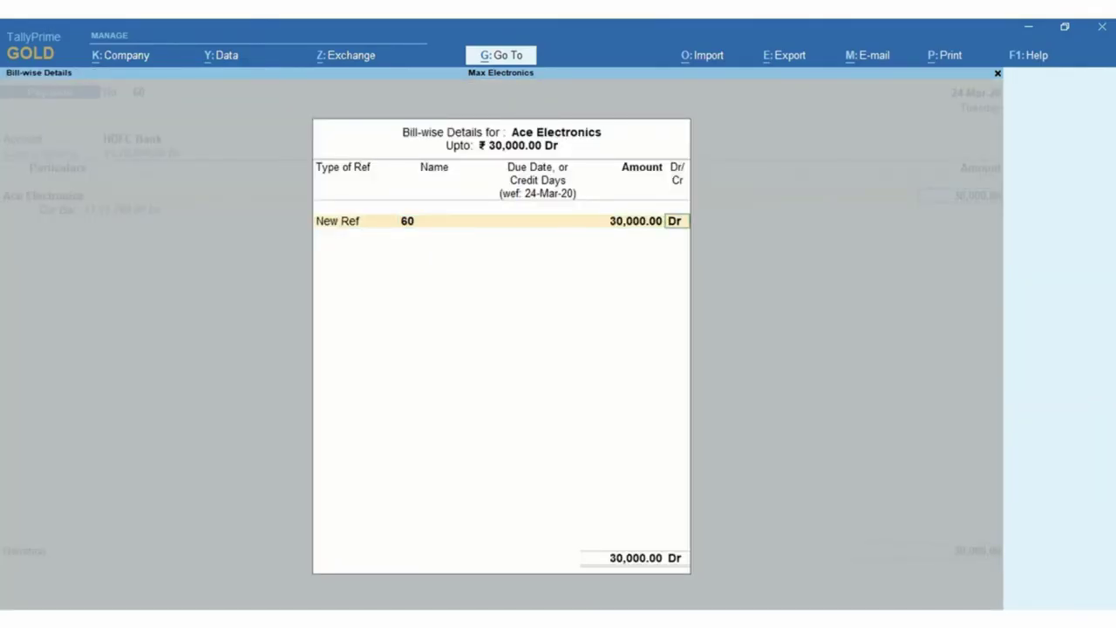
key(Return)
key(Return)
key(Return)
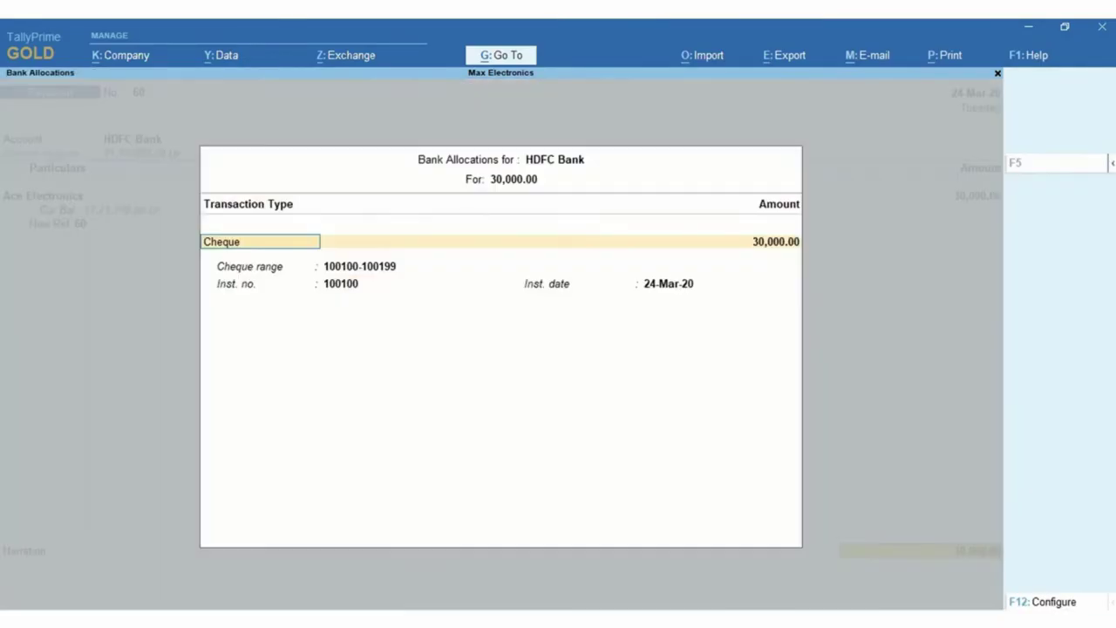
key(Return)
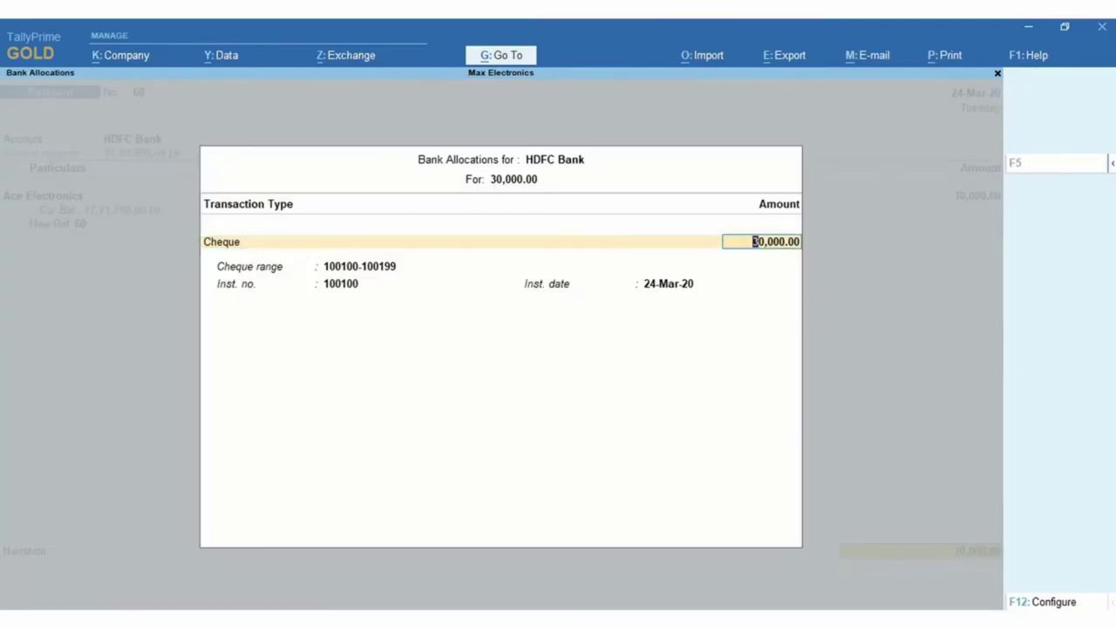
key(Return)
key(shift+Tab)
key(Down)
key(Up)
key(Return)
- Save the payment with cheque 100100 and preview the cheque
key(Return)
key(Return)
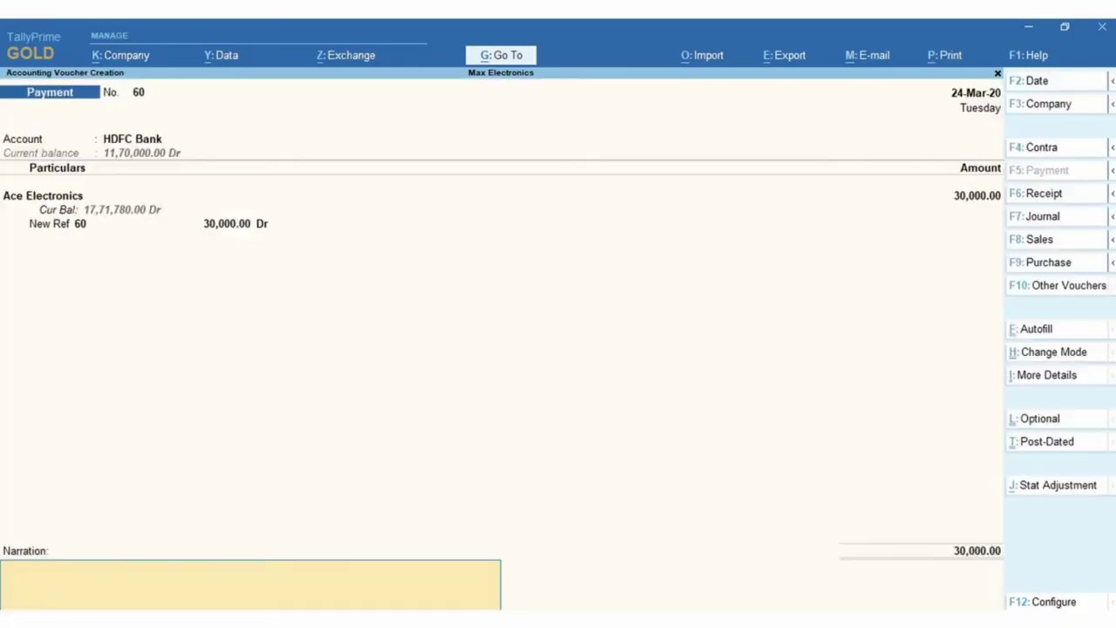
key(Return)
key(Return)
key(Left)
key(Return)
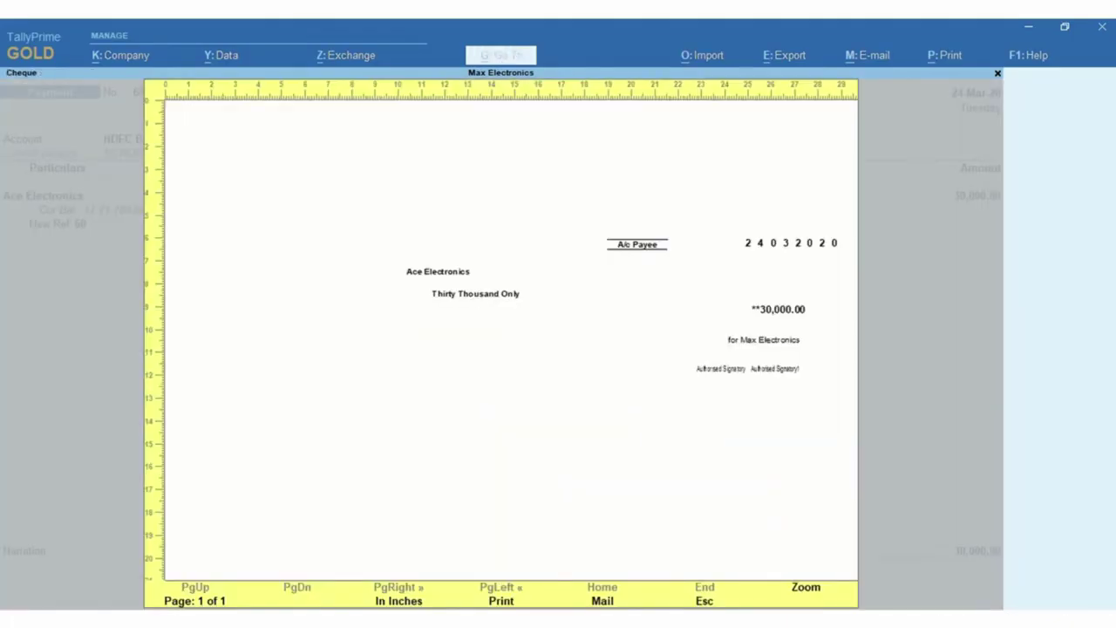
key(Escape)
key(Return)
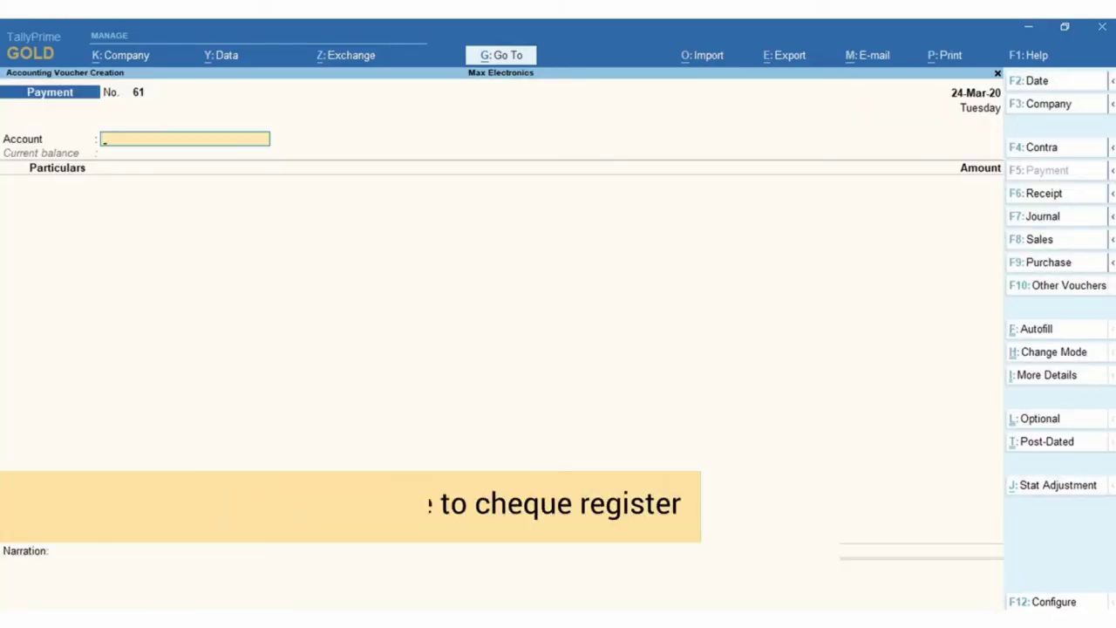
key(alt+g)
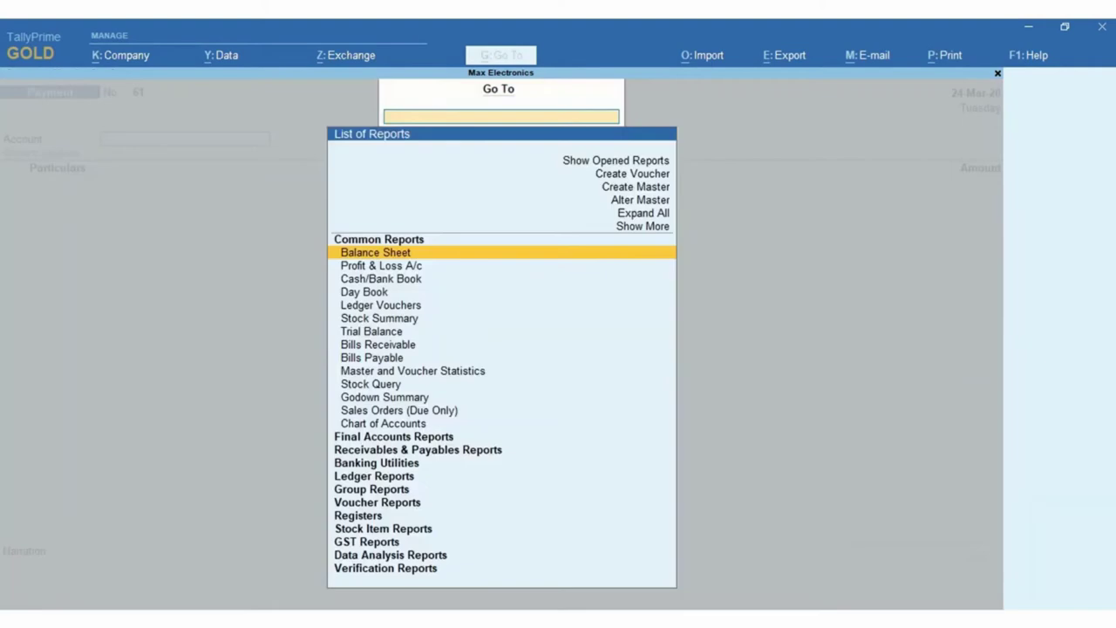
text(Cheque)
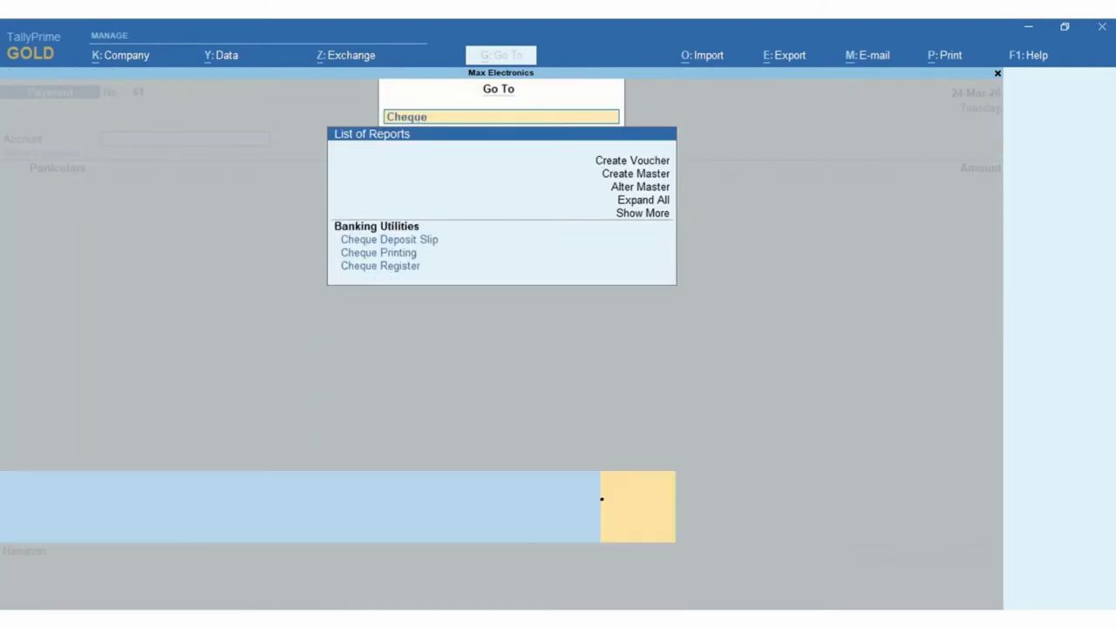
key(Down)
key(Down)
key(Down)
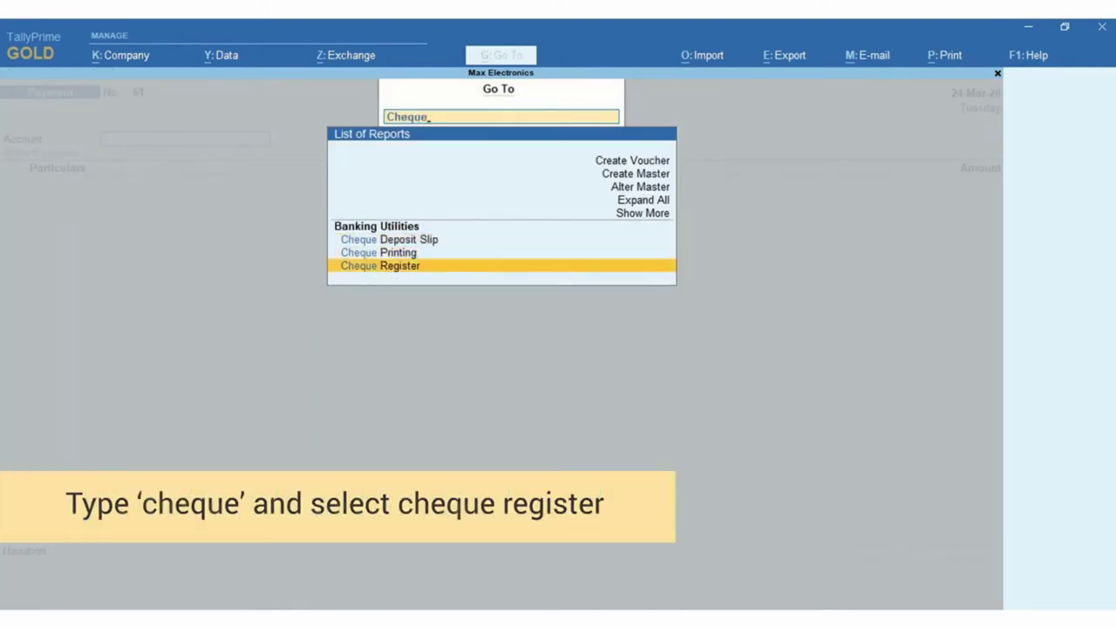
key(Return)
click(420, 170)
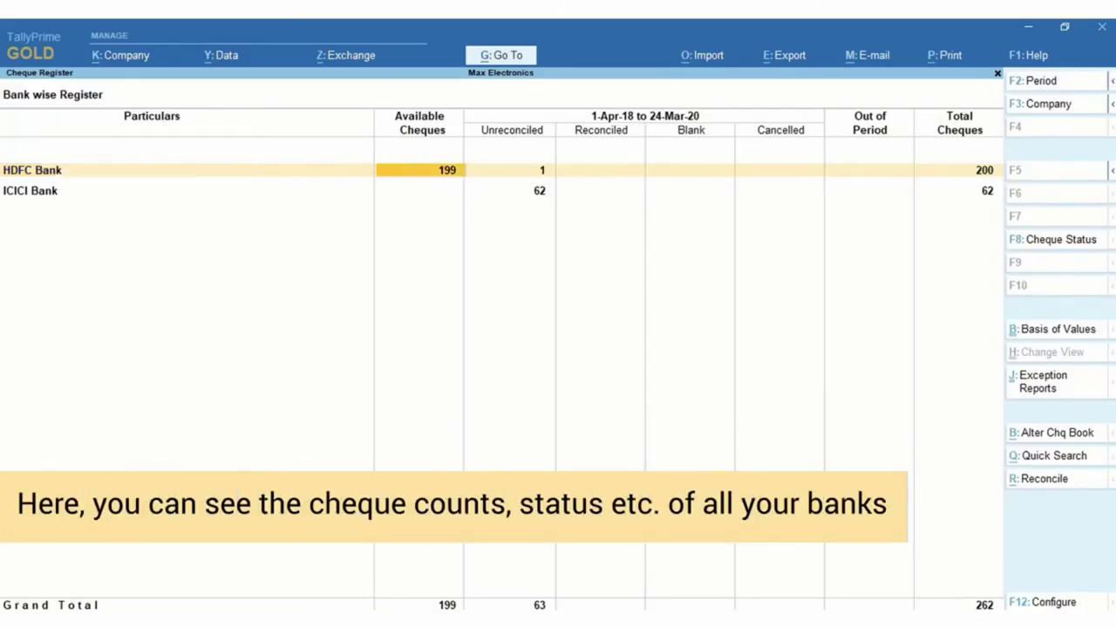
key(Return)
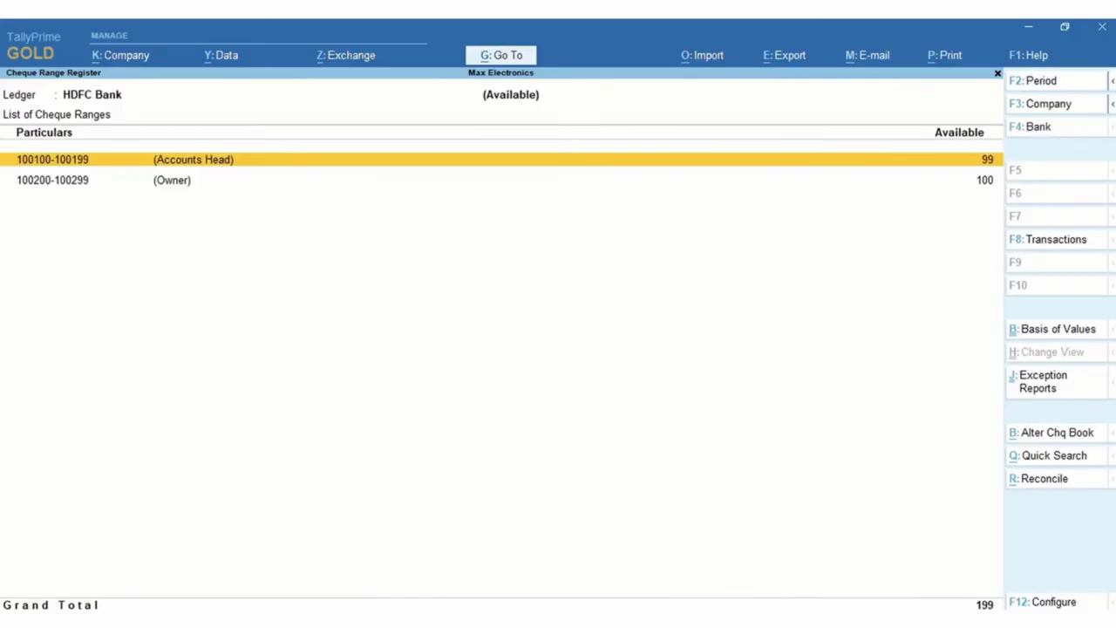
click(171, 180)
key(Return)
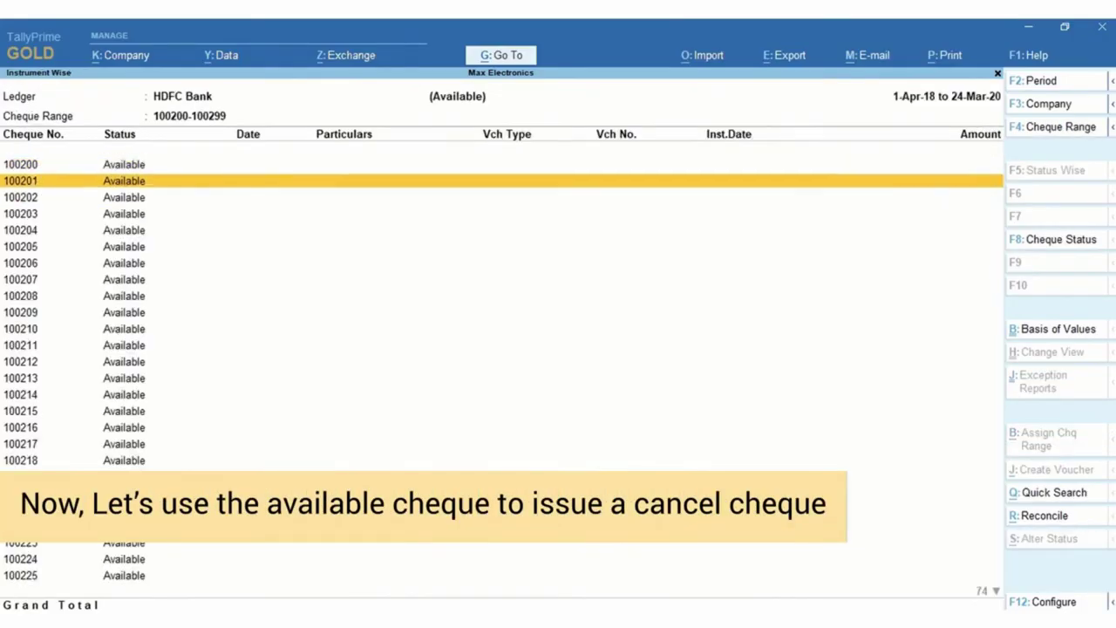
- Cancel cheque 100202 with the remark 'cheque torned during handling'
click(69, 197)
key(alt+s)
key(Down)
key(Return)
key(Return)
text(cheque torned during handling)
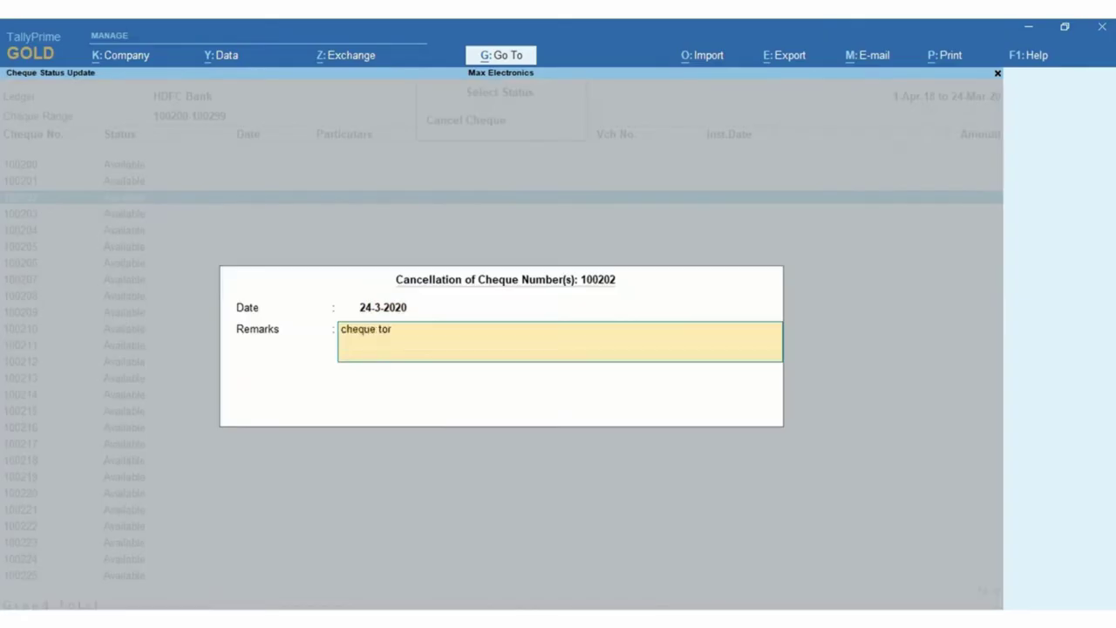
key(Return)
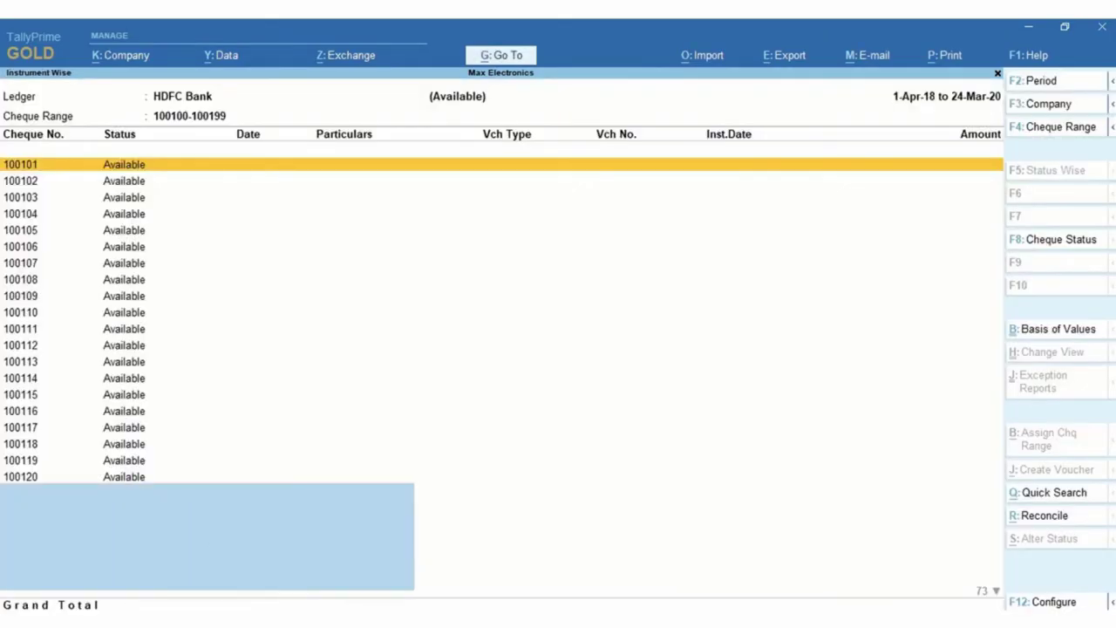
click(69, 197)
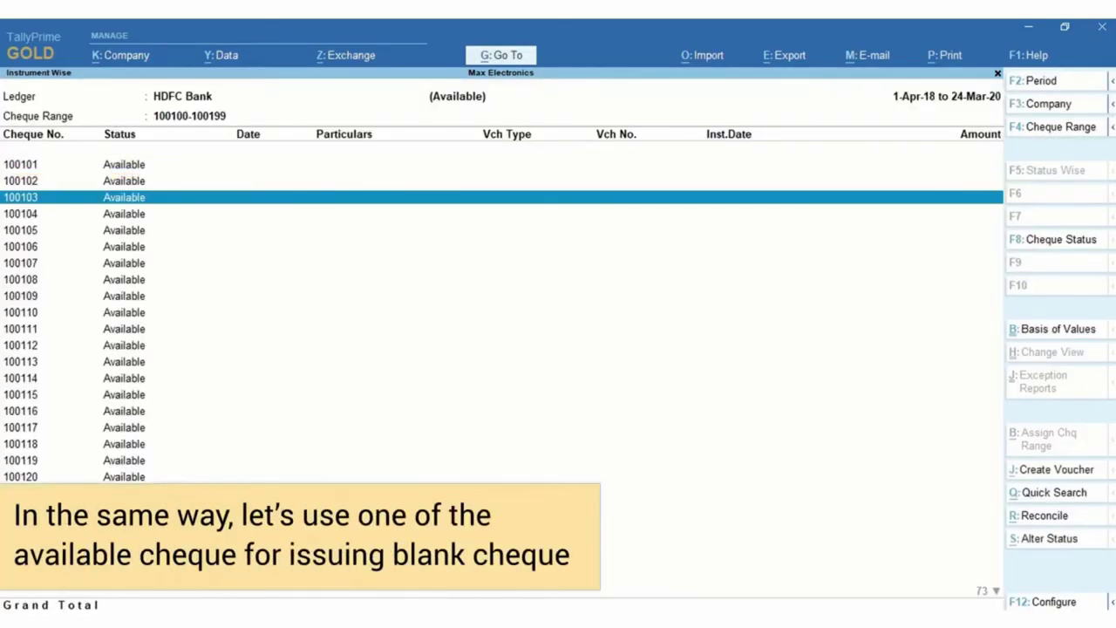
- Save cheque 100103 as a blank cheque payment to Ace Electronics with no amount
key(alt+s)
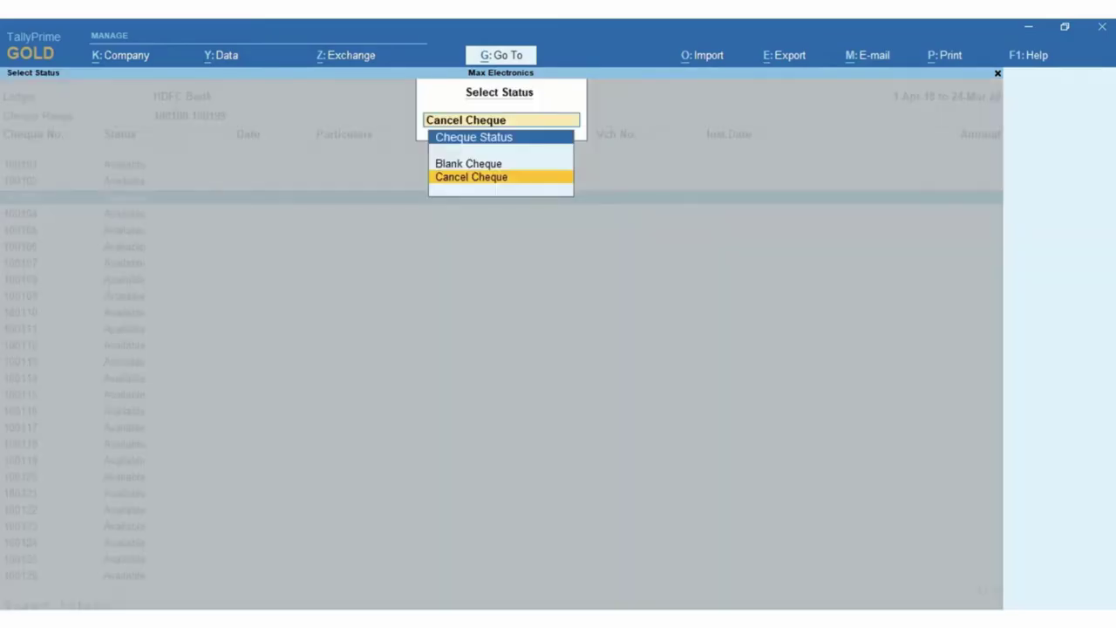
key(Up)
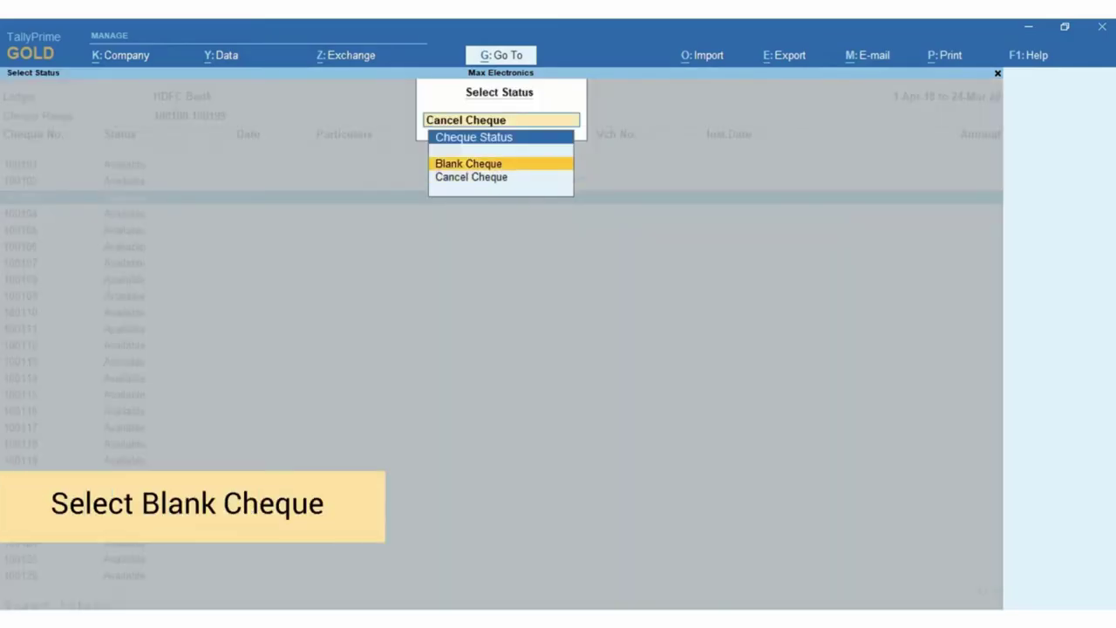
key(Return)
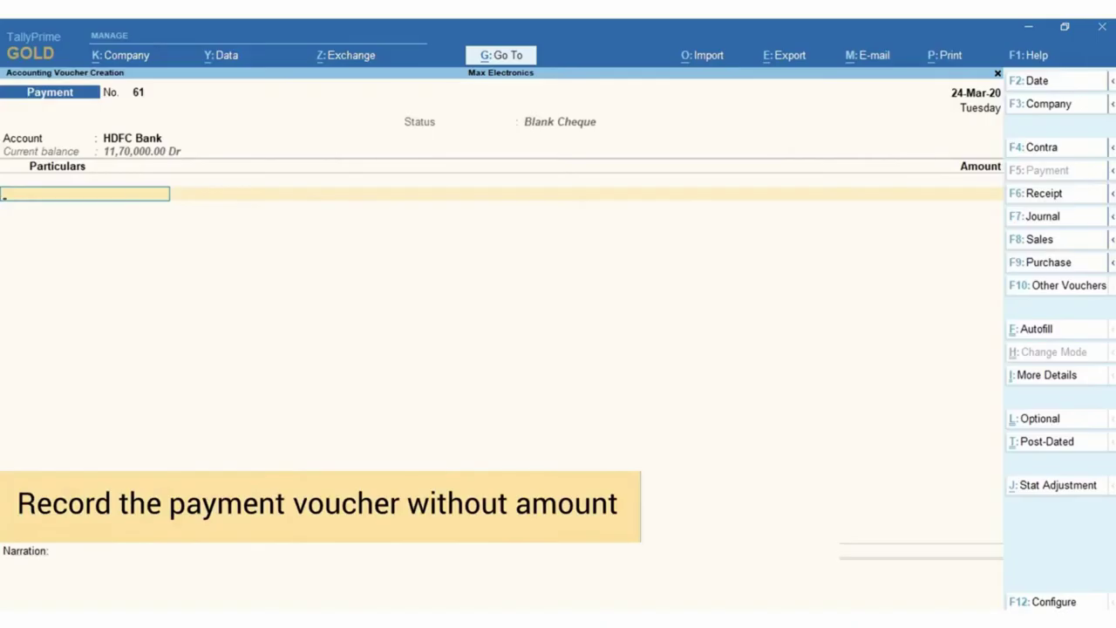
key(Return)
key(Return)
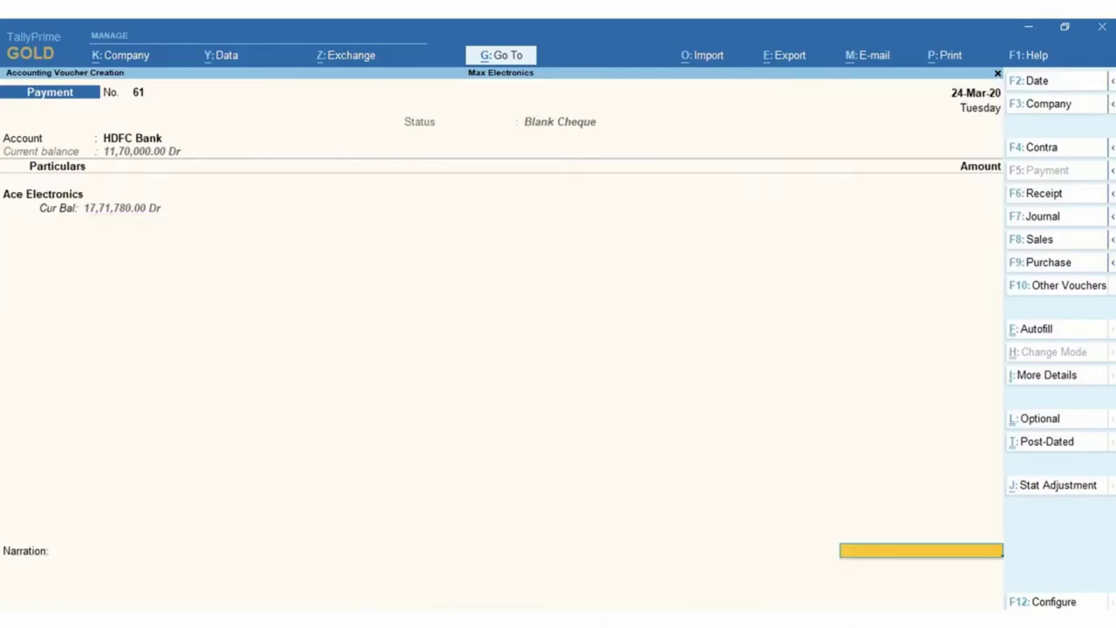
key(Return)
key(Return)
key(Return)
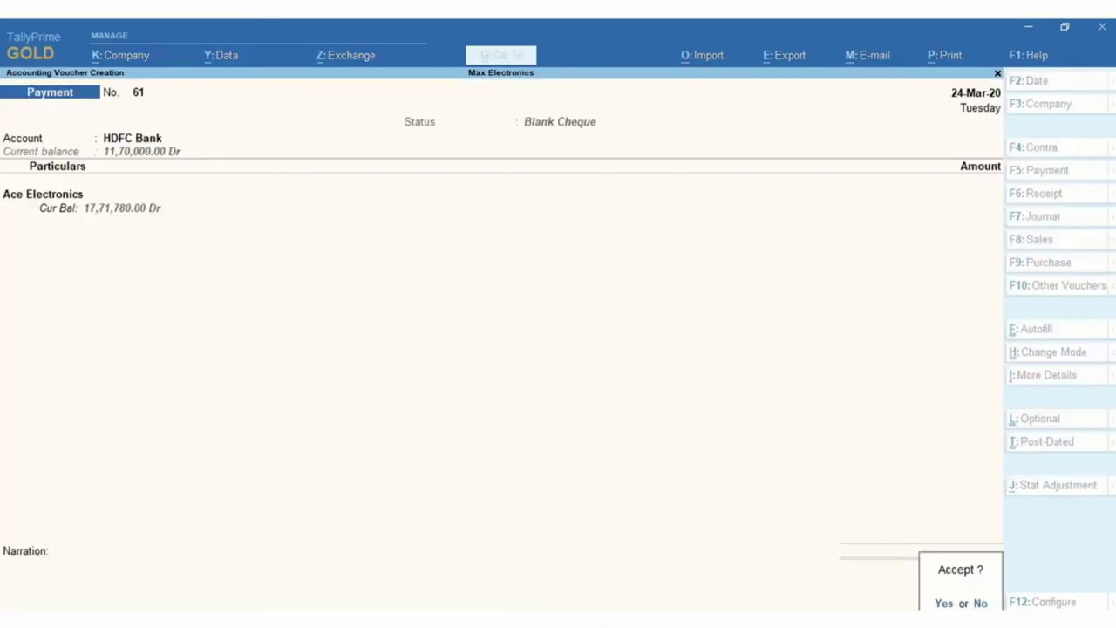
key(y)
- Preview and print the blank cheque, then return to the Bank-wise Cheque Register
key(i)
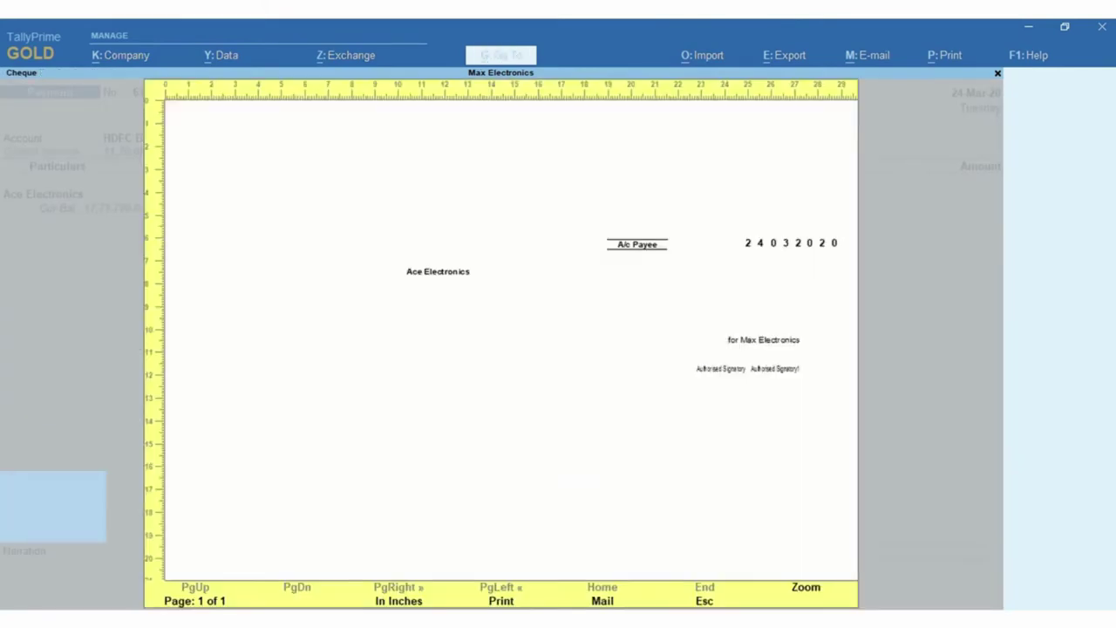
key(Escape)
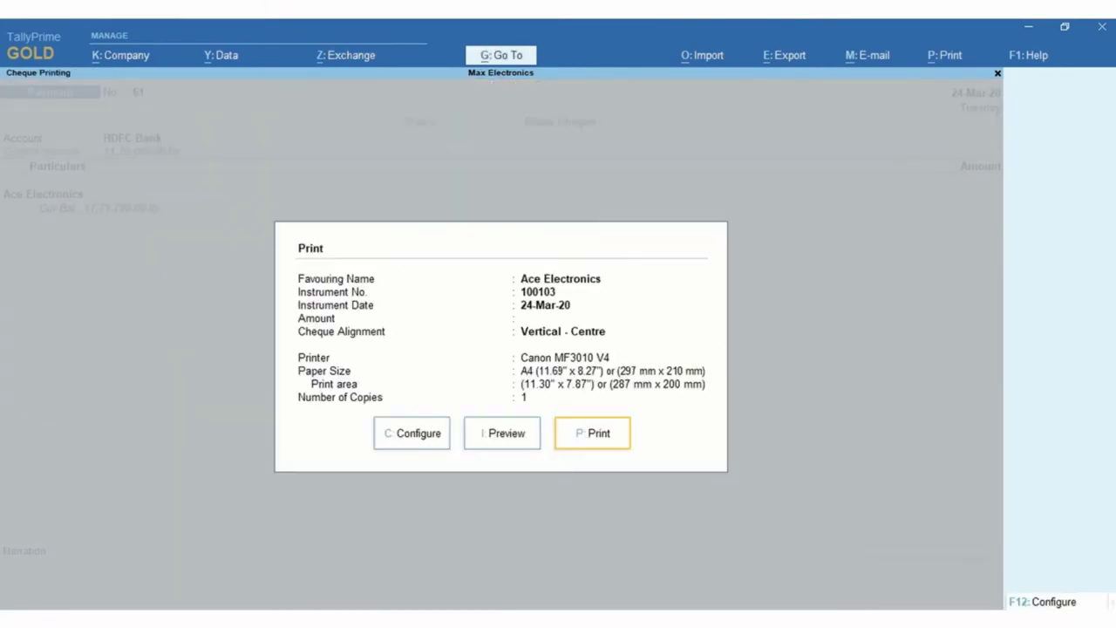
key(Escape)
key(Escape)
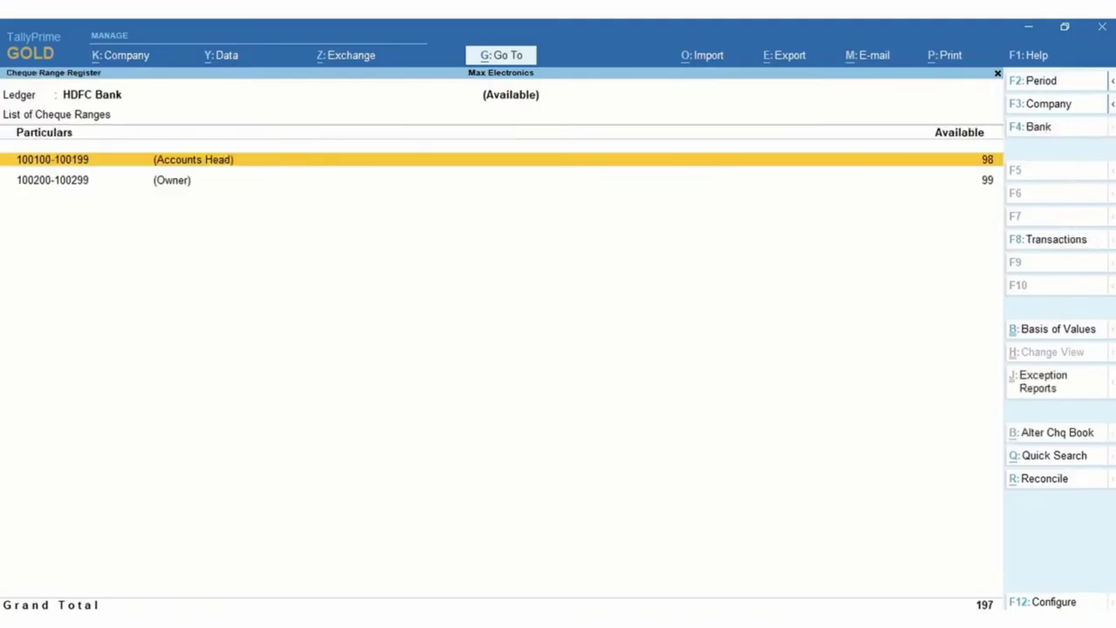
key(Escape)
key(Right)
key(Right)
key(Right)
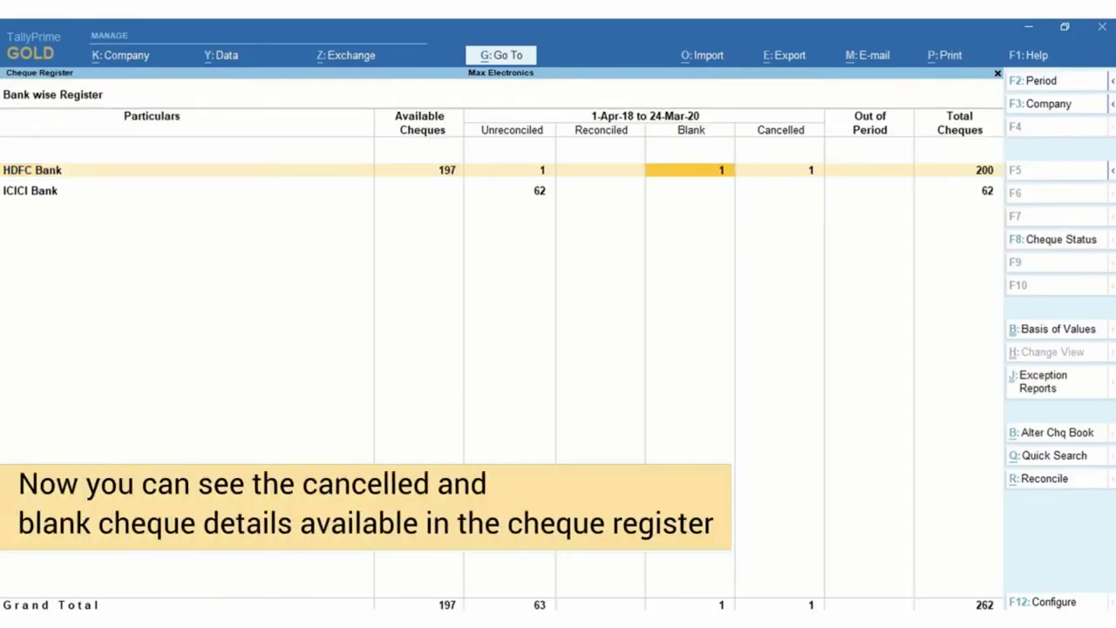
key(Right)
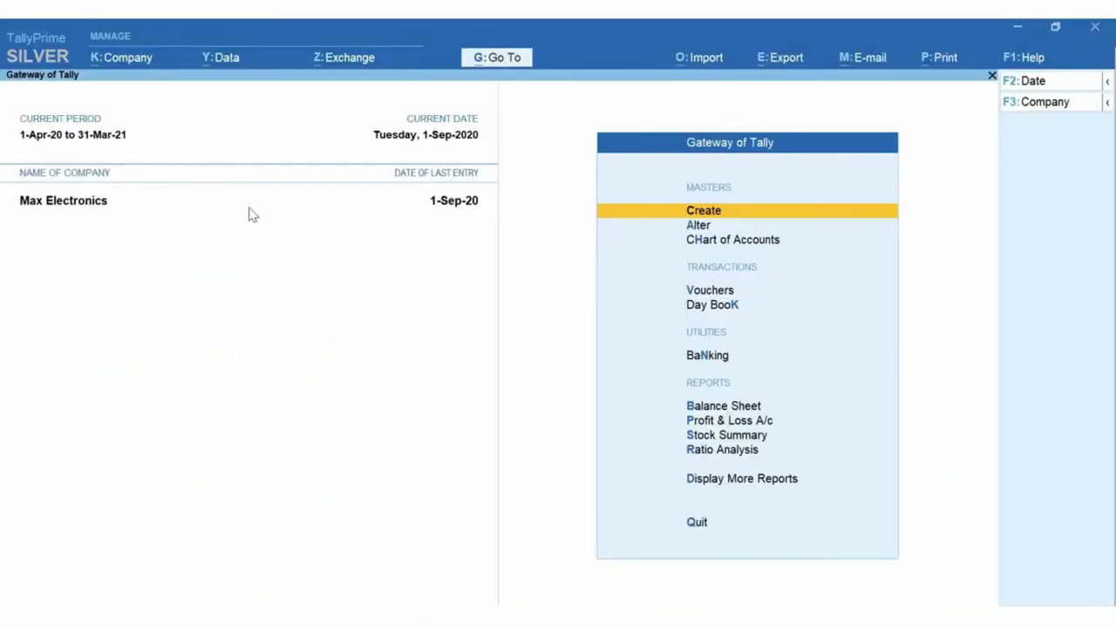
- Add 1 Dell monitor at 8,000 and 2 Asus 16.6 inch Monitors
key(v)
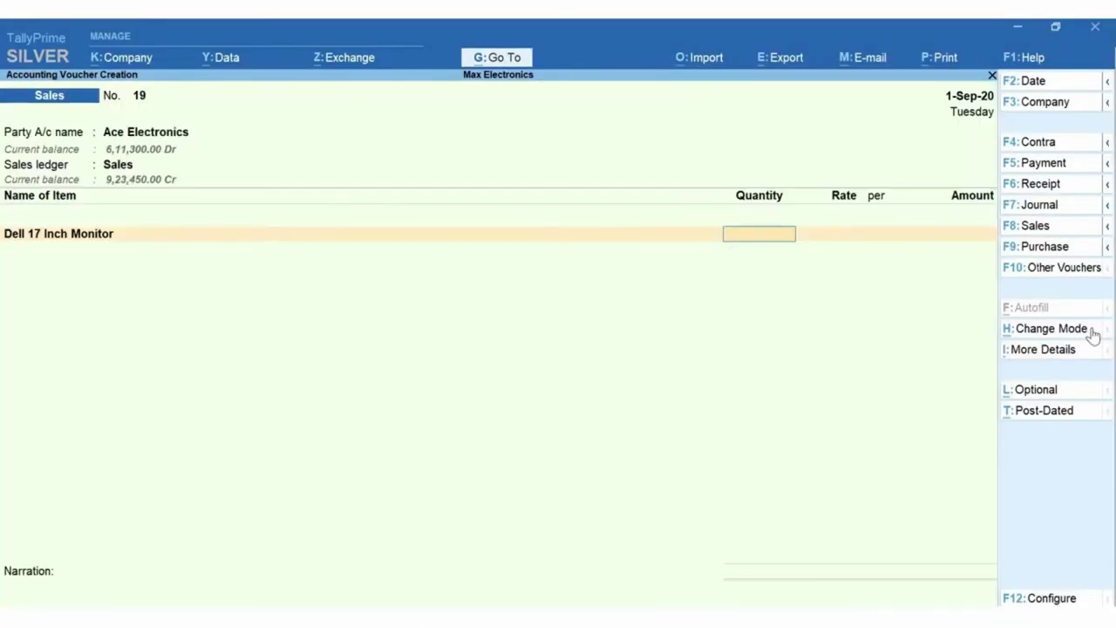
text(1)
key(Return)
key(Return)
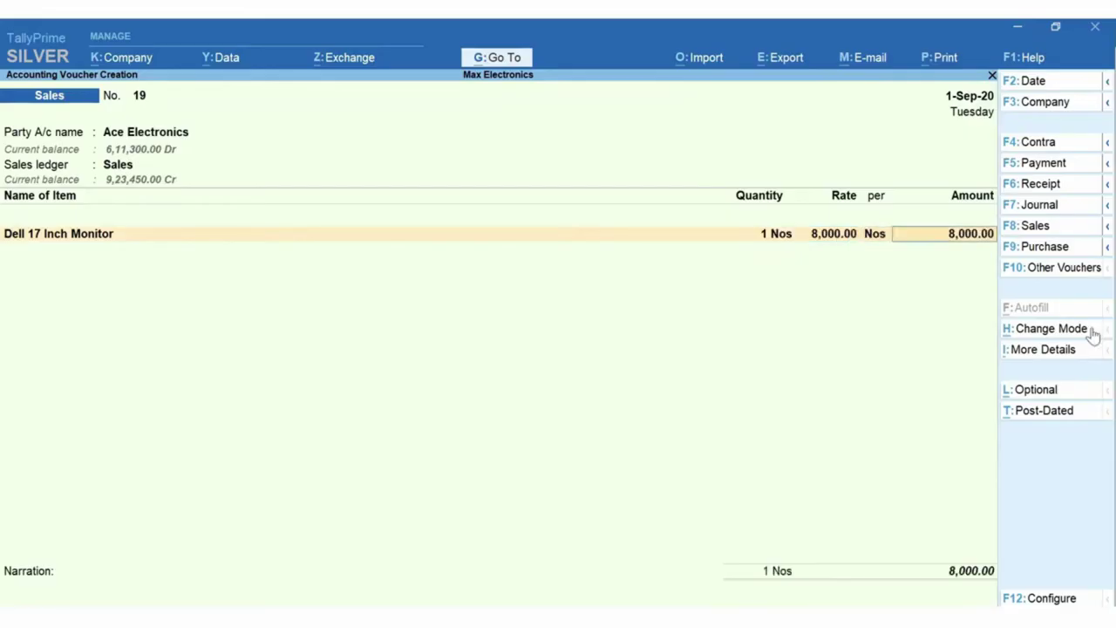
key(Return)
key(Down)
key(Down)
key(Down)
key(Return)
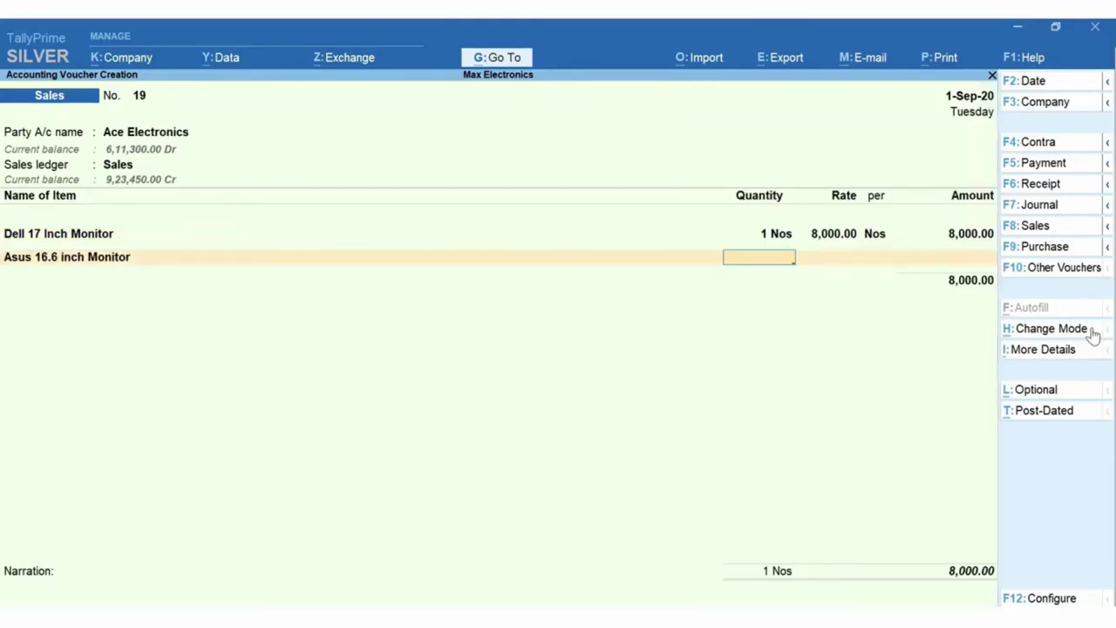
text(2)
key(Return)
key(Return)
key(Return)
key(Return)
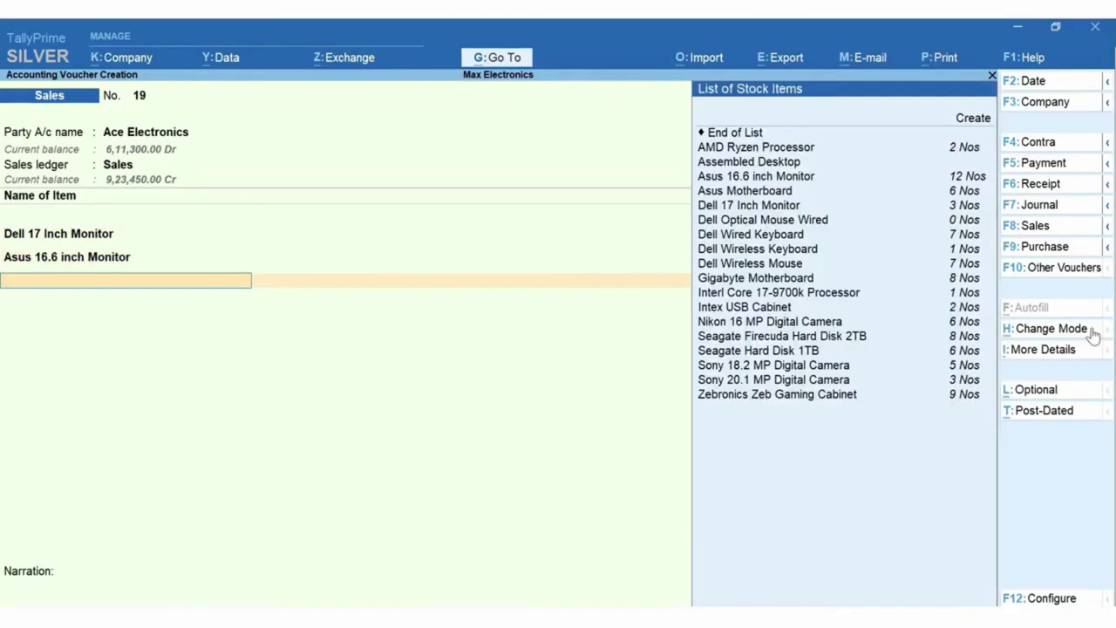
- Add 3 Dell Wireless Mice at 650 and 2 Intel processors, totalling 89,950
text(dell wireless m)
key(Return)
text(3)
key(Return)
key(Return)
key(Return)
key(Return)
text(interl)
key(Return)
text(2)
key(Return)
key(Return)
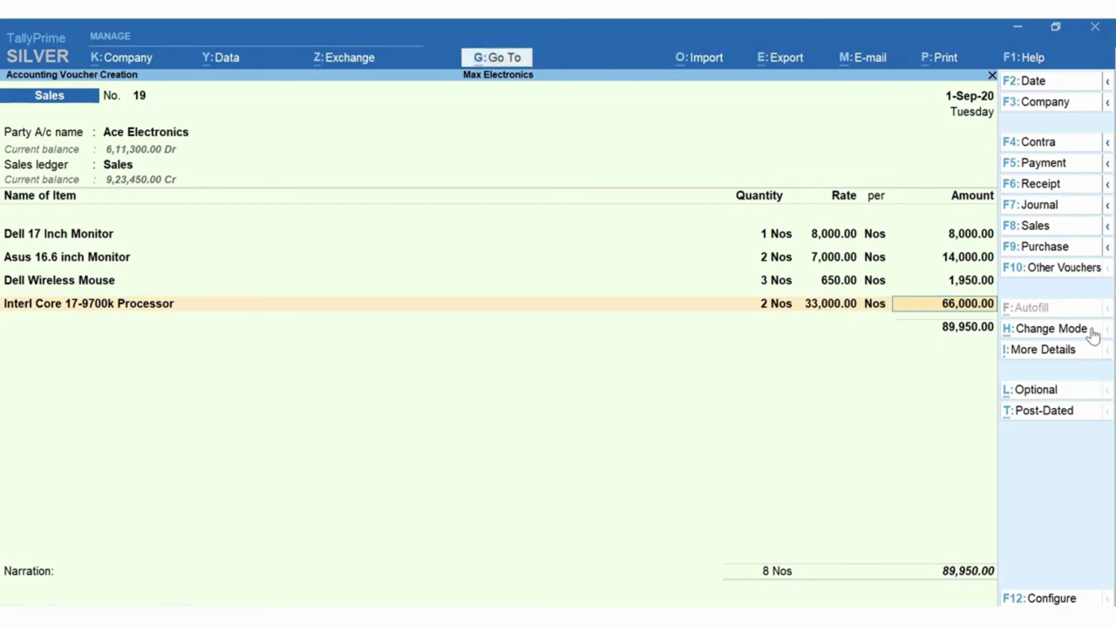
key(alt+g)
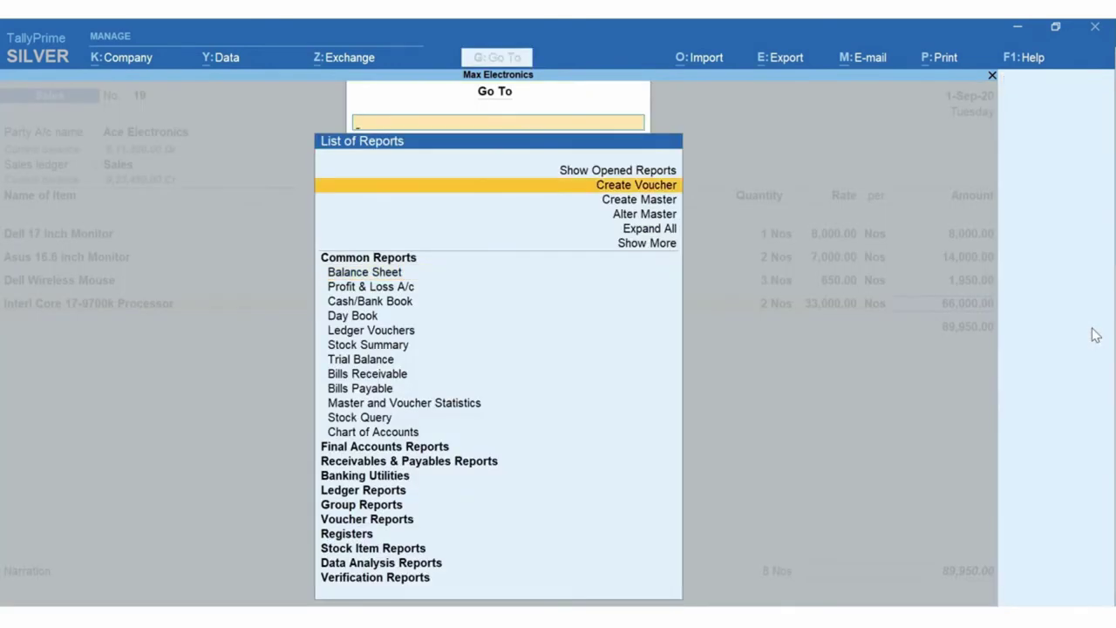
- Save a Hi-Tech Computer World sales bill for 3 Asus 16.6 inch Monitors at 7,000
key(Return)
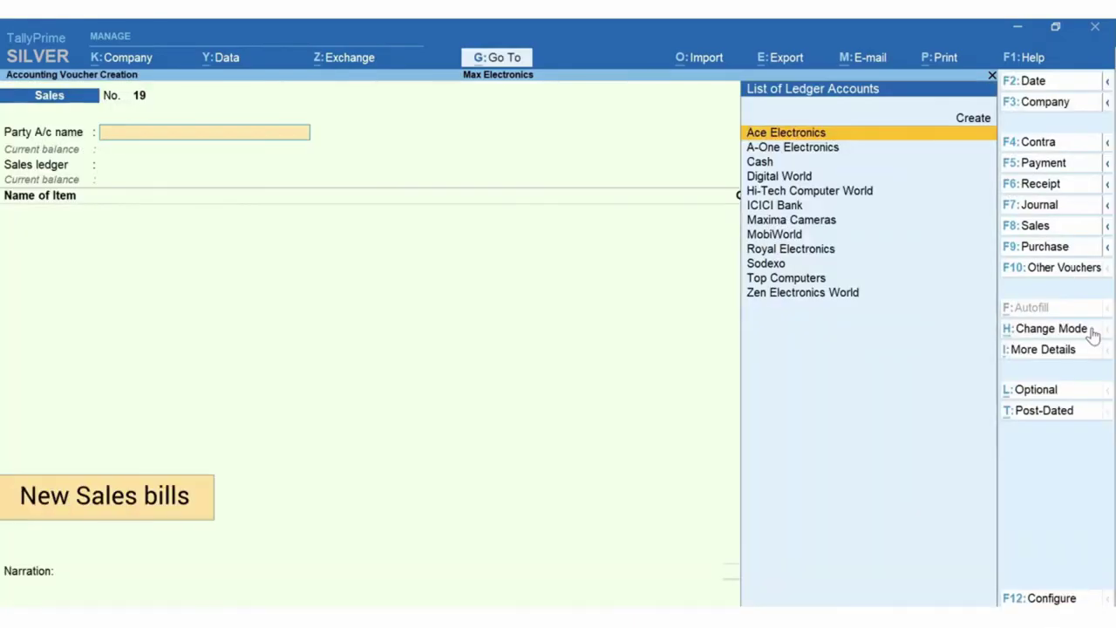
text(Hi)
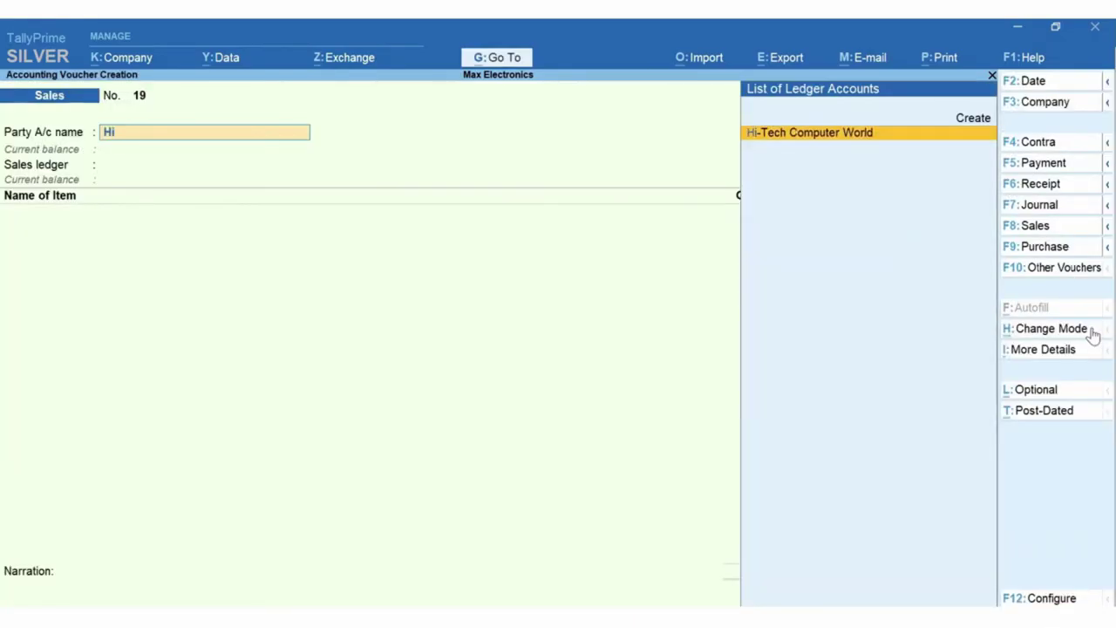
key(Return)
key(Return)
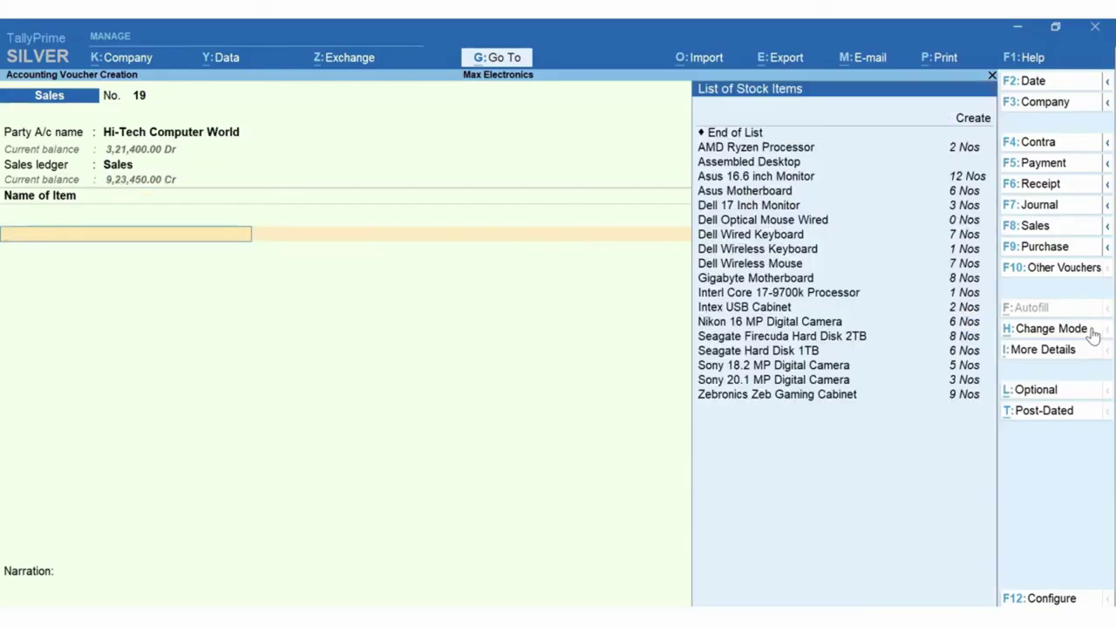
text(As)
key(Down)
key(Down)
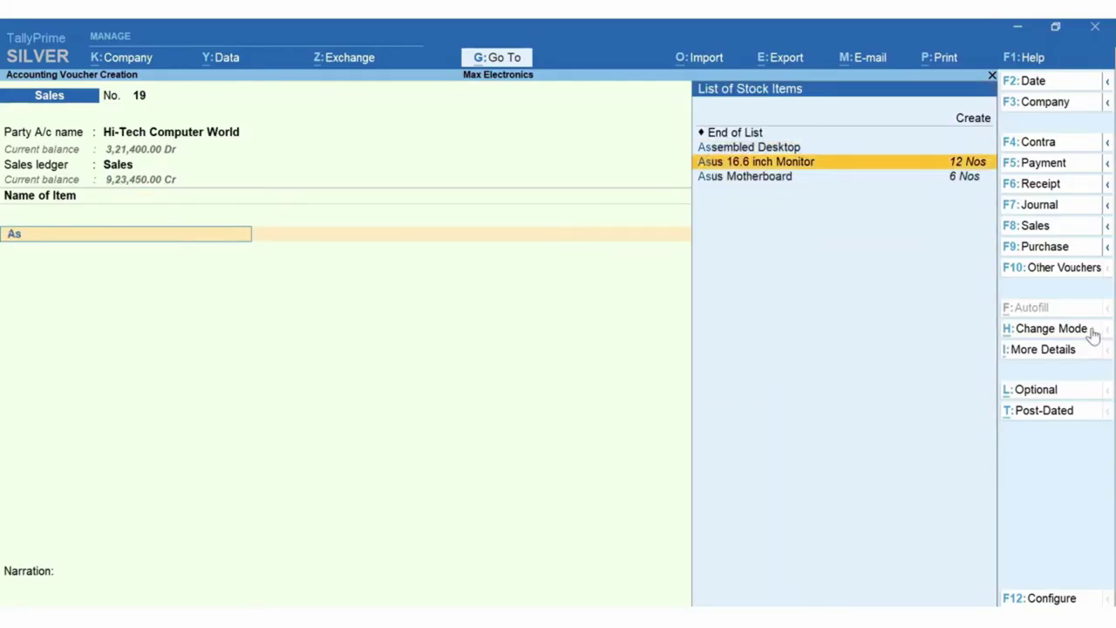
key(Return)
text(3)
key(Return)
key(Return)
key(Return)
key(Return)
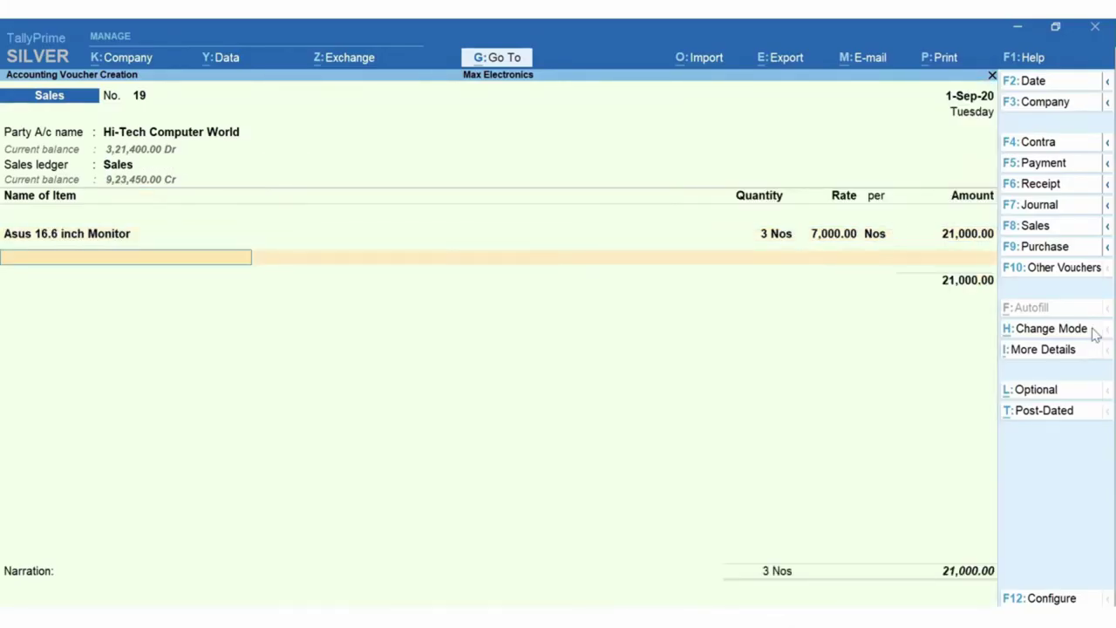
key(Return)
key(Return)
key(Return)
key(Return)
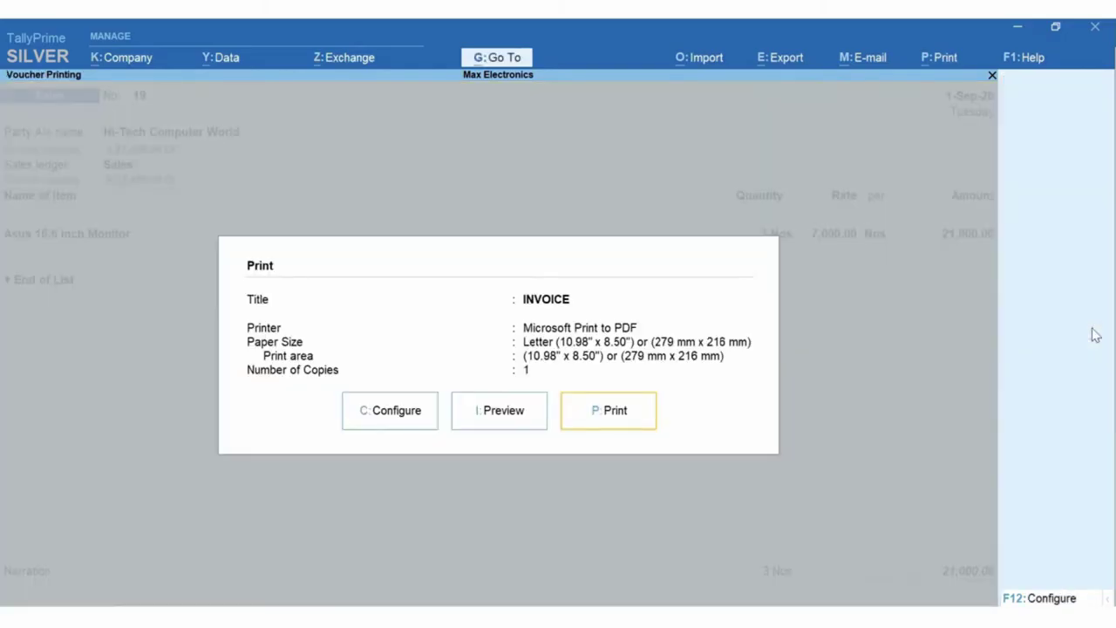
key(Escape)
key(Return)
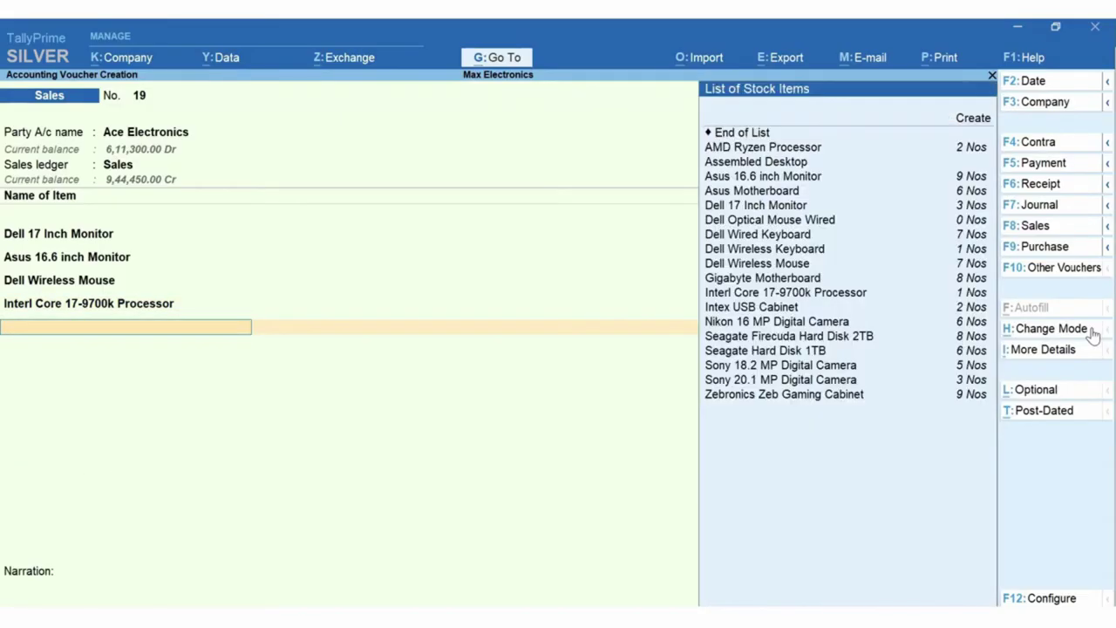
- Add 1 Intex USB Cabinet and 1 Dell Wireless Keyboard, then search reports for 'Stock'
key(Return)
text(1)
key(Return)
key(Return)
key(Return)
key(Return)
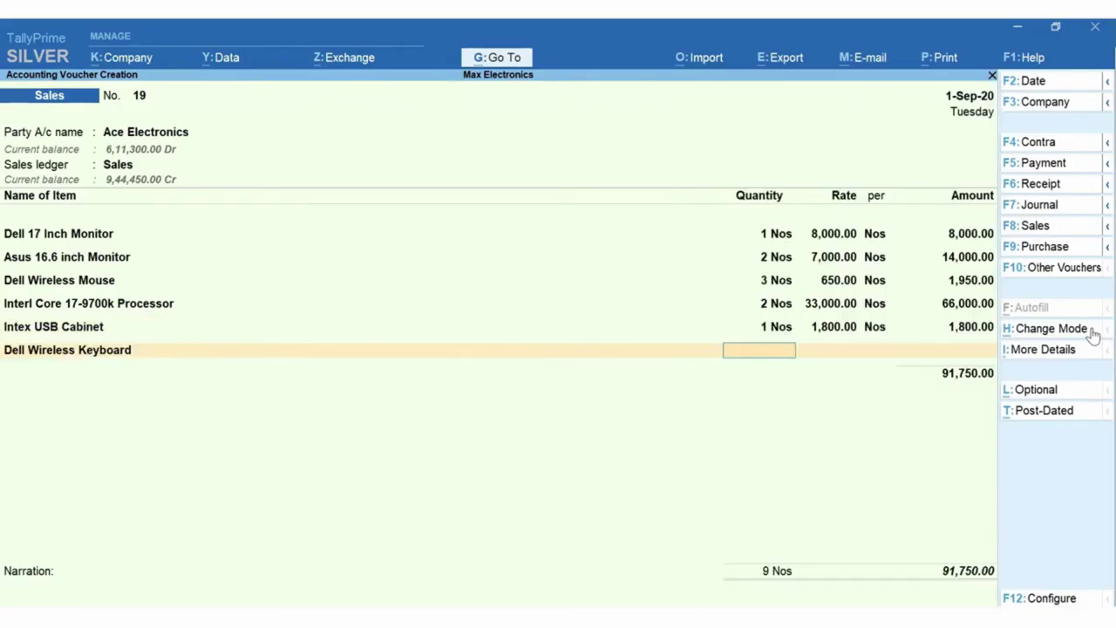
text(1 Nos)
key(Return)
key(Return)
key(Return)
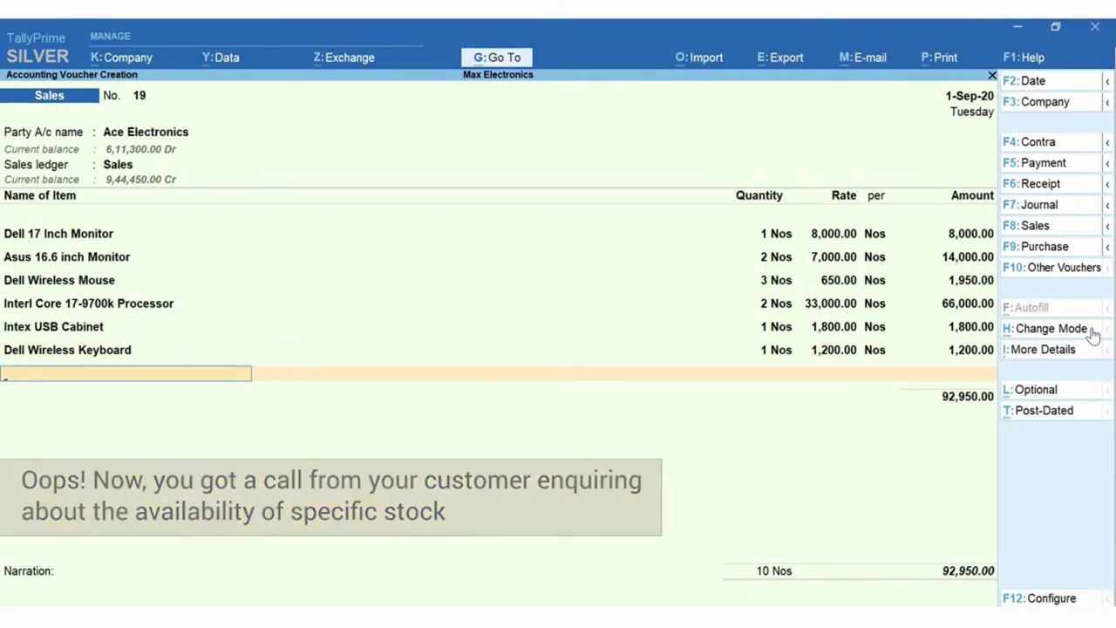
key(alt+g)
text(Stock)
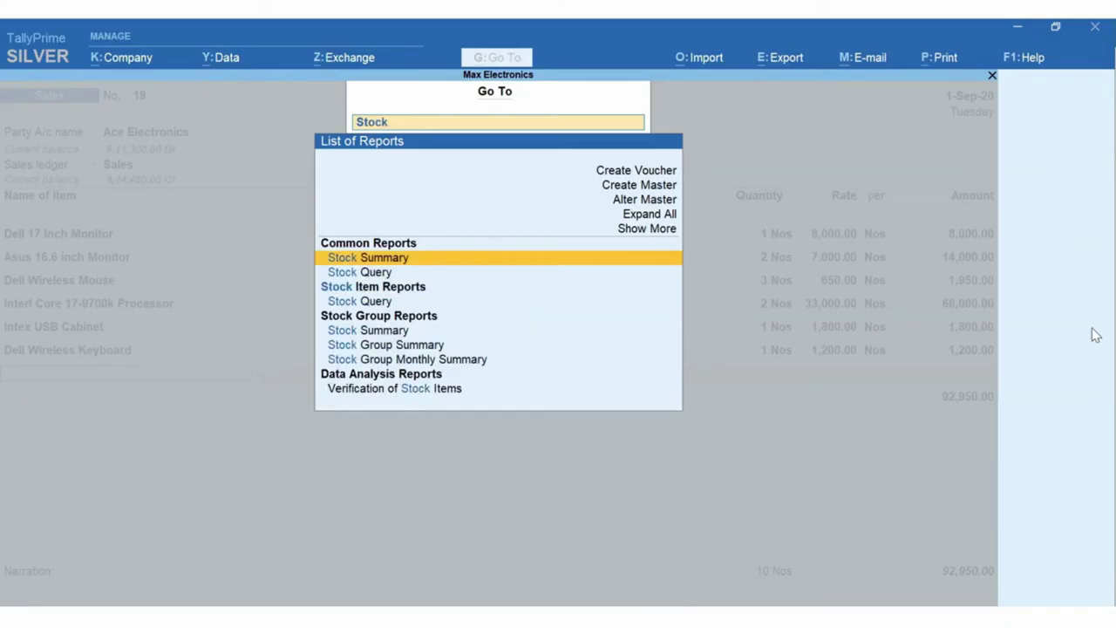
- Drill from Stock Summary through Cabinet to Intex USB Cabinet's monthly summary (2 Nos)
key(Return)
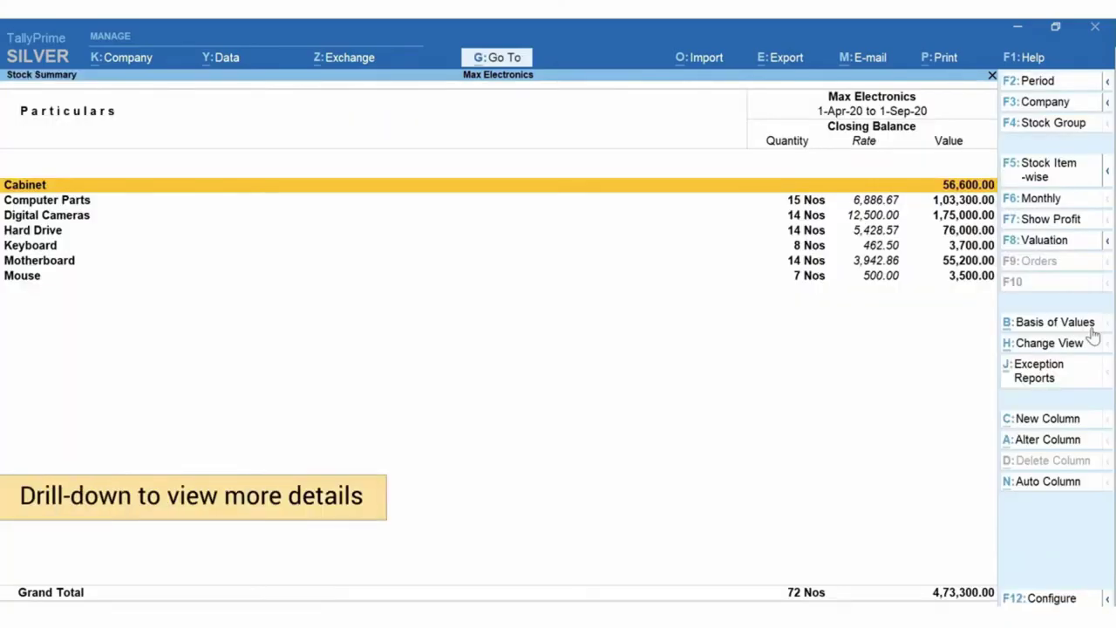
key(Return)
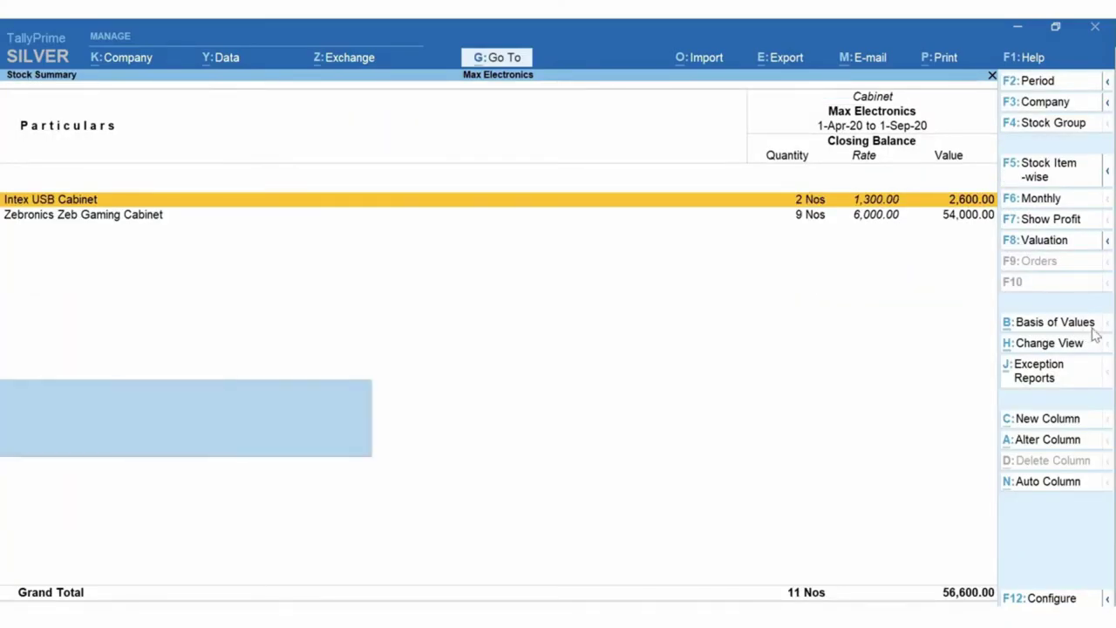
key(Return)
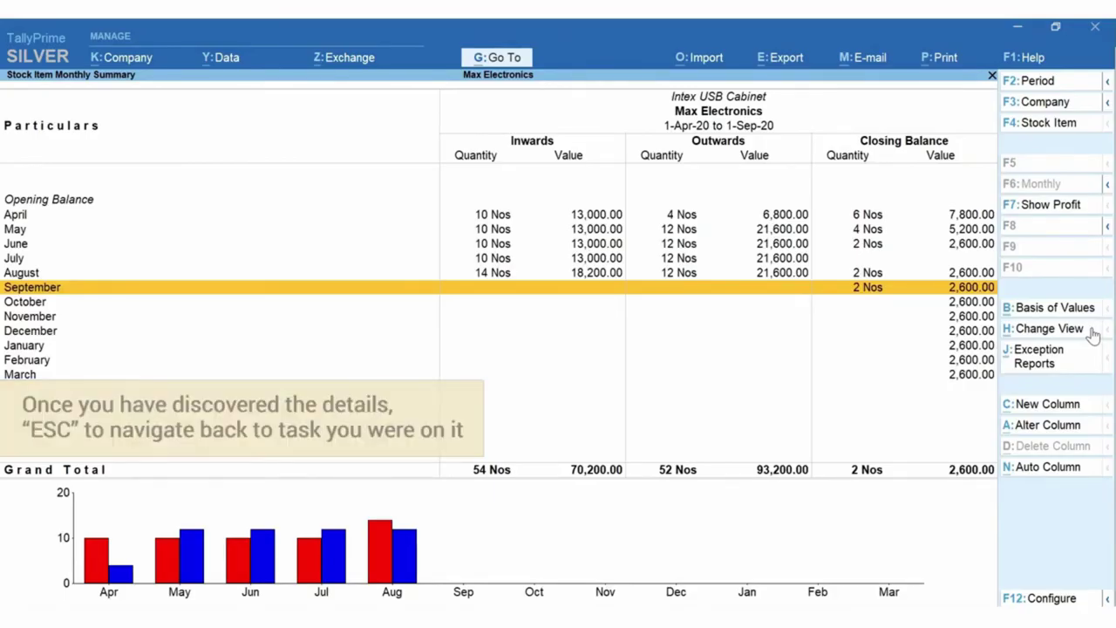
key(Escape)
key(Escape)
key(Escape)
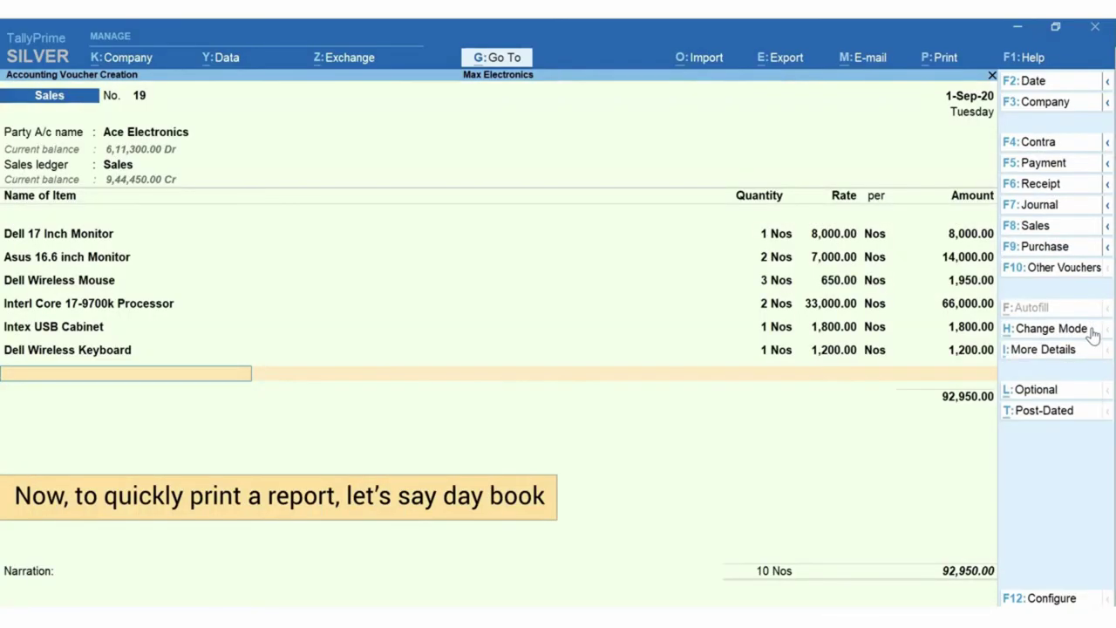
- Choose the Day Book for printing and view its print preview at full size
key(alt+p)
key(Down)
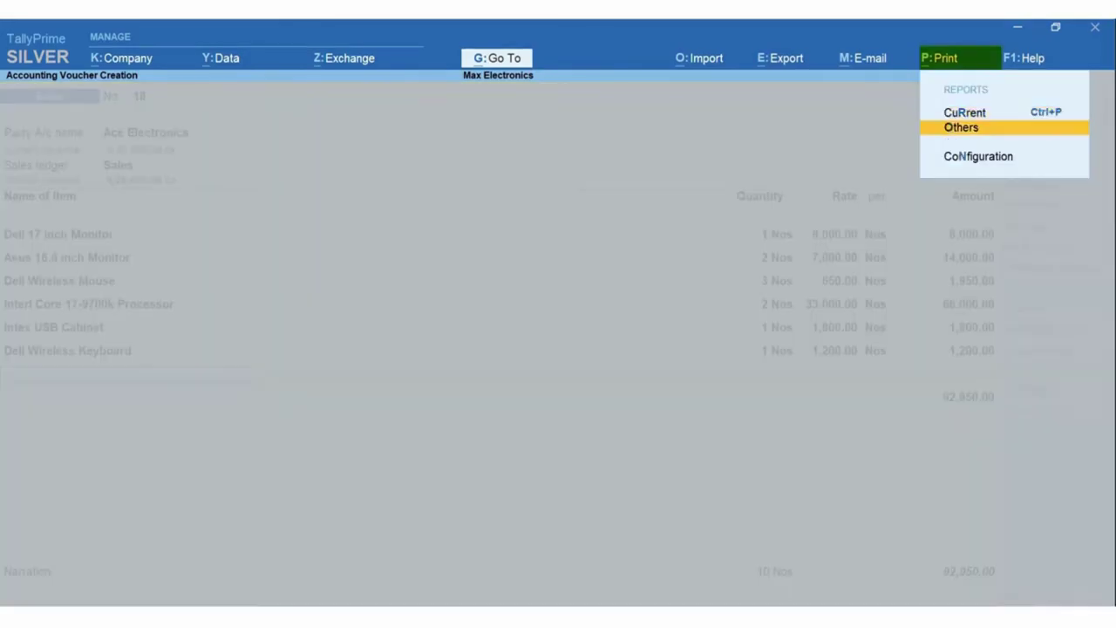
key(Return)
text(Day)
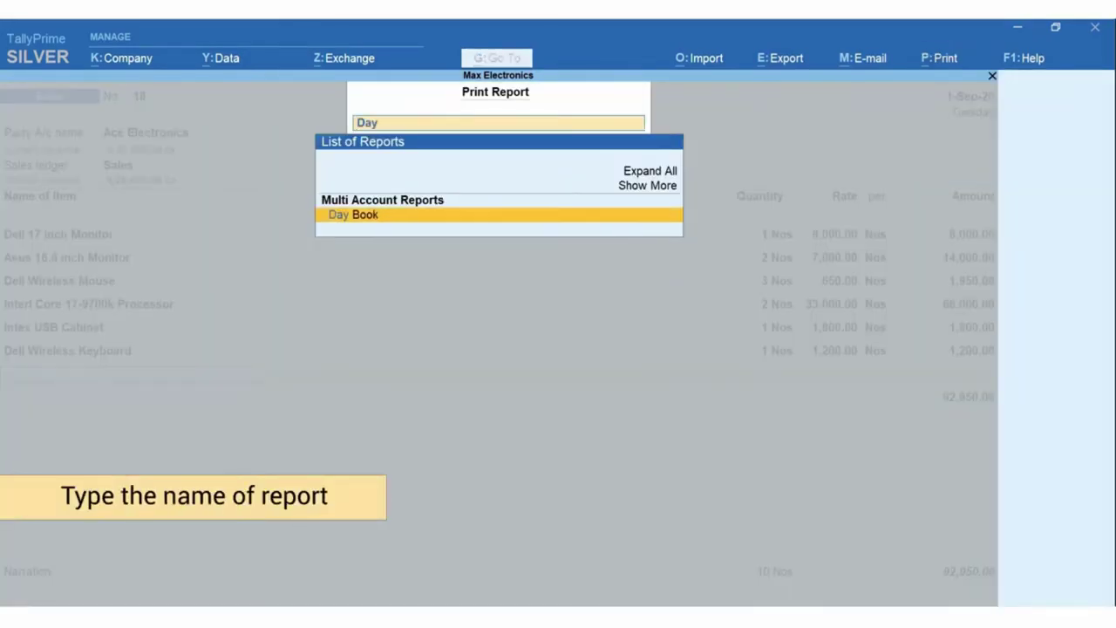
key(Return)
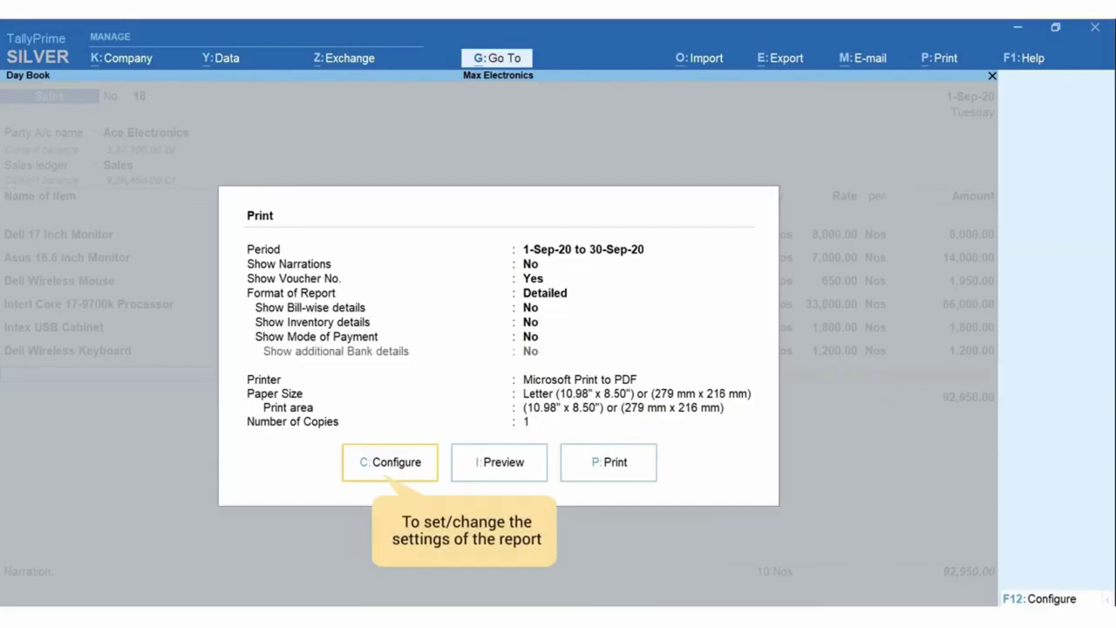
key(Right)
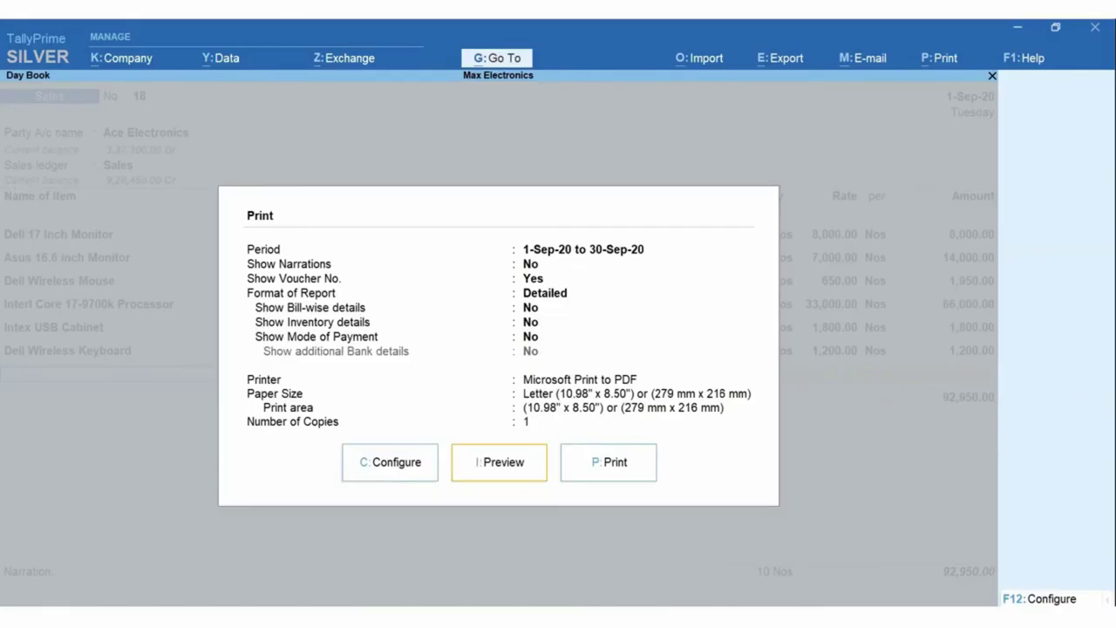
key(Return)
key(Return)
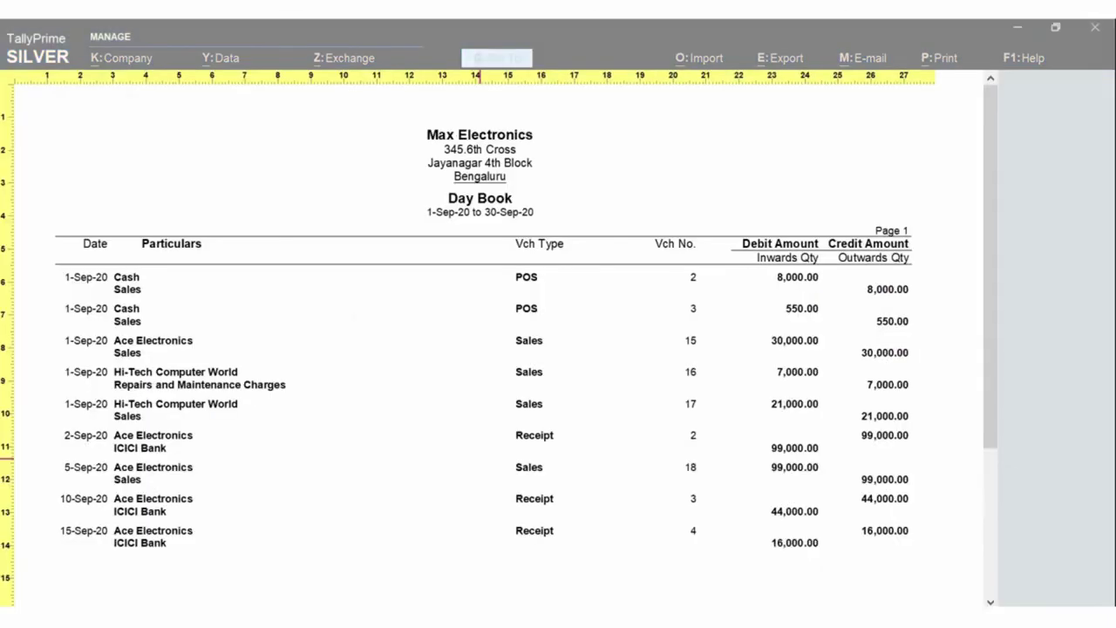
key(Return)
key(Escape)
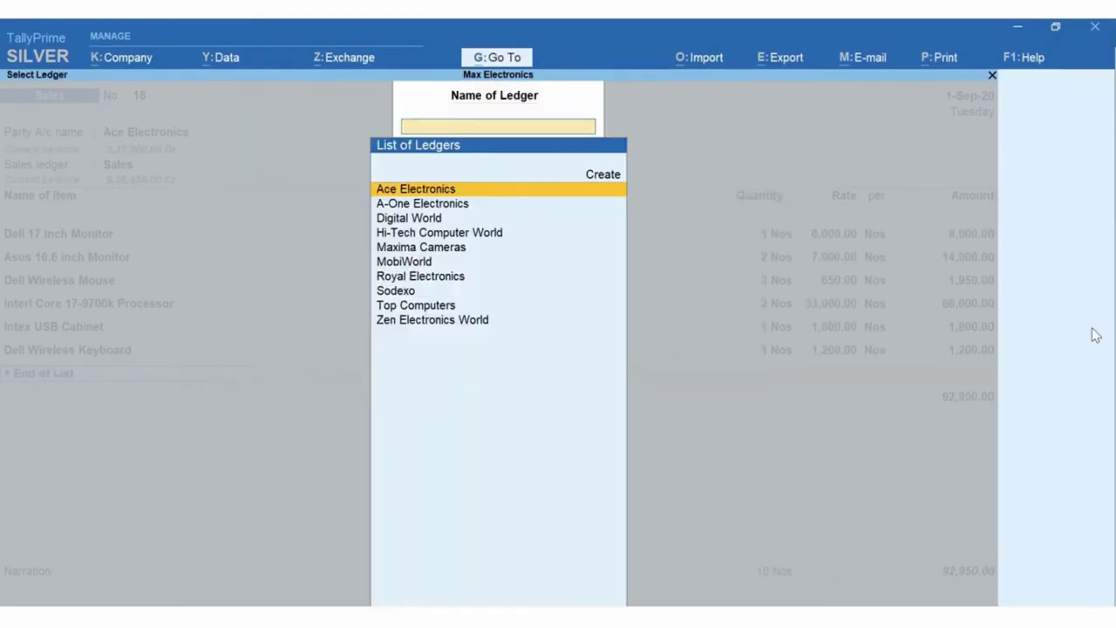
key(Return)
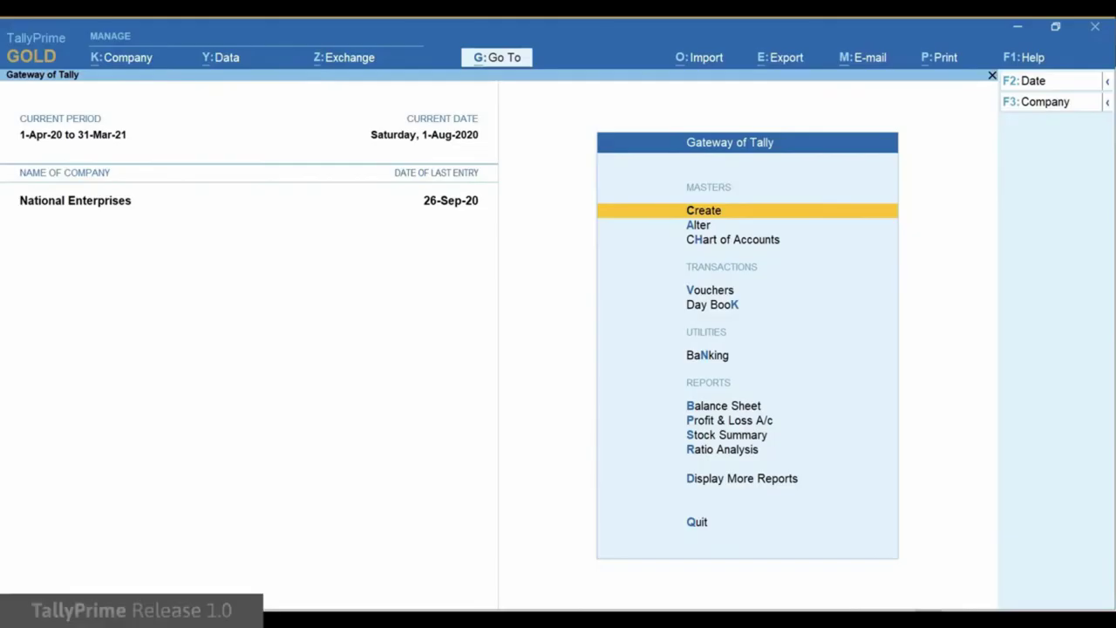
- Enter 10 L&T MCB 100Amp 4Pole at 6,062 on an L&T Electricals purchase
key(v)
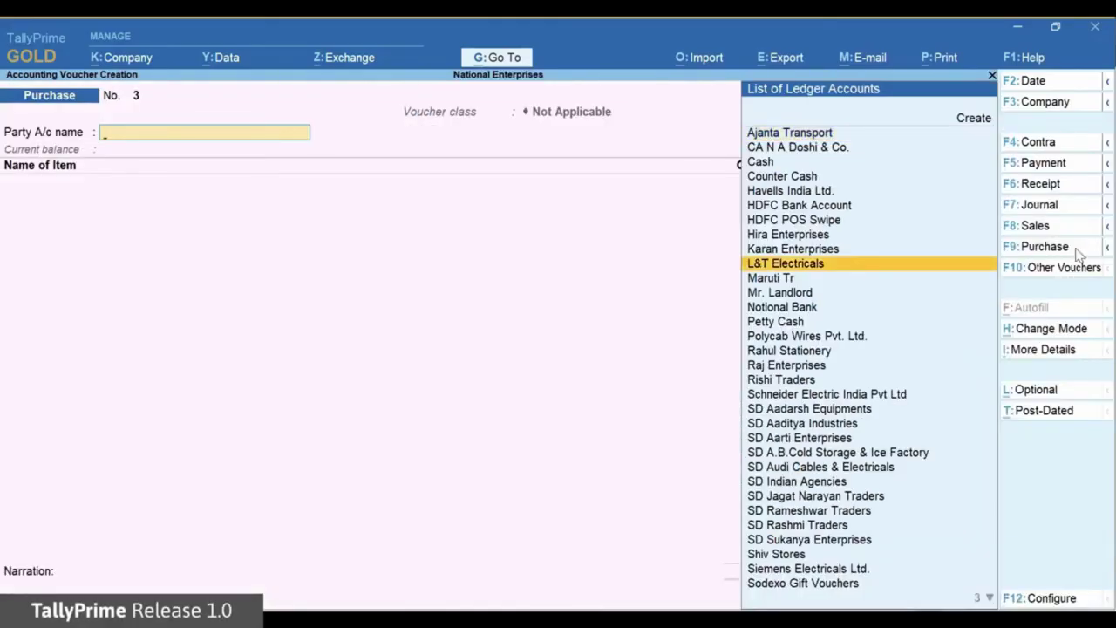
key(Return)
key(Return)
text(10)
key(Return)
key(Return)
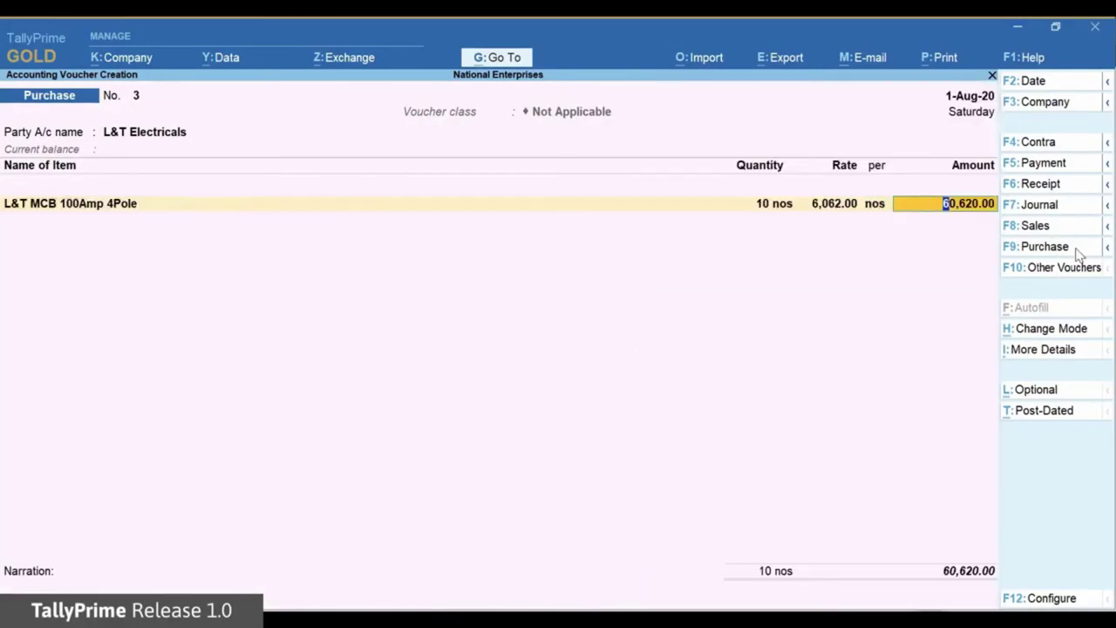
key(Return)
key(Down)
key(Down)
key(Down)
key(Down)
key(Down)
key(Down)
key(Down)
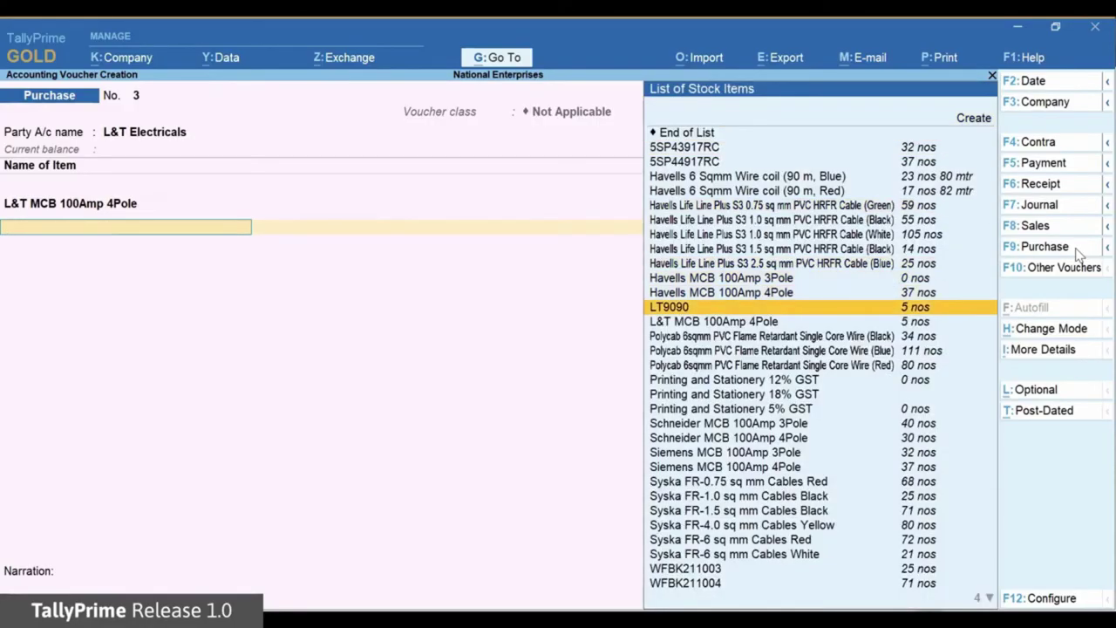
key(Down)
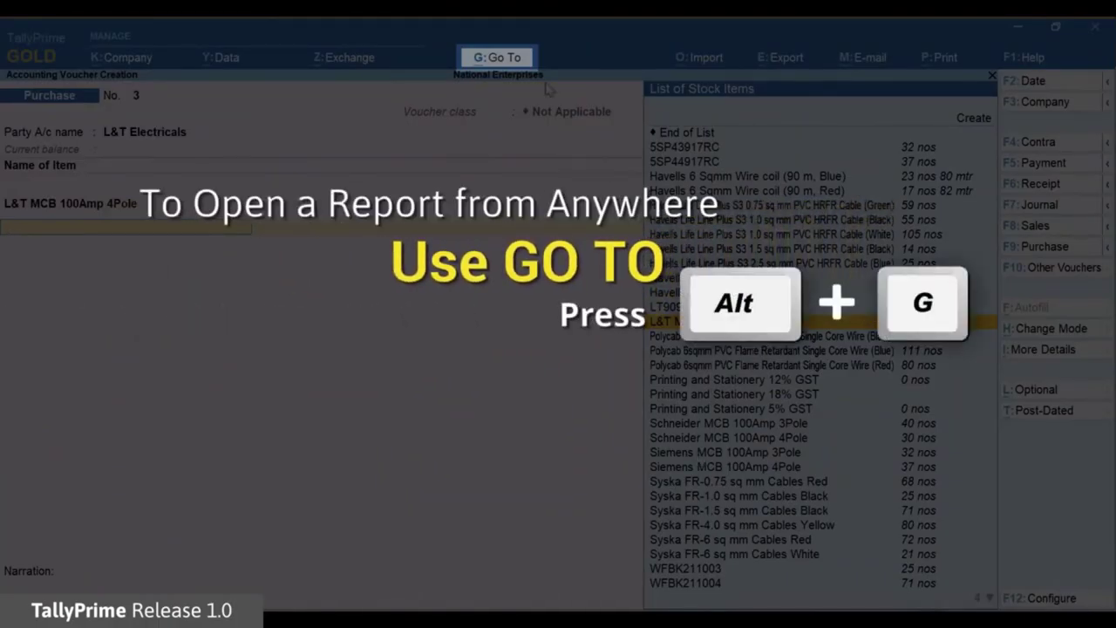
- Open the fully expanded Stock Summary and view its print settings without printing
click(527, 63)
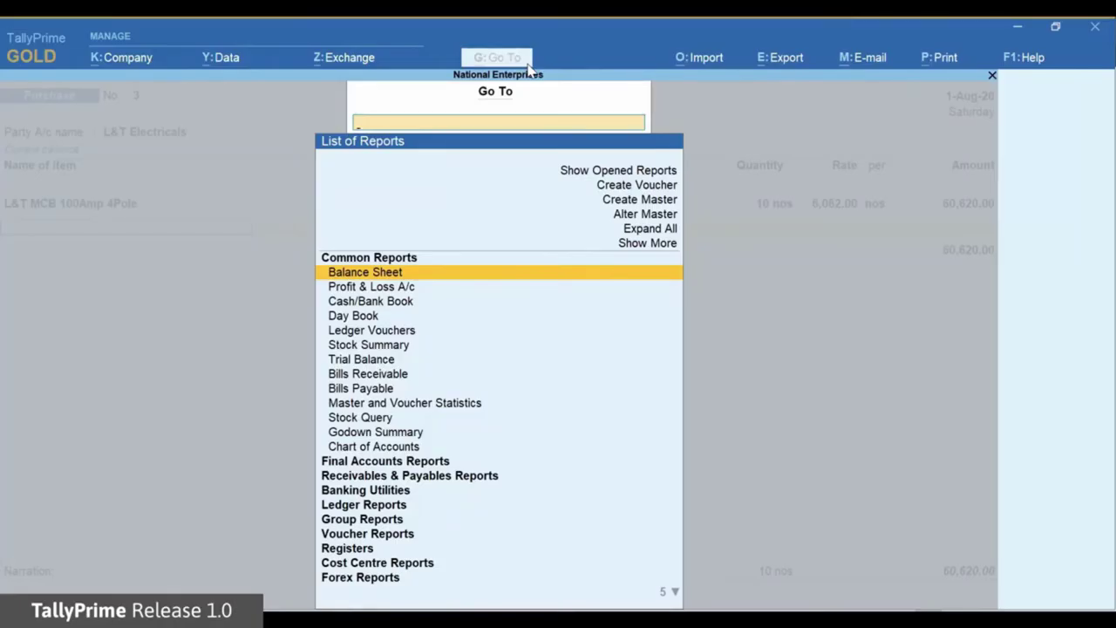
key(Down)
key(Down)
key(Down)
key(Down)
key(Down)
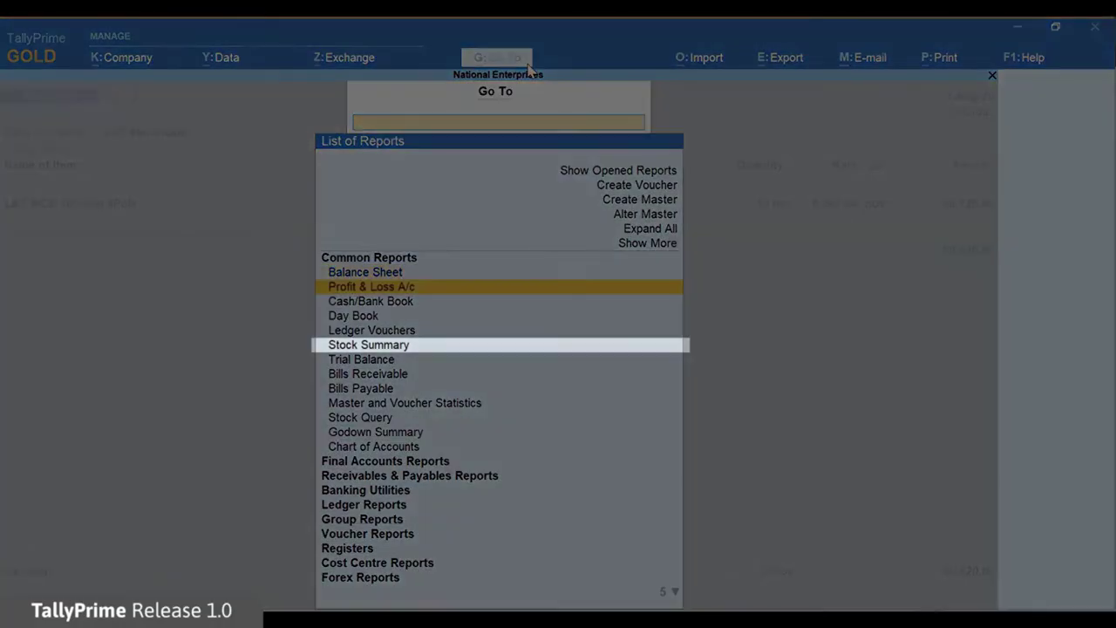
key(Return)
key(alt+F5)
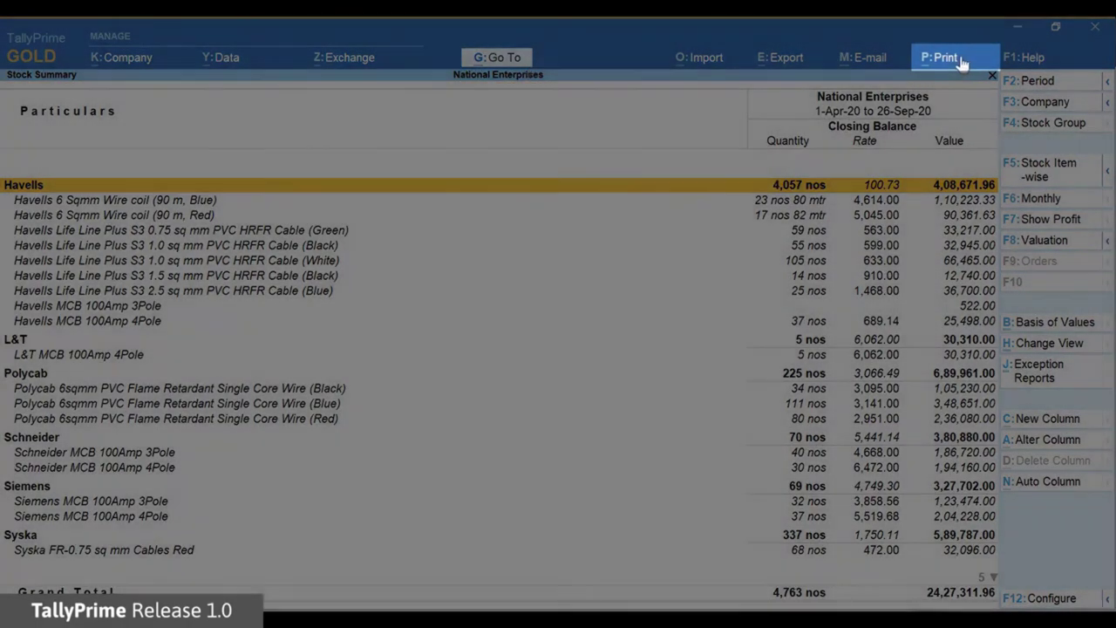
click(939, 57)
key(Return)
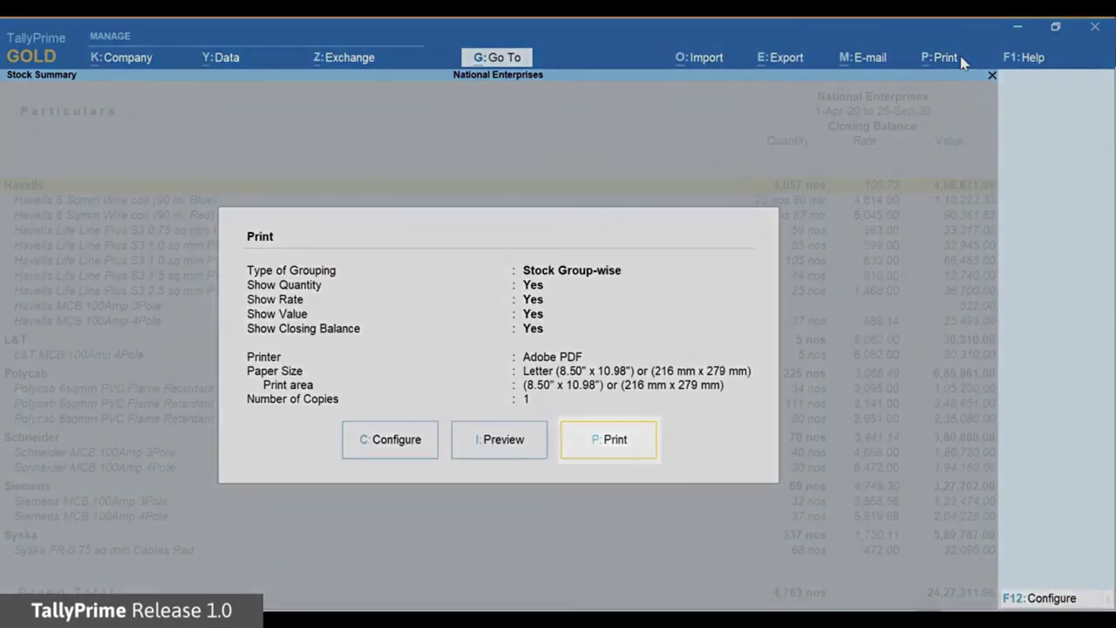
click(647, 456)
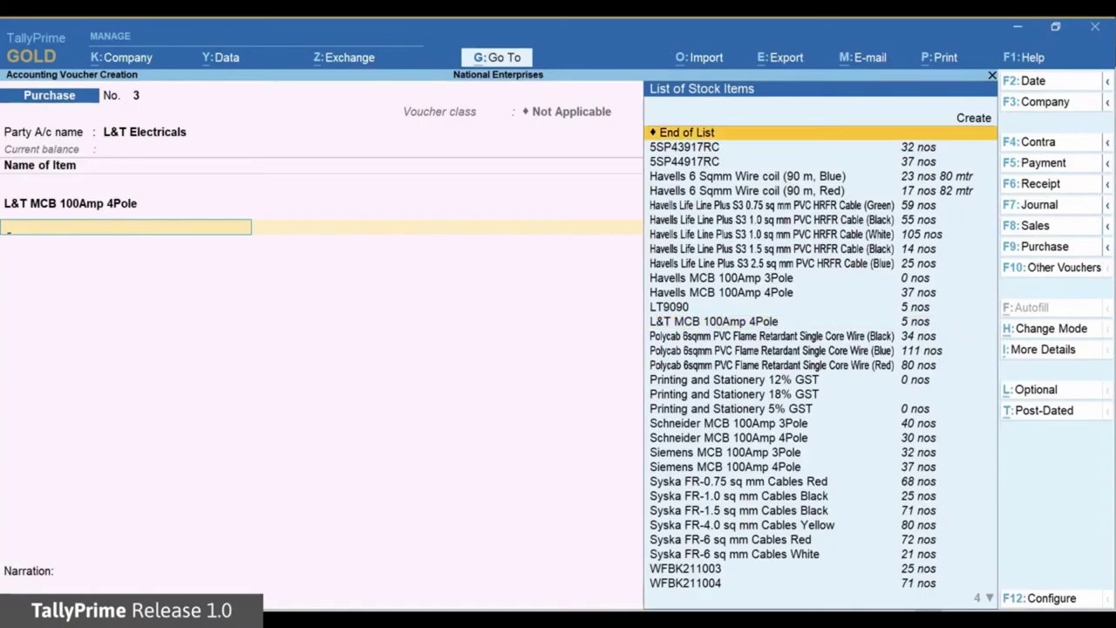
- Add the Input CGST tax line, then add the red Havells wire coil, quantity 1, to the POS sale
key(Return)
key(Return)
key(Return)
key(Return)
key(Return)
key(Return)
key(Return)
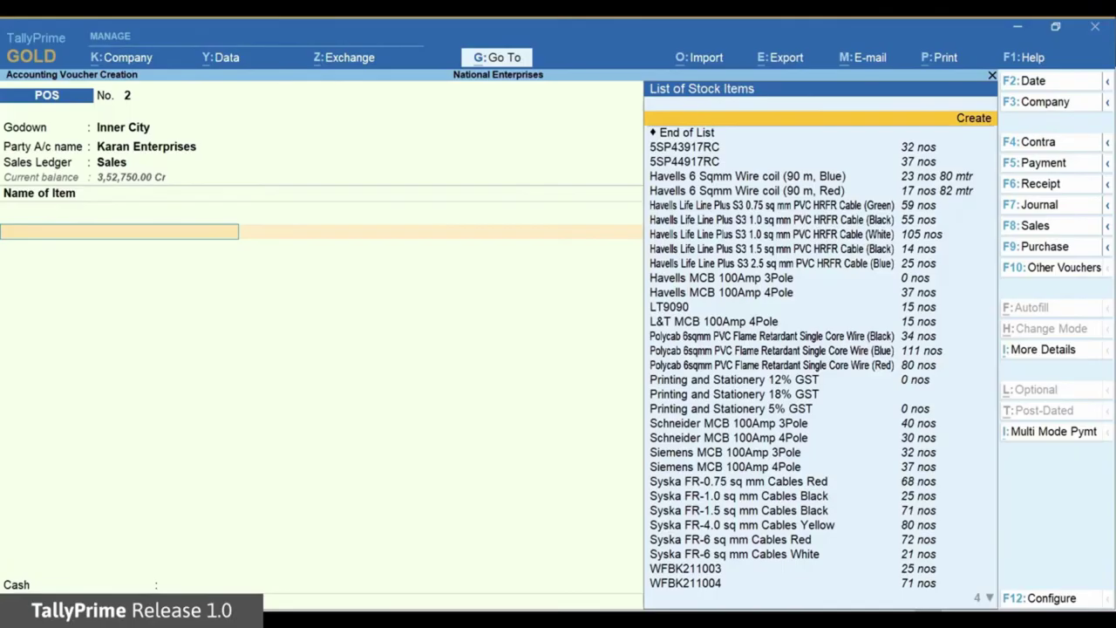
click(772, 220)
key(Up)
key(Up)
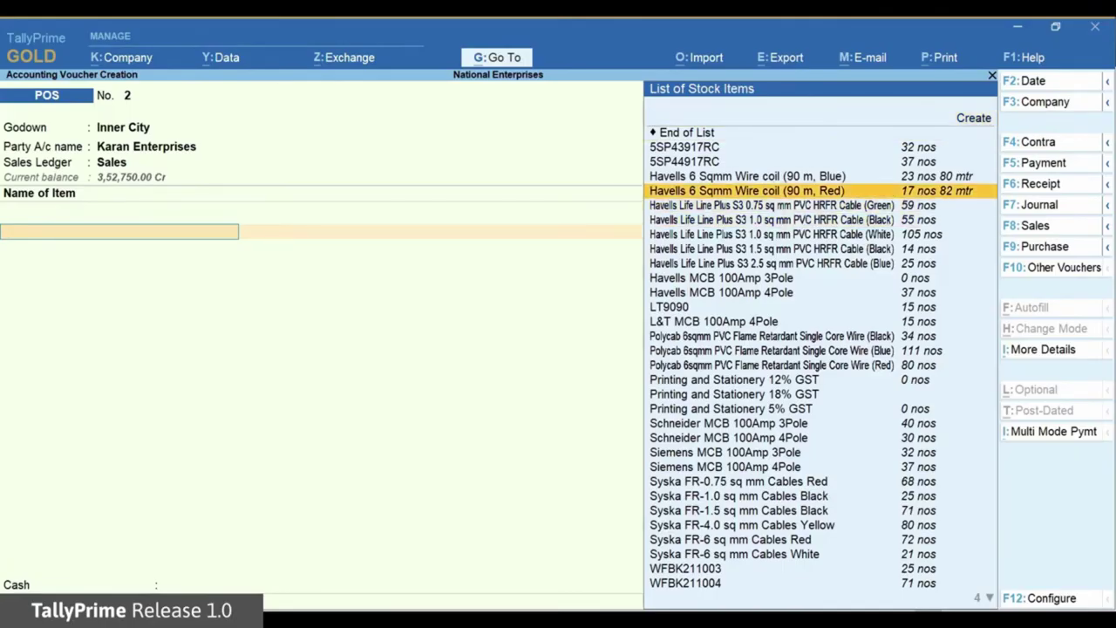
key(Return)
text(1)
key(Return)
key(Return)
key(Return)
- Add the black Life Line cable, quantity 1, bringing the sale to 6,900.00, and open Go To's report list
key(Down)
key(Down)
key(Down)
key(Down)
key(Down)
key(Down)
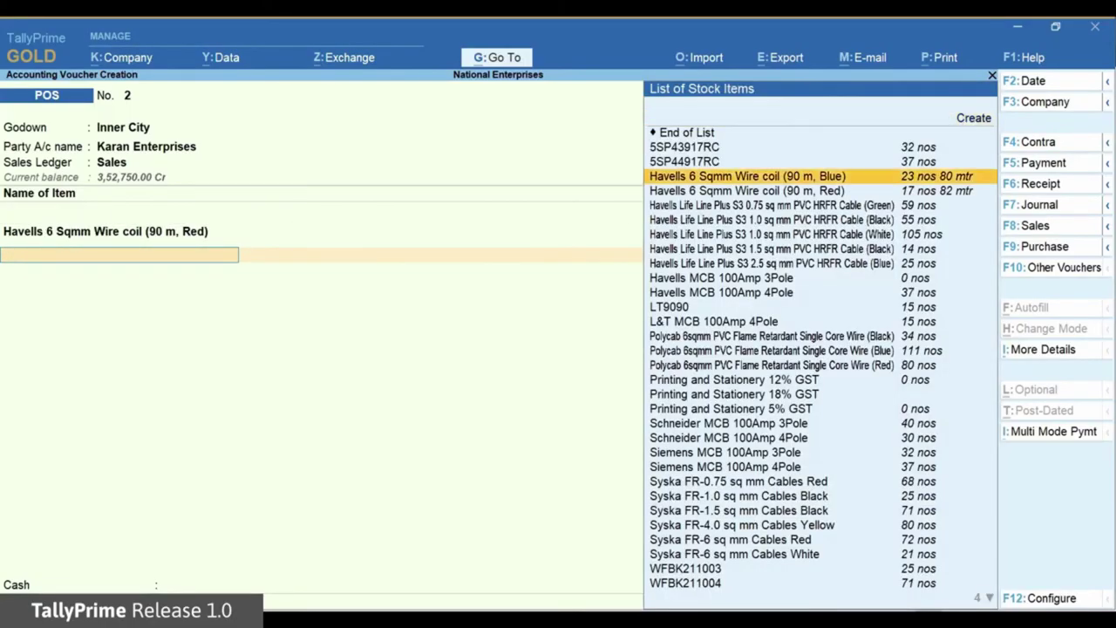
key(Return)
text(1)
key(Return)
key(Return)
key(Return)
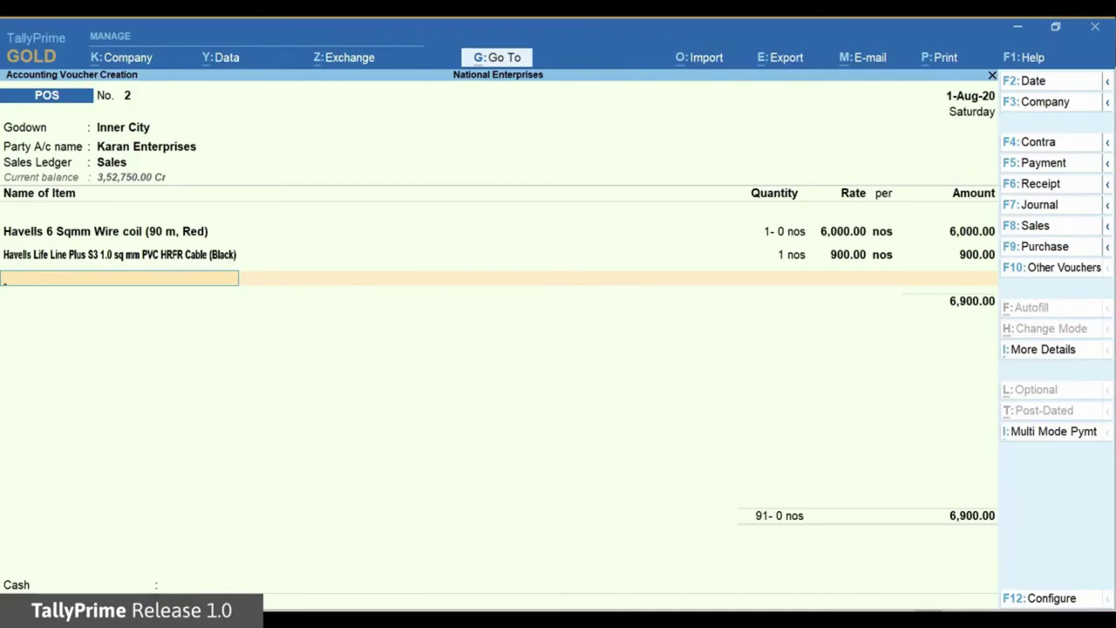
key(alt+g)
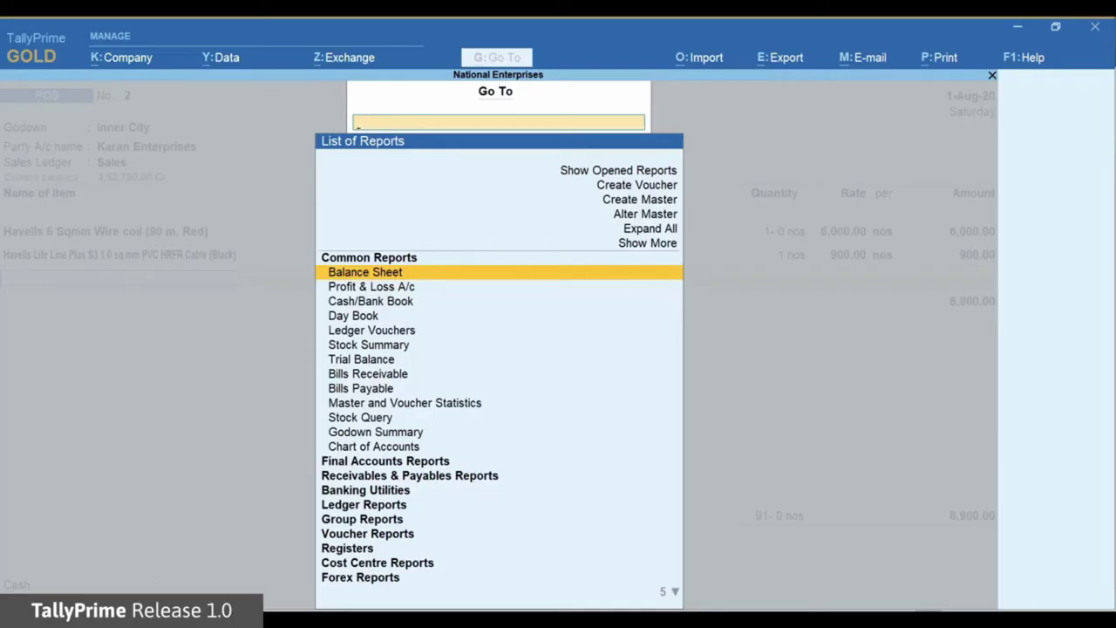
- Create a new POS voucher with godown Inner City, party Not Applicable and the Sales ledger
key(Up)
key(Up)
key(Up)
key(Up)
key(Up)
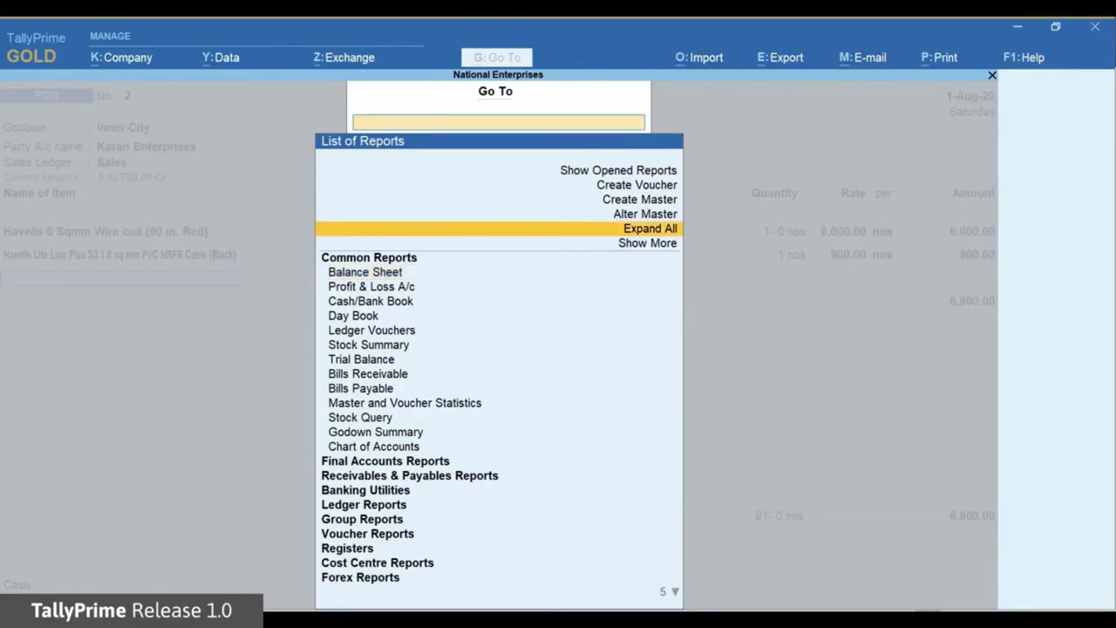
key(Return)
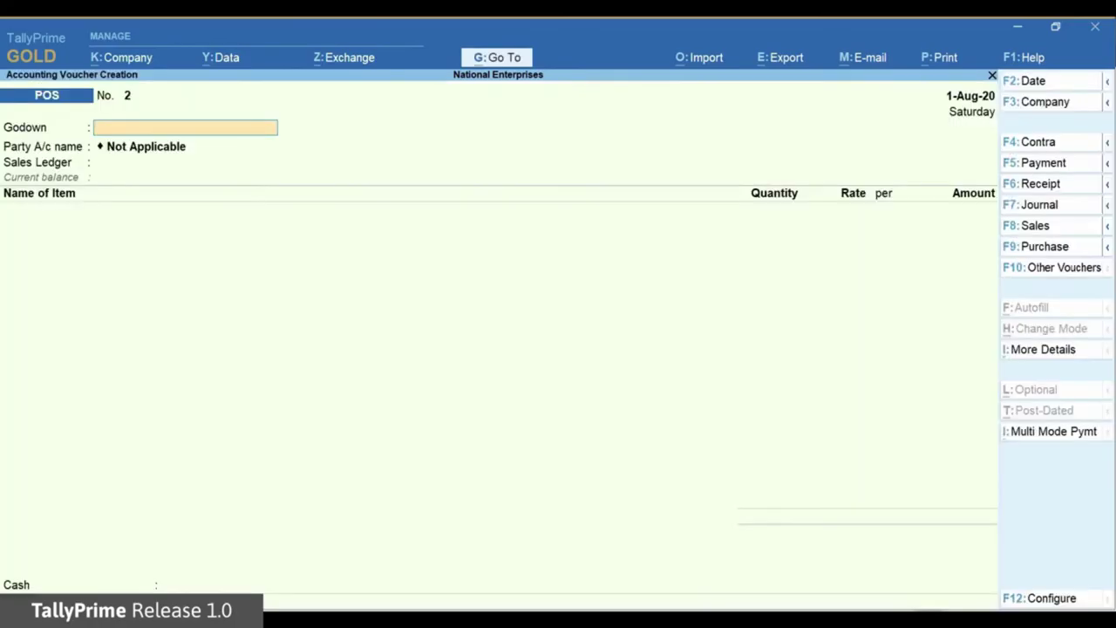
key(Return)
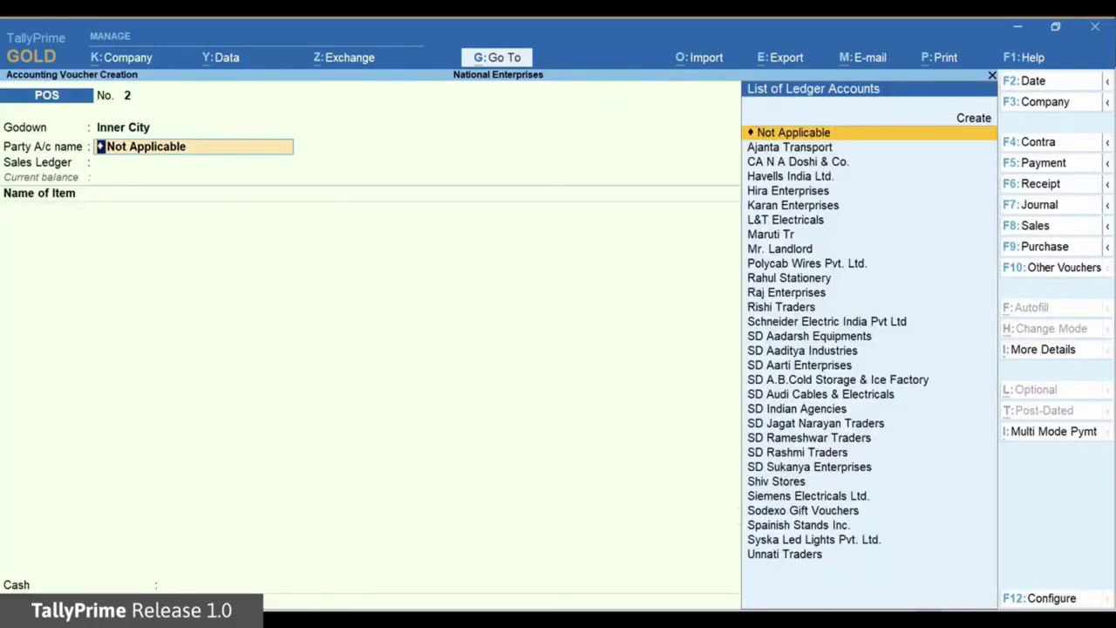
key(Return)
key(Return)
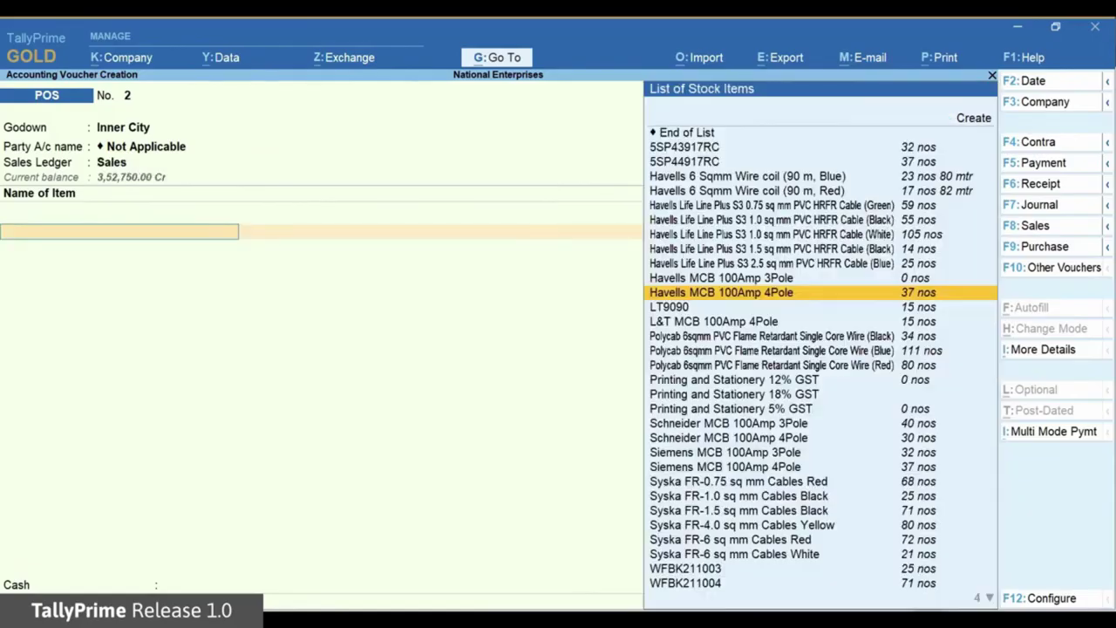
key(Return)
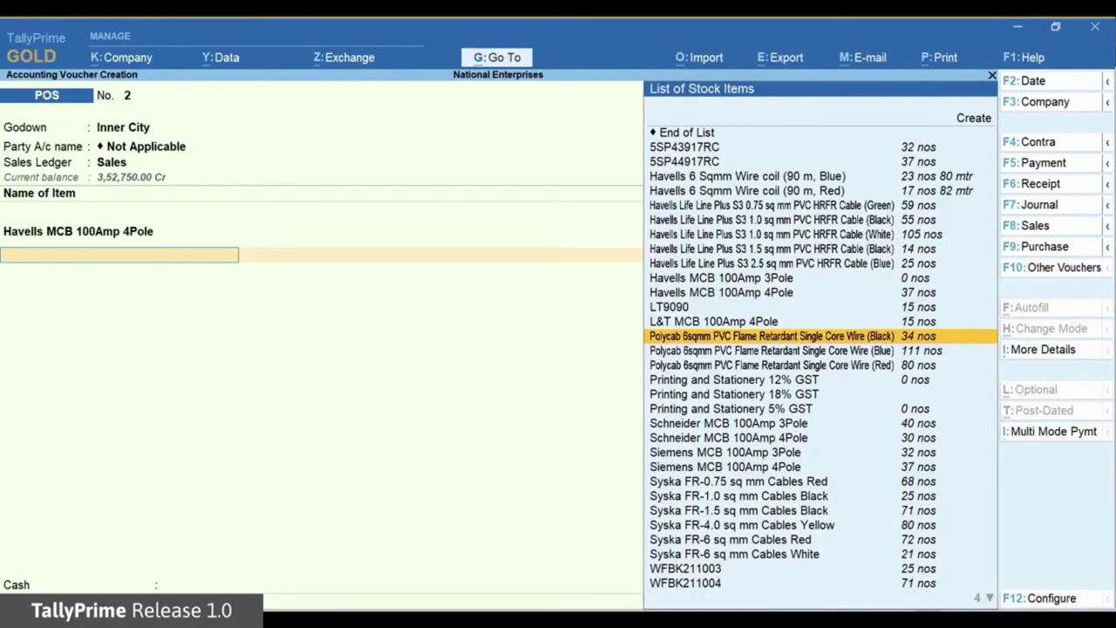
- Add the black Polycab wire plus Input CGST and SGST of 522.00 each, totalling 6,844.00
key(Return)
key(Return)
key(Return)
key(Return)
text(I)
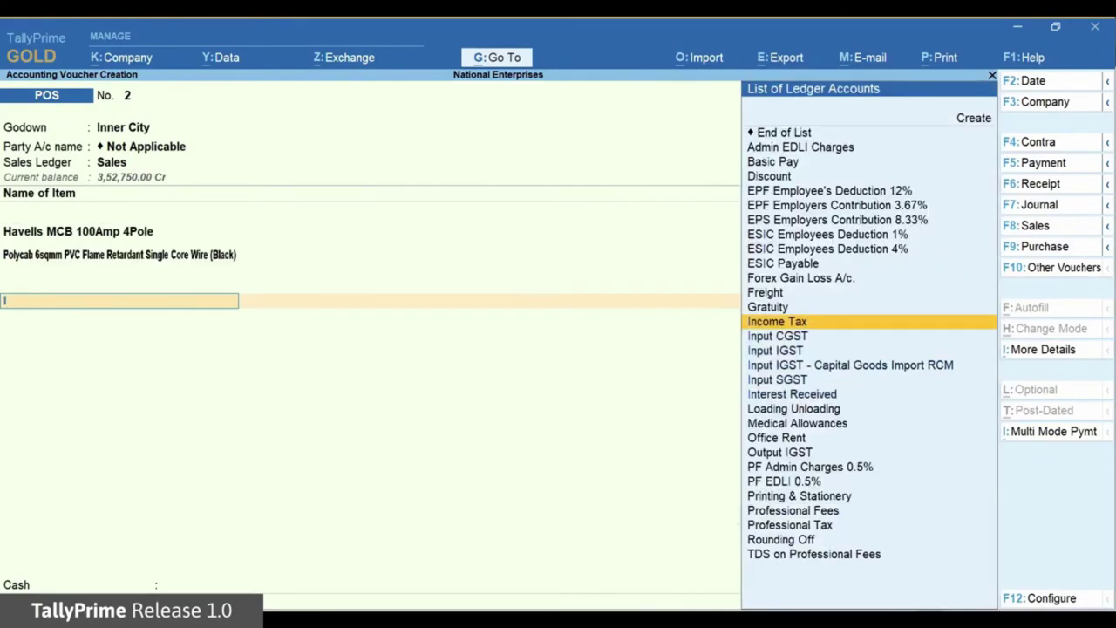
key(Down)
key(Return)
key(Return)
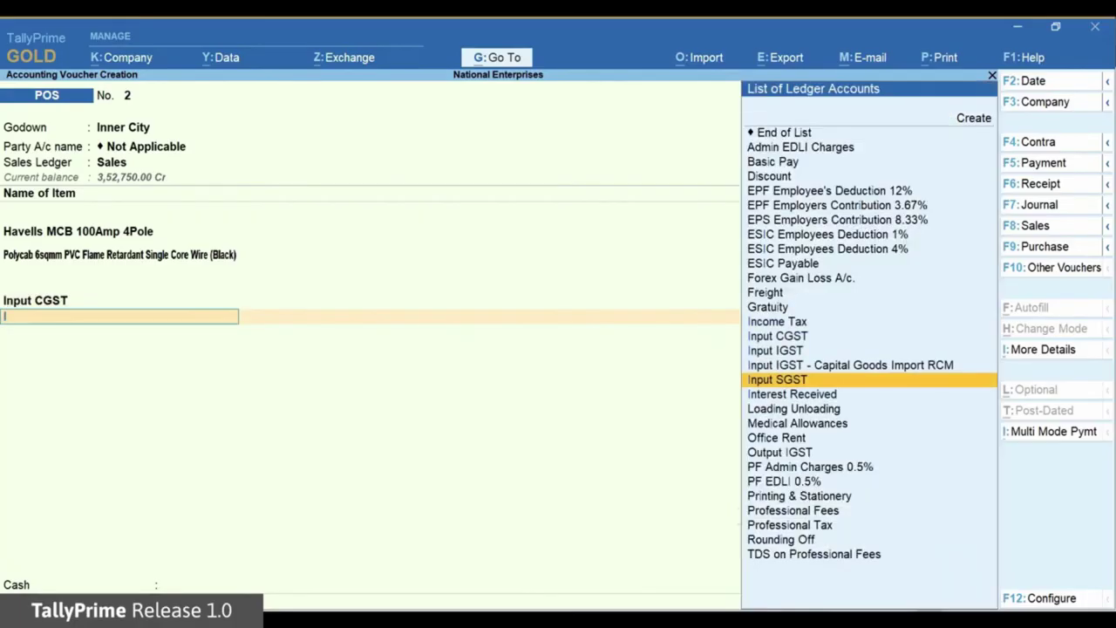
key(Return)
key(Return)
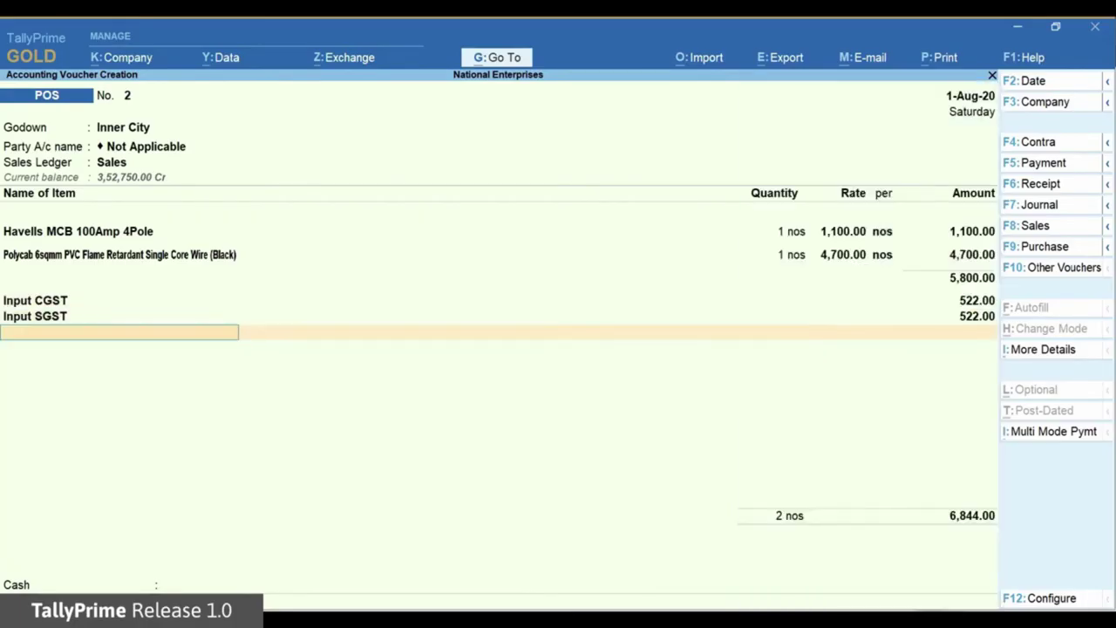
key(Return)
key(Return)
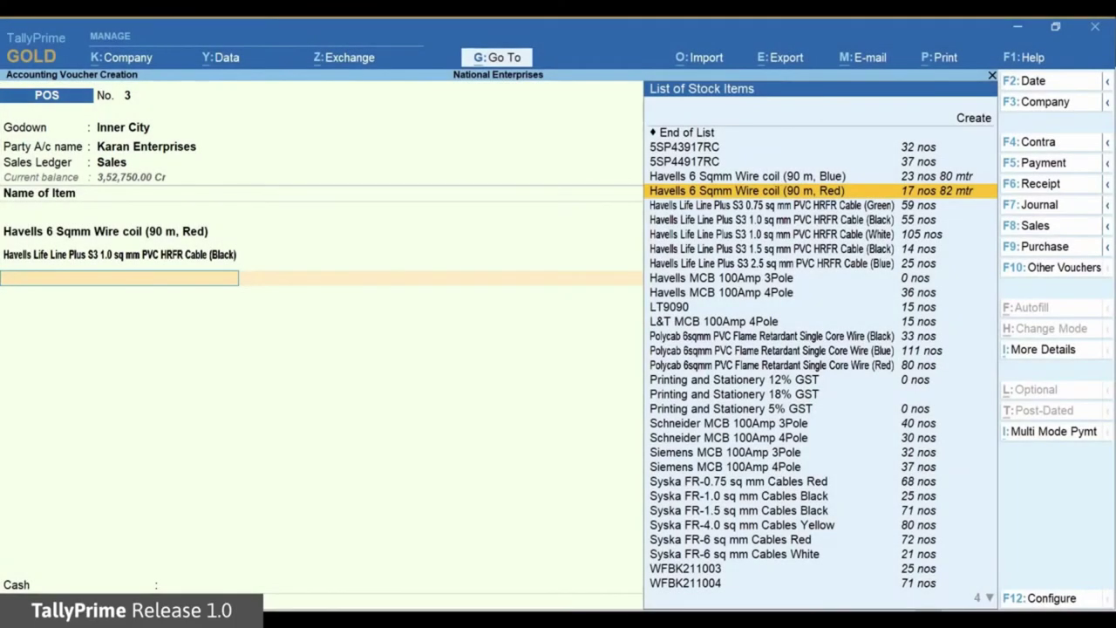
- Add the red Polycab wire, quantity 1, to the Karan Enterprises sale
key(Down)
key(Down)
key(Down)
key(Down)
key(Down)
key(Down)
key(Down)
key(Down)
key(Down)
key(Down)
key(Down)
key(Down)
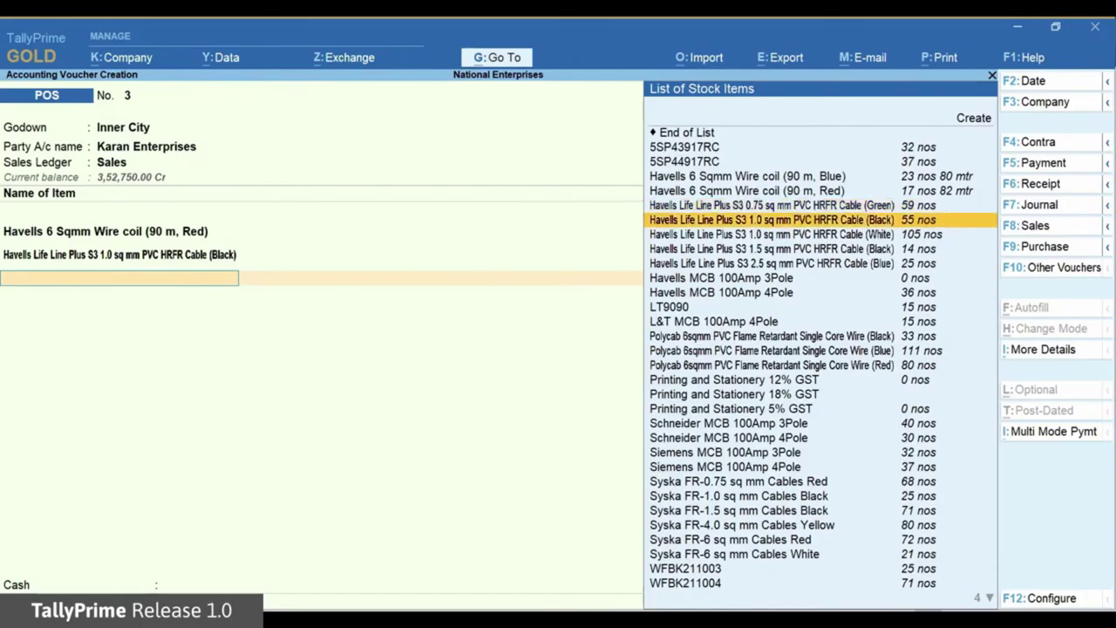
key(Return)
text(1)
key(Return)
key(Return)
key(Return)
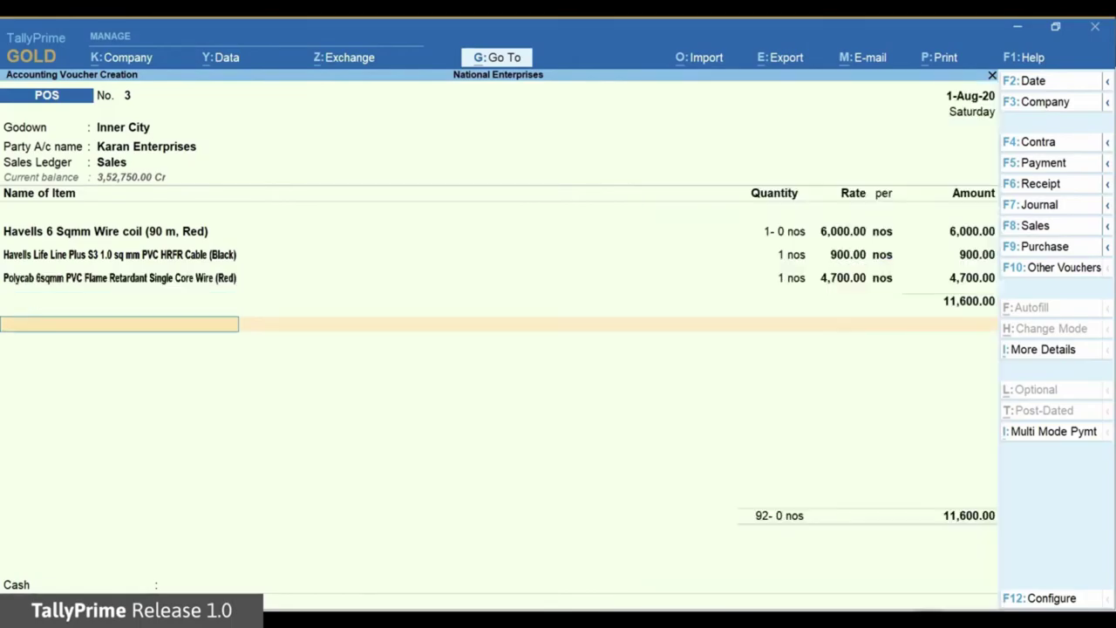
- Add Input CGST and SGST of 1,044.00 each and tender 13,688.00 in cash
key(Down)
key(Down)
key(Down)
key(Down)
key(Down)
key(Down)
key(Down)
key(Down)
key(Down)
key(Down)
key(Down)
key(Down)
key(Down)
key(Down)
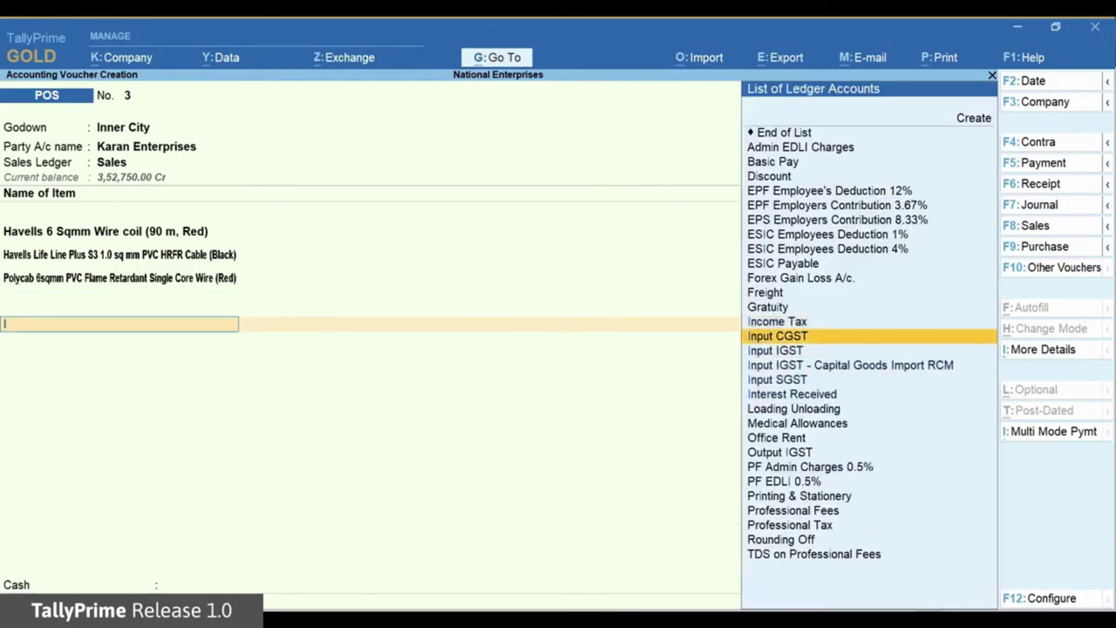
key(Return)
key(Return)
key(Down)
key(Down)
key(Down)
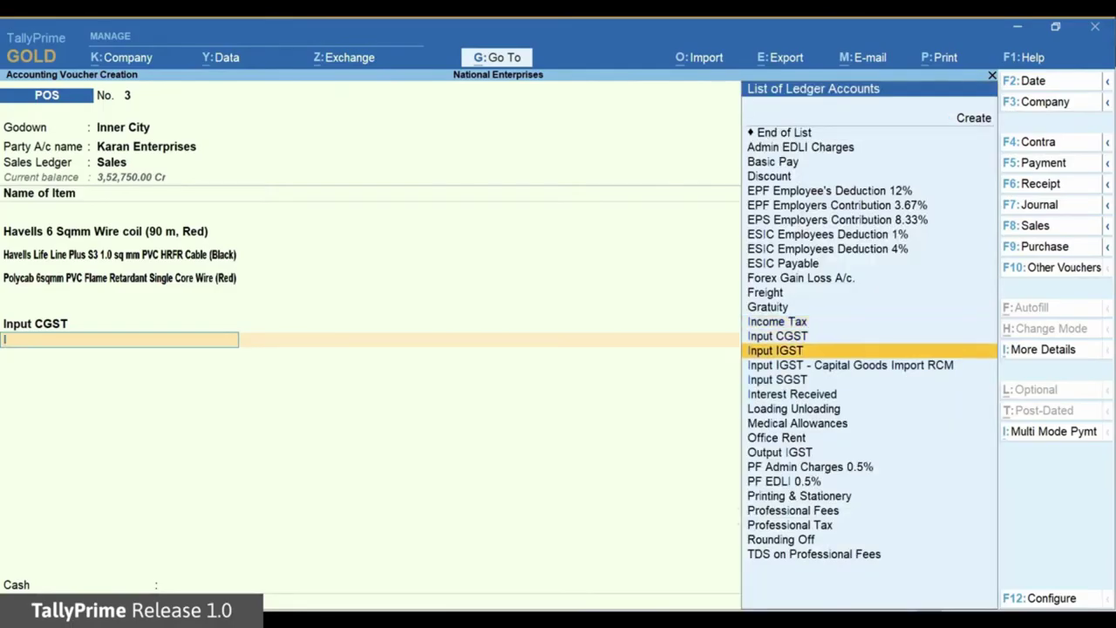
key(Return)
key(Return)
key(Return)
key(Return)
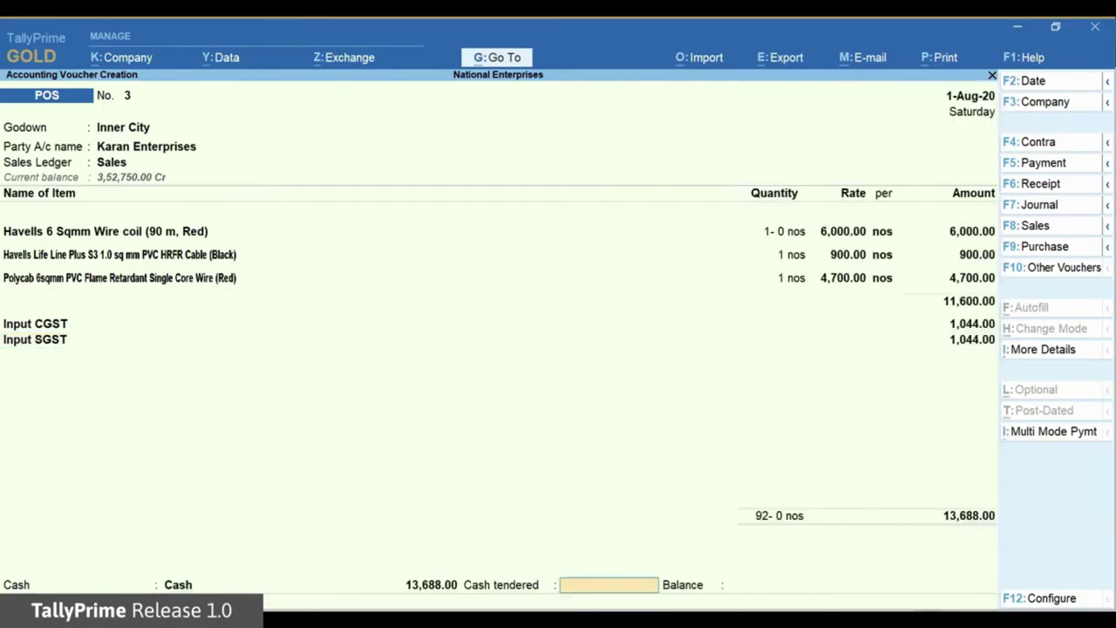
text(13688)
key(Return)
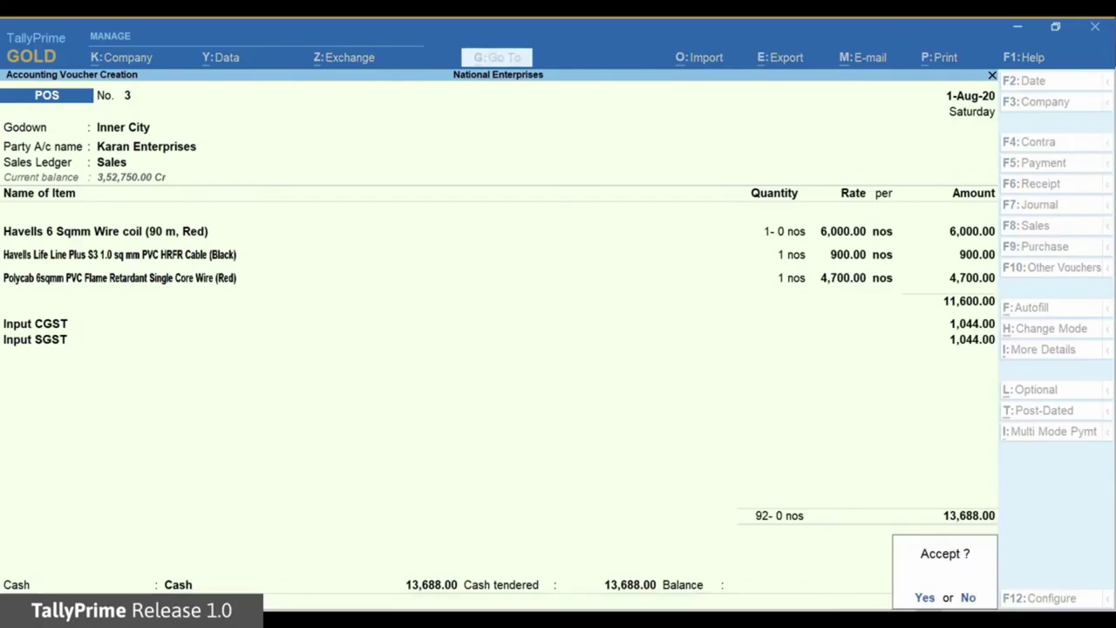
key(Return)
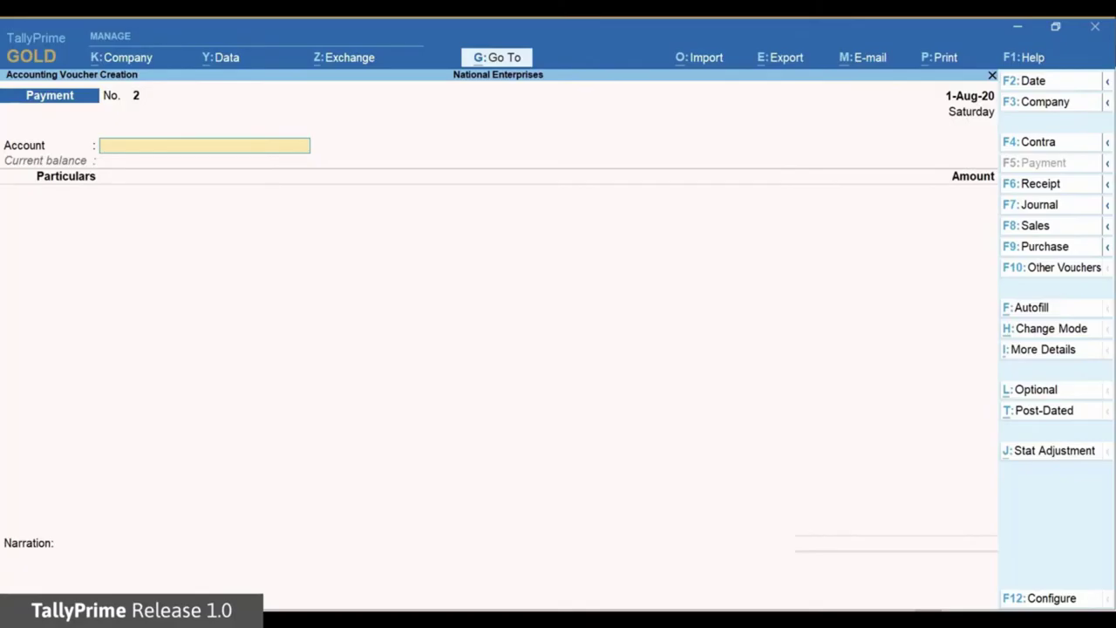
- In the Payment voucher, pay from HDFC Bank Account to Havells India Ltd
key(Down)
key(Return)
key(Down)
key(Down)
key(Down)
key(Down)
key(Down)
key(Down)
key(Down)
key(Down)
key(Down)
key(Down)
key(Down)
key(Down)
key(Return)
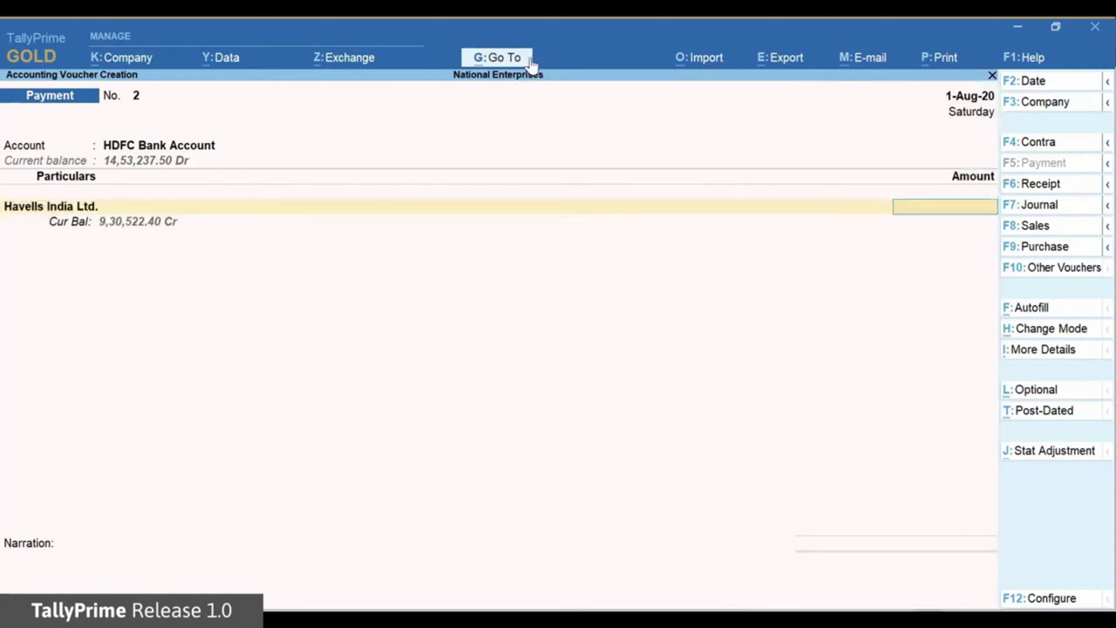
- Open the Bills Payable report from Go To and move to the second Havells India Ltd. bill
click(496, 58)
key(Down)
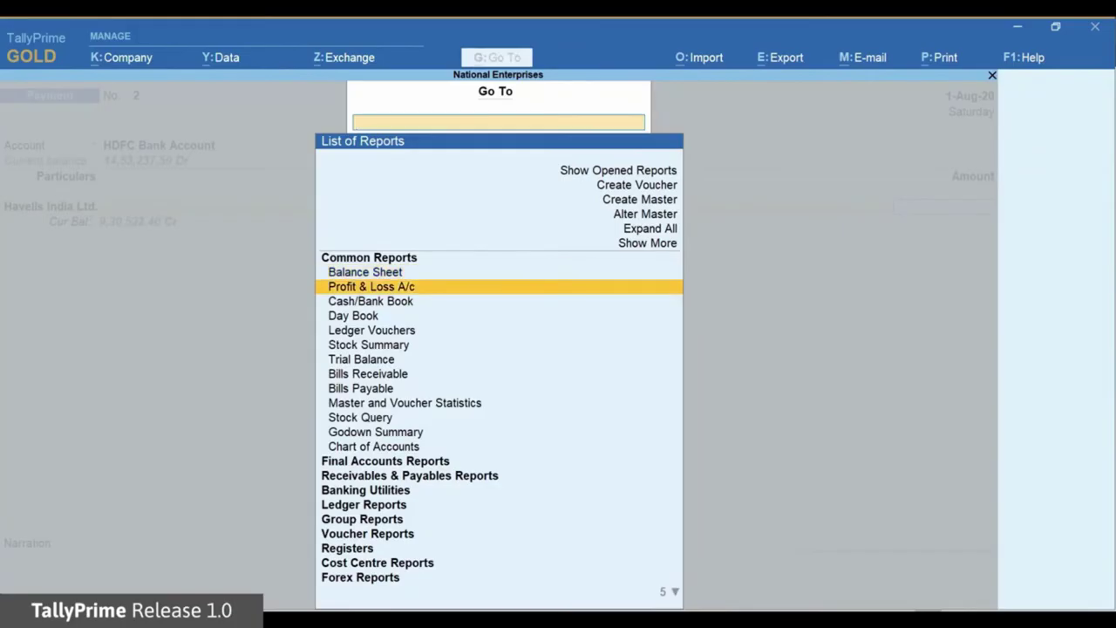
key(Down)
key(Down)
key(Down)
key(Down)
key(Down)
key(Down)
key(Down)
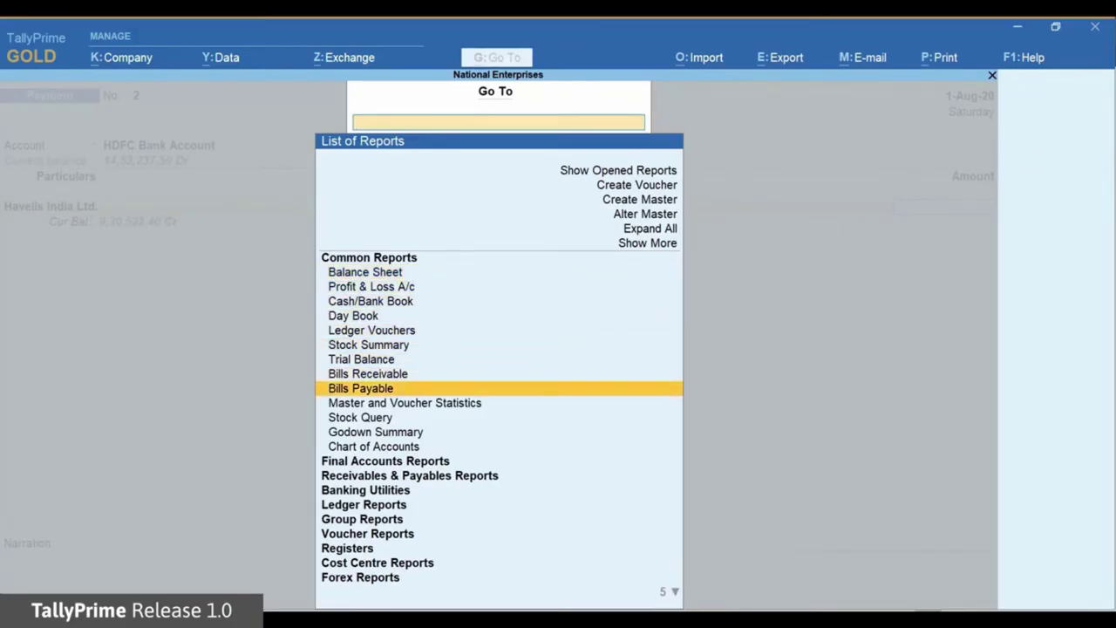
key(Return)
key(Down)
key(Down)
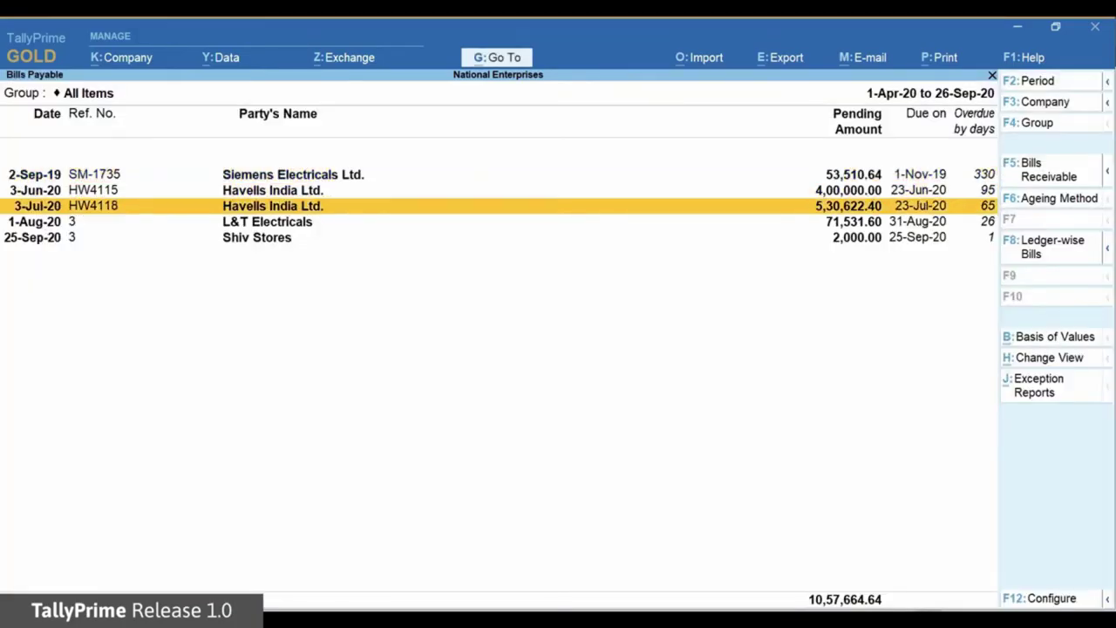
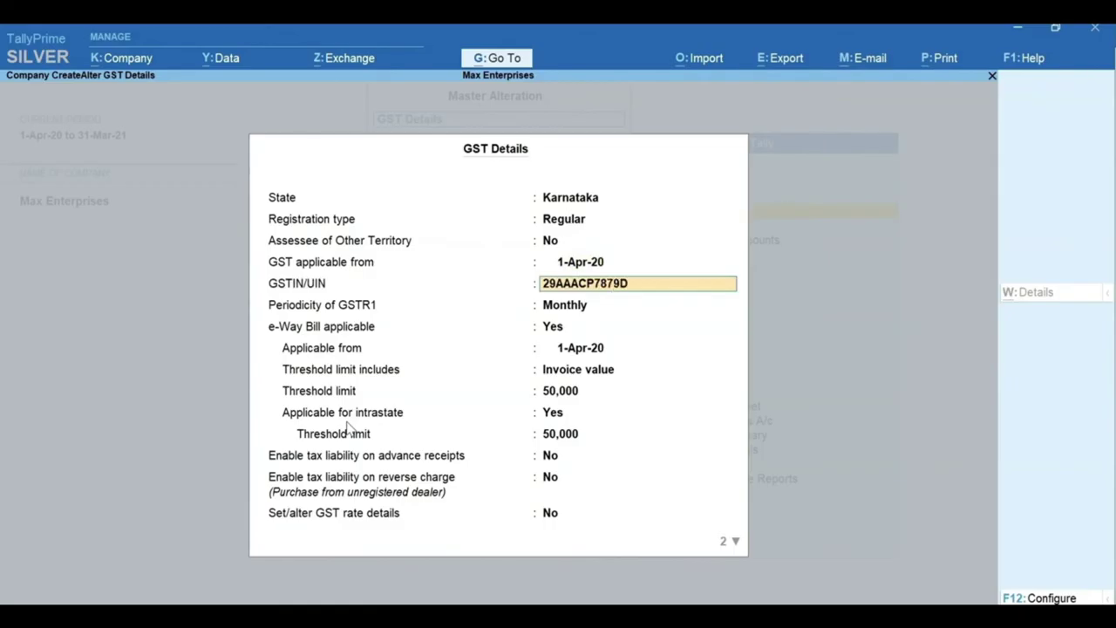
- Finish the GSTIN, keep GSTR1 periodicity Monthly, and set GST rate details to Yes
key(Return)
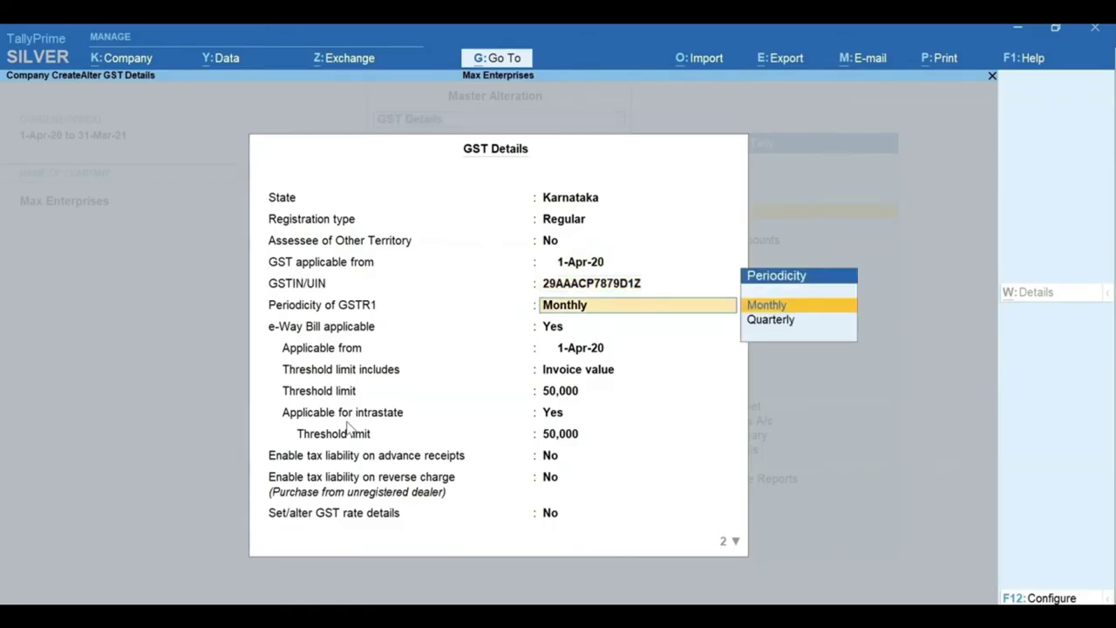
key(Return)
key(Return)
key(Return)
key(Return)
key(Return)
key(Return)
key(Return)
key(Return)
key(Return)
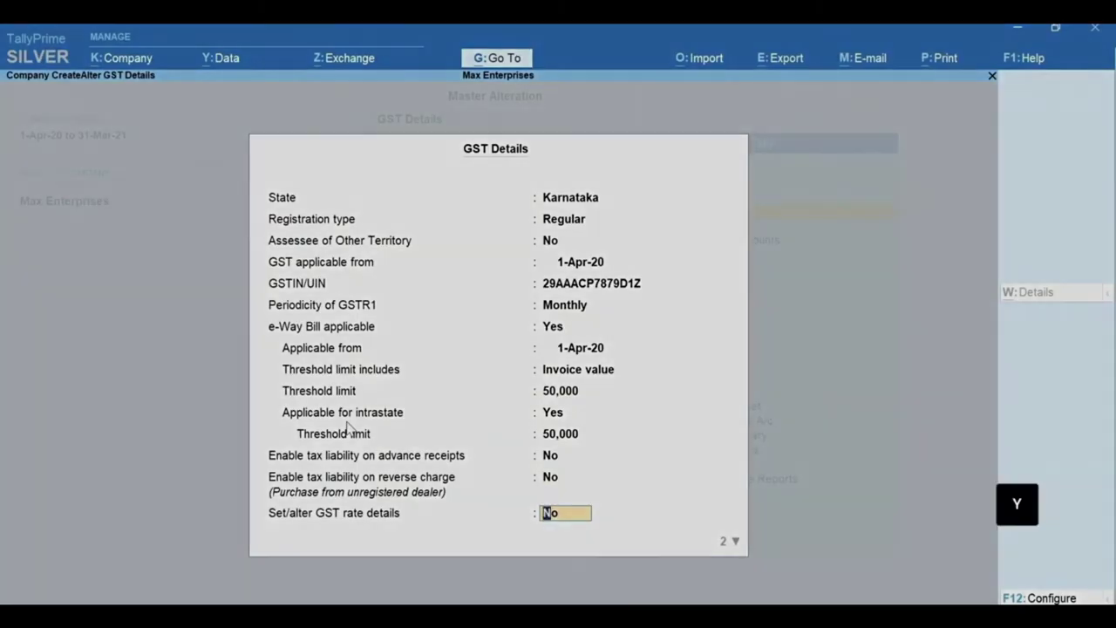
text(y)
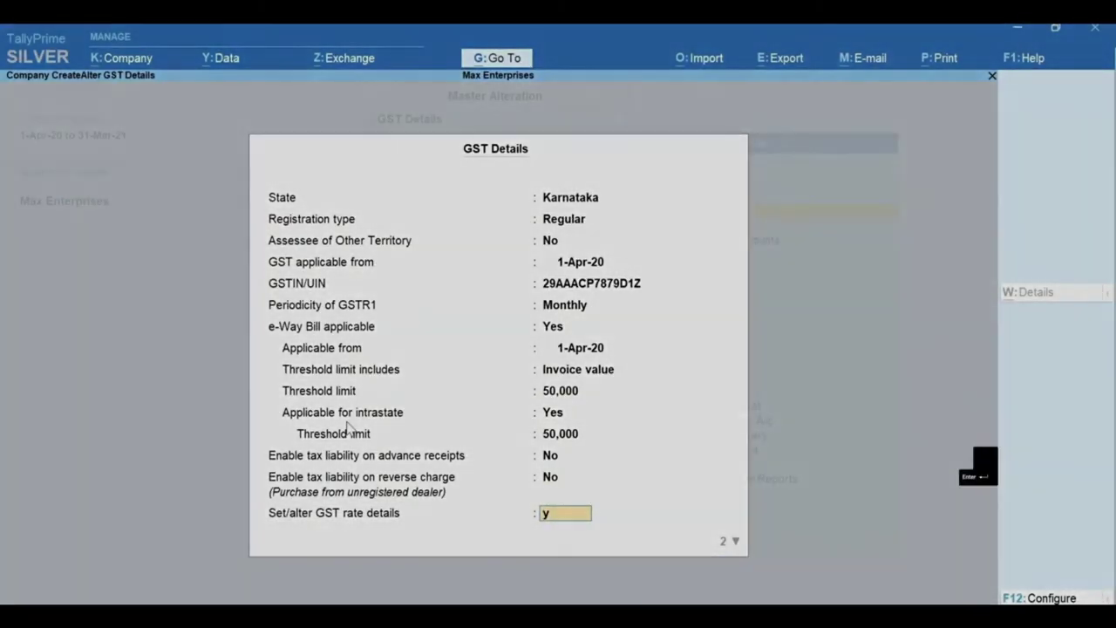
key(Return)
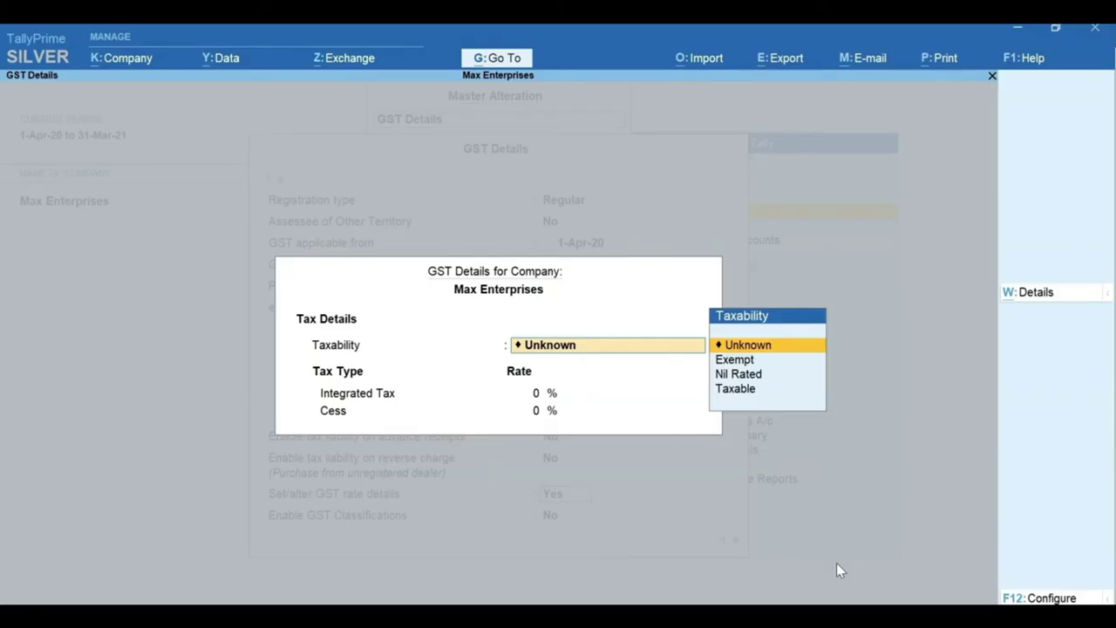
- Turn on Allow HSN/SAC details and Show all GST Tax Types in the rate form configuration
key(F12)
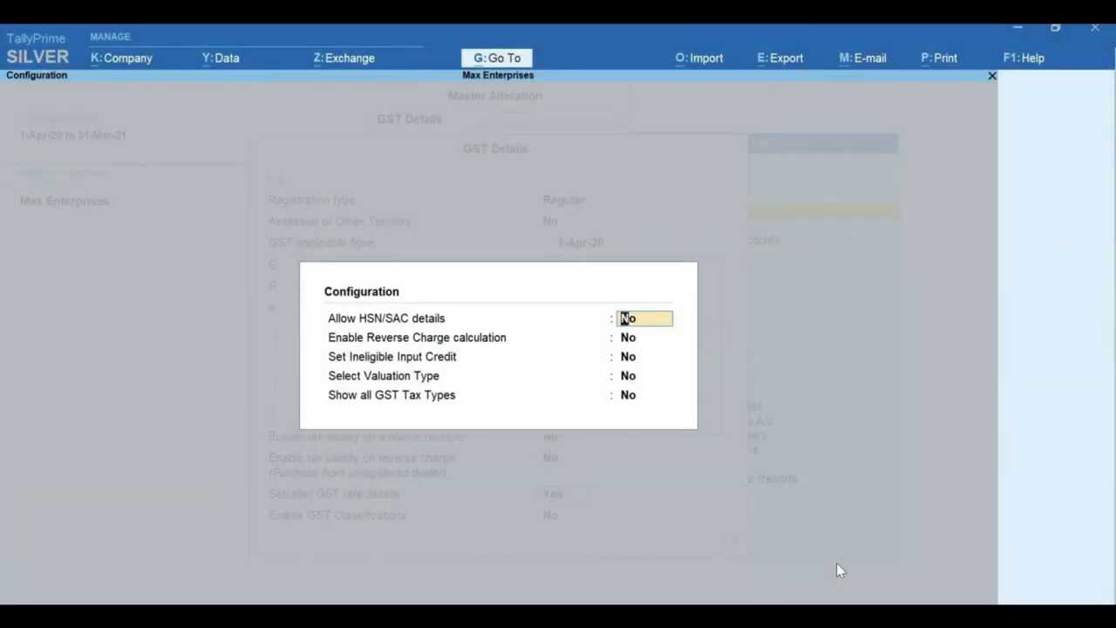
text(y)
key(Return)
key(Return)
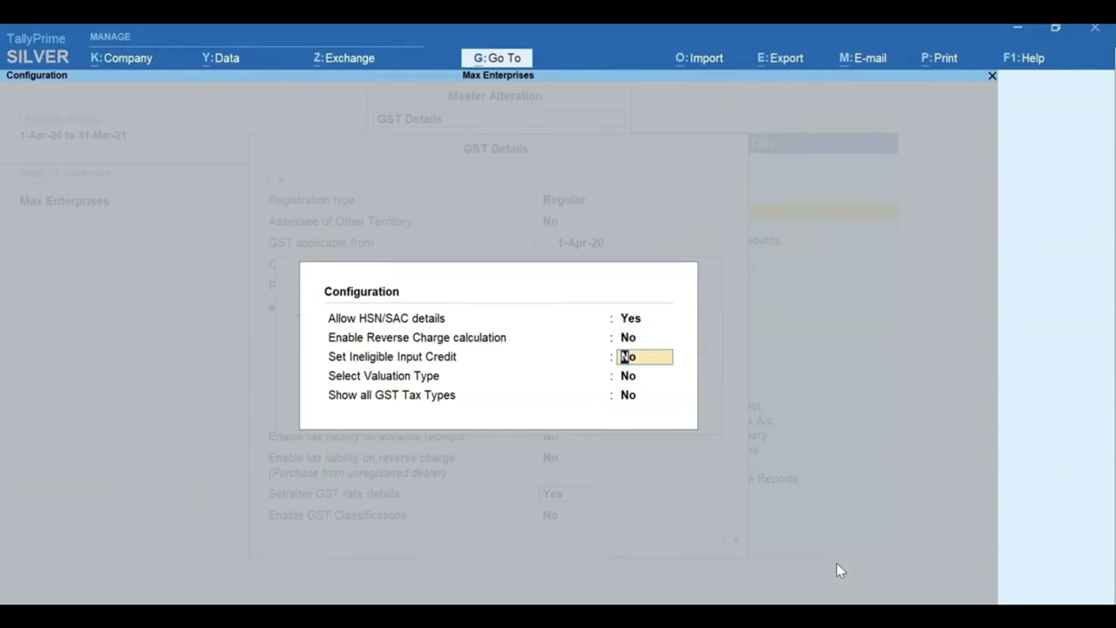
key(Return)
key(Return)
text(y)
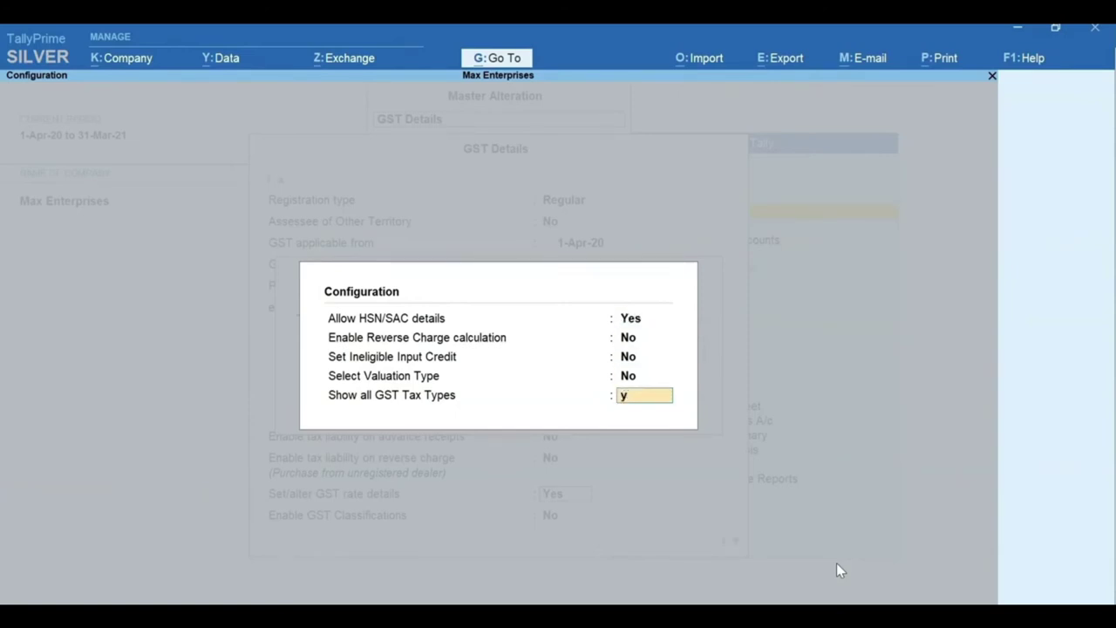
key(Return)
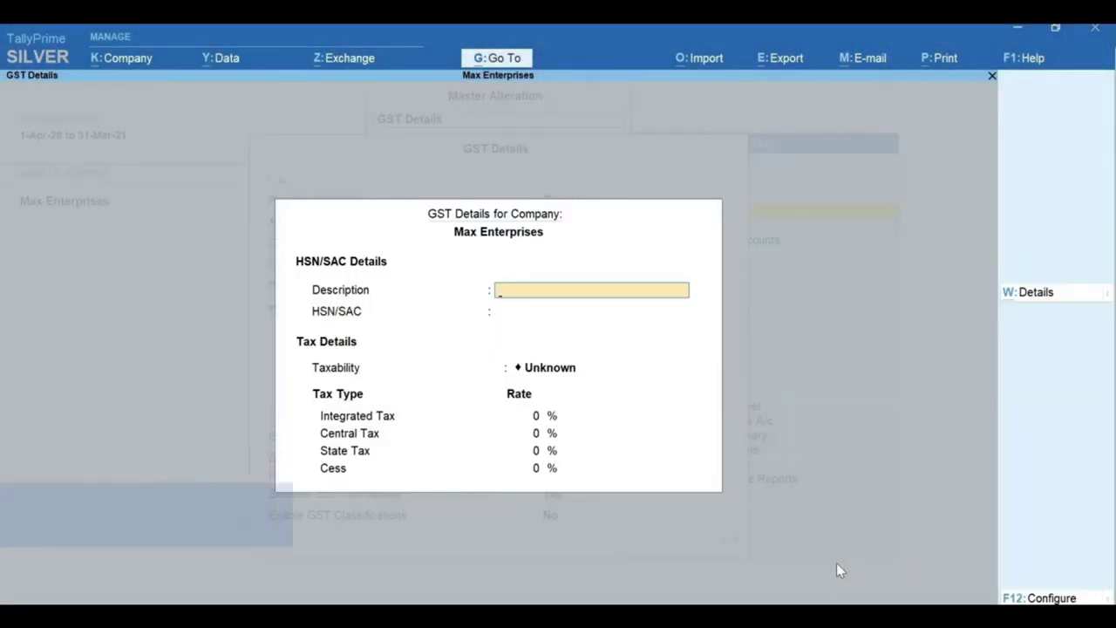
- Enter description Computers, HSN 8471, Taxable, with 18% integrated tax
text(Compu)
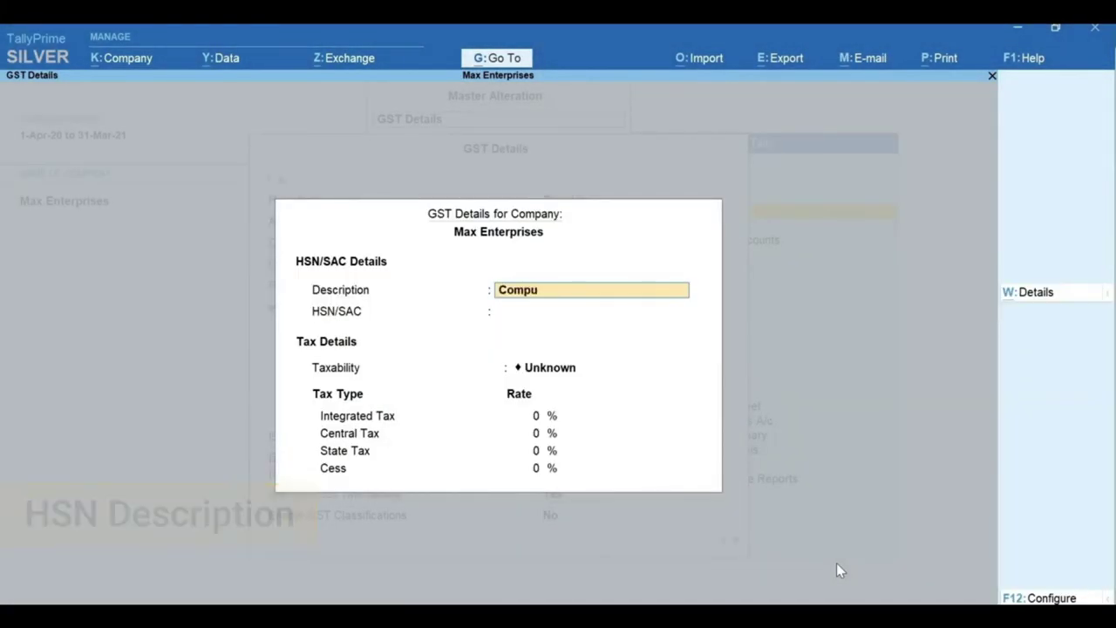
text(ters)
key(Return)
text(8)
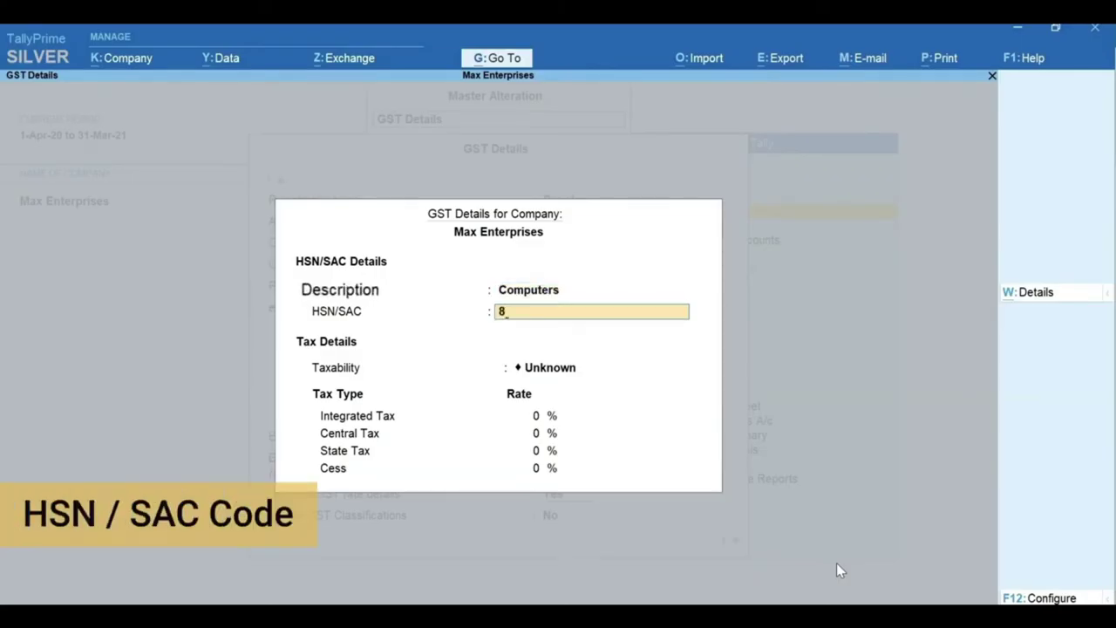
text(471)
key(Return)
key(Down)
key(Down)
key(Down)
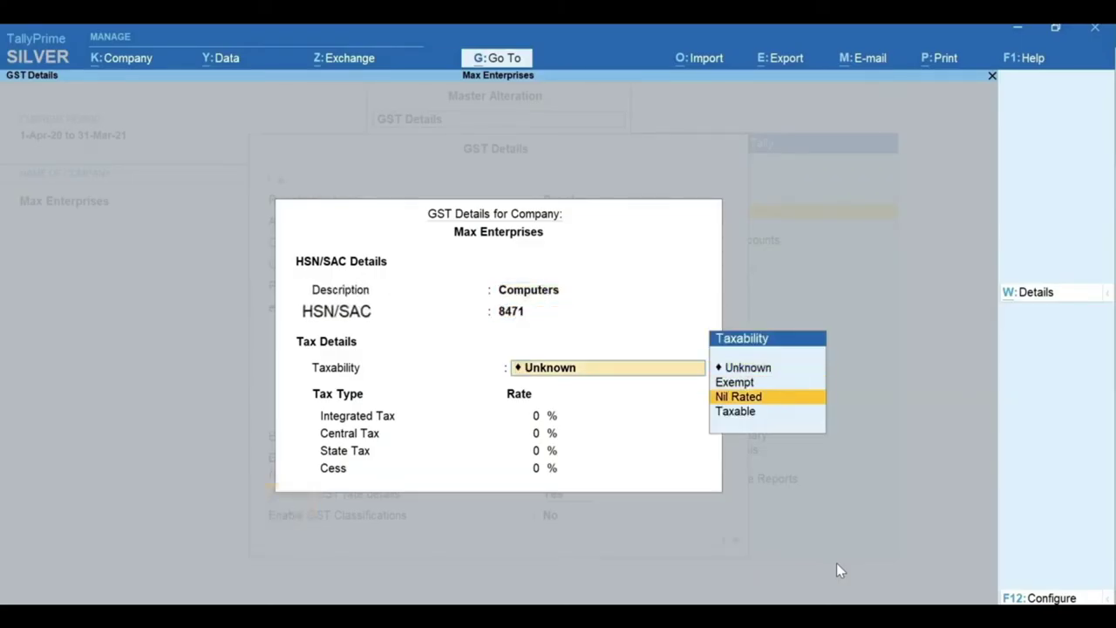
key(Return)
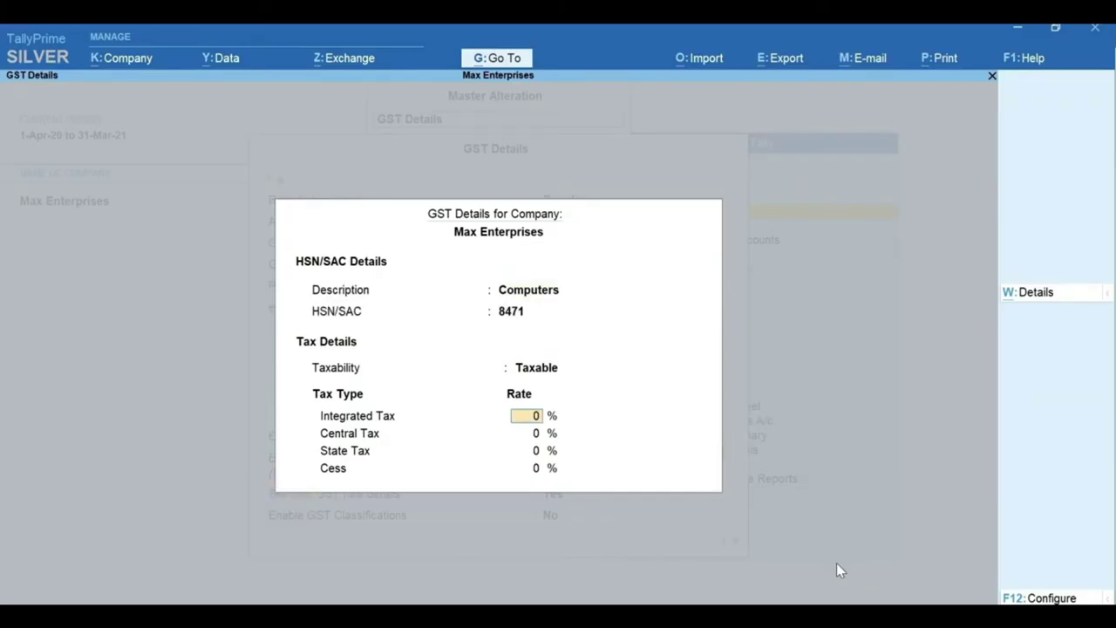
text(18)
key(Return)
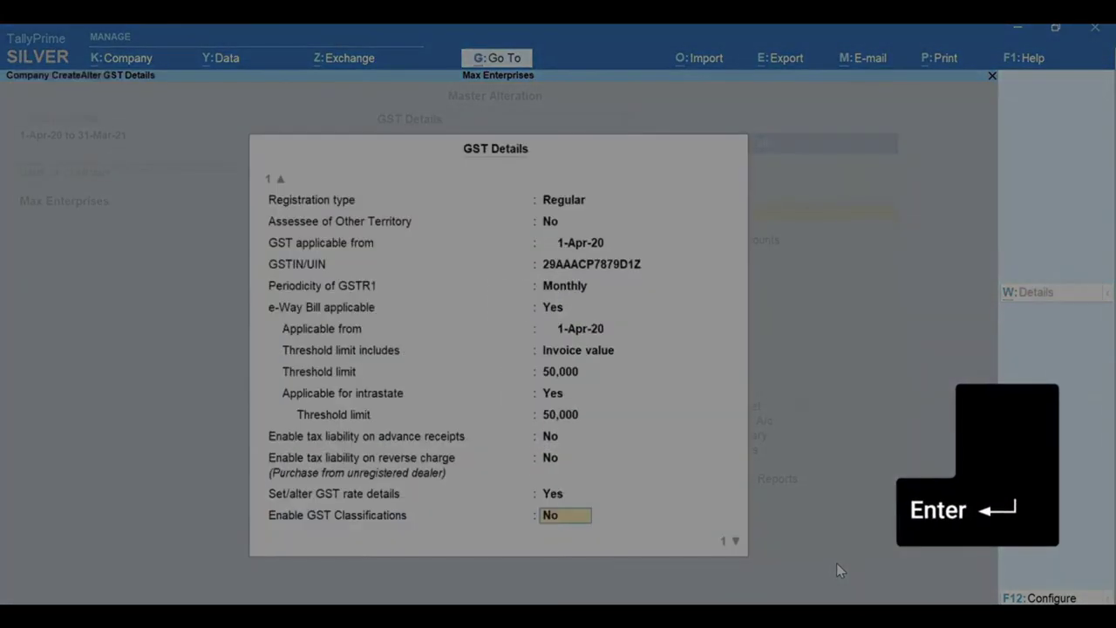
- Save the company GST details and reopen GST Details through Alter to check them
key(ctrl+a)
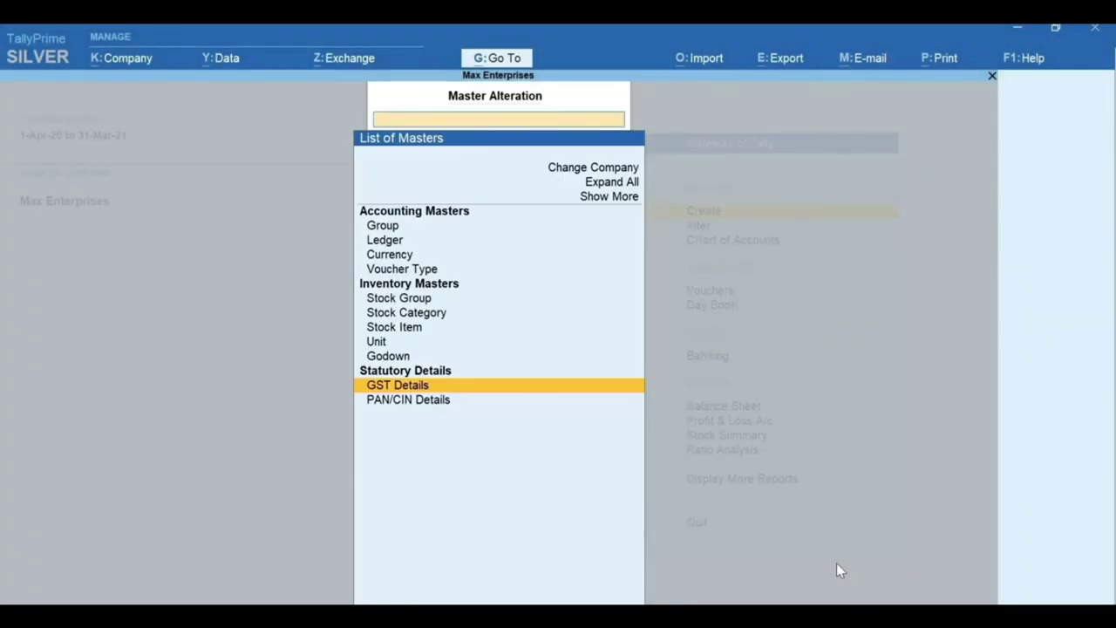
key(Escape)
key(Escape)
key(a)
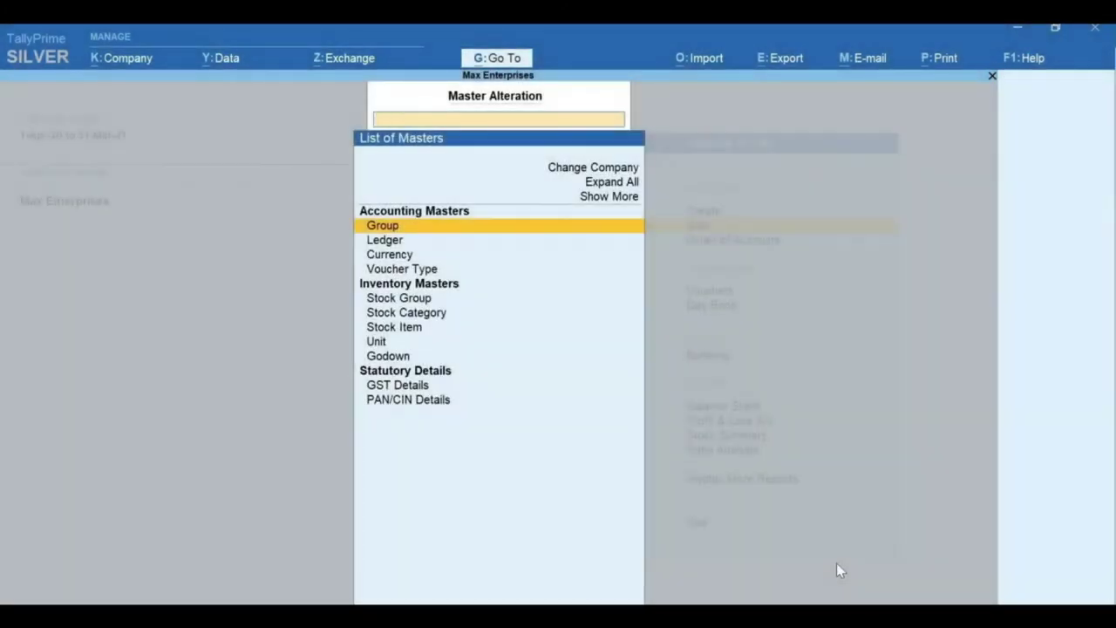
text(GST)
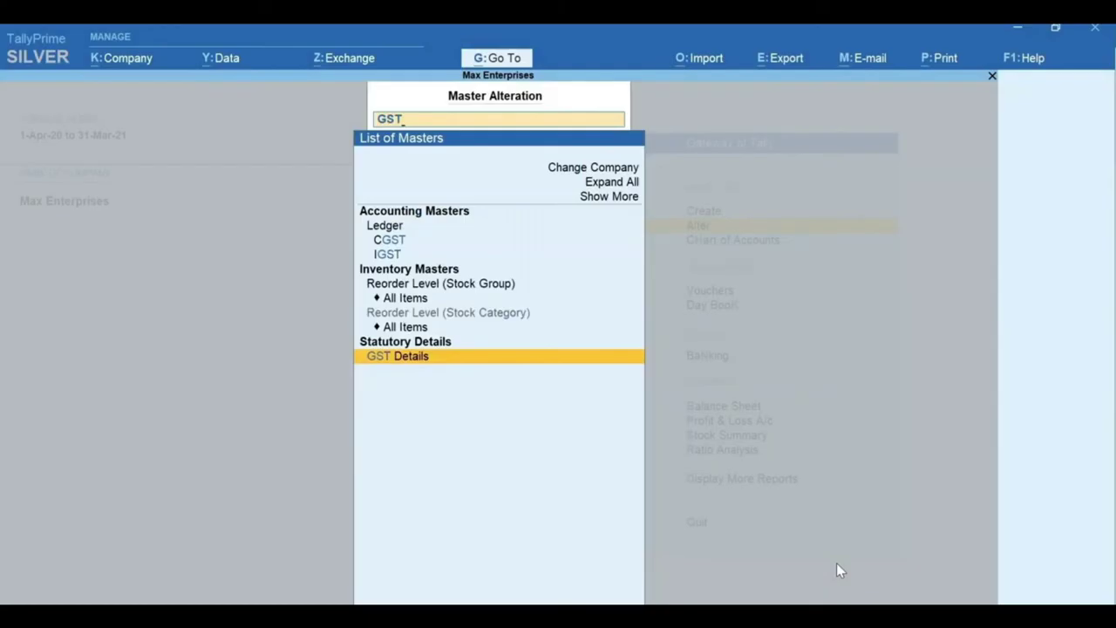
key(Escape)
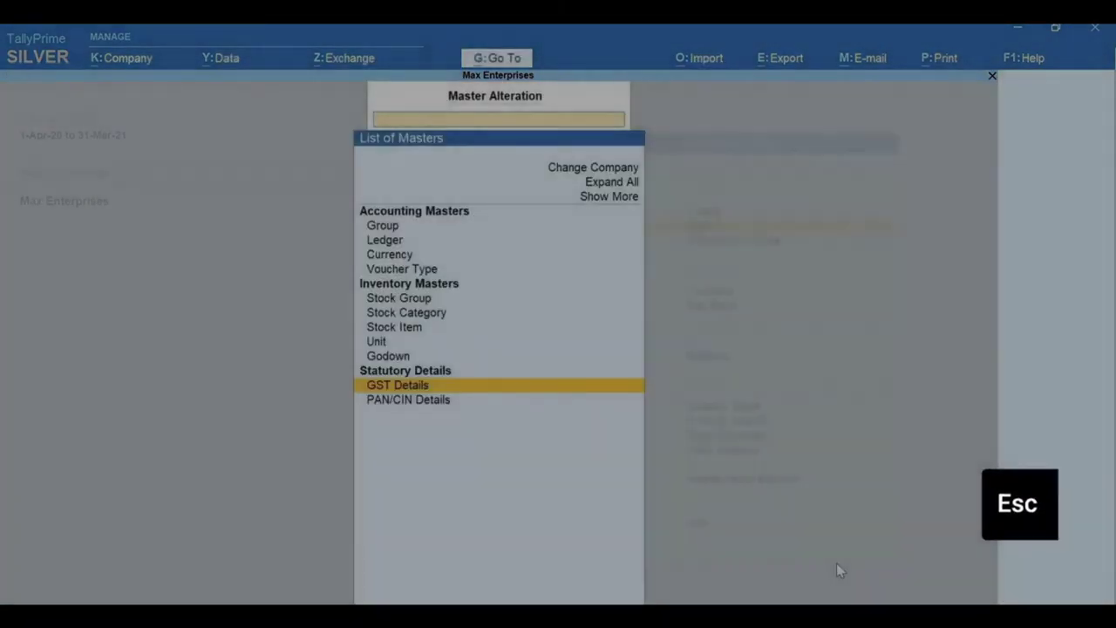
key(Escape)
- Confirm GST stays enabled in Company Features and return to Gateway of Tally
key(F11)
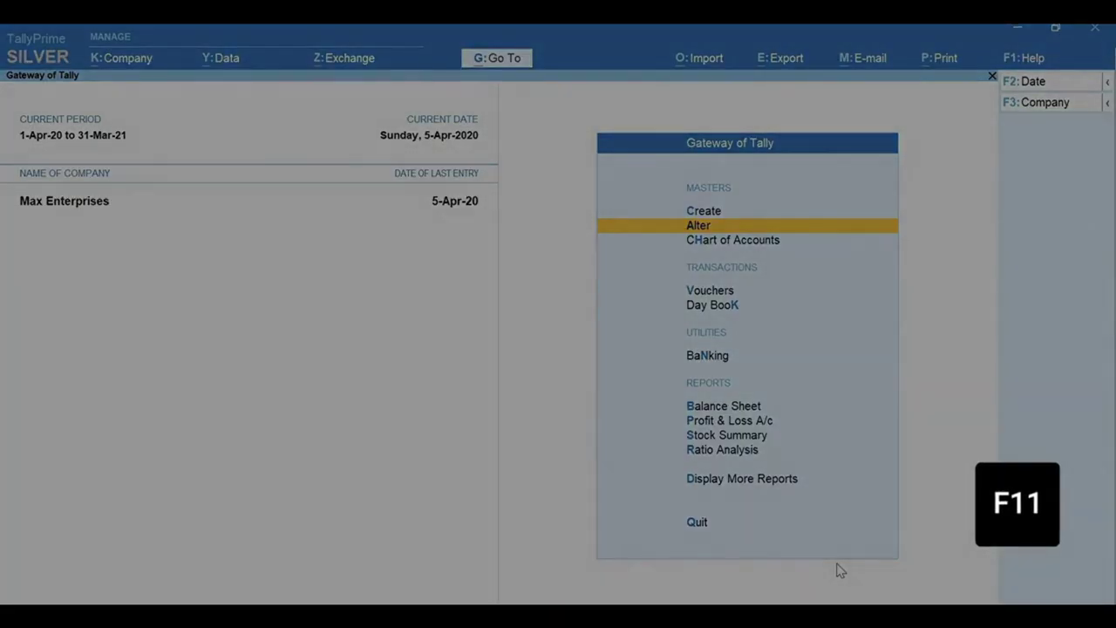
key(Return)
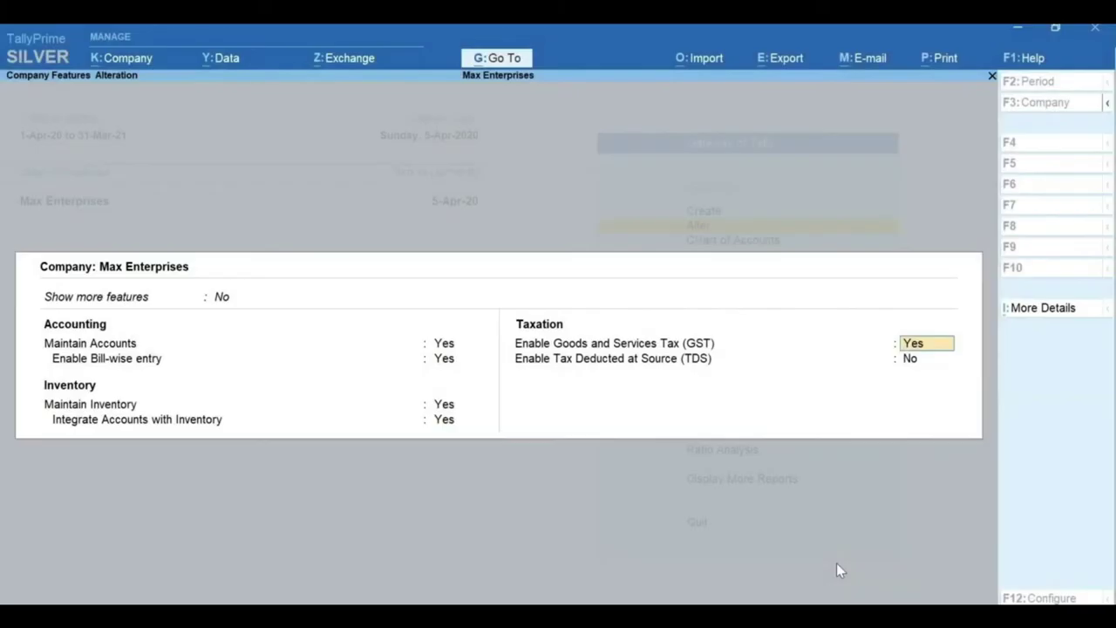
key(Escape)
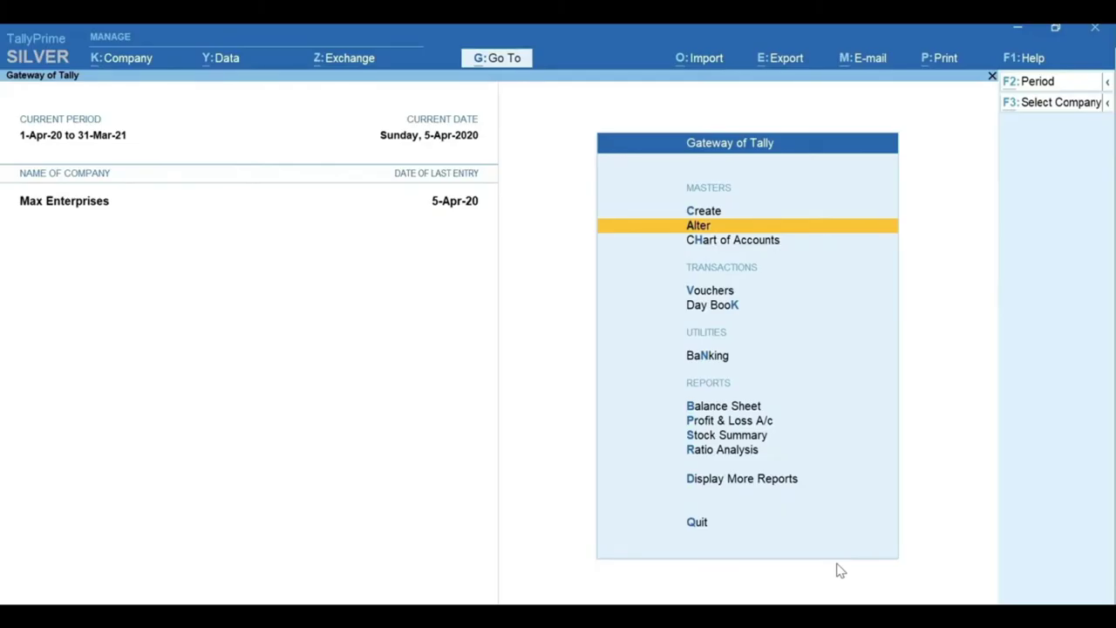
- Search the report list for 'Rate' and open GST Rate Setup
key(alt+g)
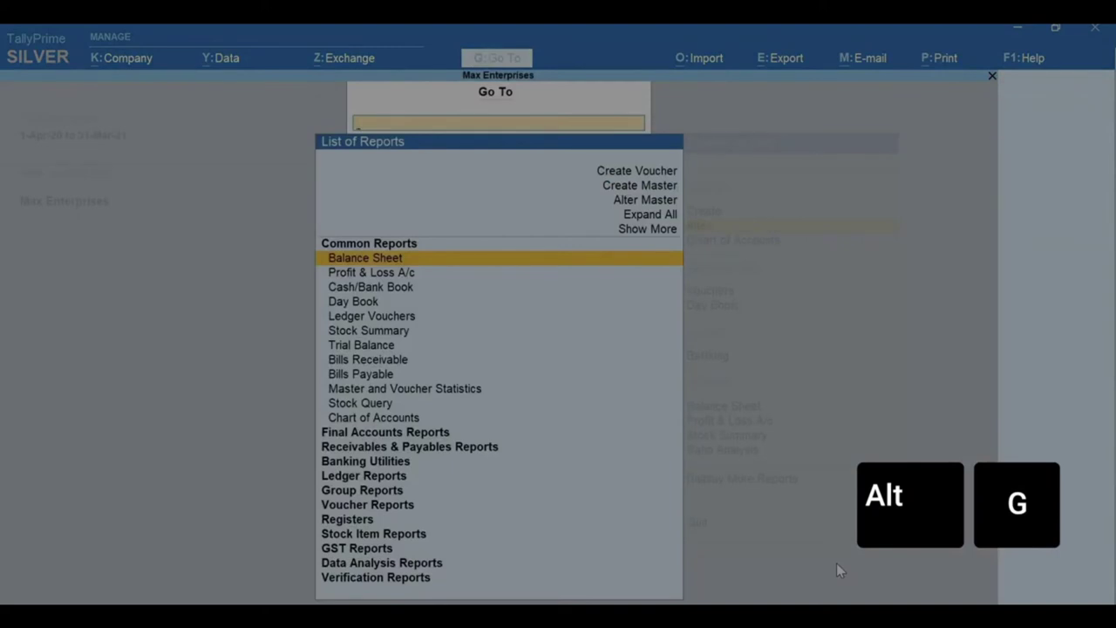
text(R)
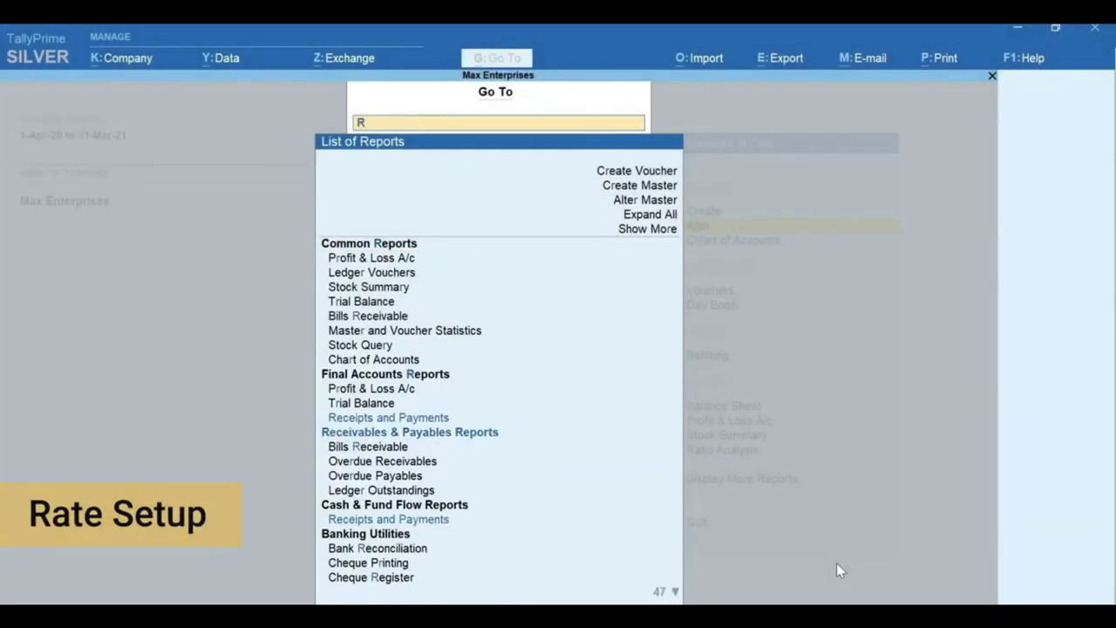
text(ate)
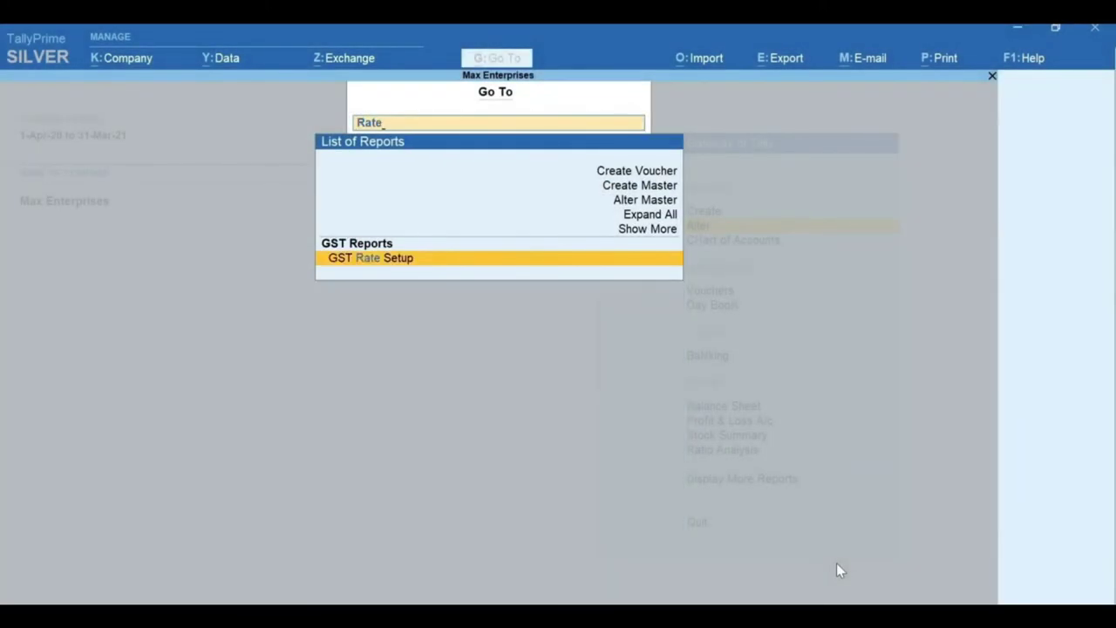
key(Return)
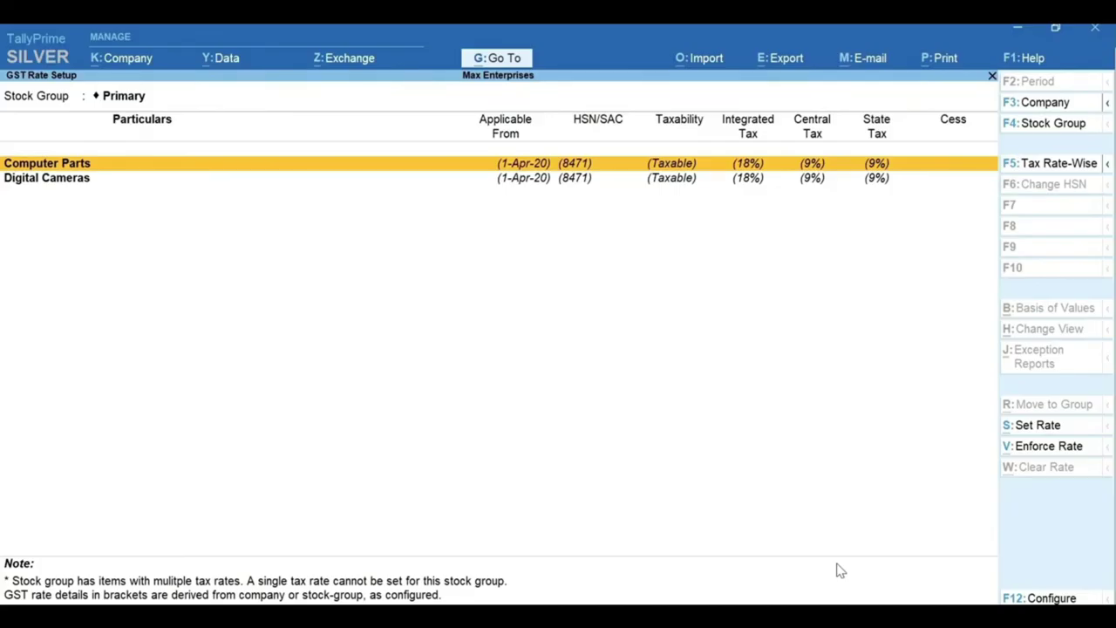
- Show the detailed rate view and open GST rate details for the Digital Cameras group
key(alt+F5)
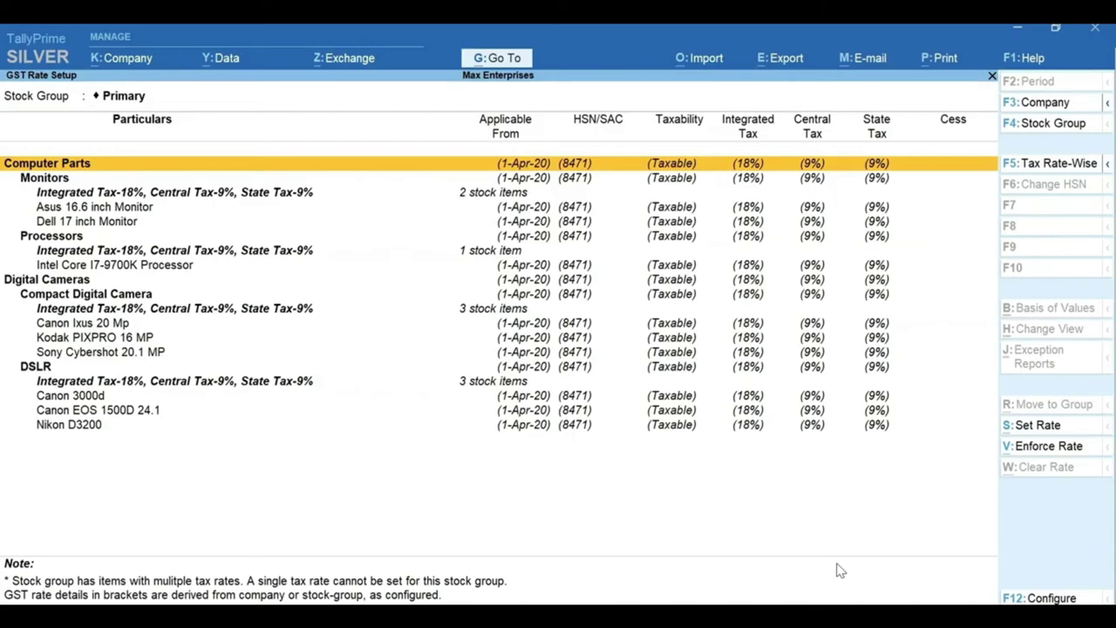
key(Down)
key(Down)
key(Down)
key(Down)
key(Down)
key(Down)
key(Down)
key(Down)
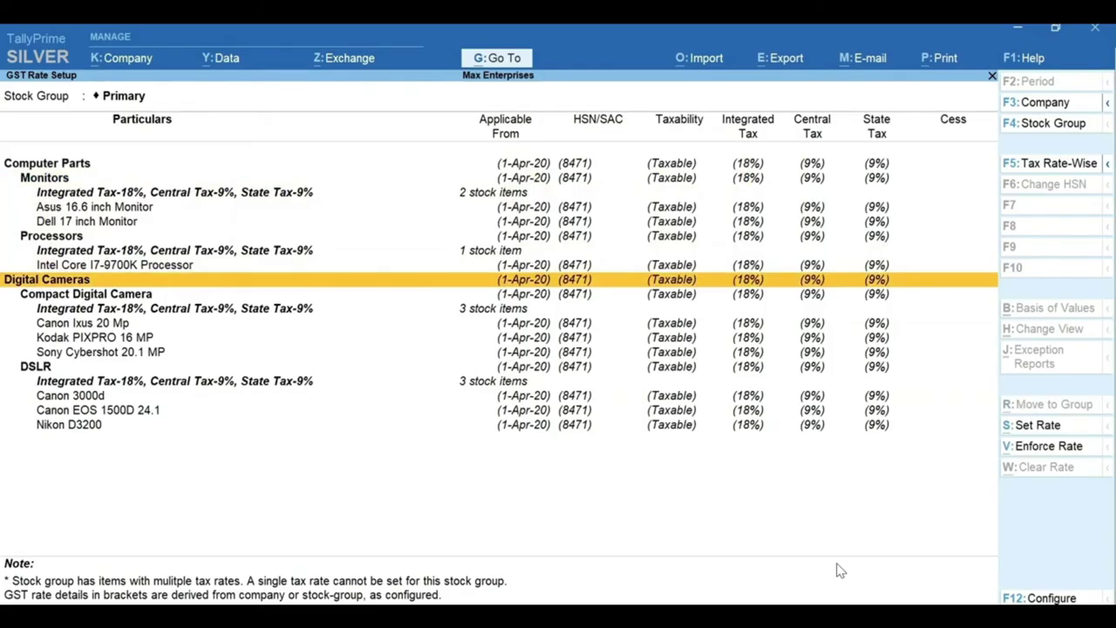
key(space)
key(alt+s)
- Set Digital Cameras to description 'Digital Camera', HSN 8525, Taxable, 28% integrated tax
text(Digital Camera)
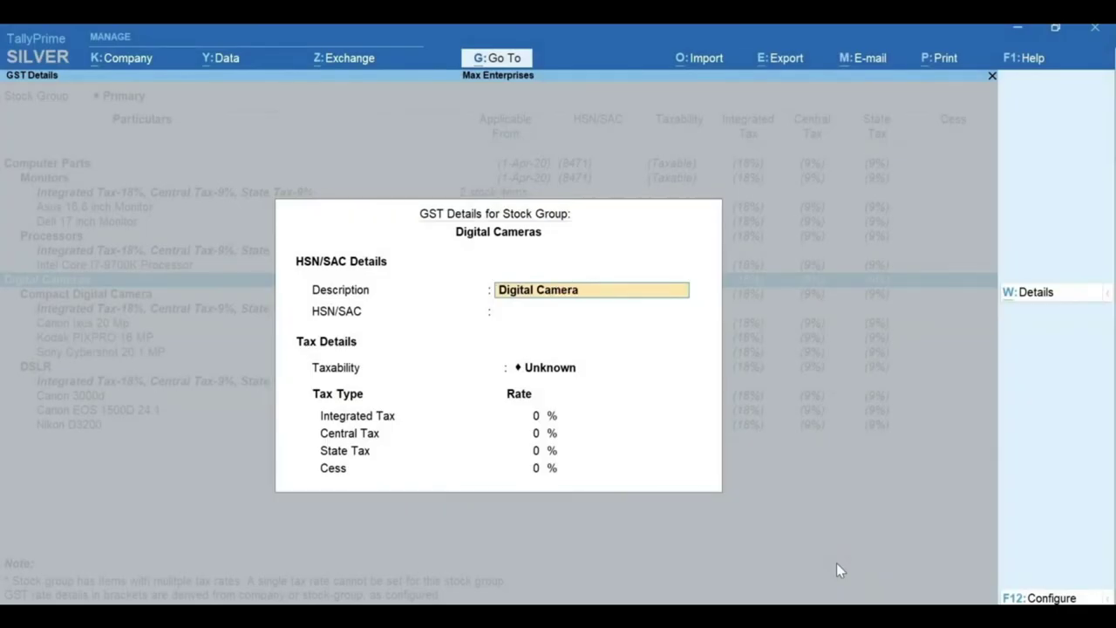
key(Return)
text(8525)
key(Return)
key(Down)
key(Down)
key(Down)
key(Return)
text(28)
key(Return)
key(ctrl+a)
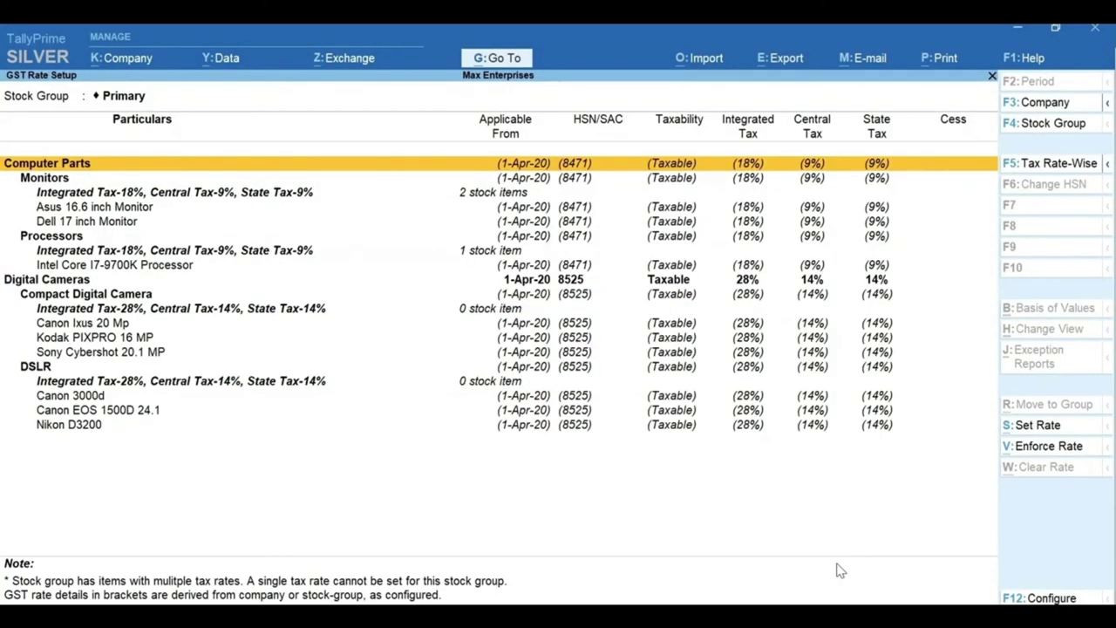
- Mark Digital Cameras again to review its GST rate details, then open the Go To list
key(Down)
key(Down)
key(Down)
key(Down)
key(Down)
key(Down)
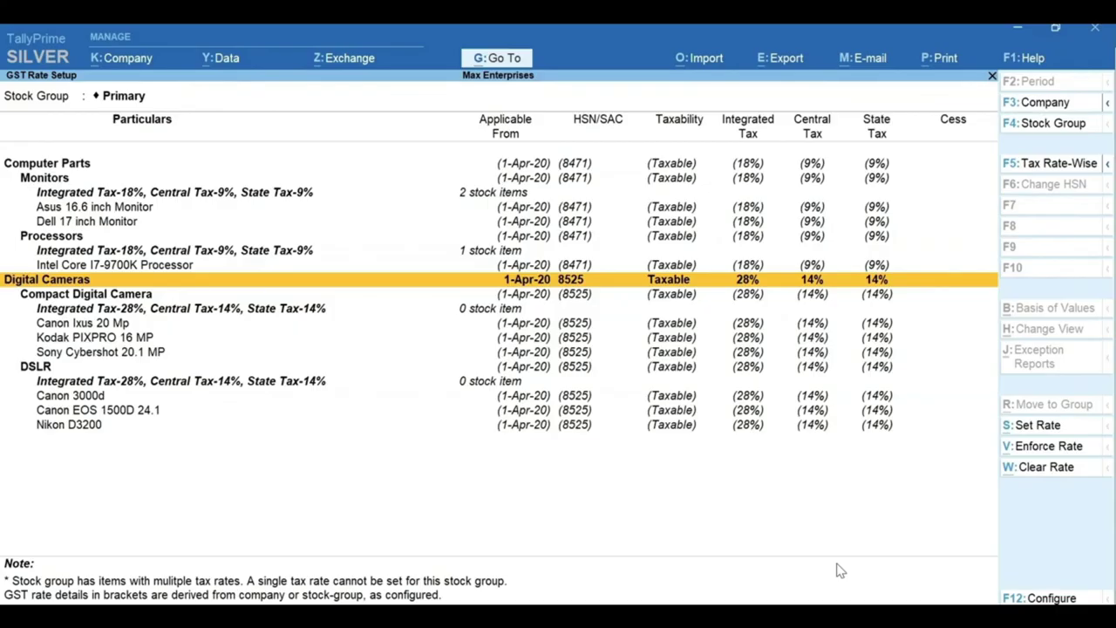
key(space)
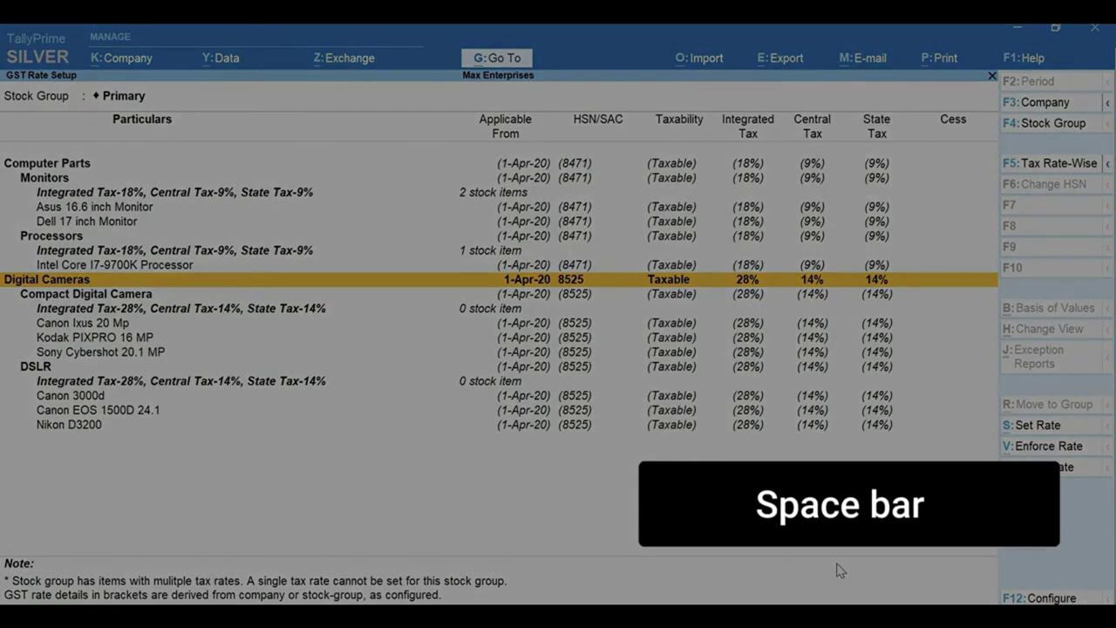
key(alt+s)
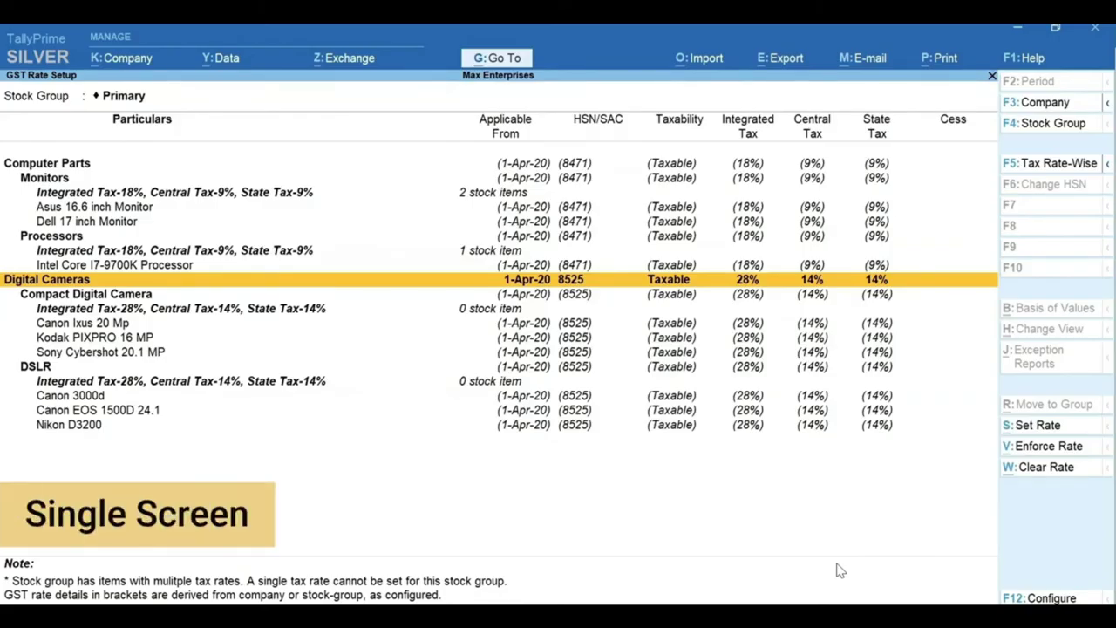
key(alt+g)
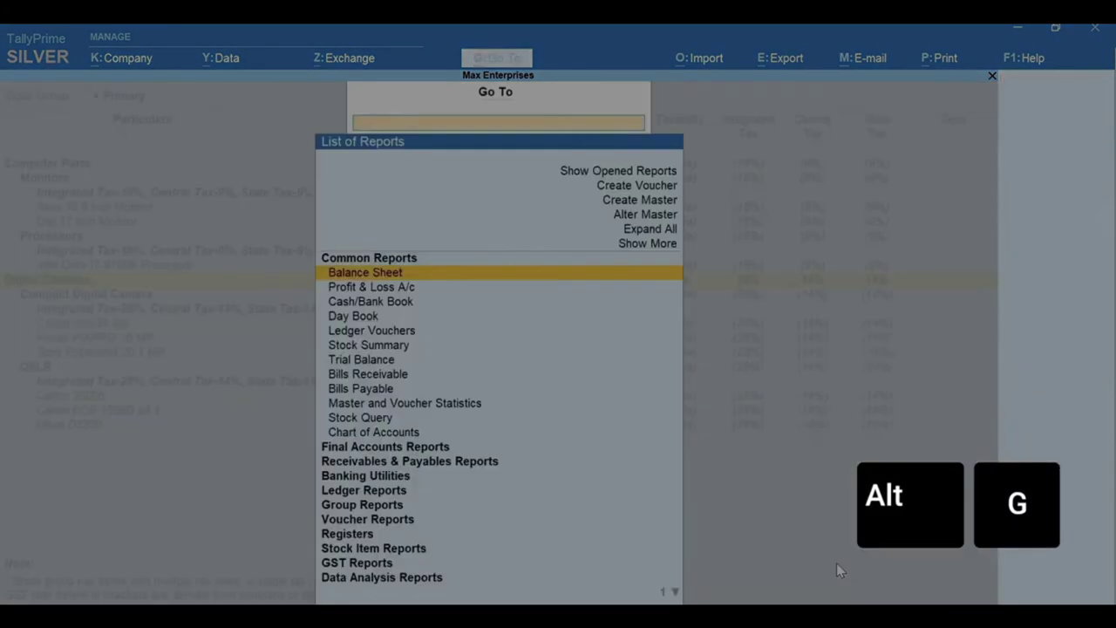
- In Update Party GSTIN for All Items, enter Ace Electronics' GSTIN and return to rate setup
text(GSTIN)
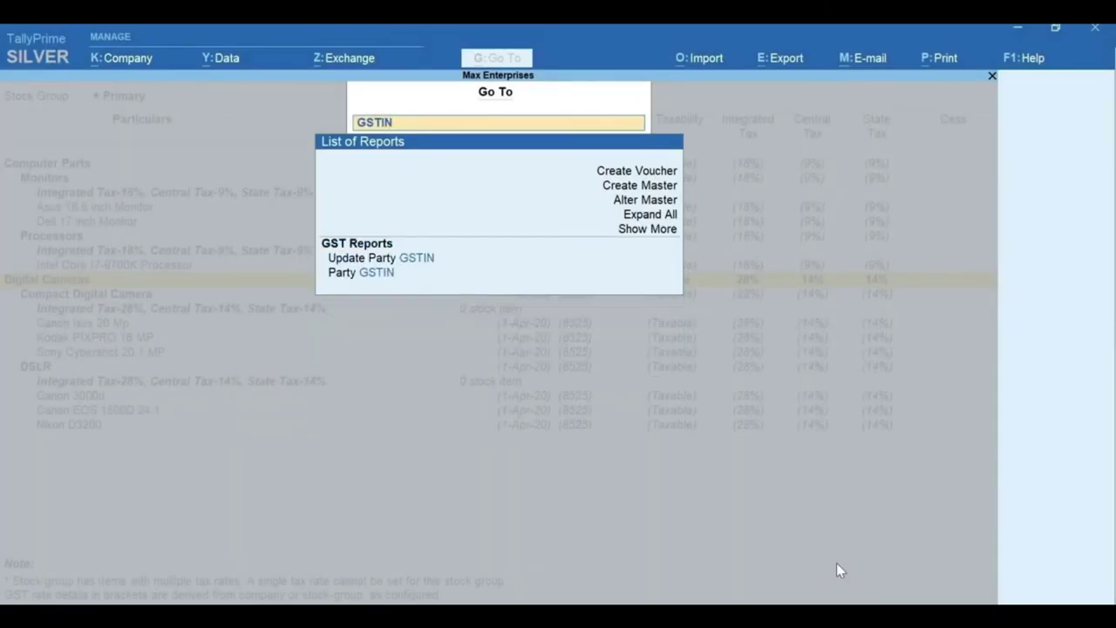
key(Down)
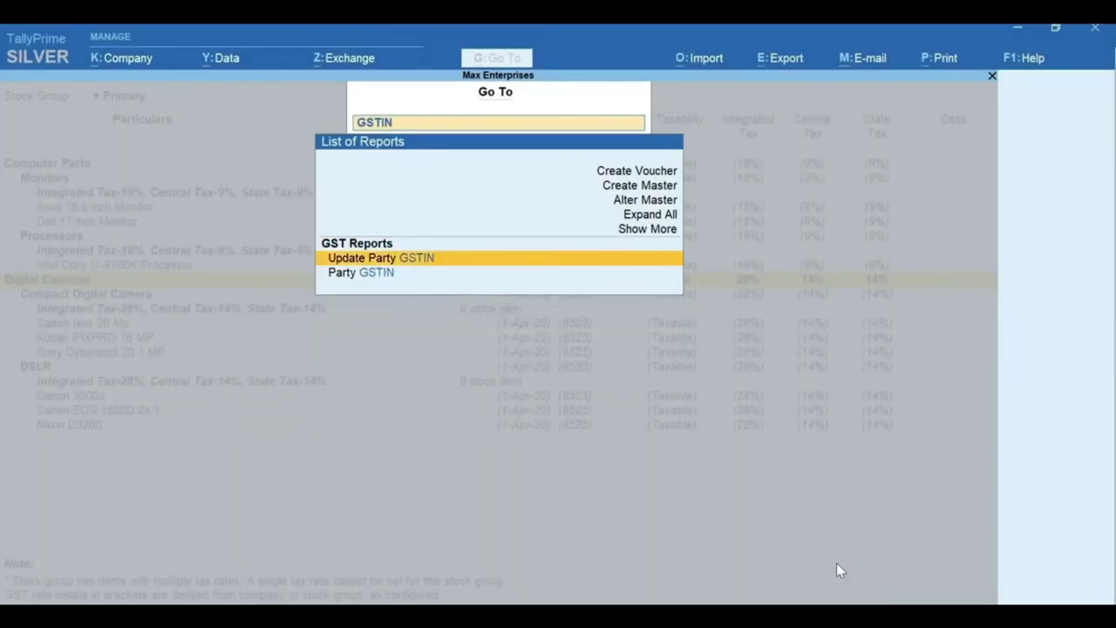
key(Return)
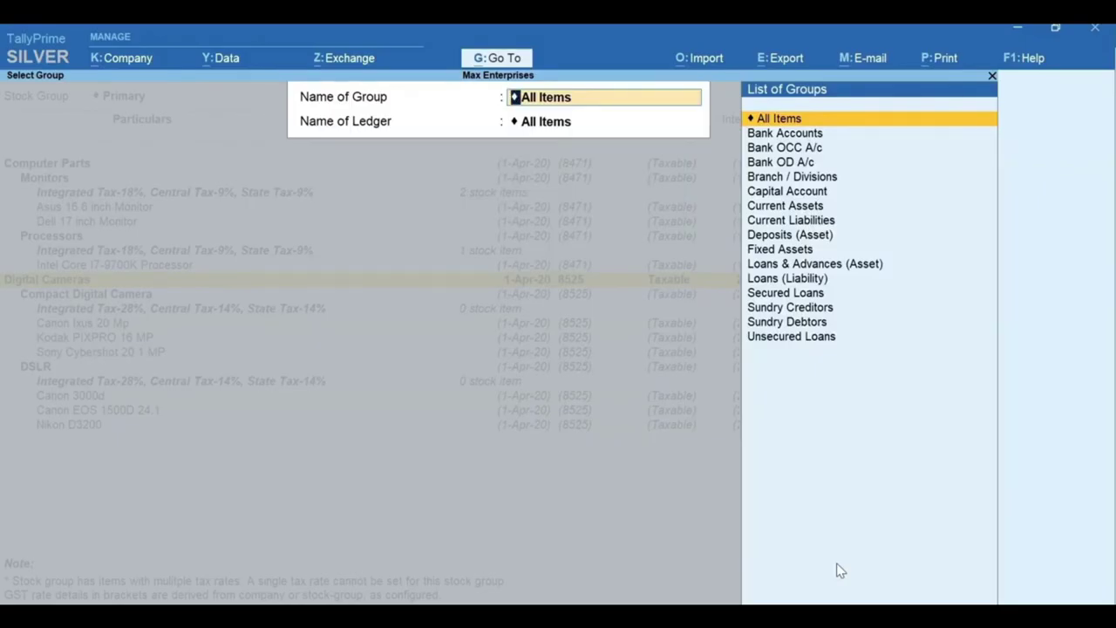
key(Return)
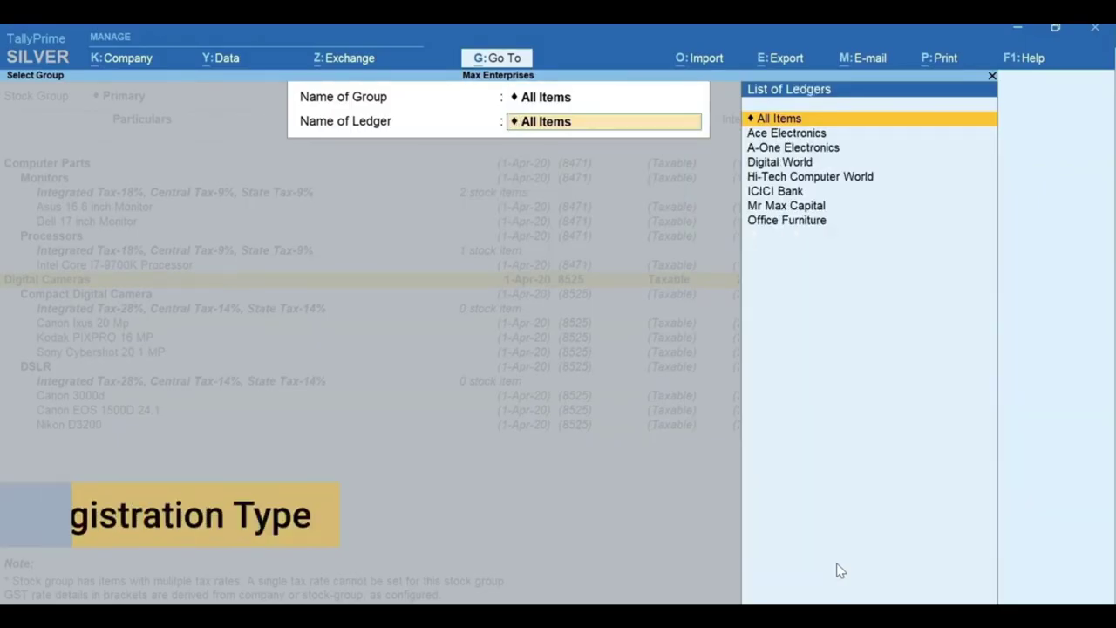
key(Return)
key(Return)
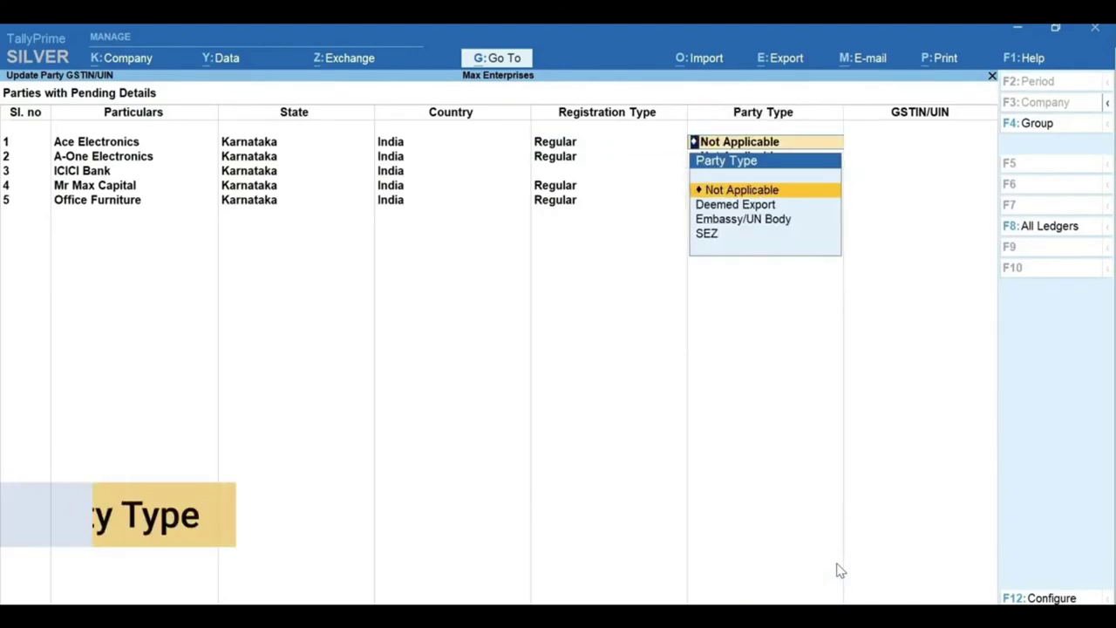
key(Return)
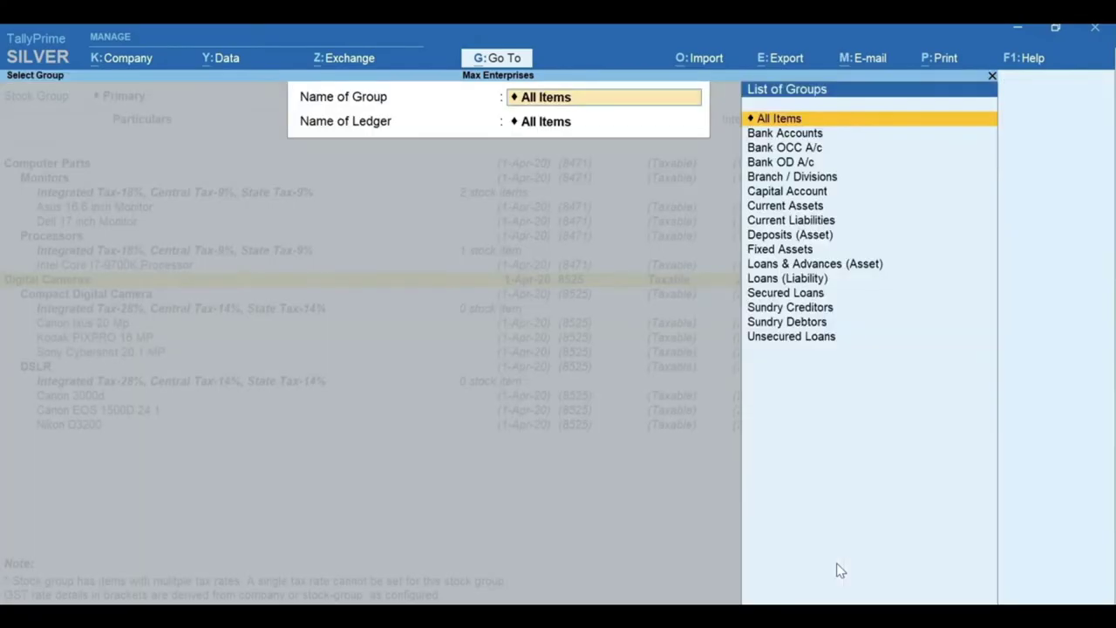
key(Escape)
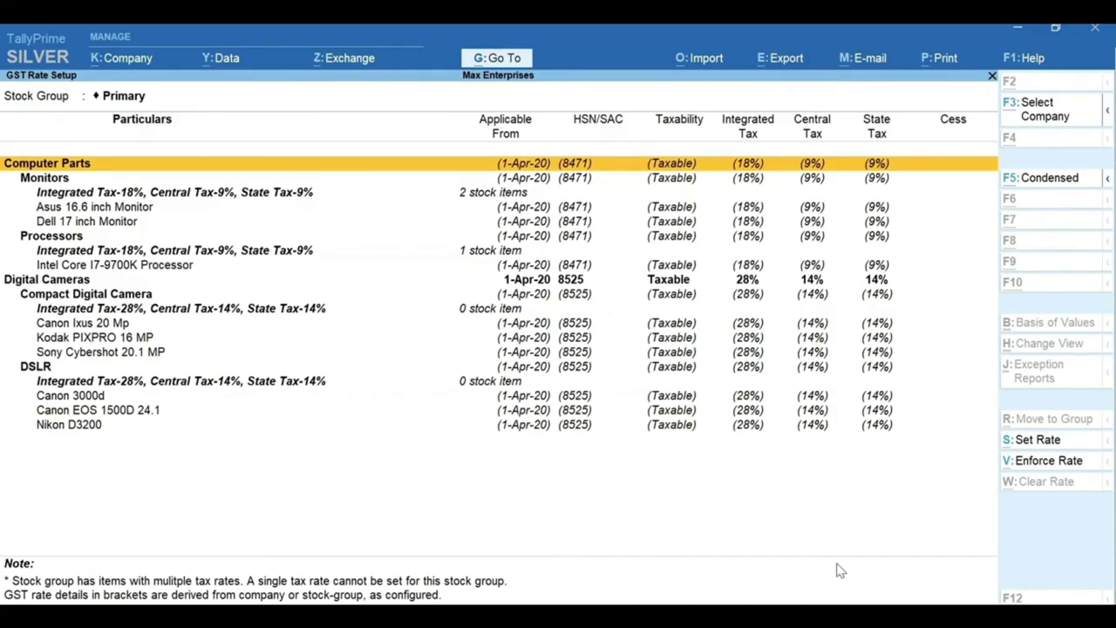
- In Map UoM - UQC, map the Nos unit to NOS-NUMBERS
key(alt+g)
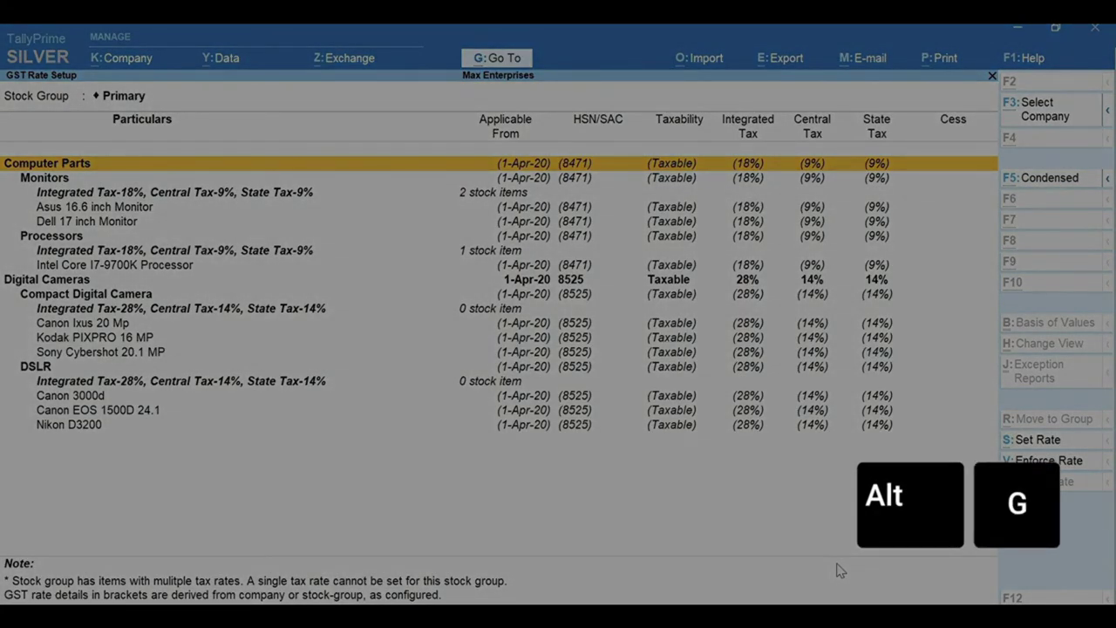
text(UQC)
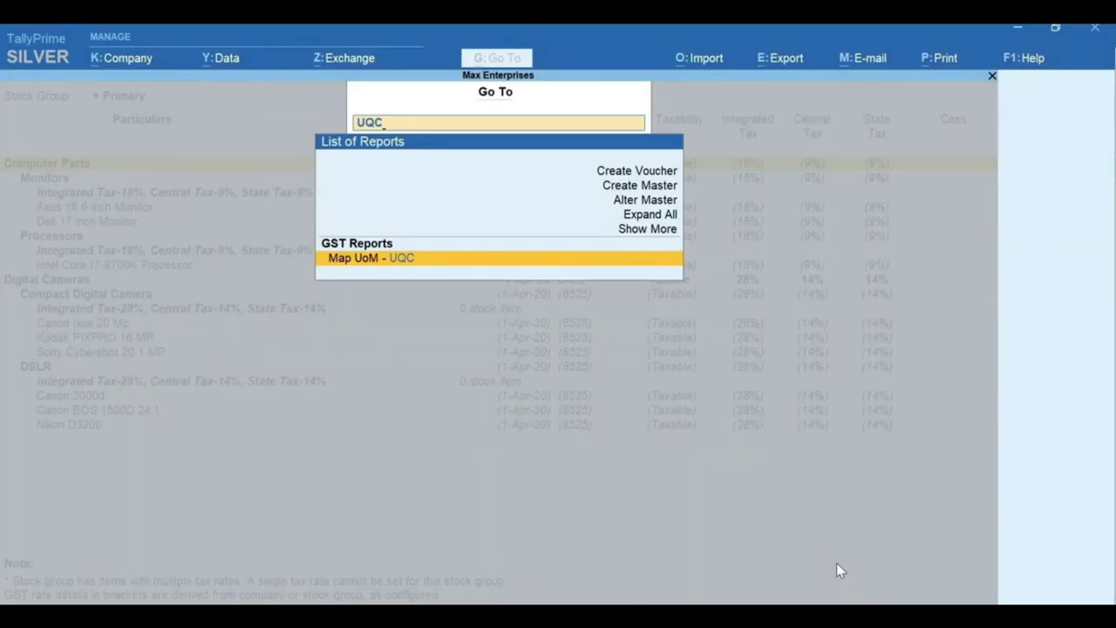
key(Return)
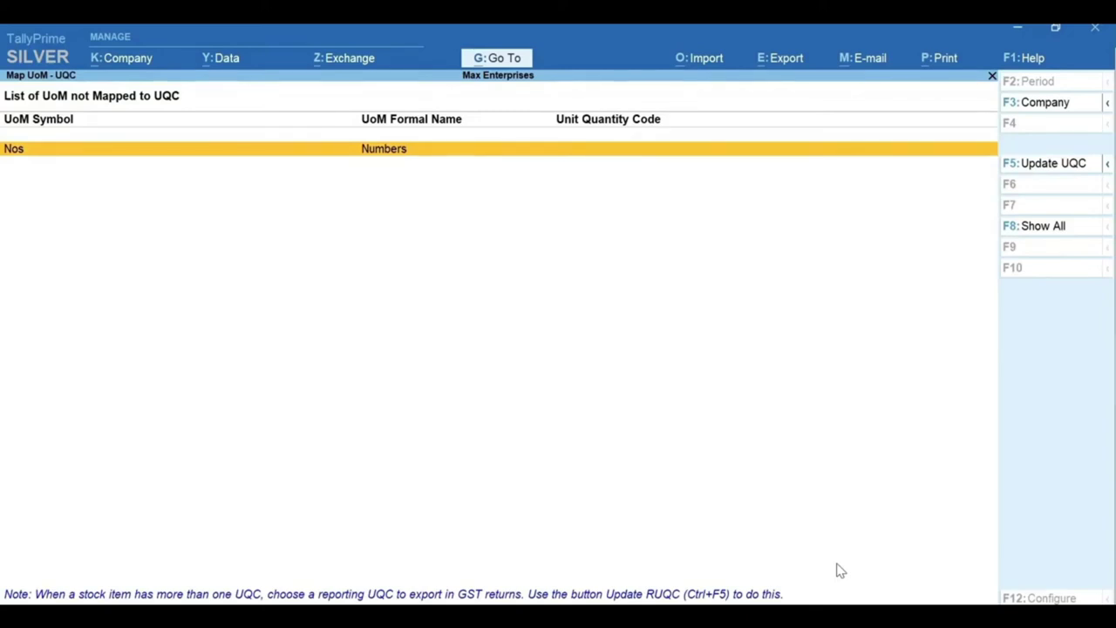
key(F5)
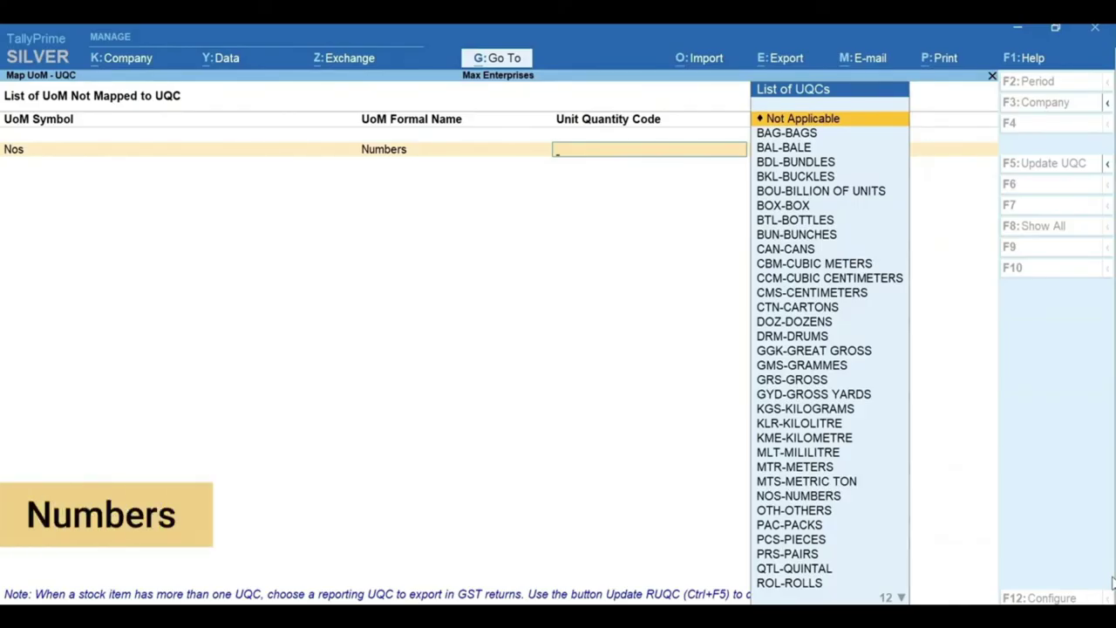
text(nu)
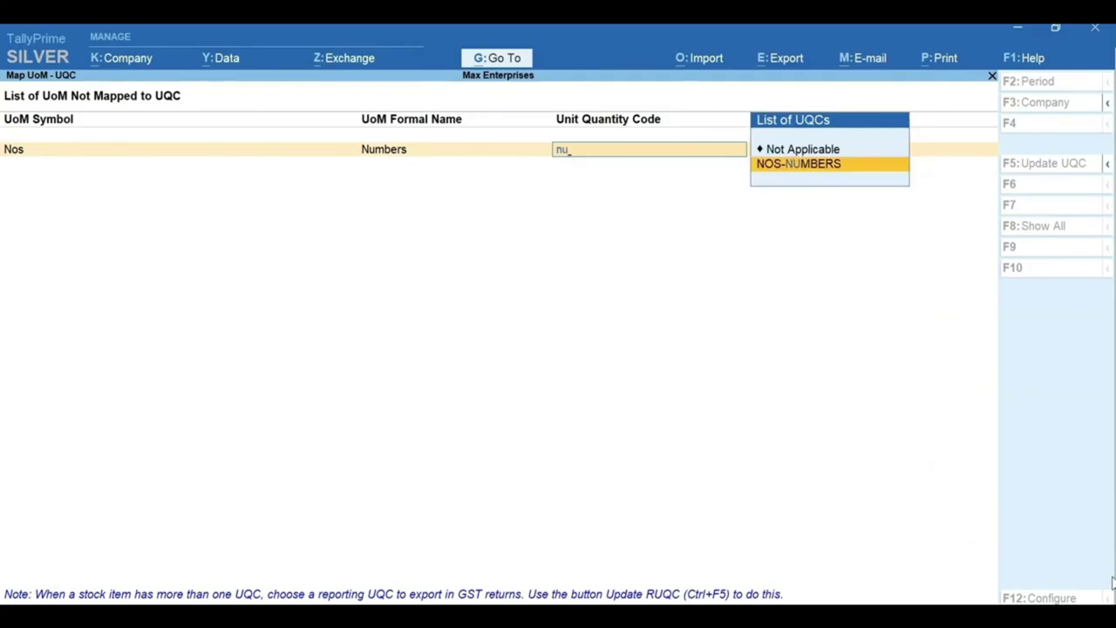
key(Return)
key(Return)
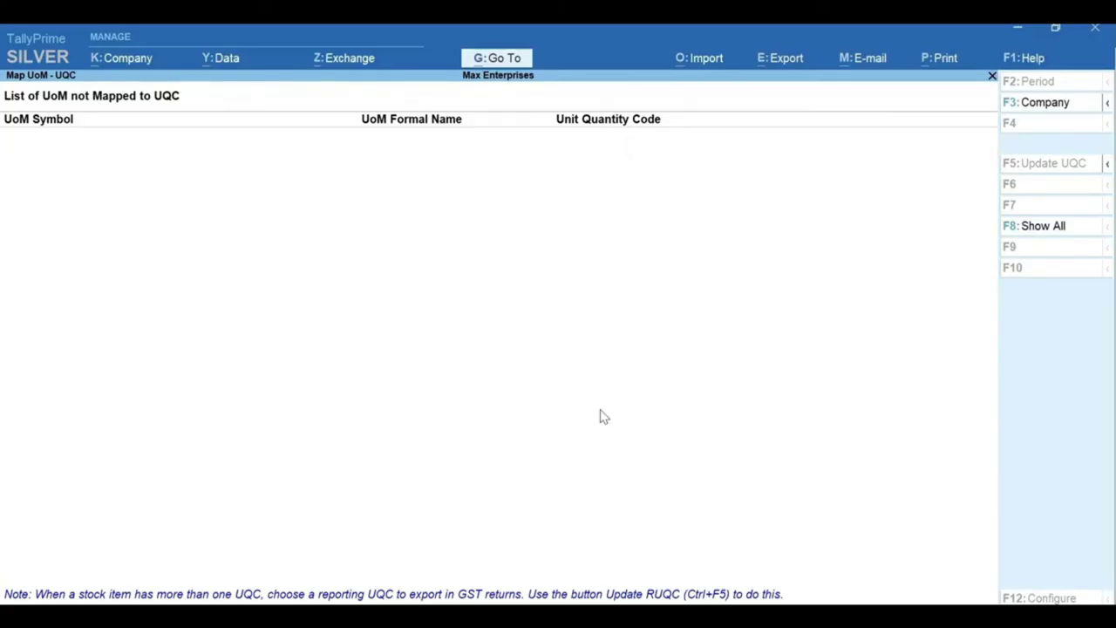
key(alt+g)
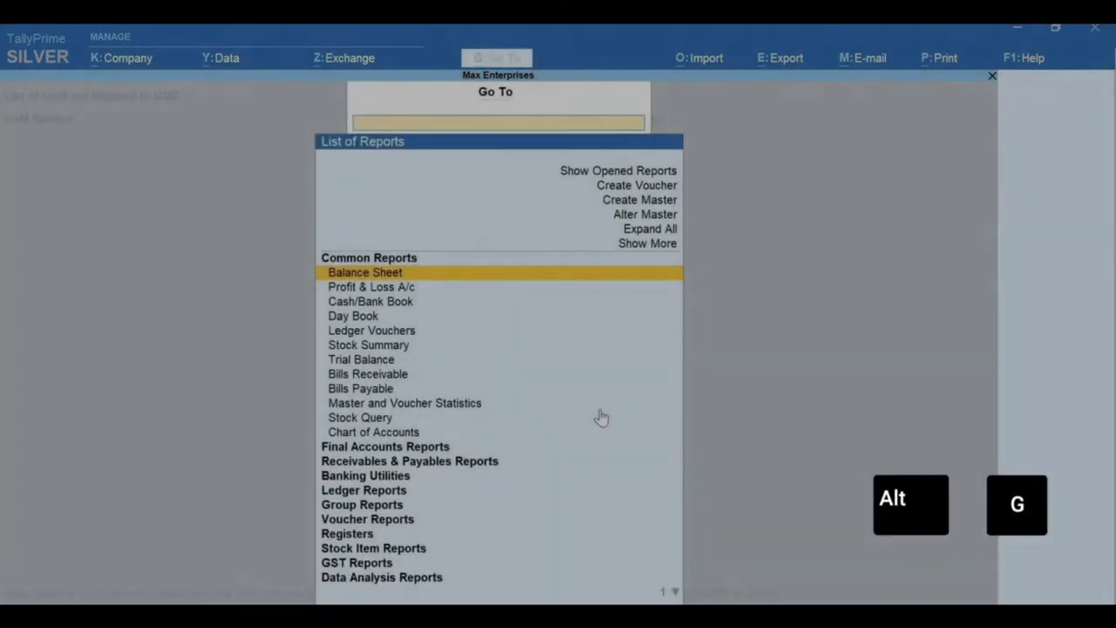
- Create a CGST ledger under Duties & Taxes with GST duty type and Central Tax
key(Up)
key(Up)
key(Up)
key(Up)
key(Up)
key(Return)
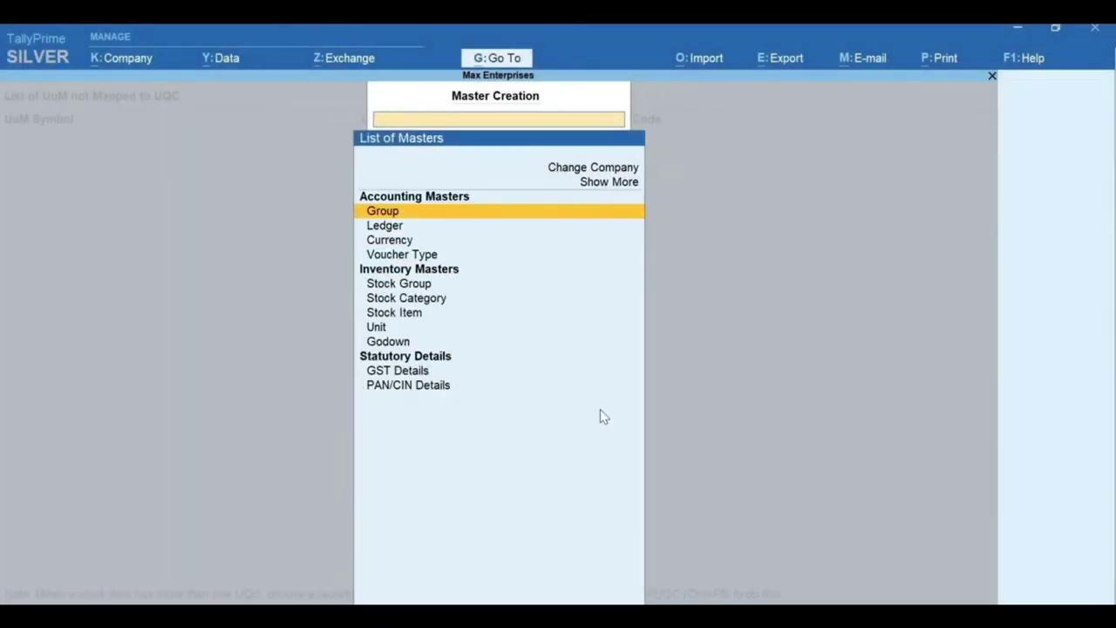
key(Down)
key(Return)
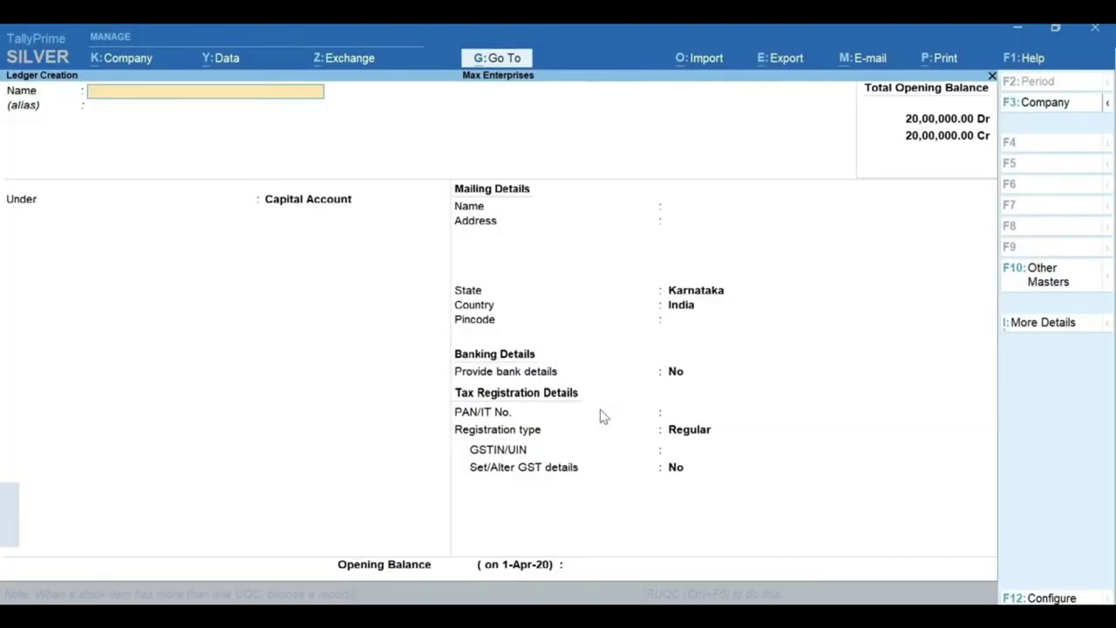
text(CGST)
key(Return)
key(Return)
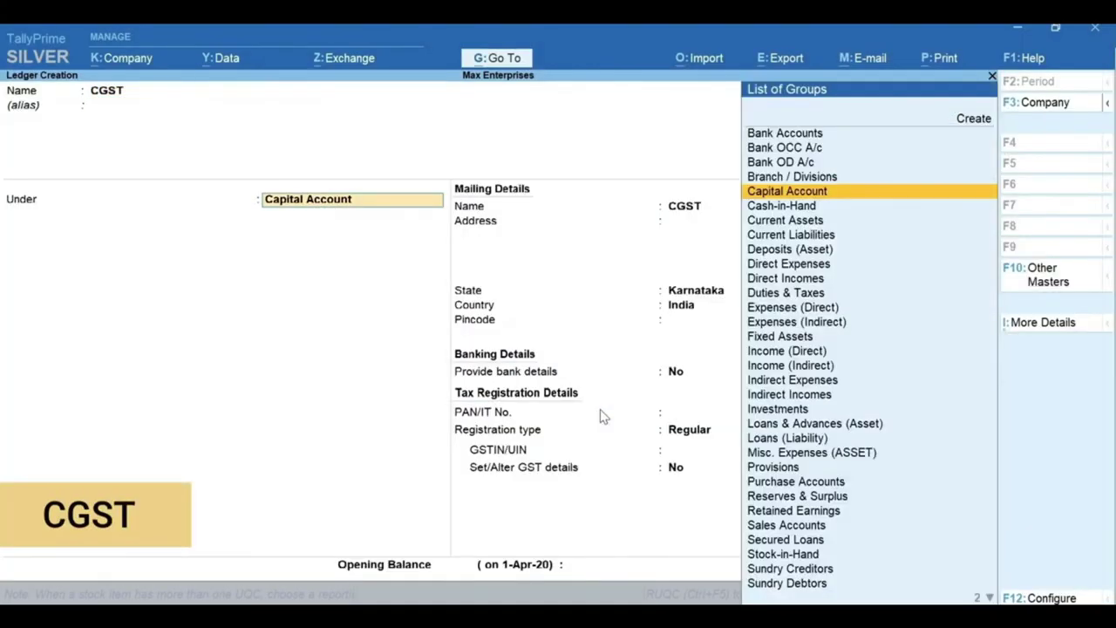
text(Dut)
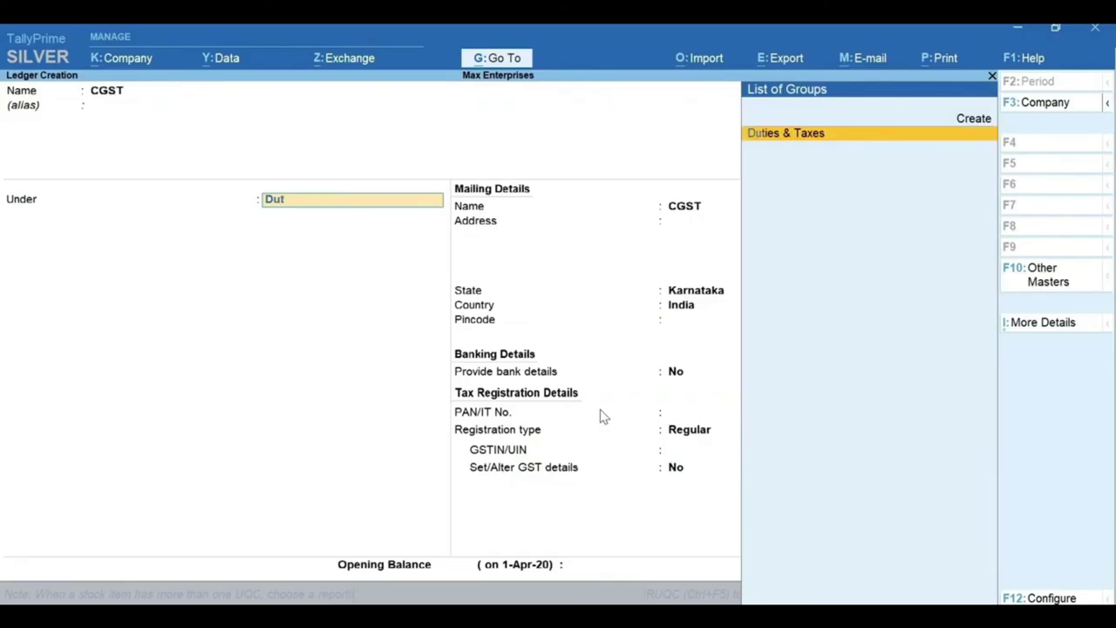
key(Return)
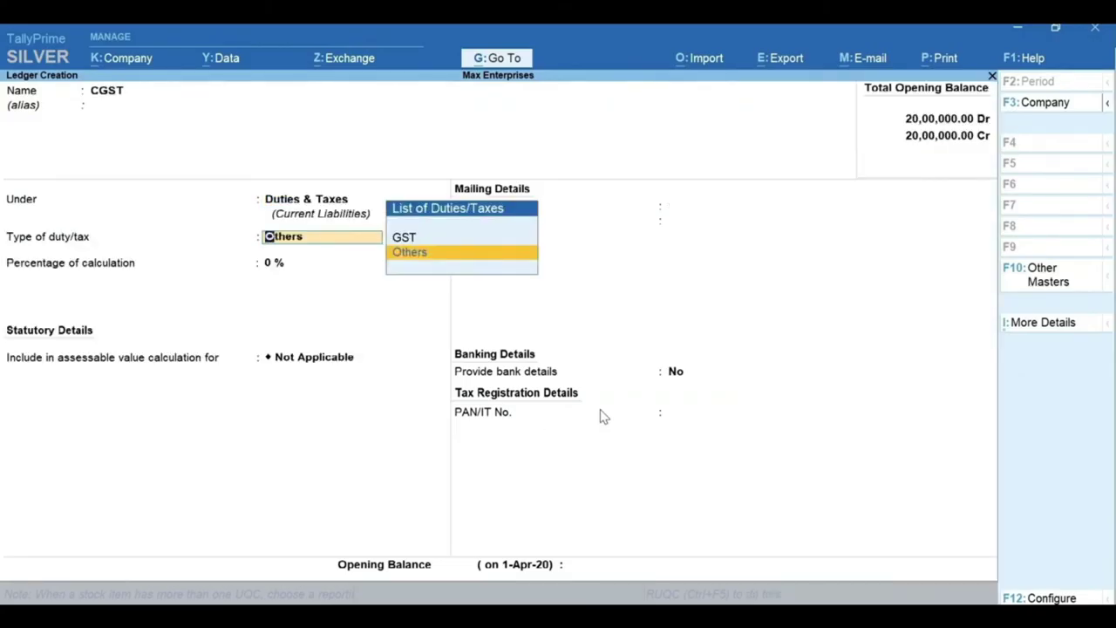
key(Up)
key(Return)
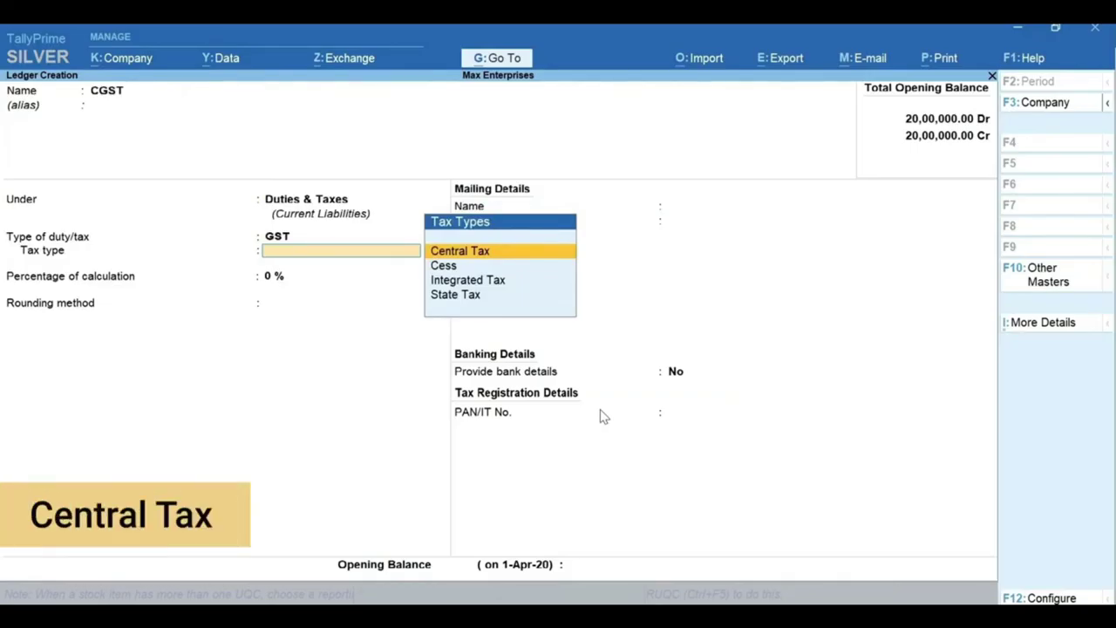
key(Return)
key(ctrl+a)
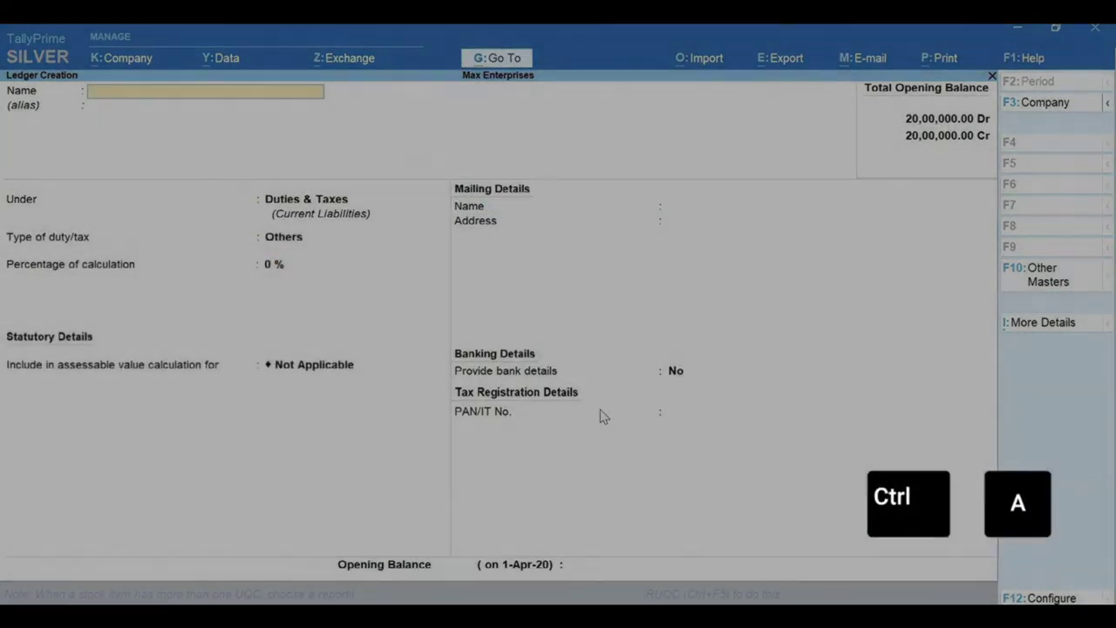
- Create the SGST ledger under Duties & Taxes as GST State Tax
text(SGST)
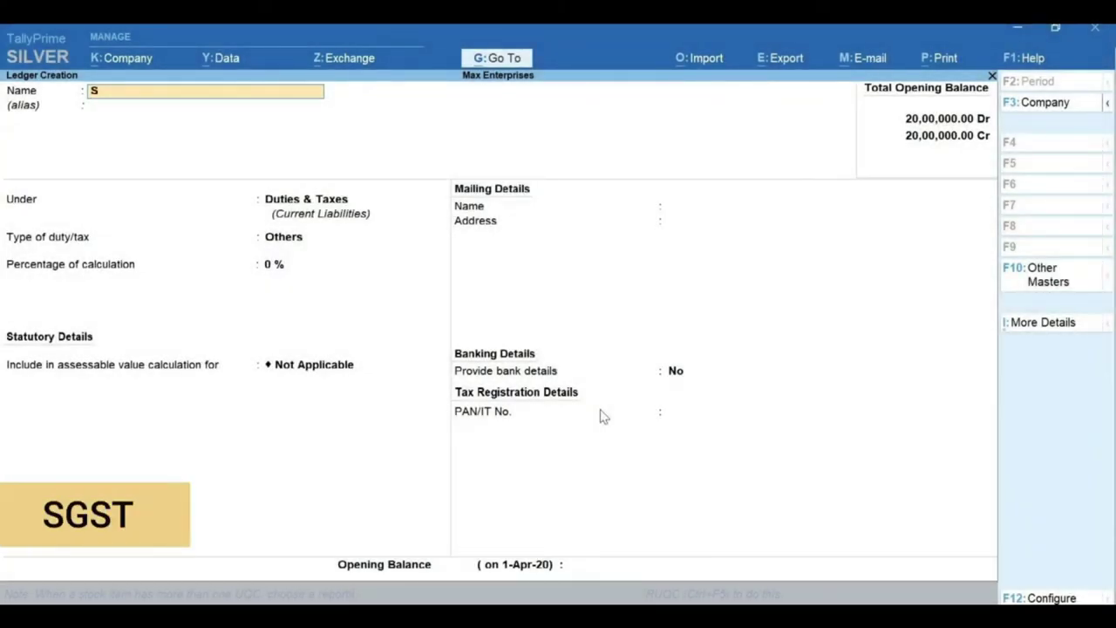
key(Return)
key(Return)
key(Return)
key(Up)
key(Return)
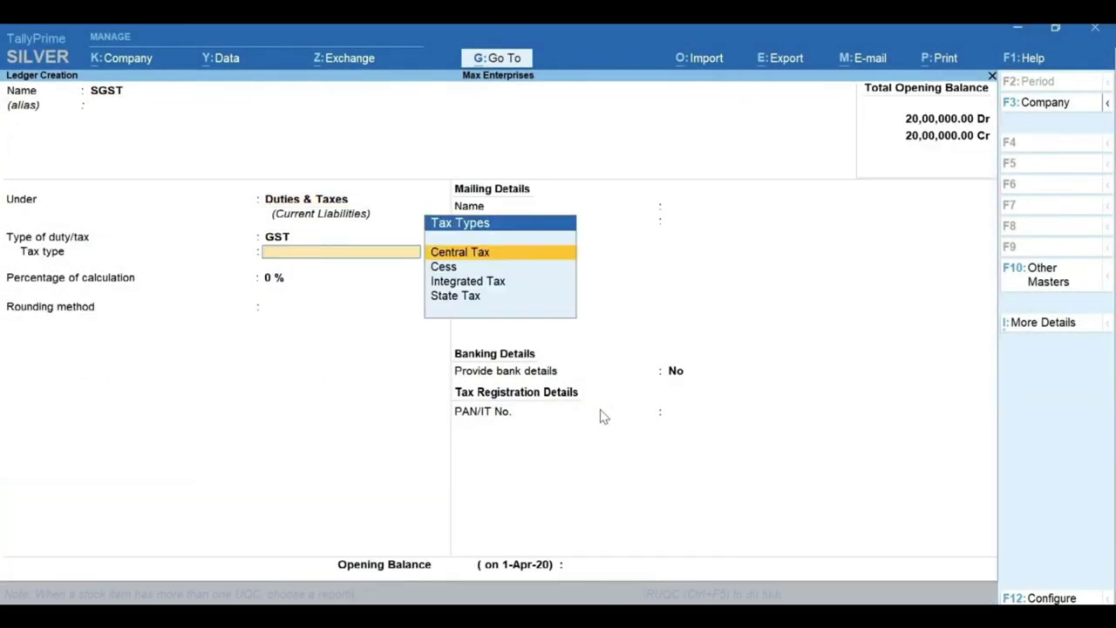
key(Down)
key(Down)
key(Down)
key(Return)
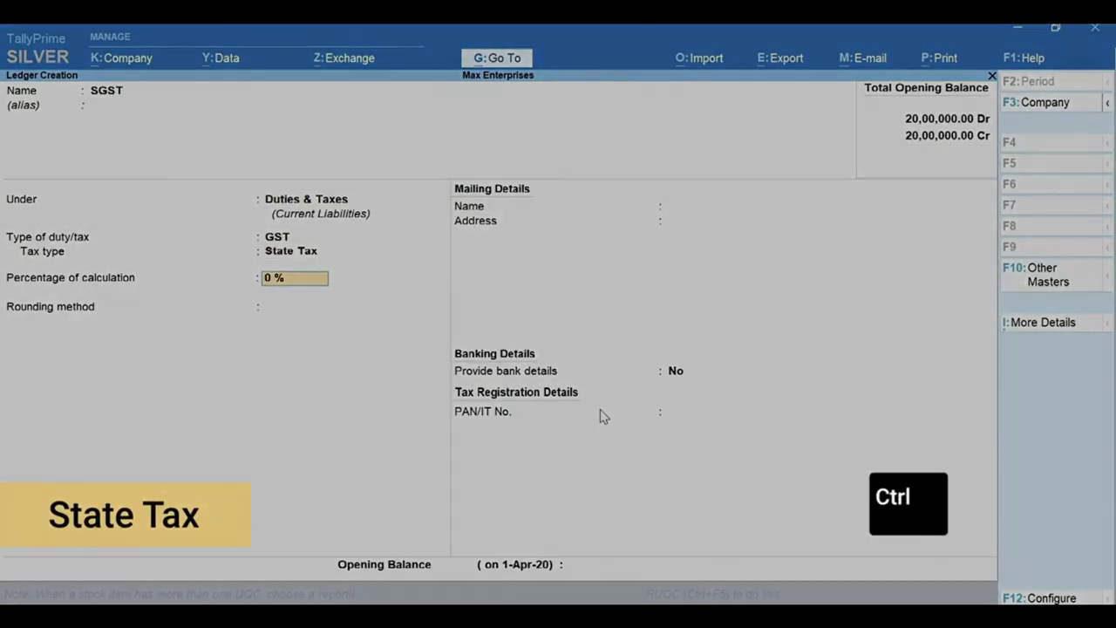
key(ctrl+a)
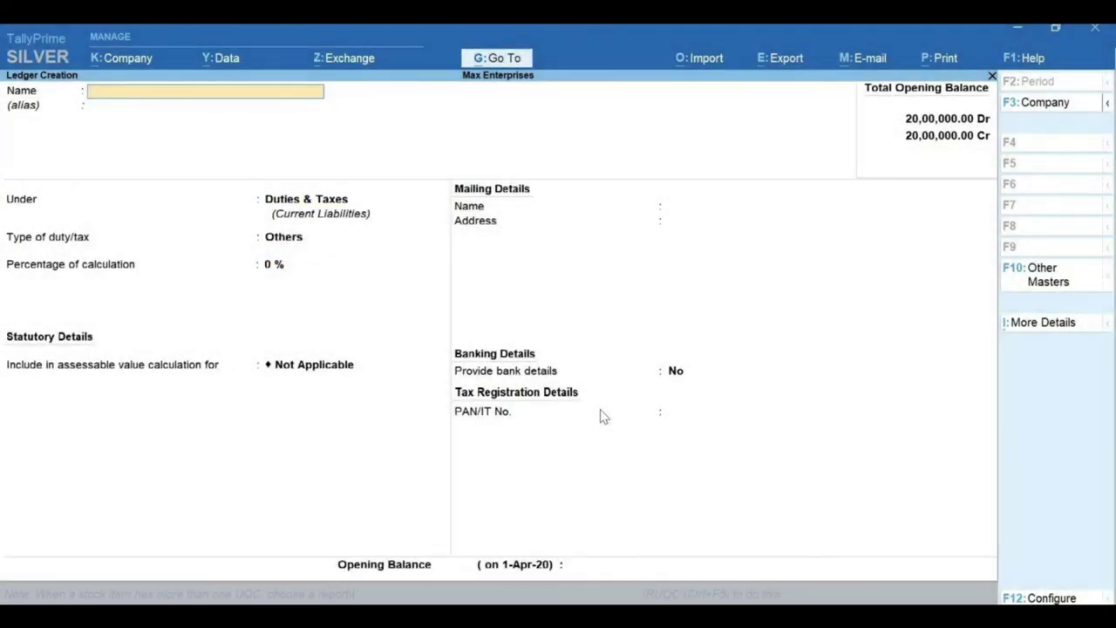
- Create the IGST ledger under Duties & Taxes as GST Integrated Tax
text(IGST)
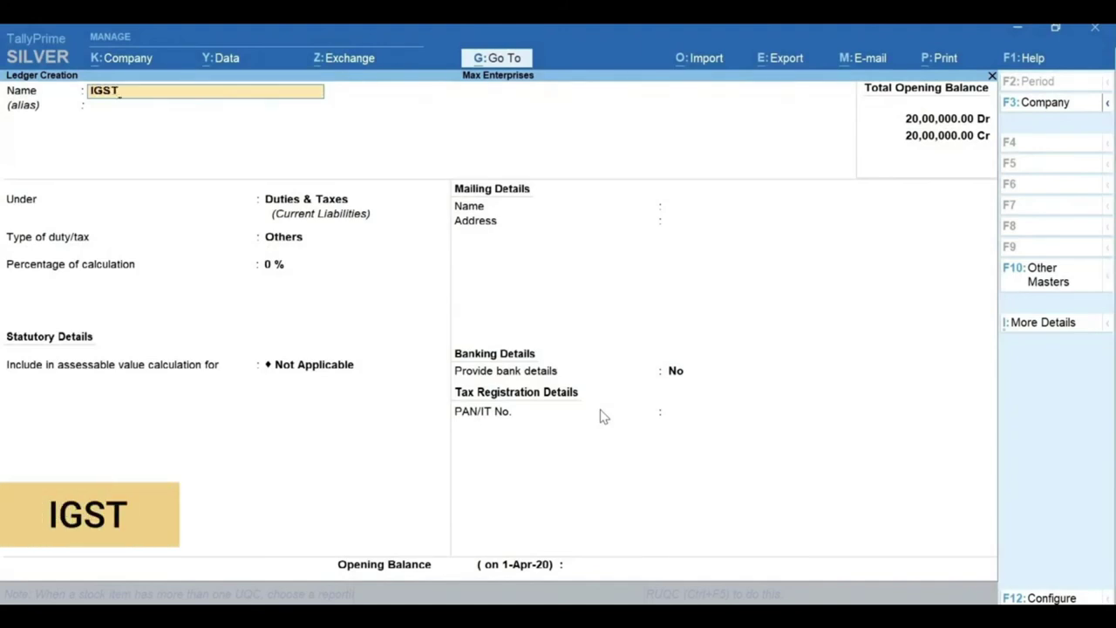
key(Return)
key(Return)
key(Up)
key(Return)
key(Down)
key(Down)
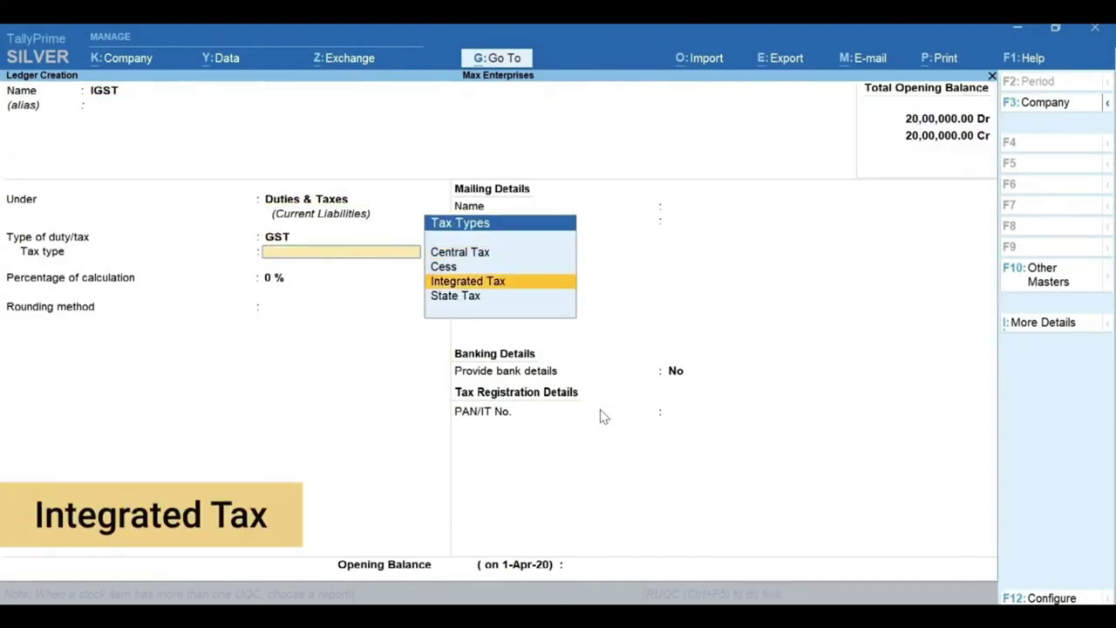
key(ctrl+a)
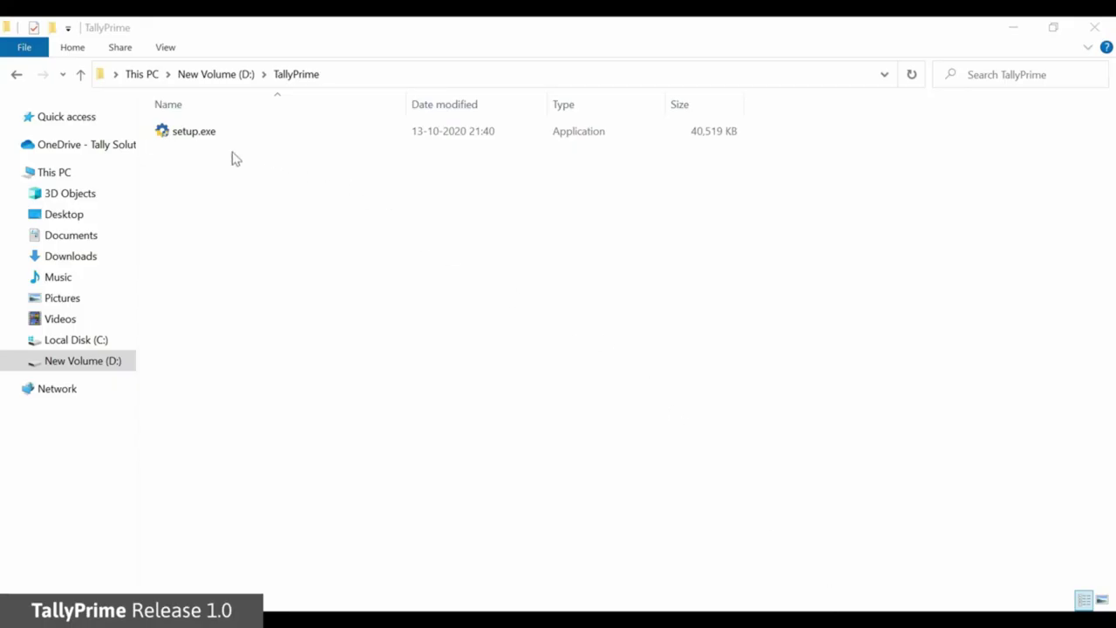
- Run setup.exe to update Tally.ERP 9 to TallyPrime 1.0, then start TallyPrime
click(199, 139)
double_click(198, 140)
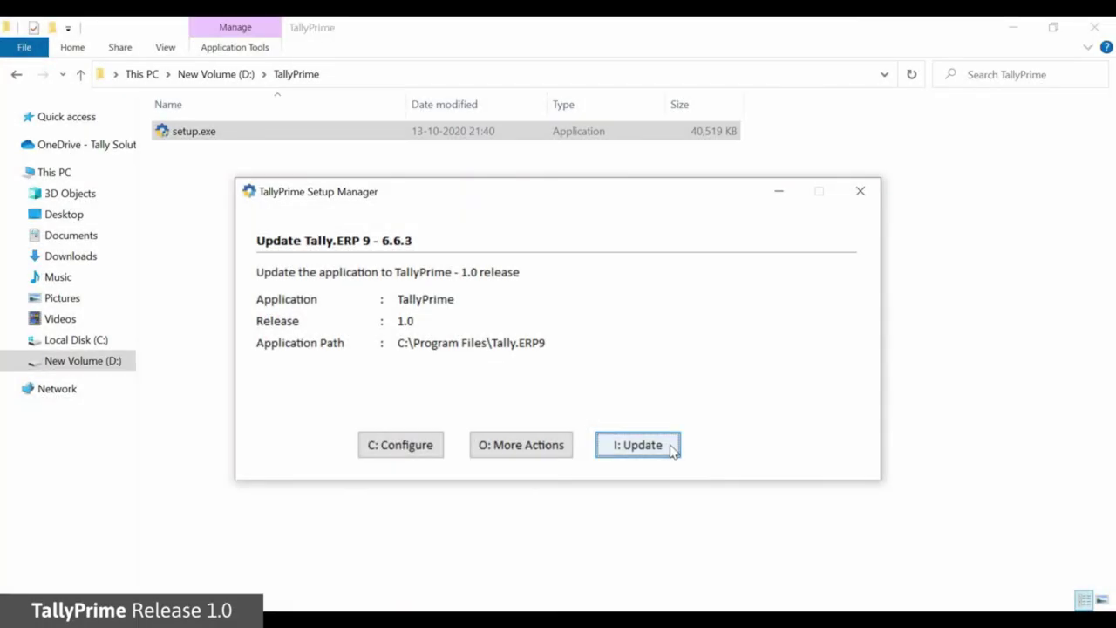
click(669, 447)
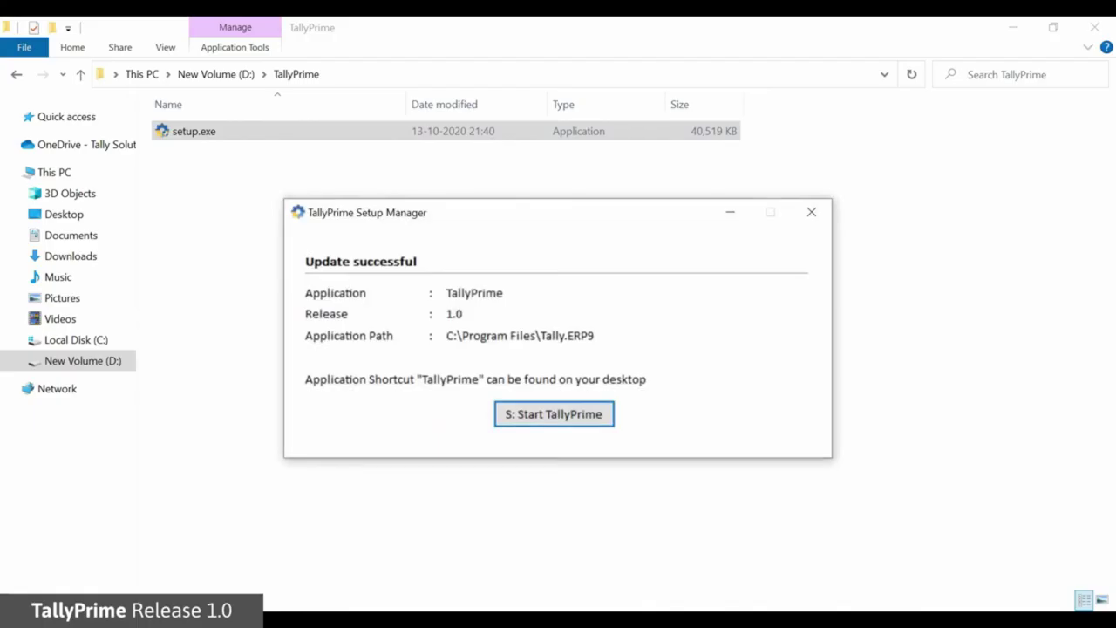
click(609, 419)
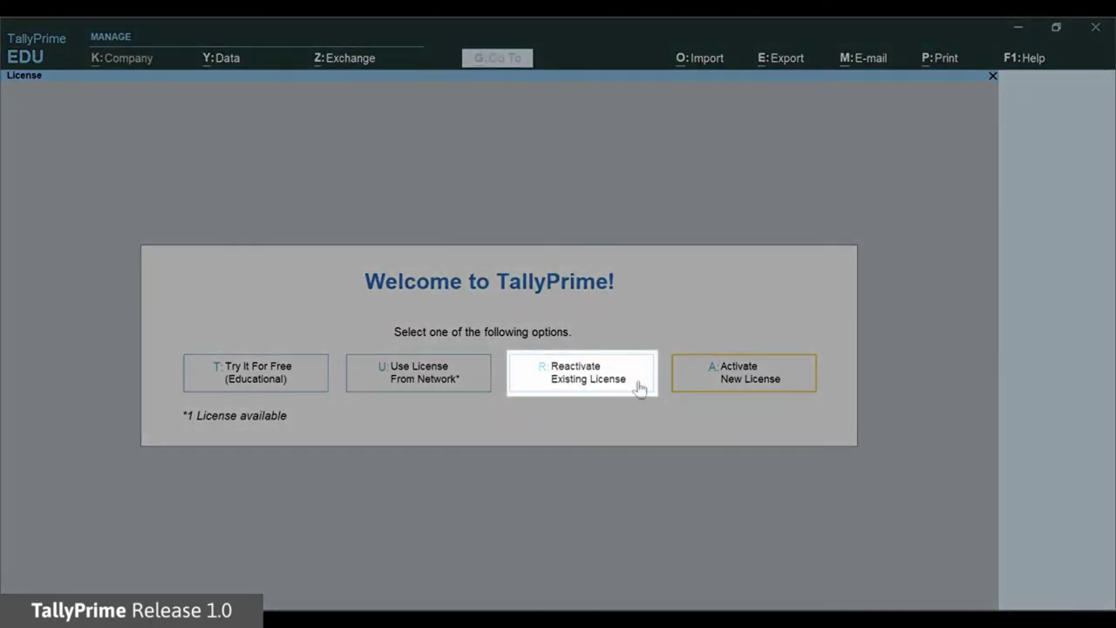
- Reactivate the existing license as administrator using the Tally.NET ID and account password
click(640, 386)
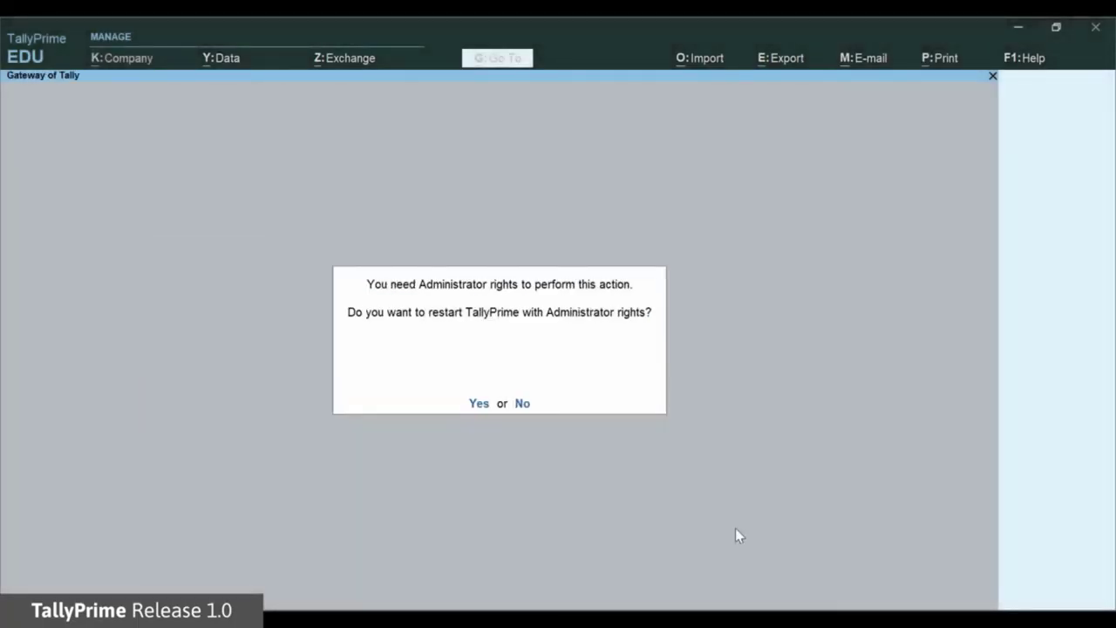
click(481, 403)
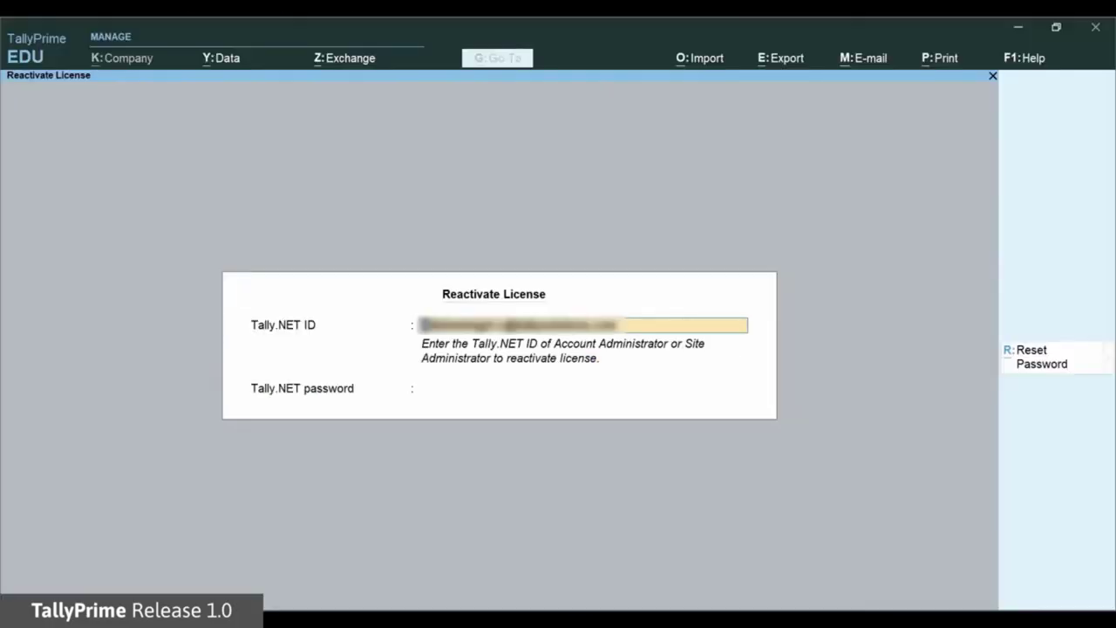
key(Return)
text(*********)
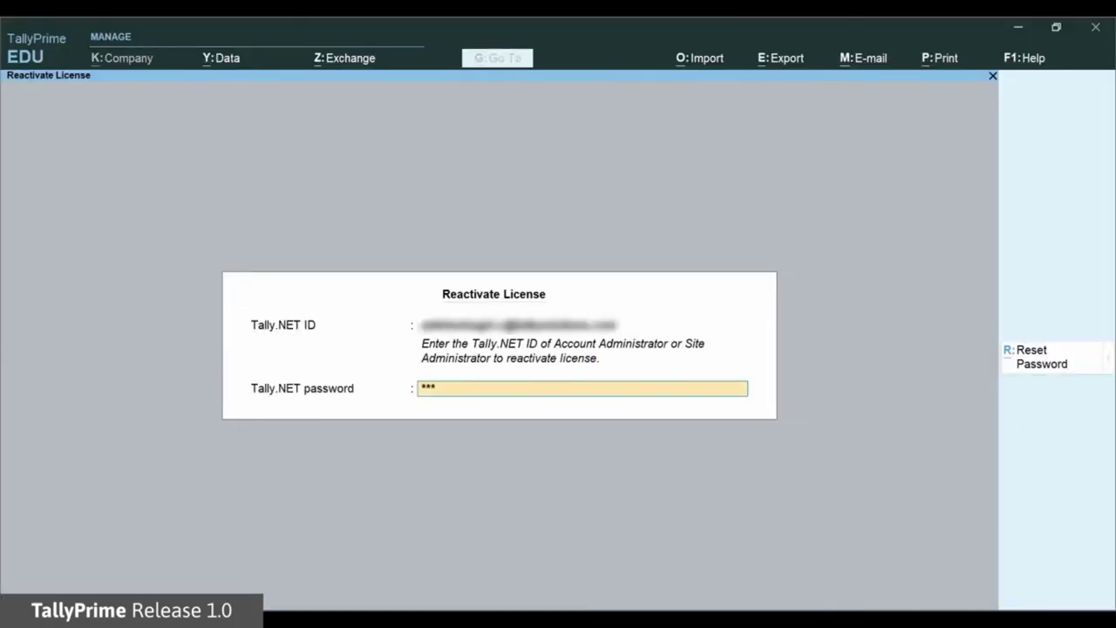
key(Return)
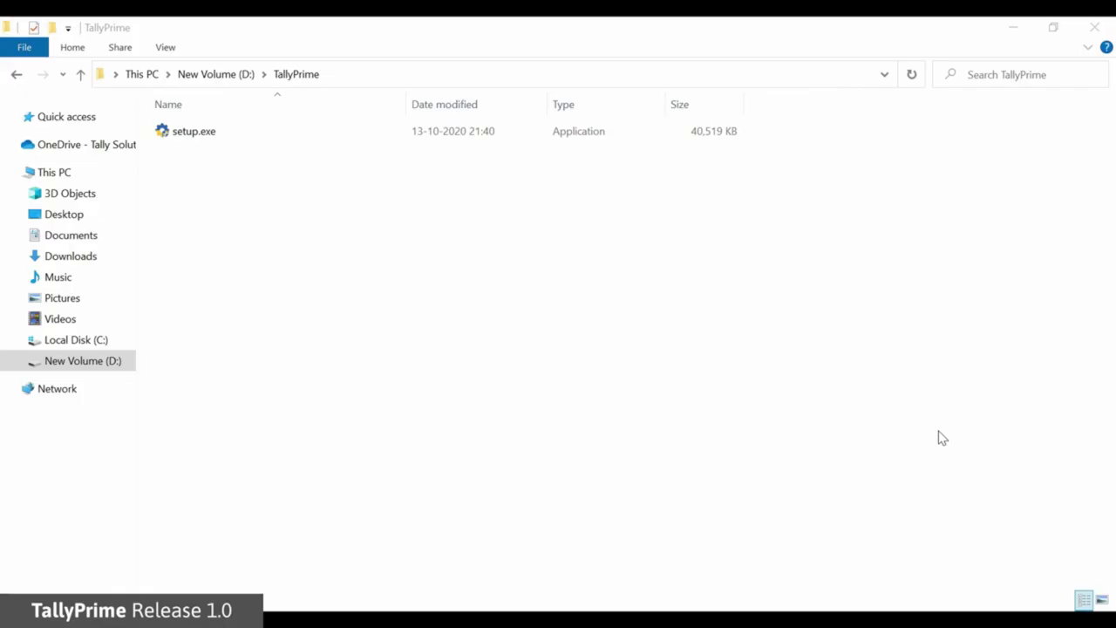
- Run setup to fresh-install TallyPrime 1.0 into C:\Program Files\TallyPrime, then start it
double_click(203, 138)
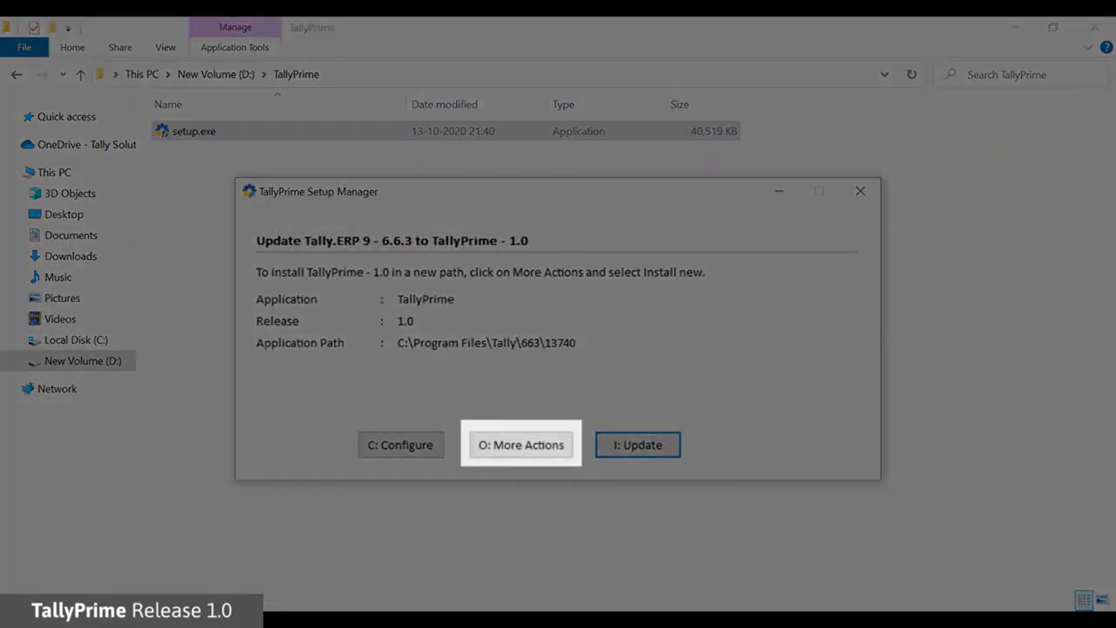
click(520, 445)
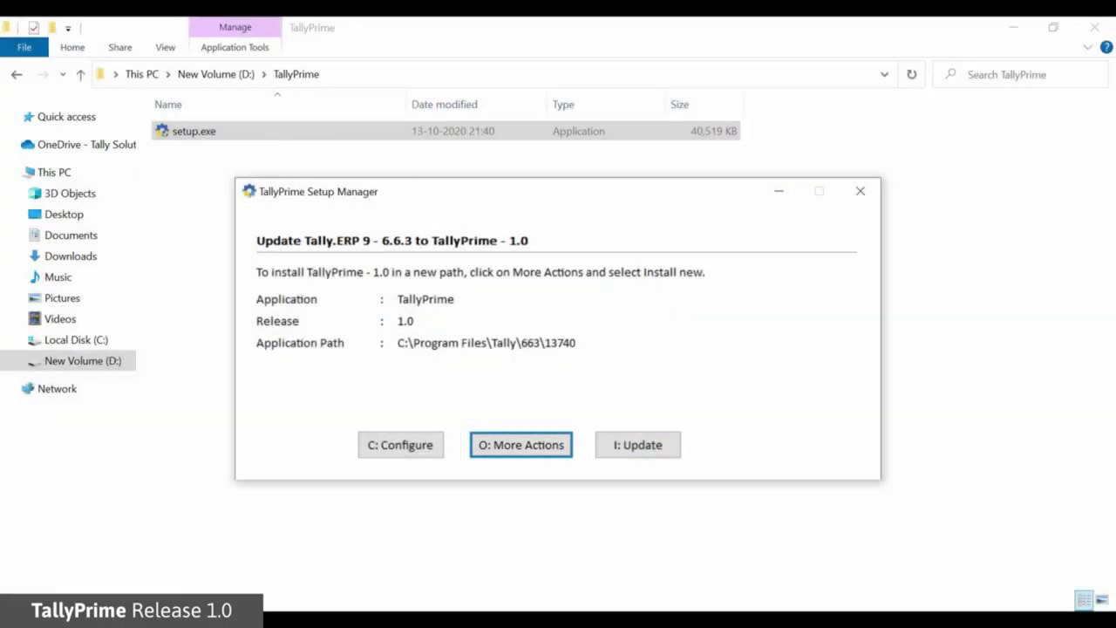
key(o)
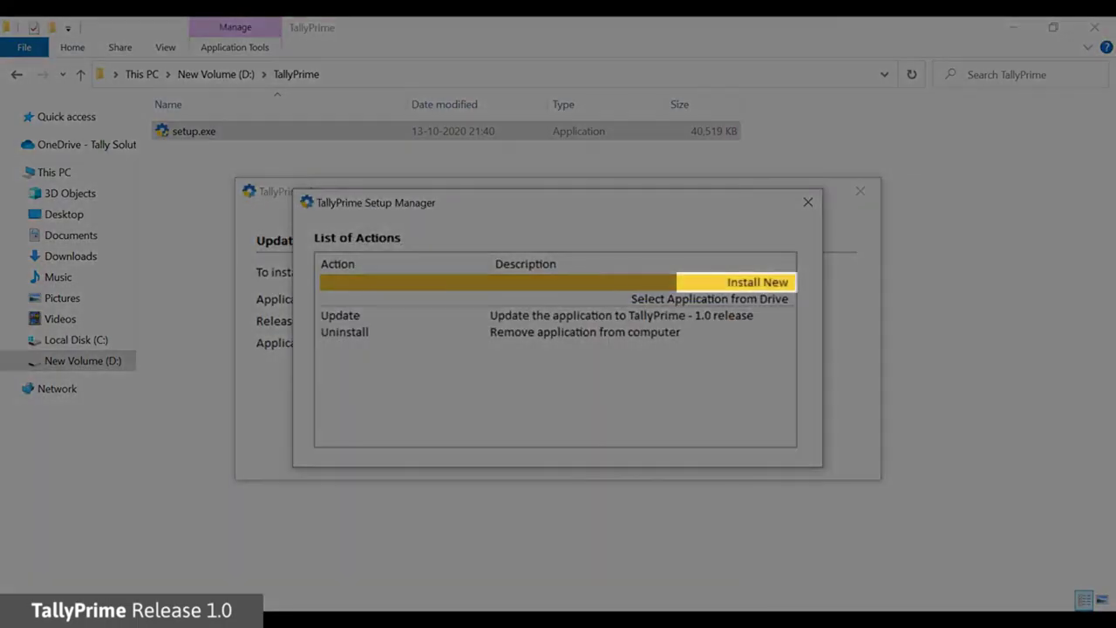
key(Return)
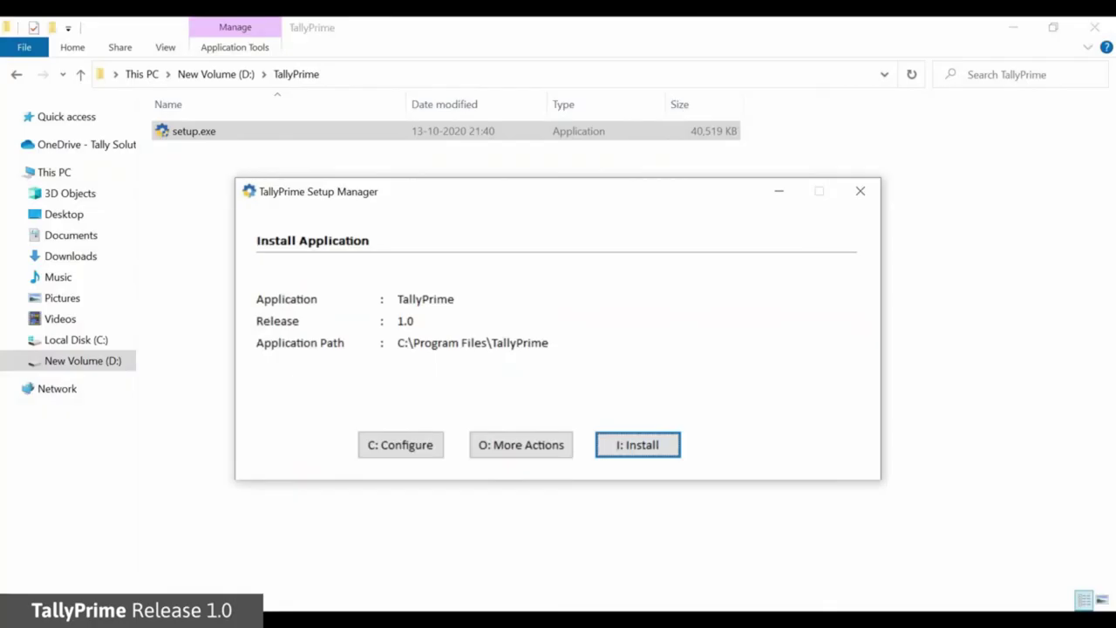
key(i)
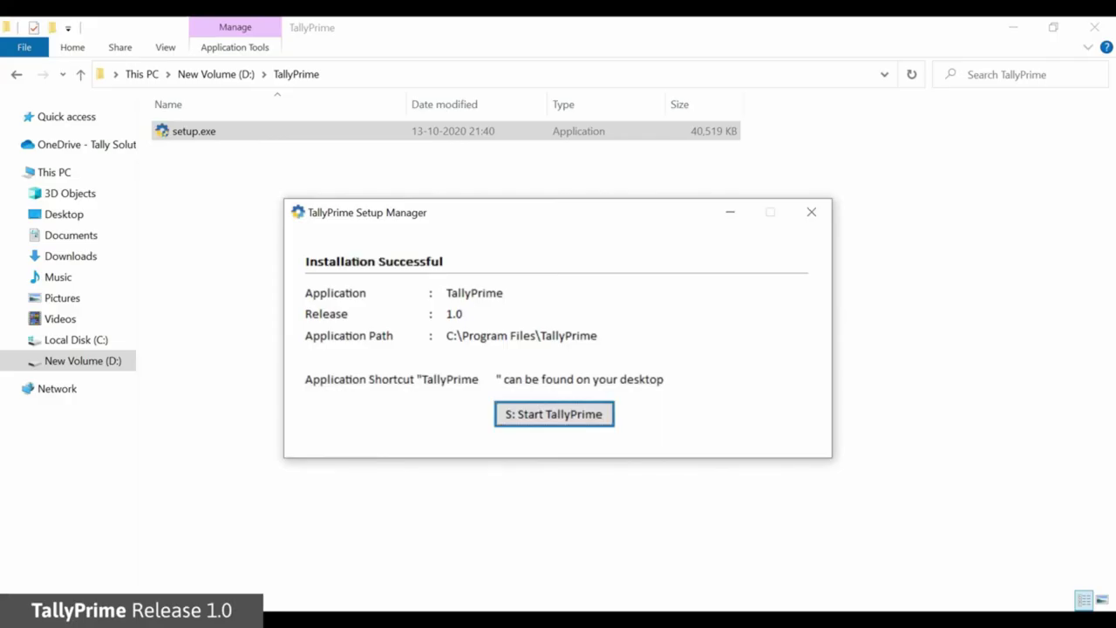
key(s)
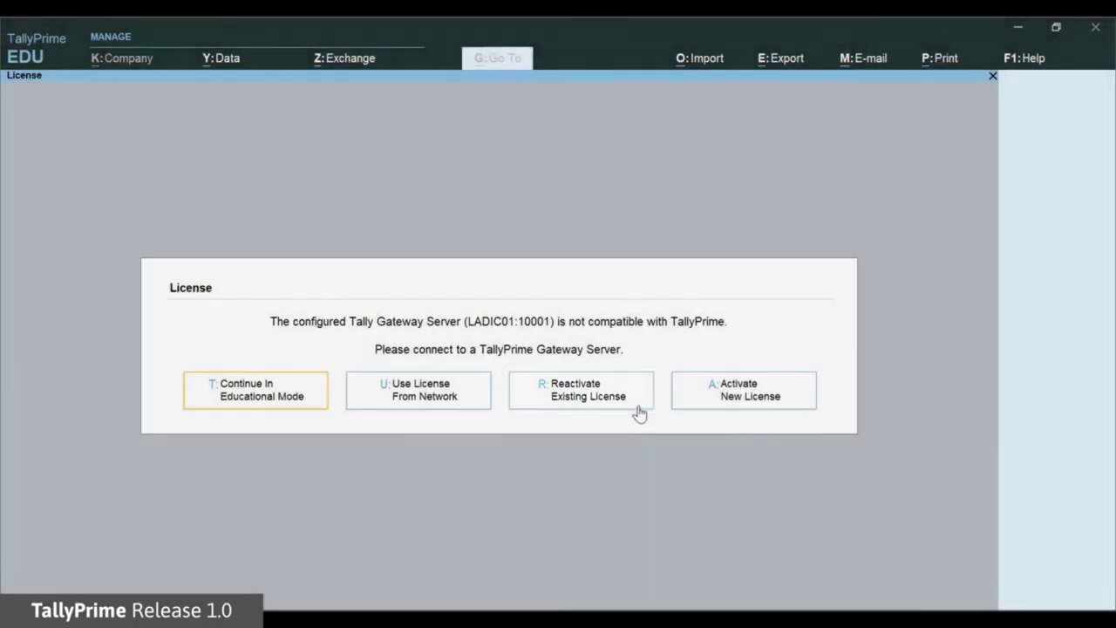
- Reactivate the existing license with the Tally.NET account password and accept the success message
click(638, 404)
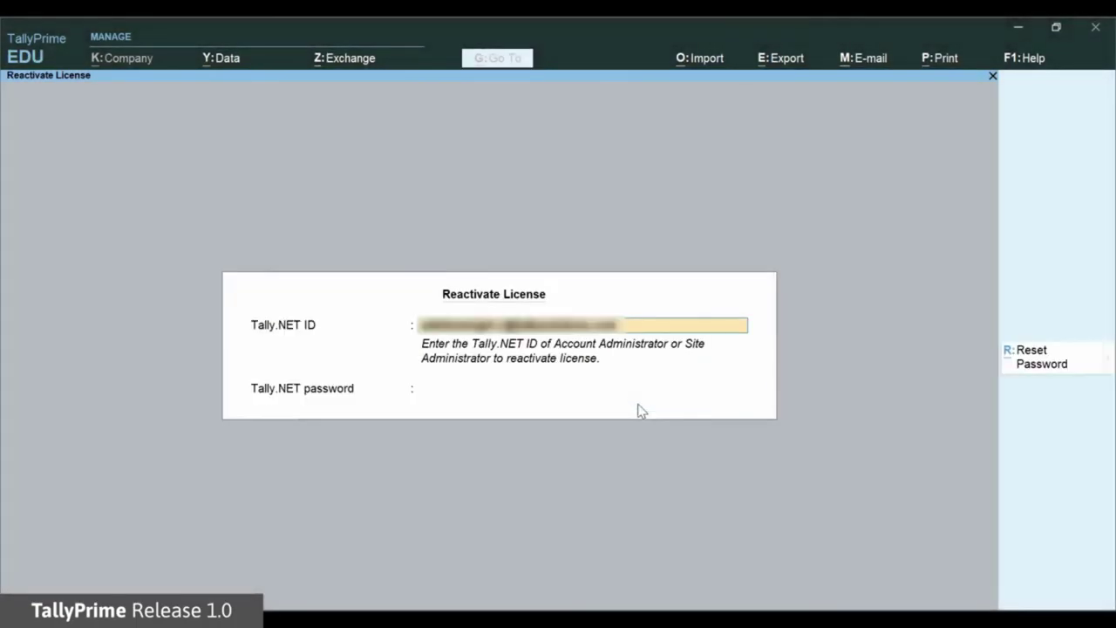
key(Return)
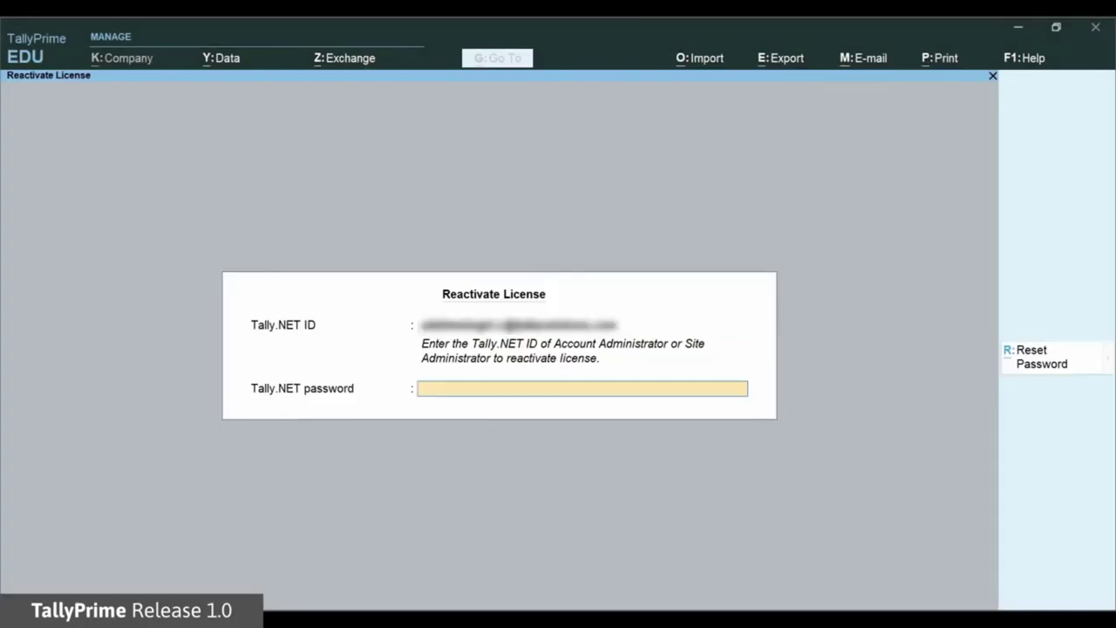
key(ctrl+alt+v)
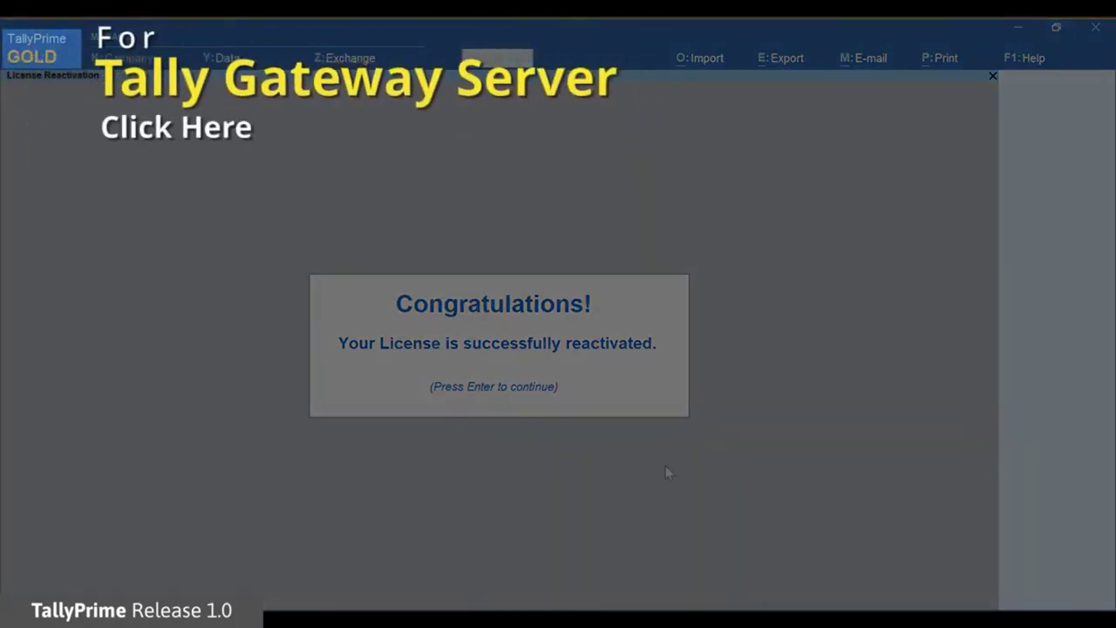
key(Return)
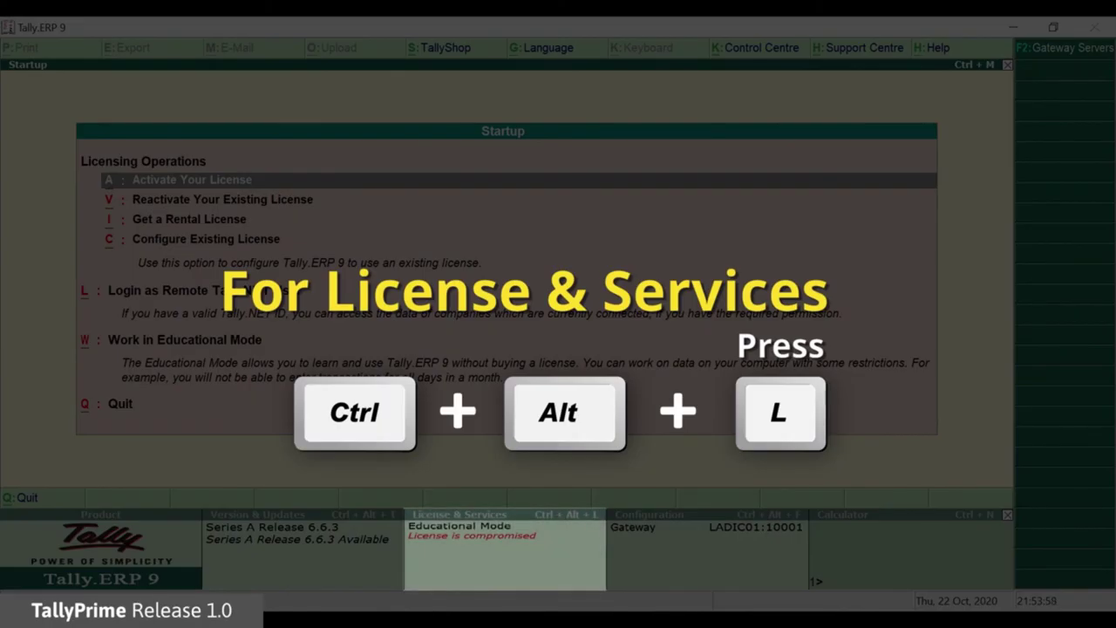
- Point the license at the LADIC01 gateway server on port 10002 and confirm Yes
key(ctrl+alt+l)
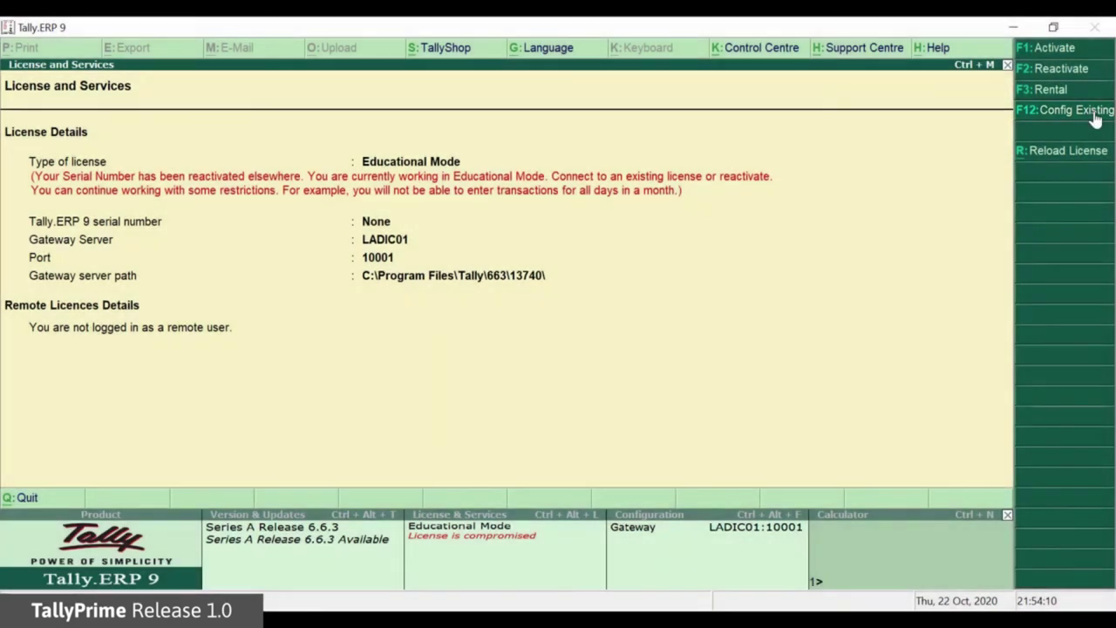
click(1094, 115)
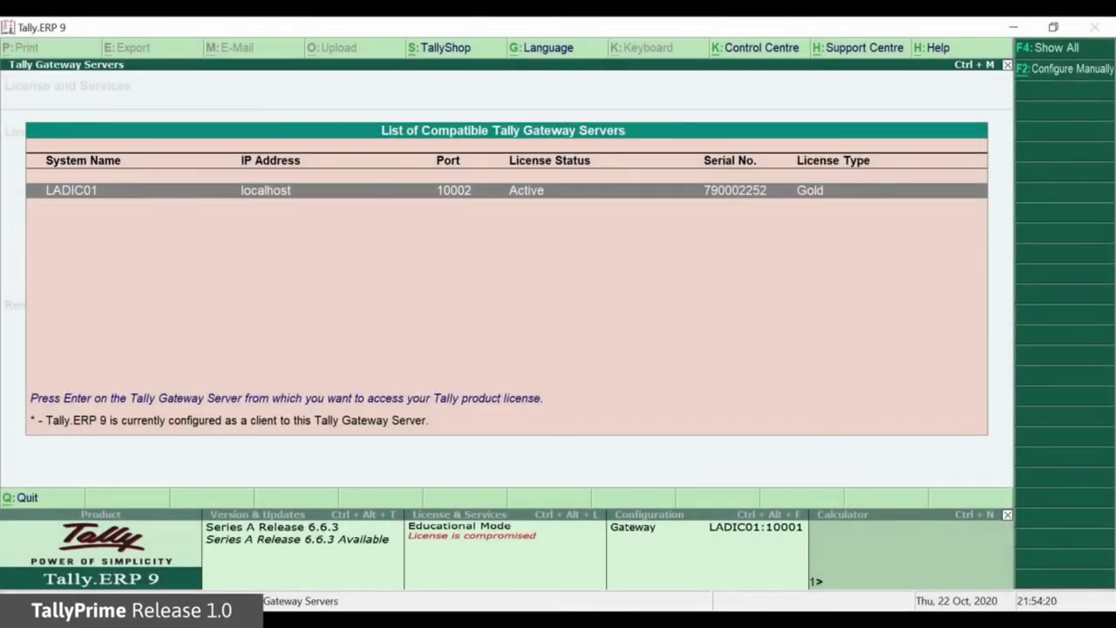
key(Return)
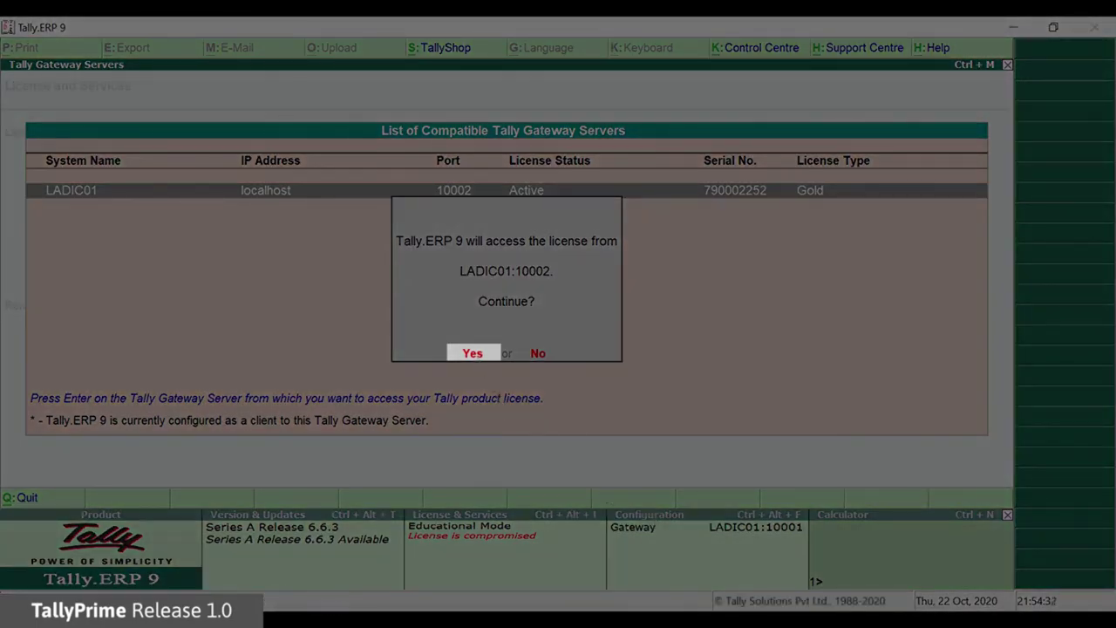
key(Return)
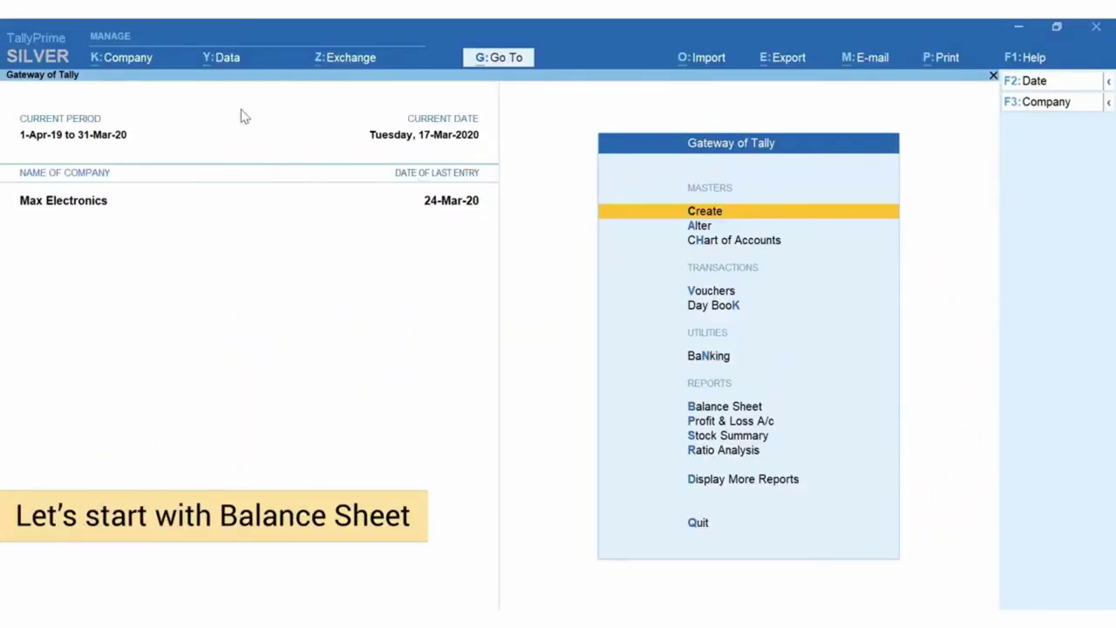
- Open the detailed Balance Sheet and drill into the Sundry Debtors group summary
key(b)
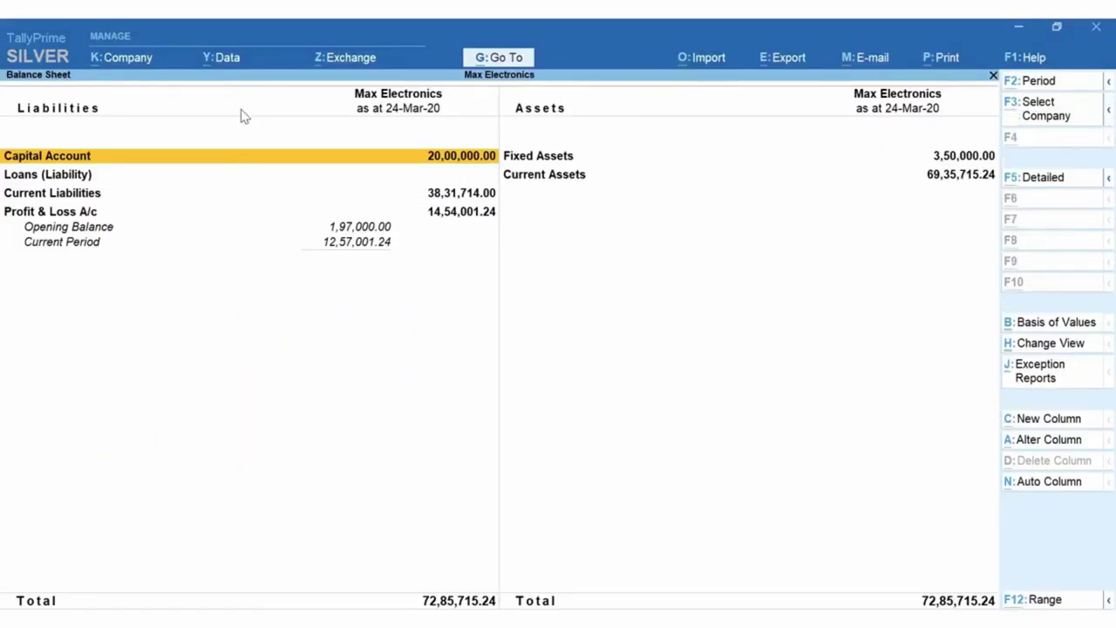
key(F5)
key(Right)
key(Down)
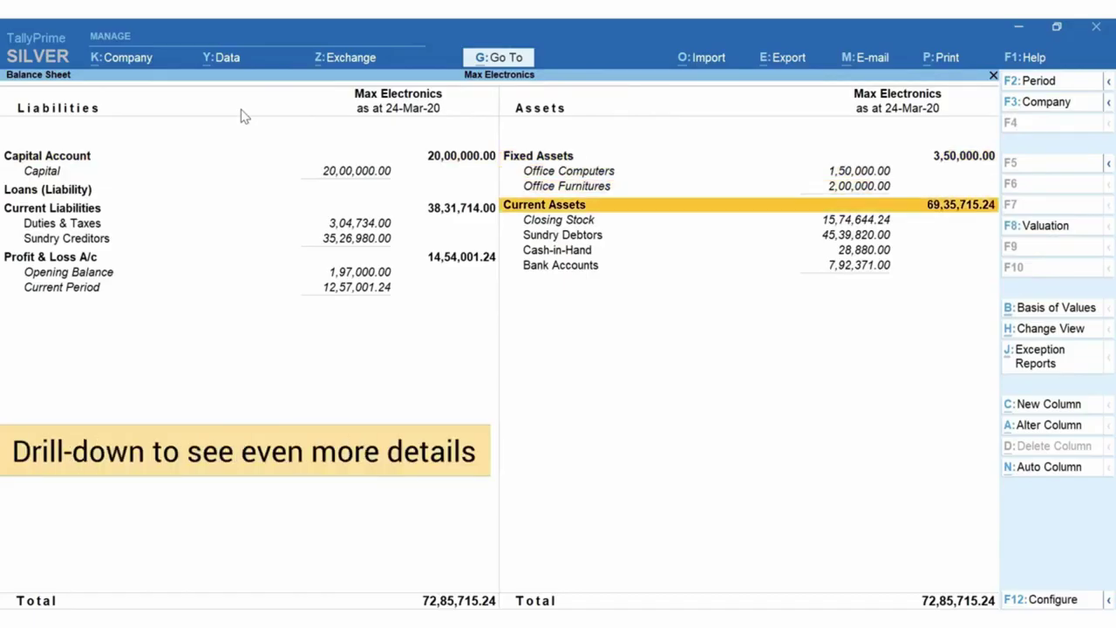
key(Down)
key(Down)
key(Return)
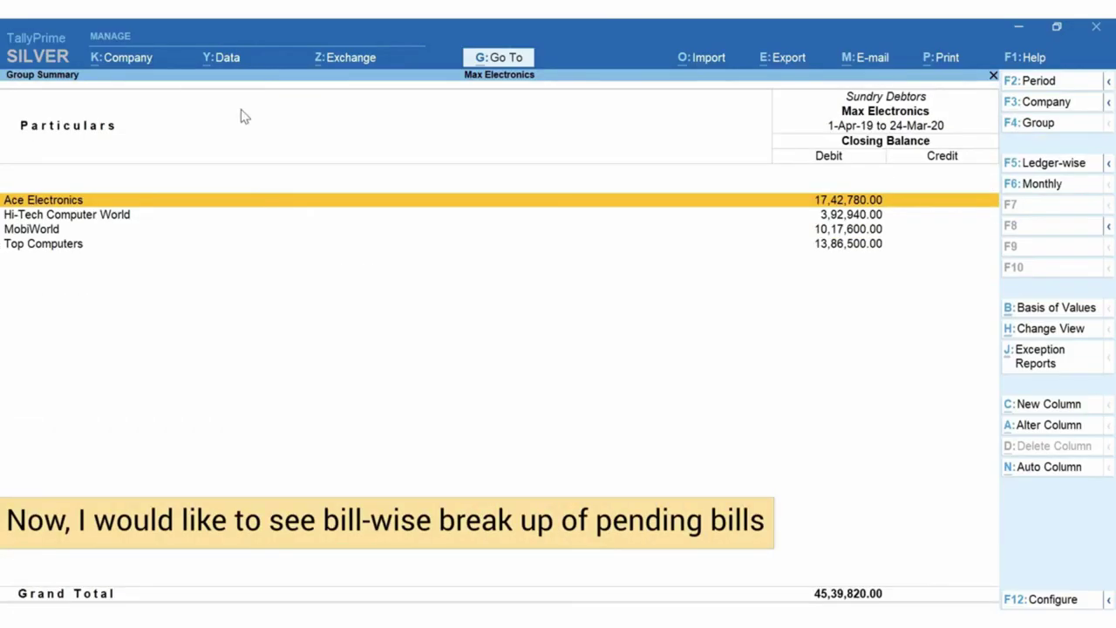
- Switch to Bill-wise Details and review Ace Electronics' pending bills
key(ctrl+h)
key(Down)
key(Down)
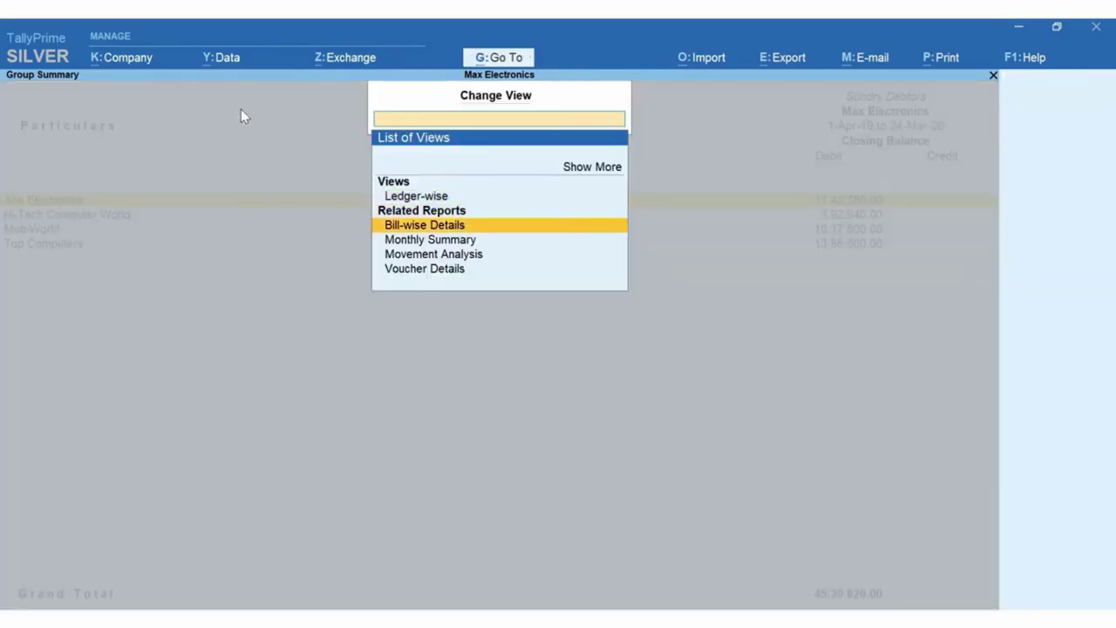
key(Return)
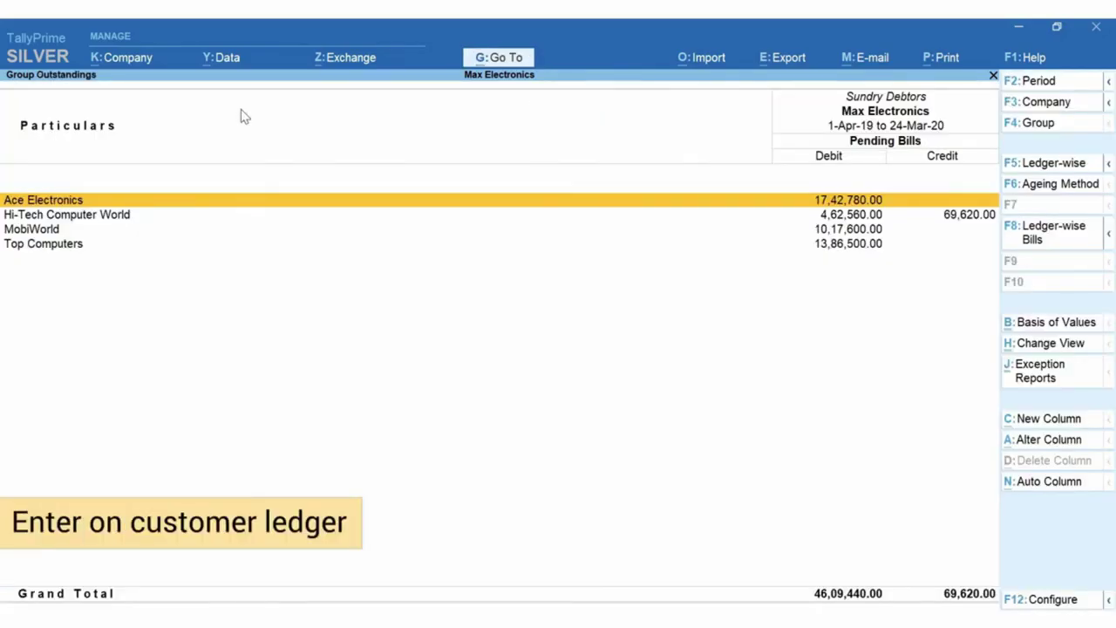
key(Return)
key(Right)
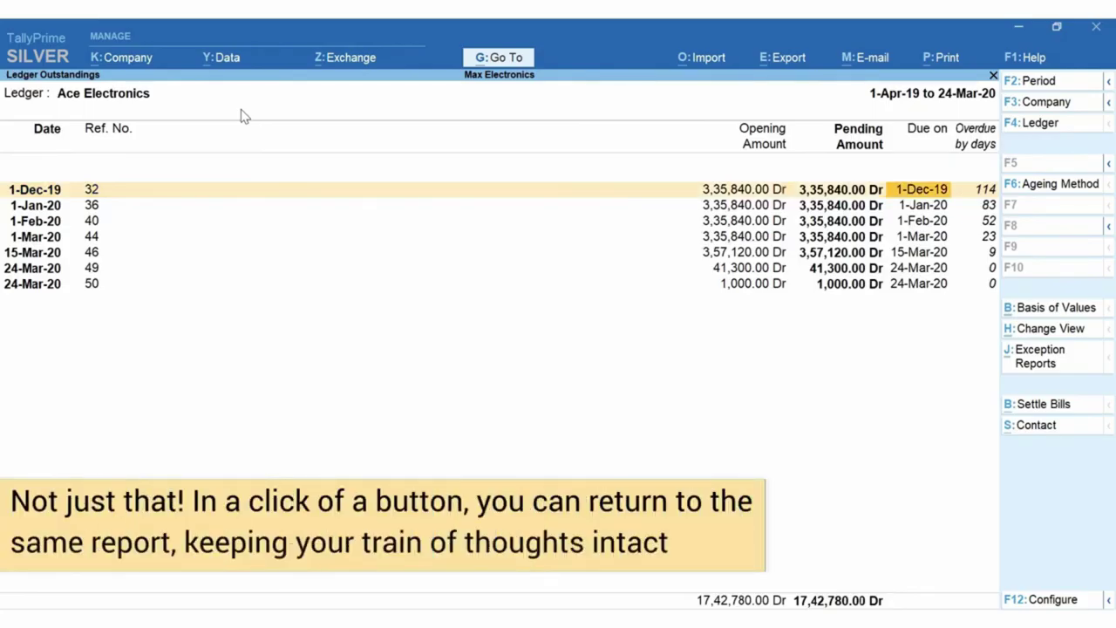
key(Escape)
key(Escape)
key(Escape)
- Show the Balance Sheet in vertical format
key(ctrl+h)
key(Return)
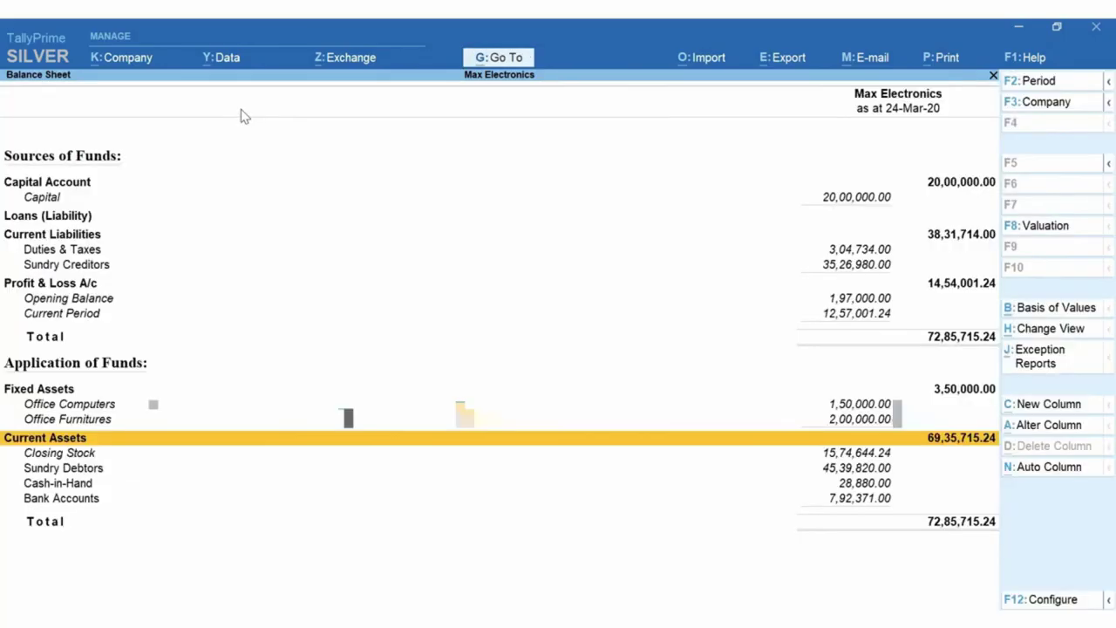
key(Up)
key(Up)
key(Up)
key(Up)
key(Up)
key(Up)
key(Up)
key(Up)
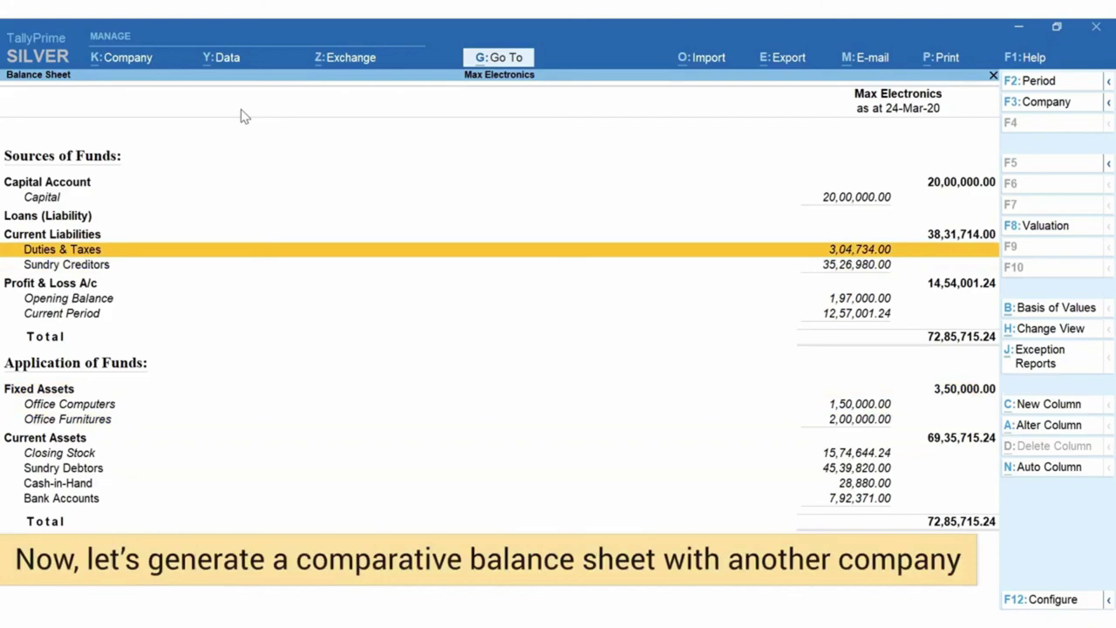
- Add a per-company column for Max Hardware, then delete that column
key(alt+n)
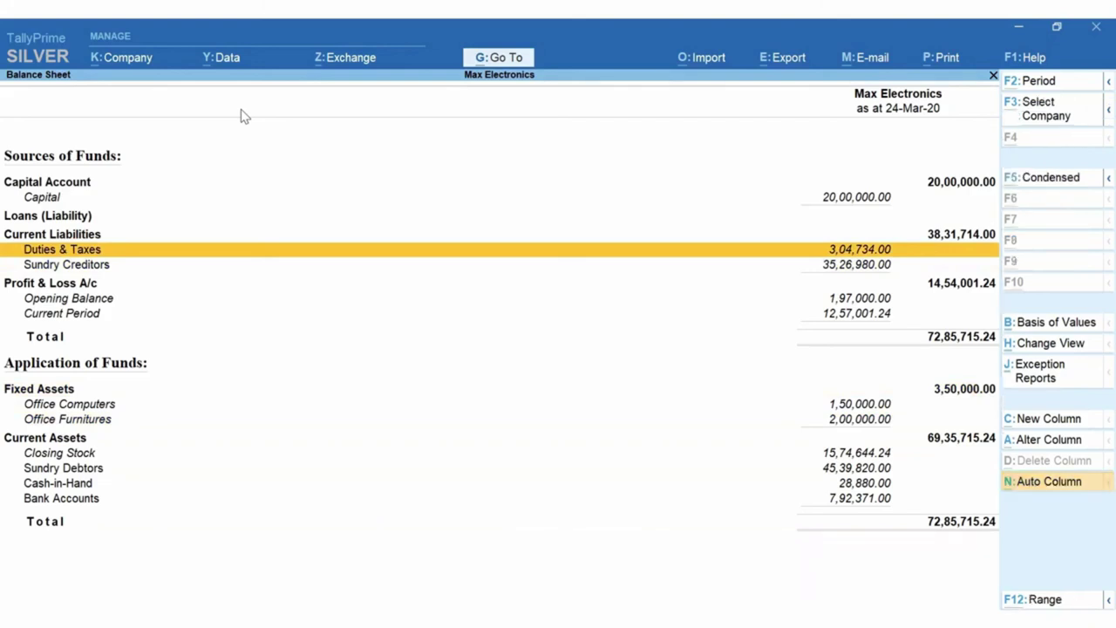
key(Down)
key(Return)
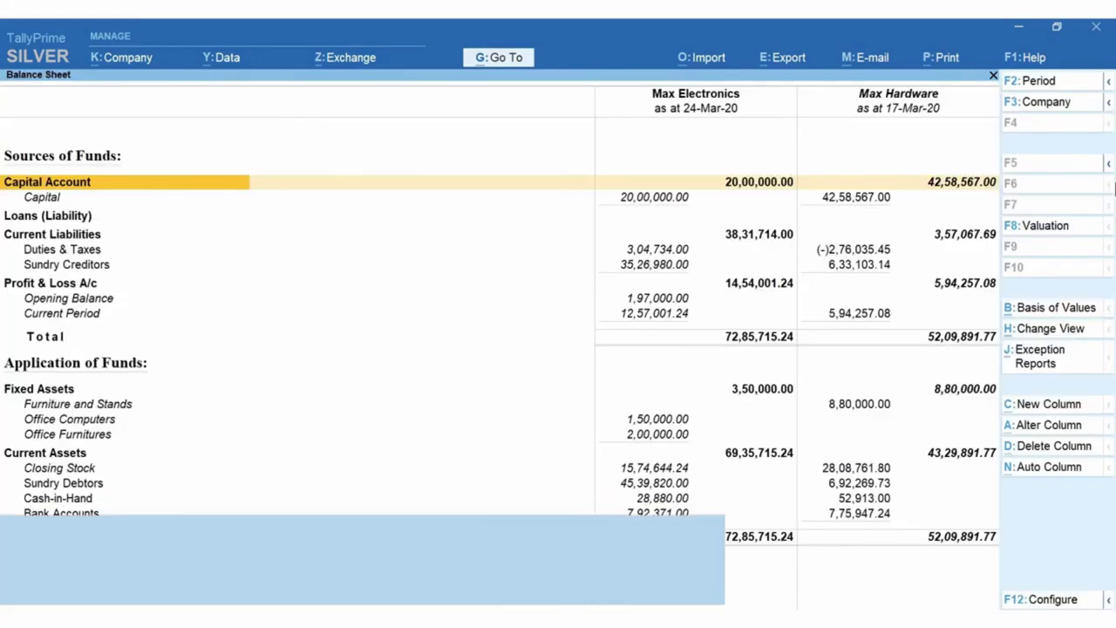
key(Right)
key(Right)
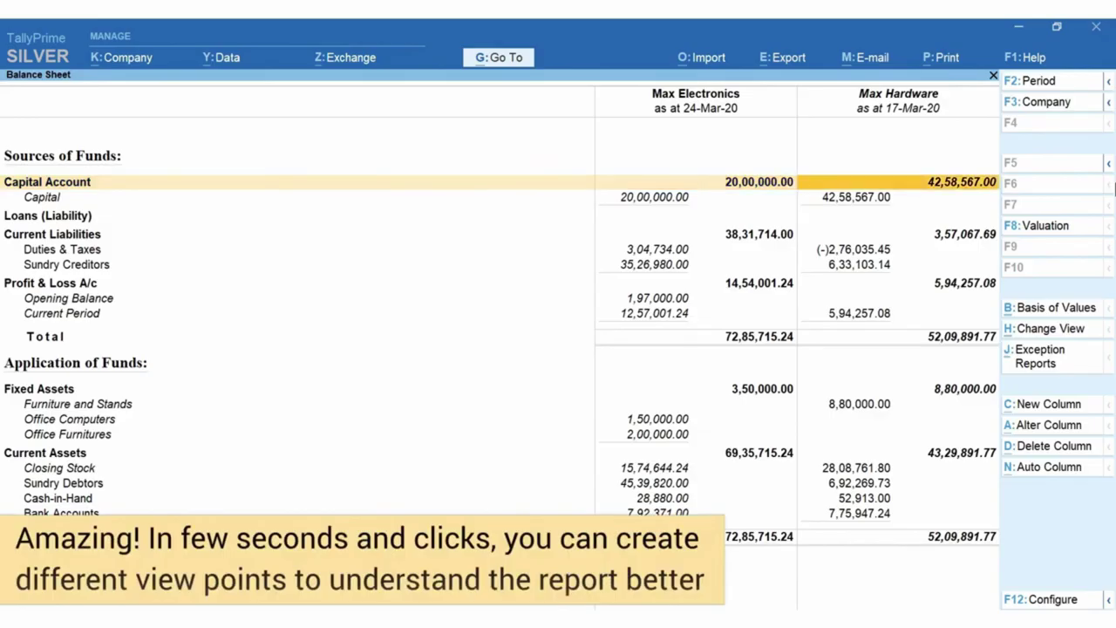
key(alt+d)
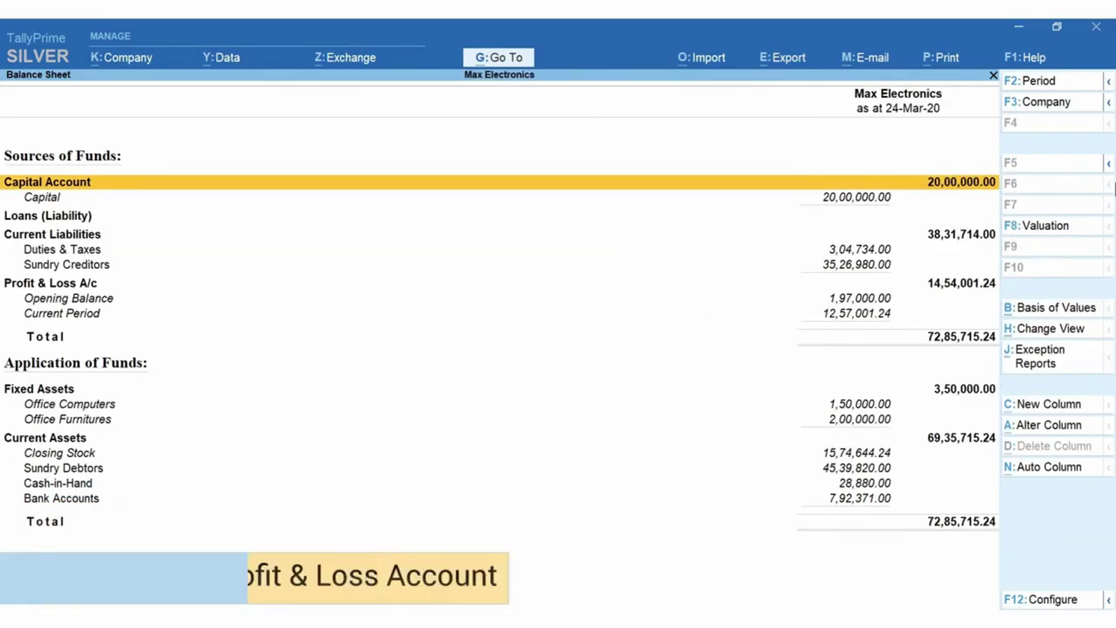
key(alt+g)
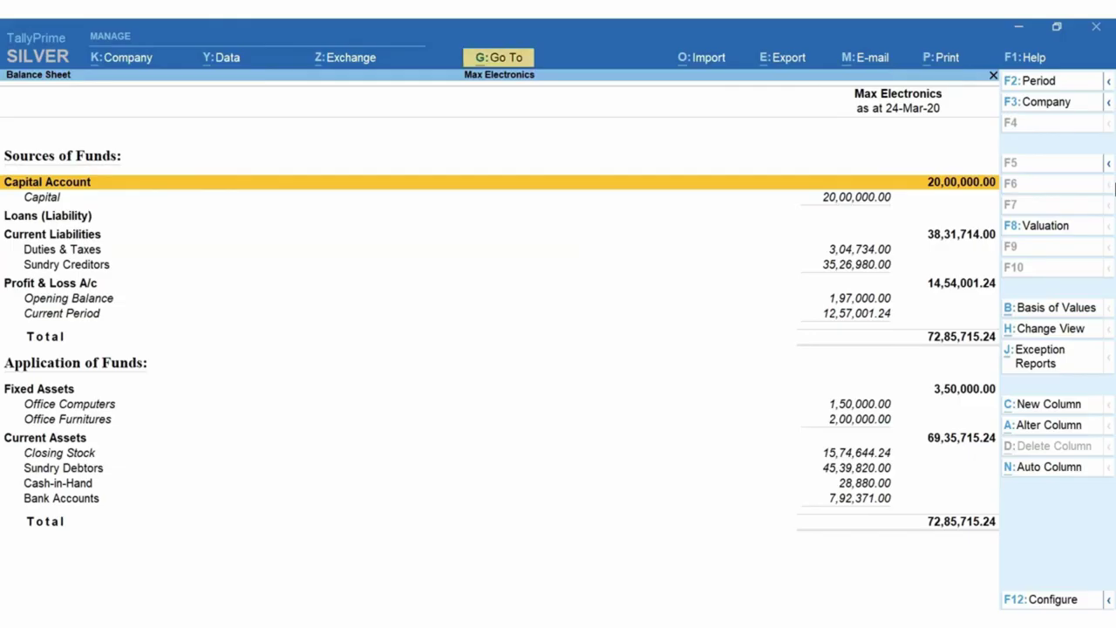
- Open Profit & Loss, drill into Indirect Expenses and turn on Show Percentages
text(Prof)
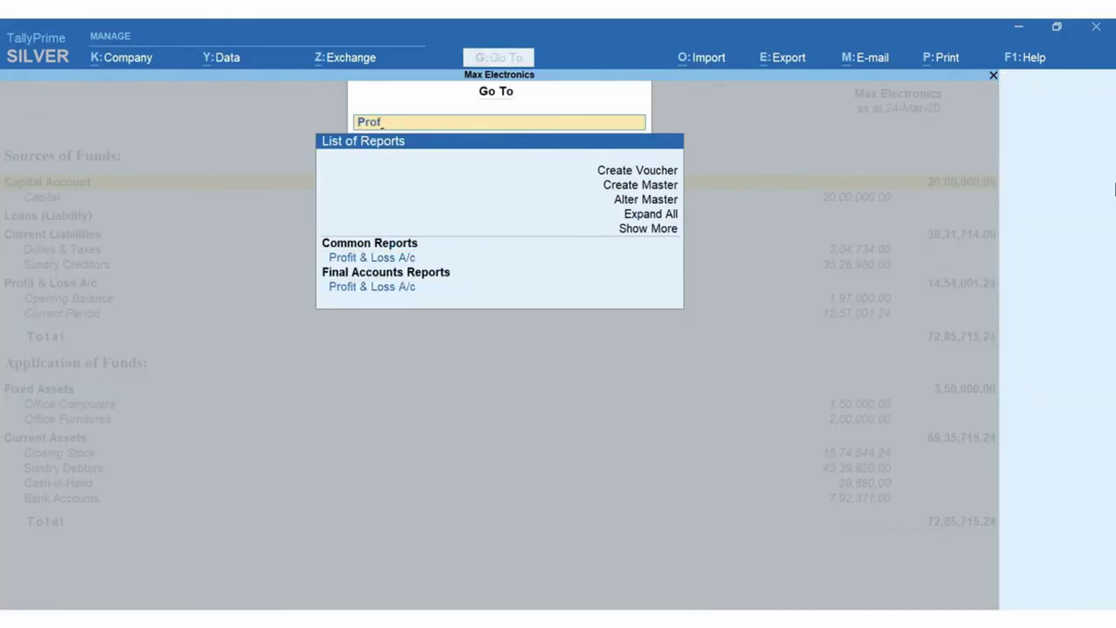
key(Return)
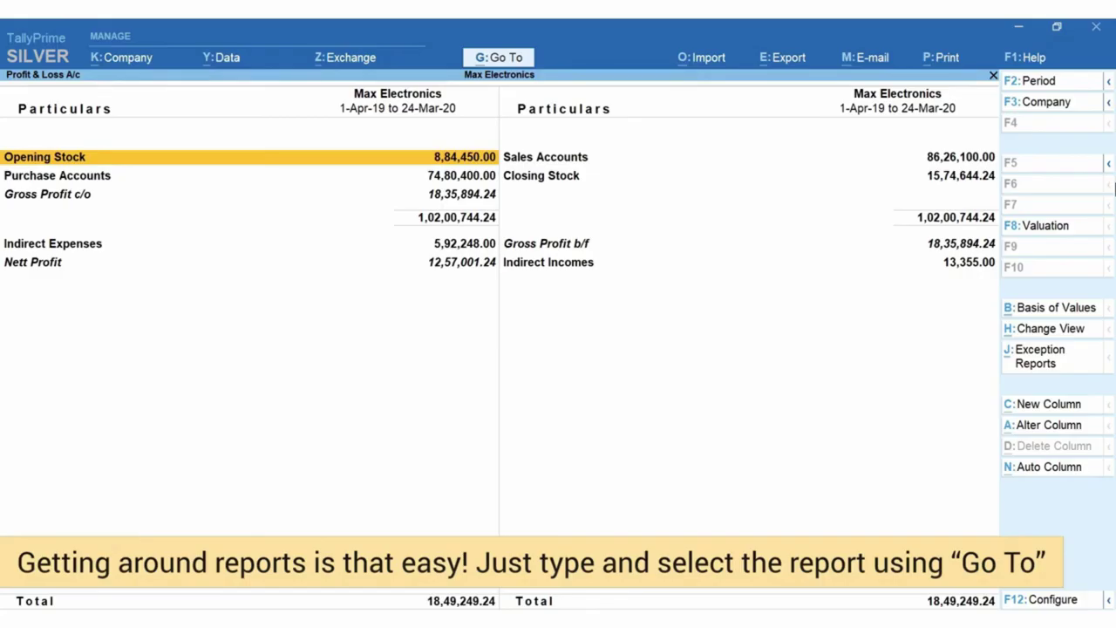
key(Down)
key(Down)
key(Down)
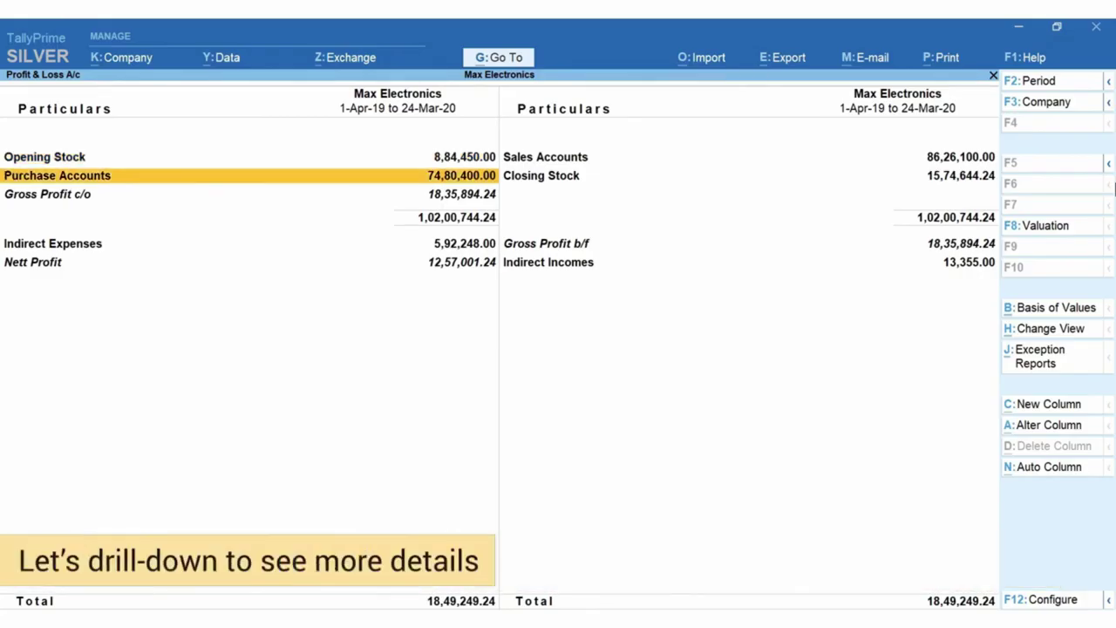
key(Return)
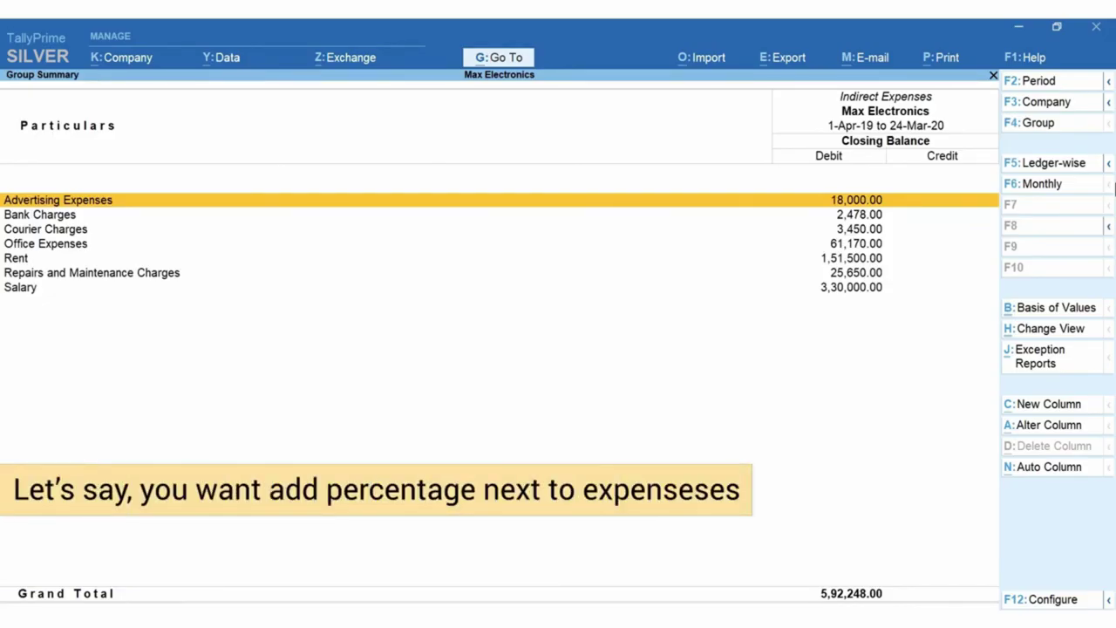
key(F12)
key(Down)
key(Down)
key(Down)
text(y)
key(Return)
key(ctrl+a)
key(Down)
key(Down)
key(Down)
key(Down)
- Change January's rent payment from 1,500 to 15,000 and return to Profit & Loss
key(Return)
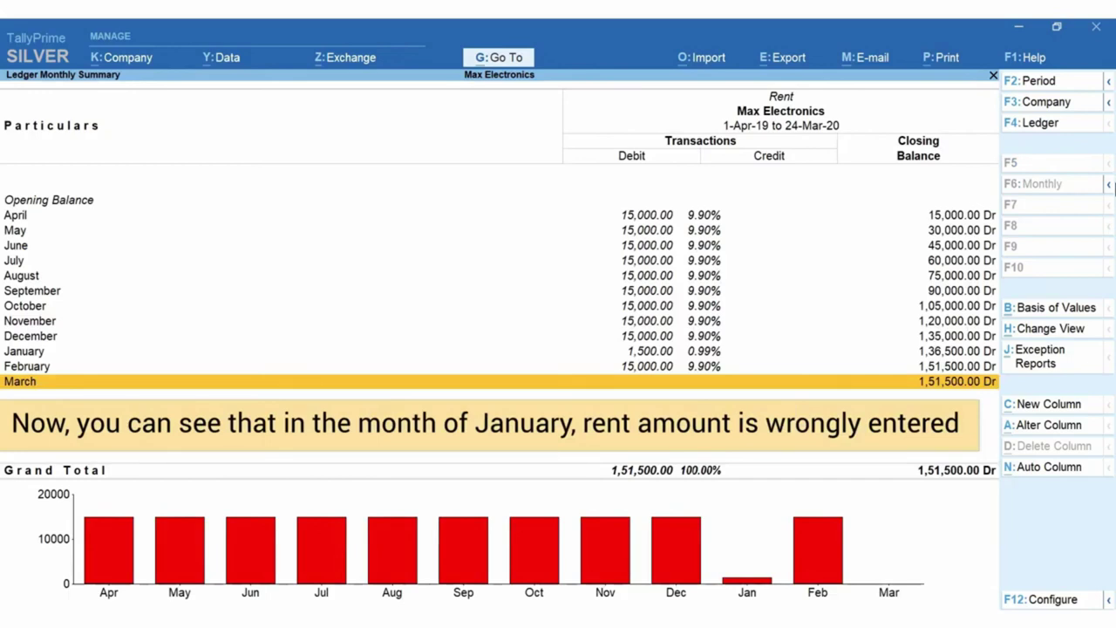
key(Up)
key(Up)
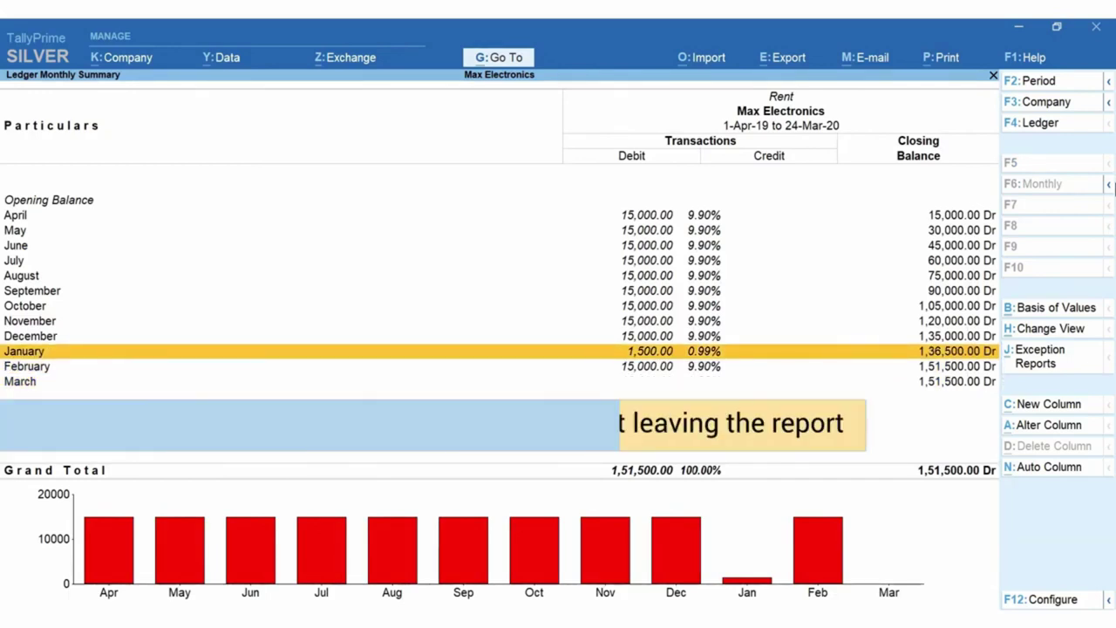
key(Return)
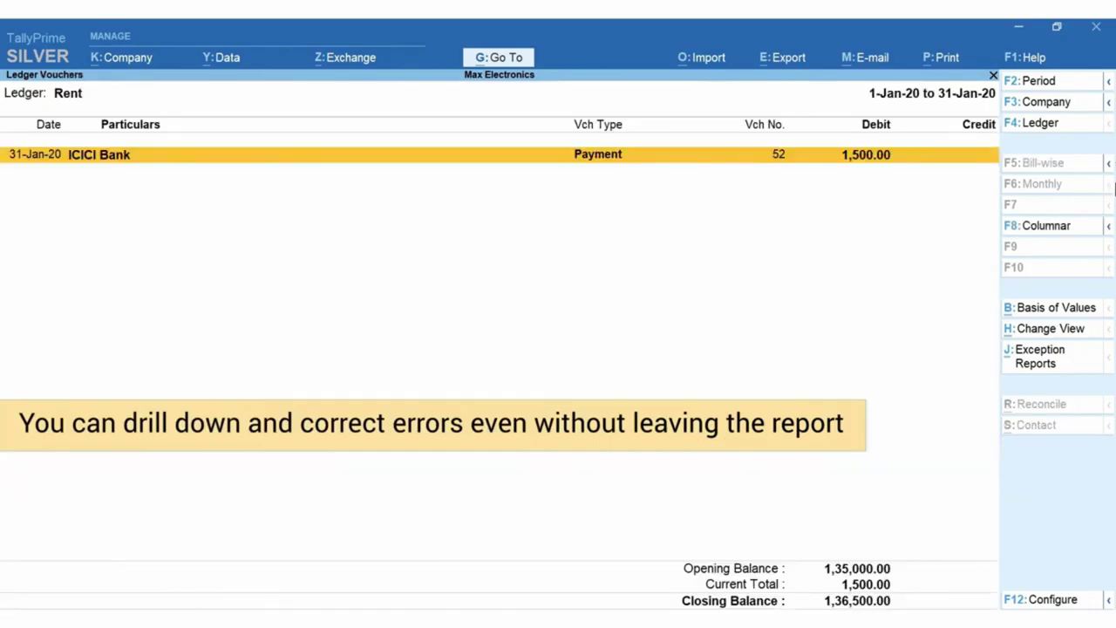
key(Return)
text(15,000)
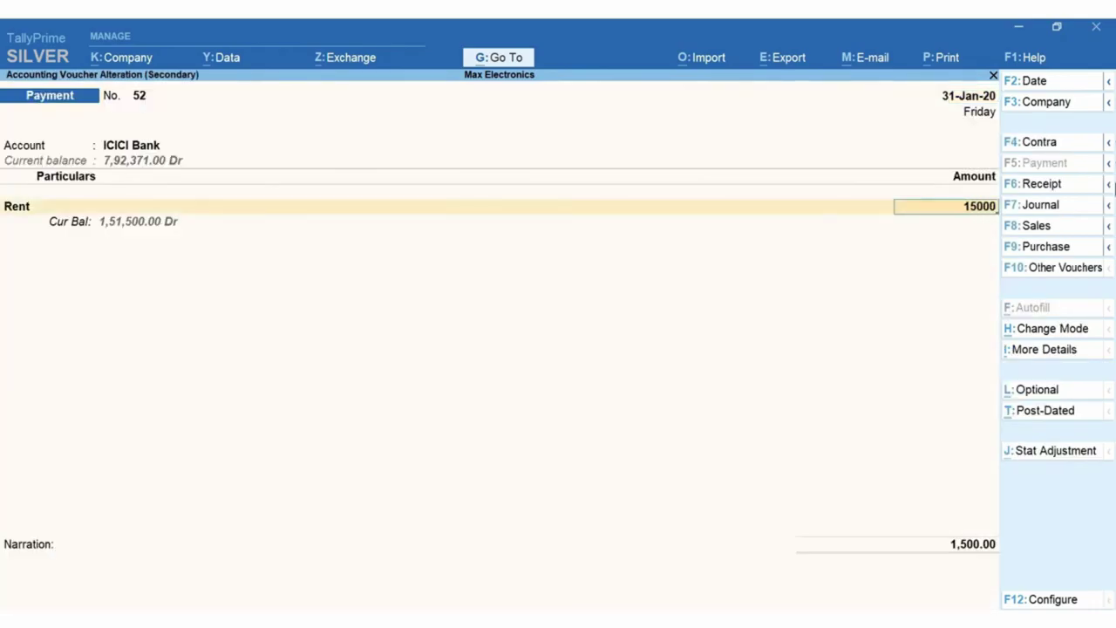
key(Return)
key(Return)
key(Return)
key(Return)
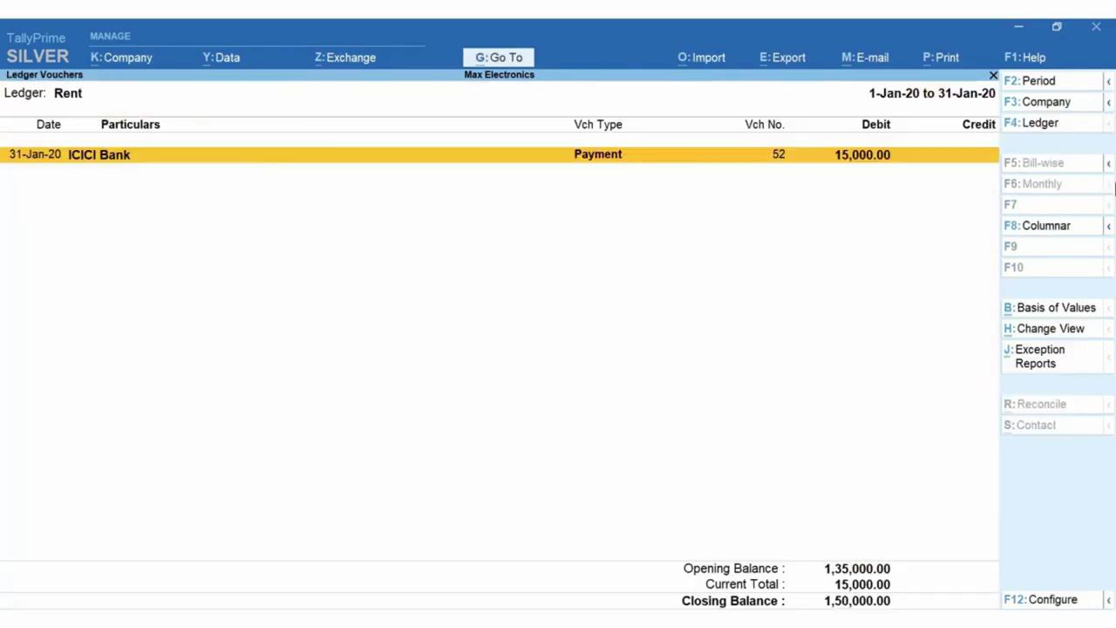
key(Escape)
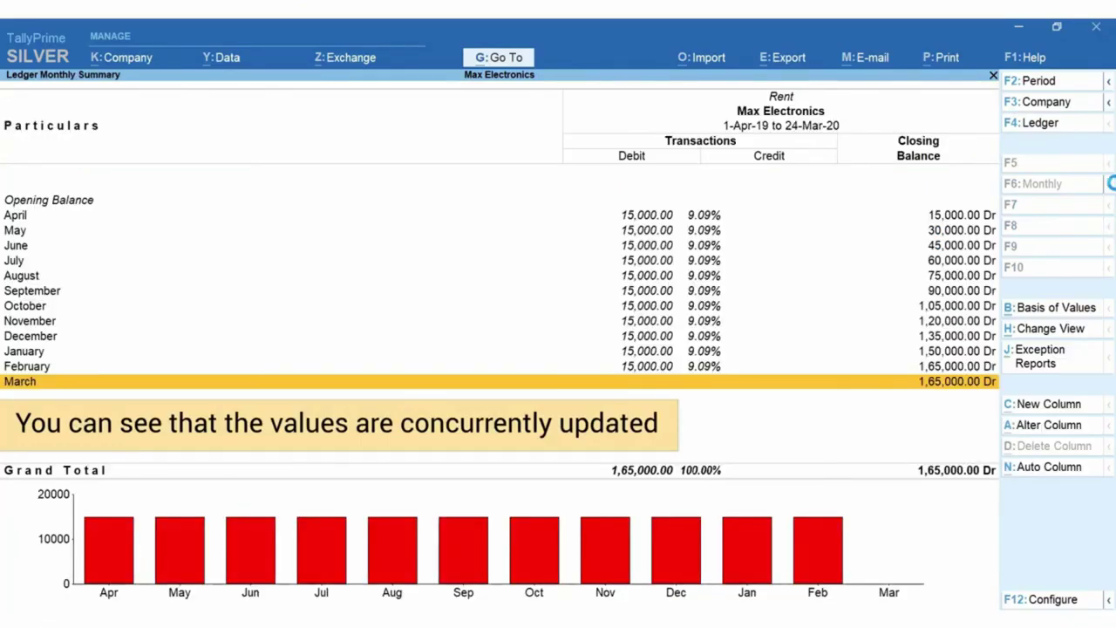
key(Escape)
key(Escape)
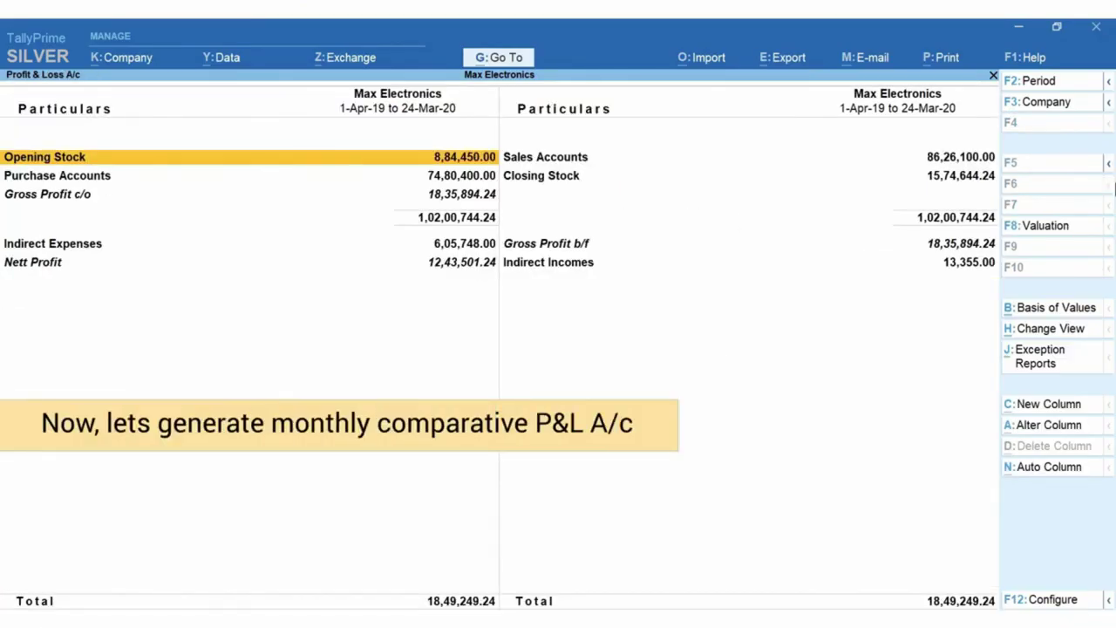
- Show the Profit & Loss in monthly columns with individual ledgers expanded
key(alt+n)
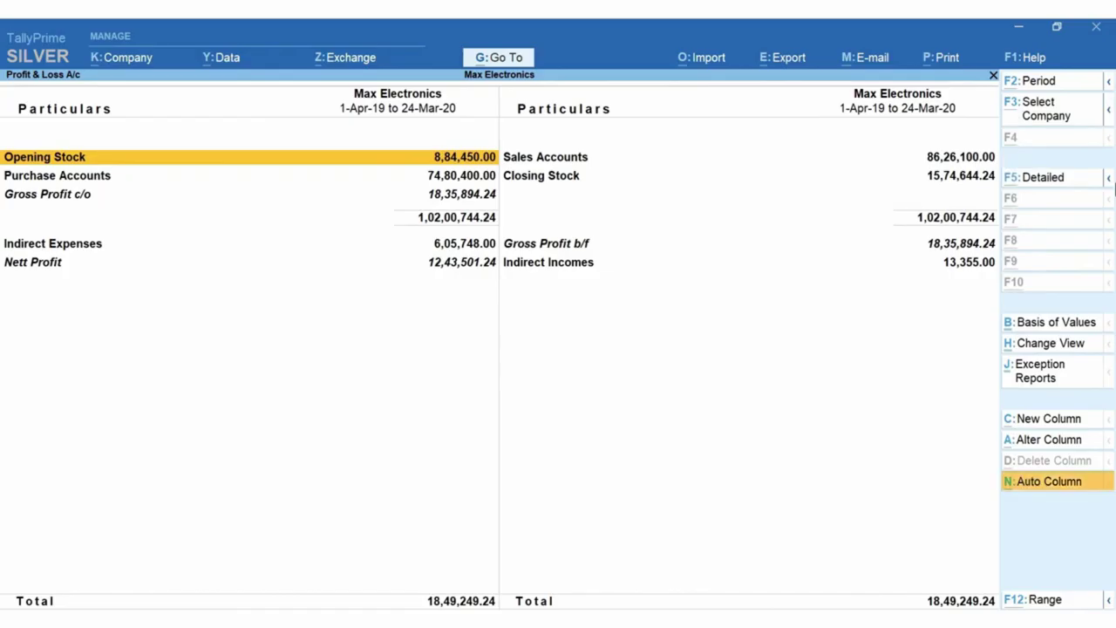
key(Down)
key(Down)
key(Down)
key(Down)
key(Down)
key(Return)
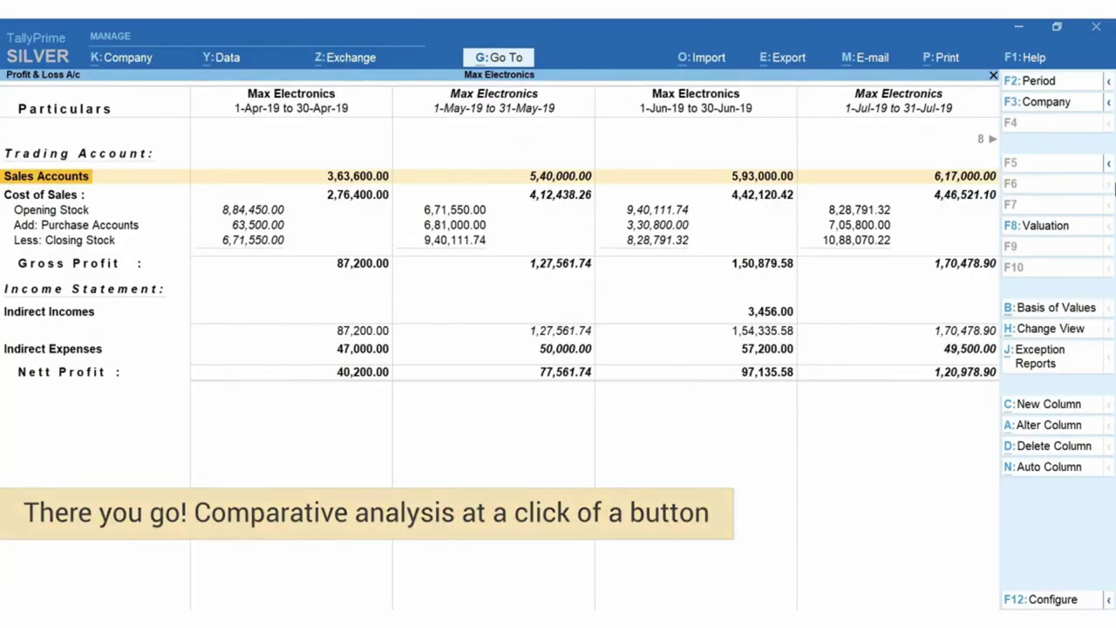
key(alt+F5)
key(Right)
key(Right)
key(Right)
key(Right)
key(Right)
key(Right)
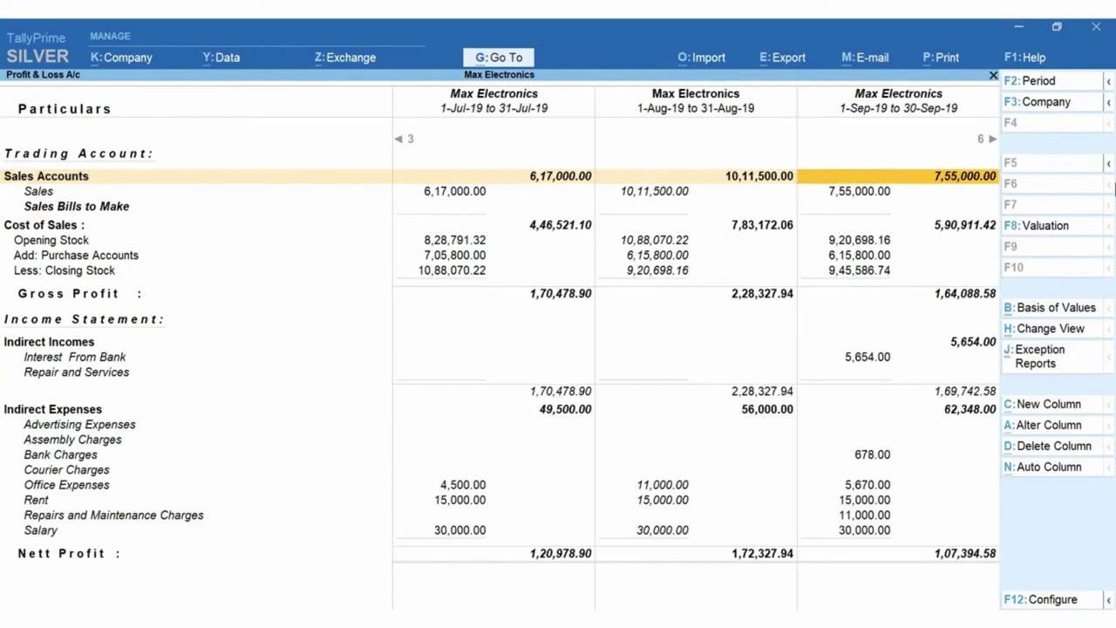
- Restore the Profit & Loss to a single Yearly column
key(alt+n)
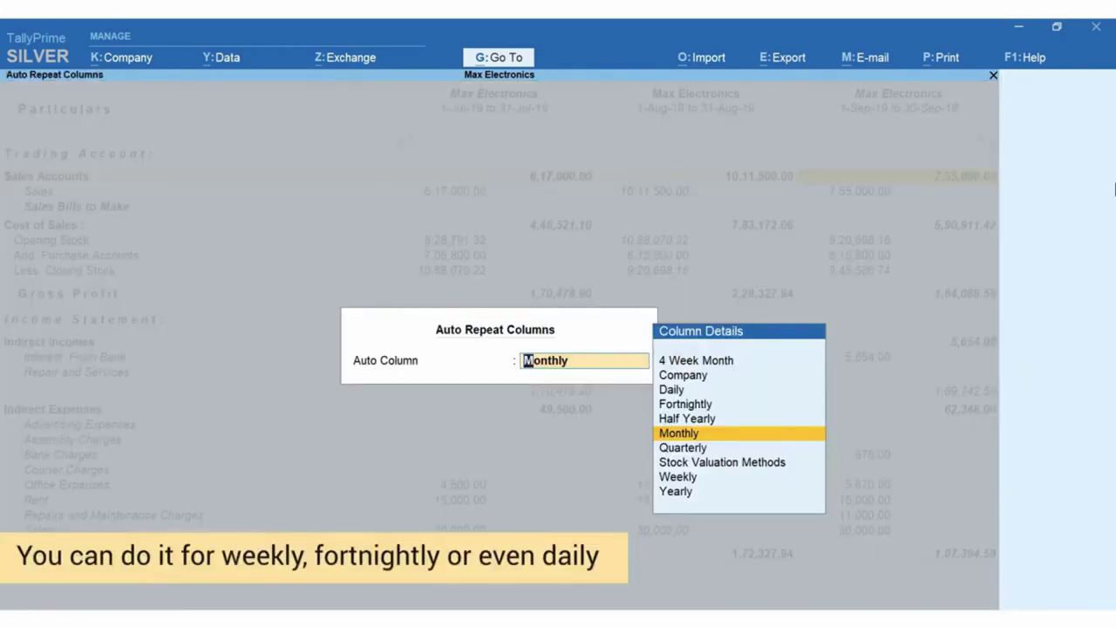
key(Down)
key(Down)
key(Down)
key(Down)
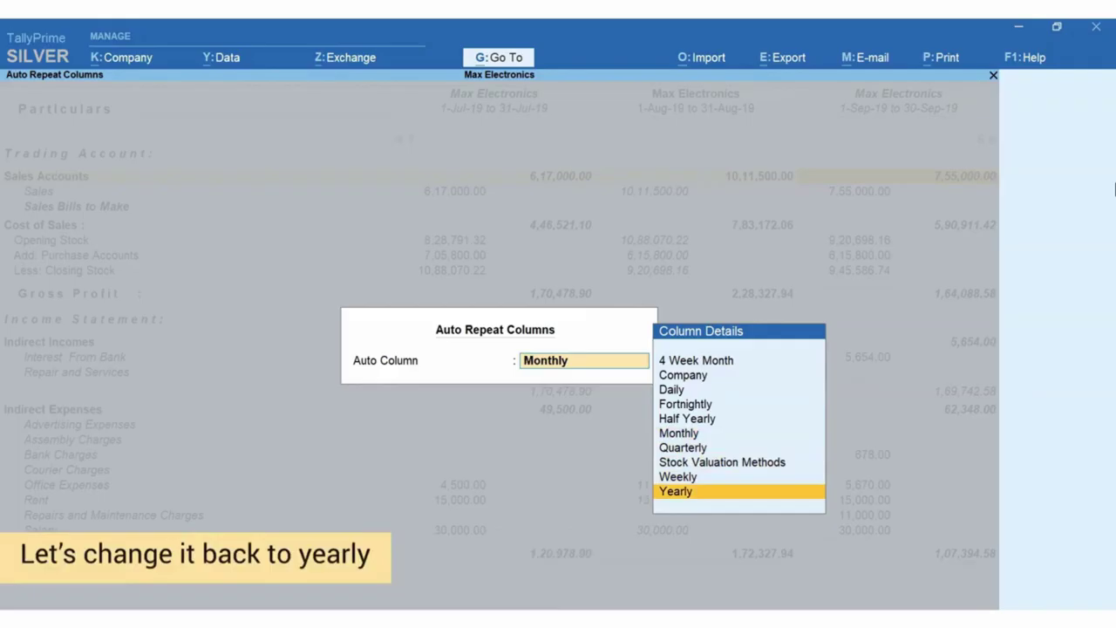
key(Return)
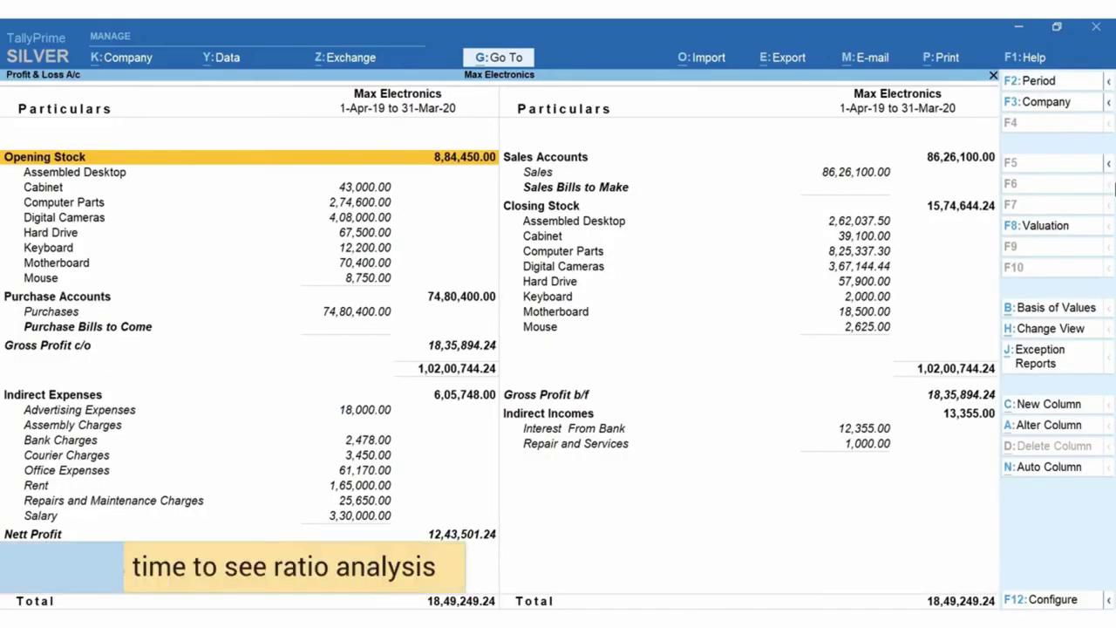
key(alt+g)
- Open Ratio Analysis and step through Max Electronics' principal ratios
text(Ratio)
key(Return)
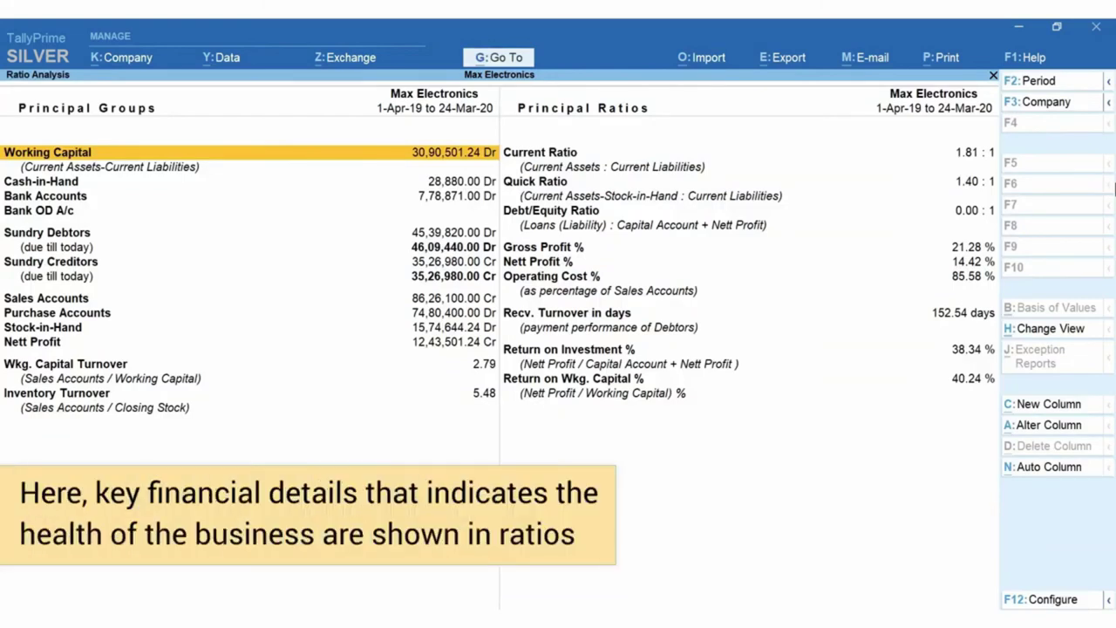
key(Right)
key(Down)
key(Down)
key(Down)
key(Down)
key(Down)
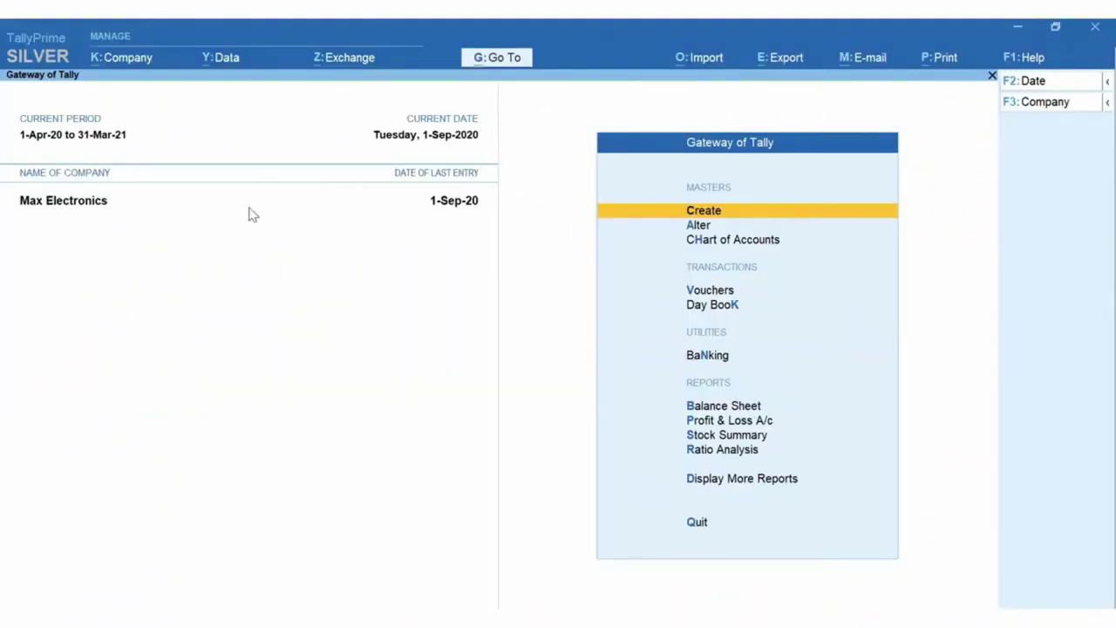
- Start a Sales voucher in Item Invoice mode with Ace Electronics as party
key(v)
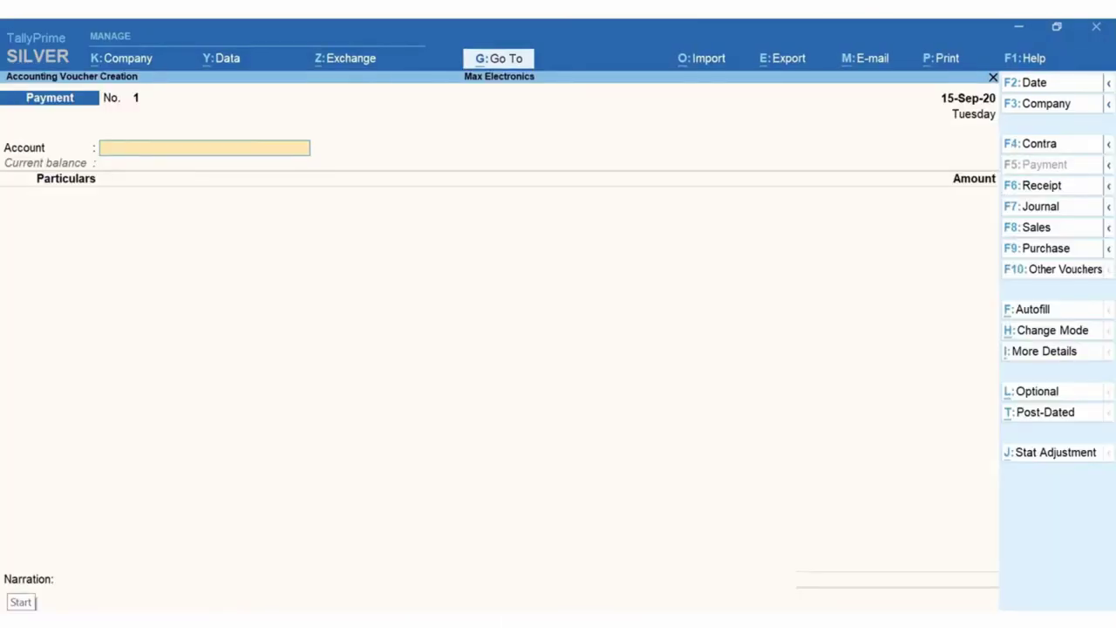
key(F8)
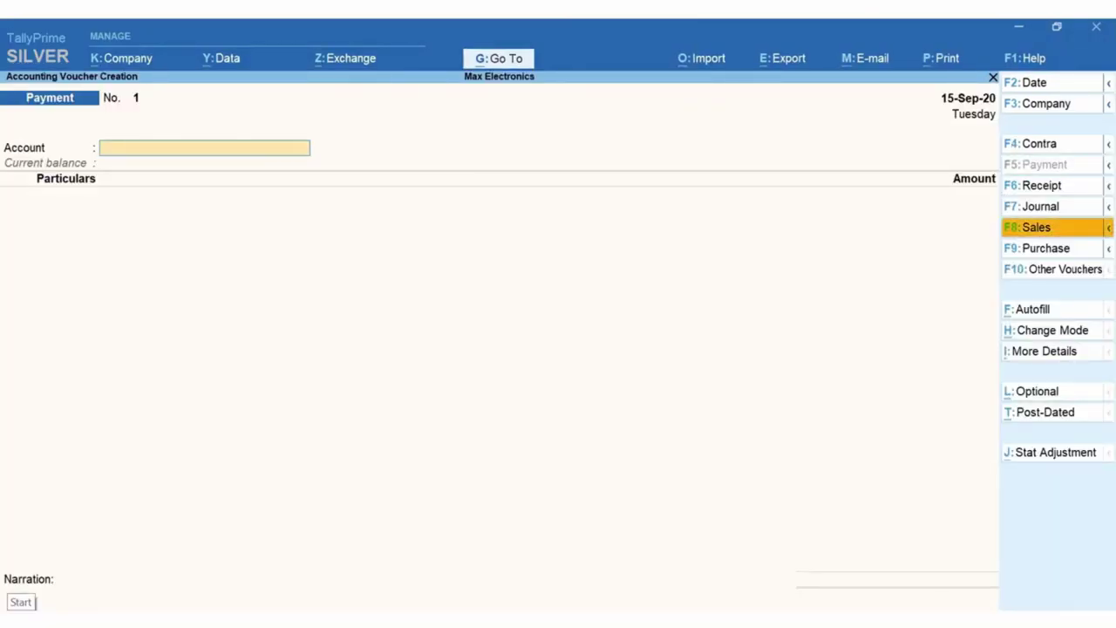
click(1092, 331)
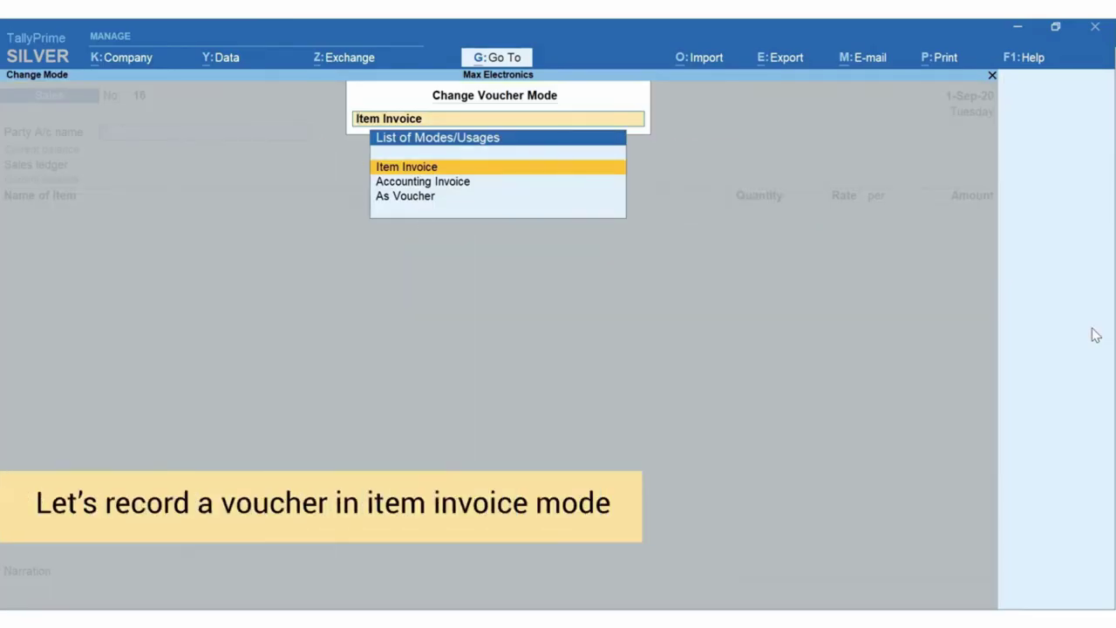
key(Return)
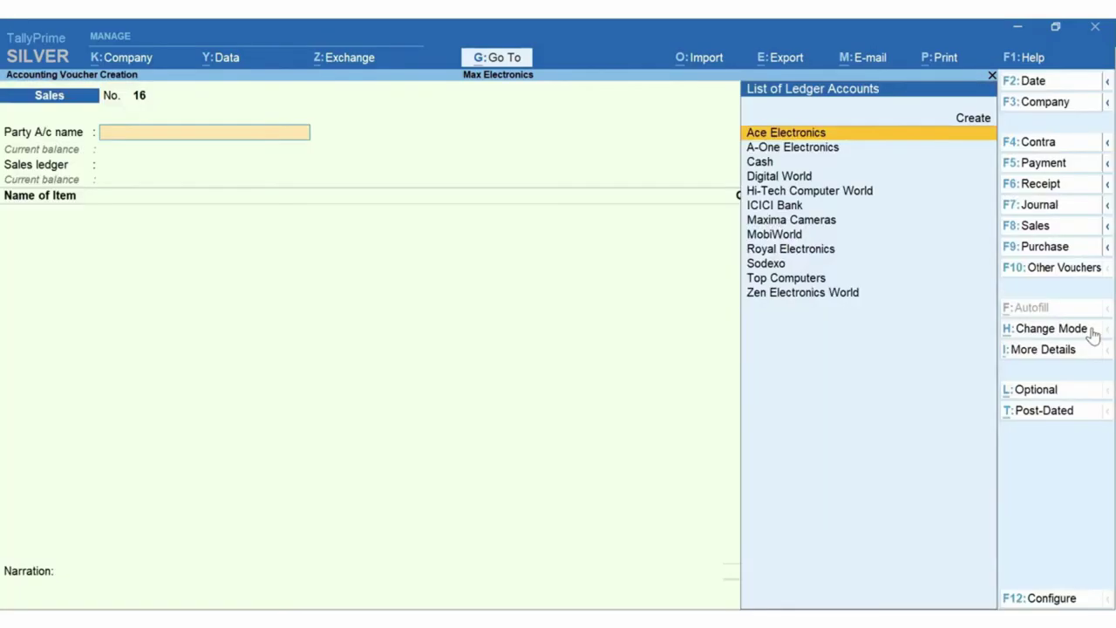
key(Return)
- Sell 2 Dell 17 Inch Monitors and 2 Asus 16.6 inch Monitors under the Sales ledger
key(Return)
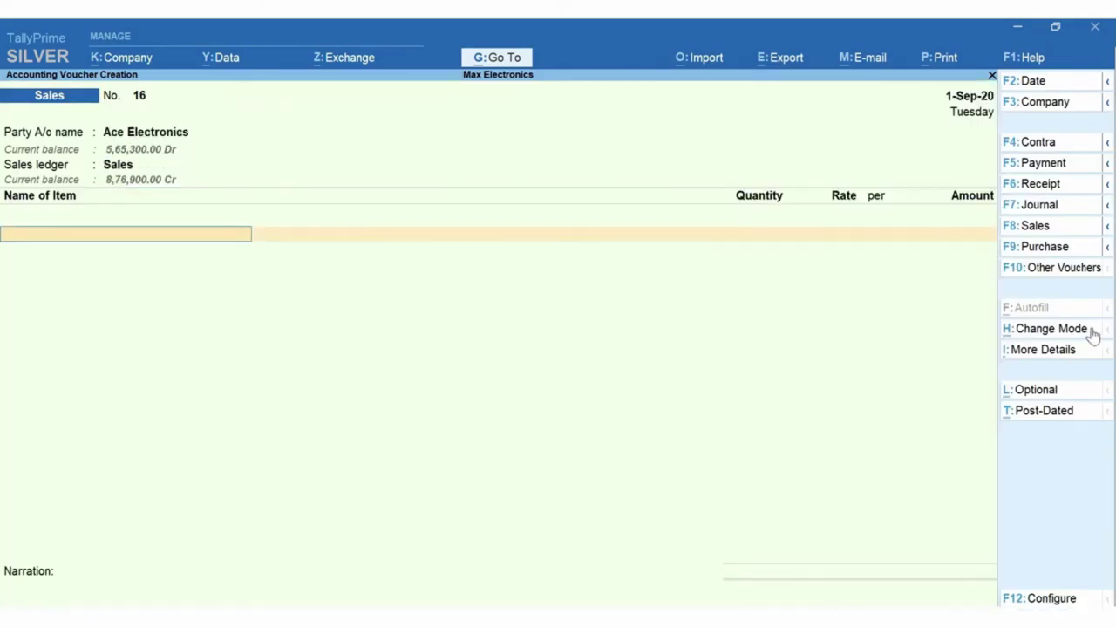
text(Del)
key(Return)
text(2)
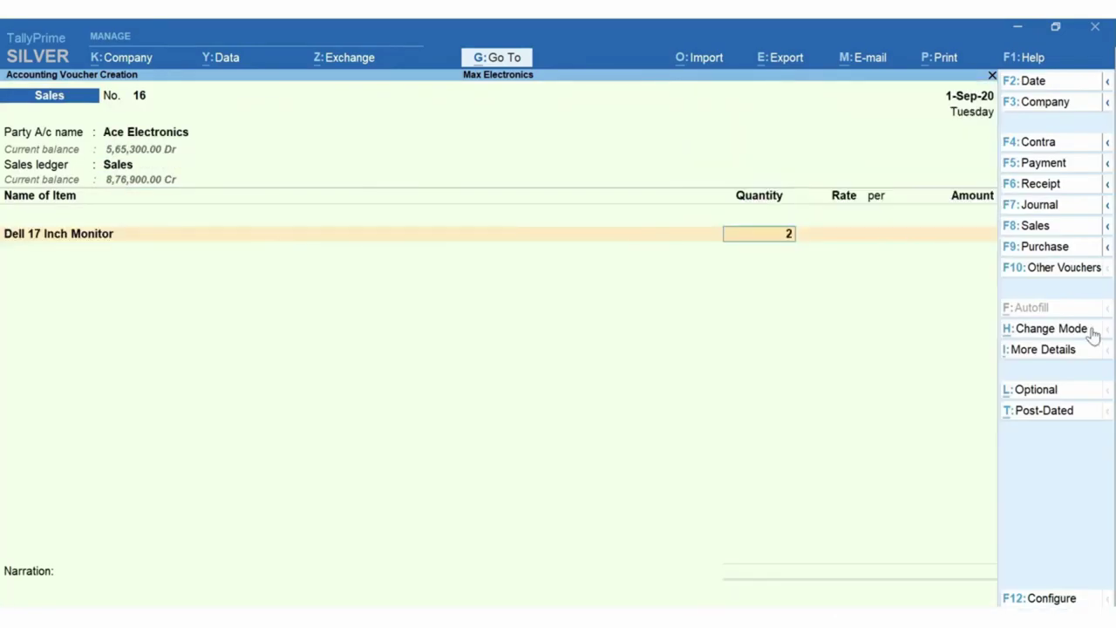
key(Return)
key(Return)
key(Return)
key(Return)
text(As)
key(Down)
key(Return)
text(2)
key(Return)
- Save sales invoice 16 for 30,000 and preview its printout
key(Return)
key(Return)
key(Return)
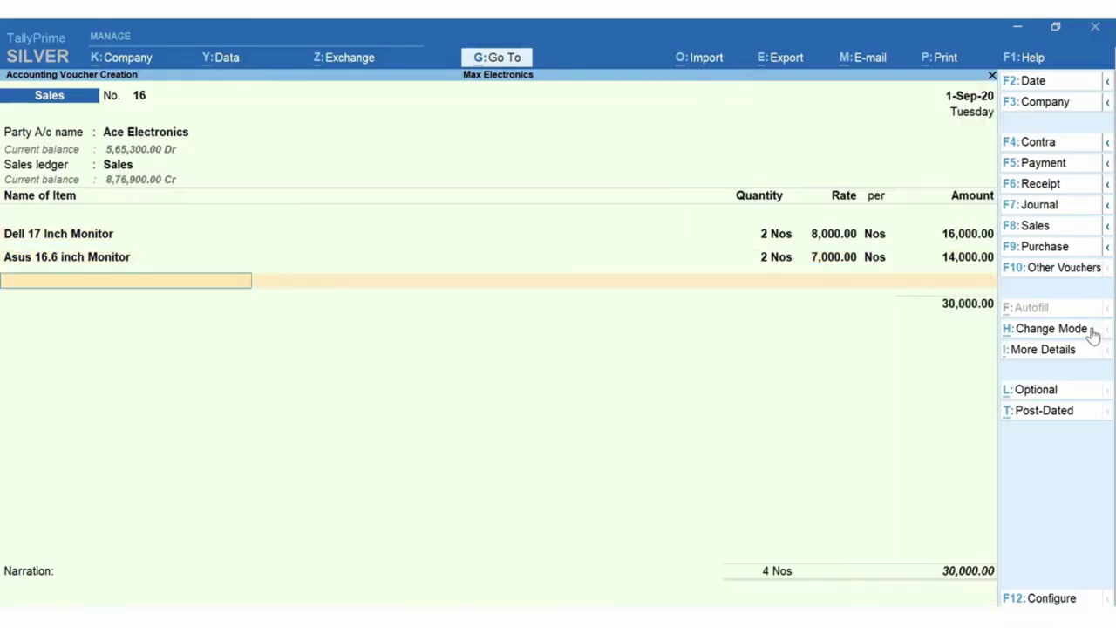
key(Return)
key(Return)
key(Return)
key(i)
key(Return)
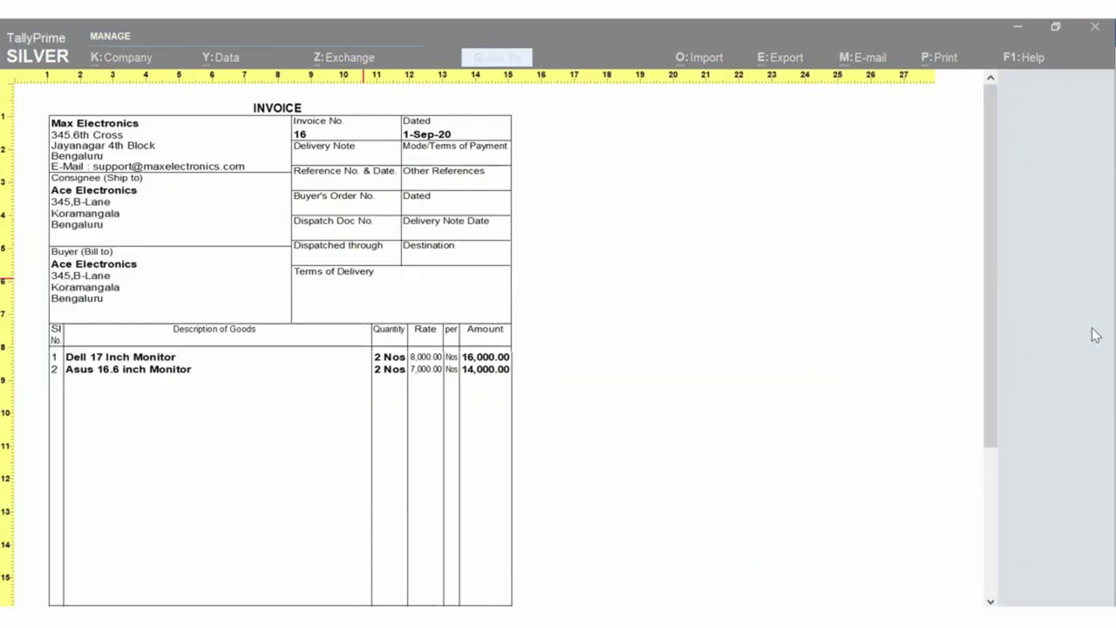
scroll(1095, 335, down, 3)
key(Escape)
key(Escape)
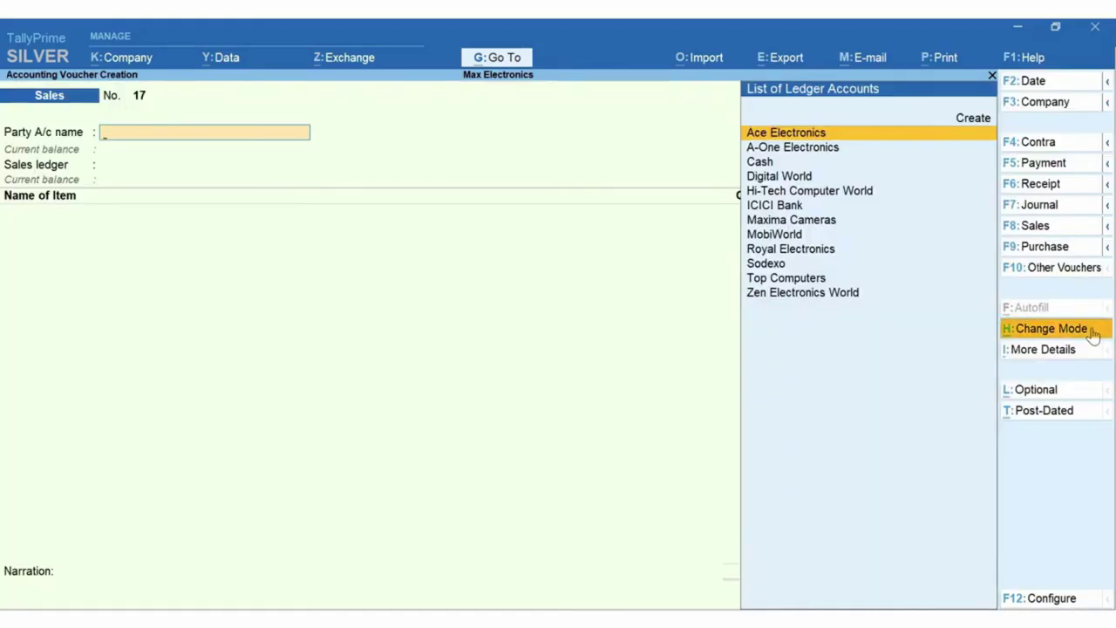
click(1092, 329)
- In Accounting Invoice mode, bill Repairs and Maintenance Charges of 7,000.00
key(Down)
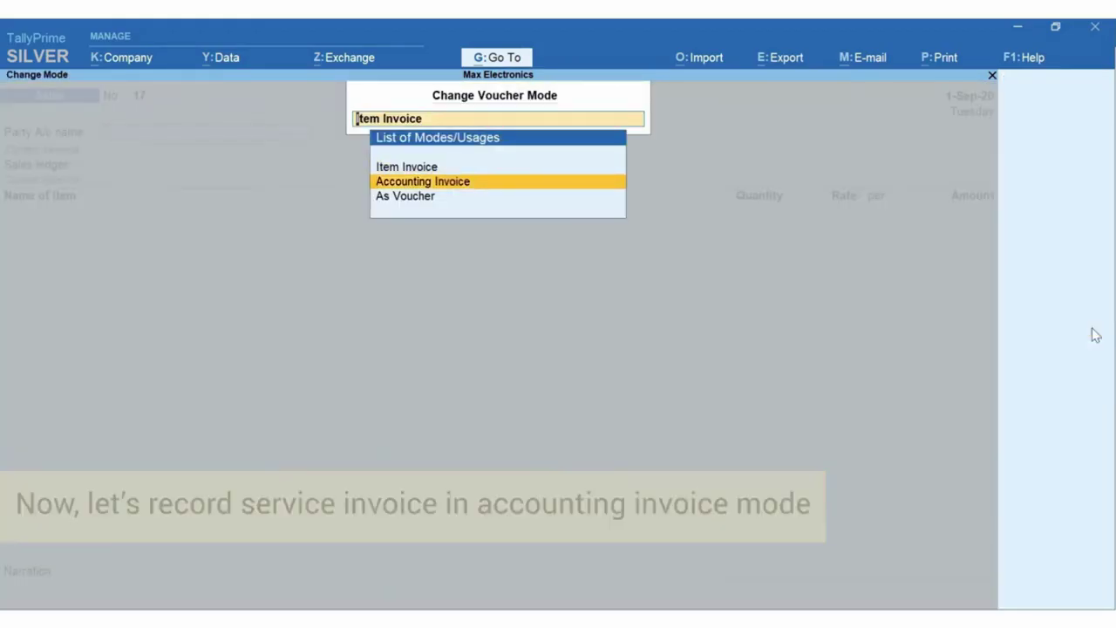
key(Return)
text(Repai)
key(Return)
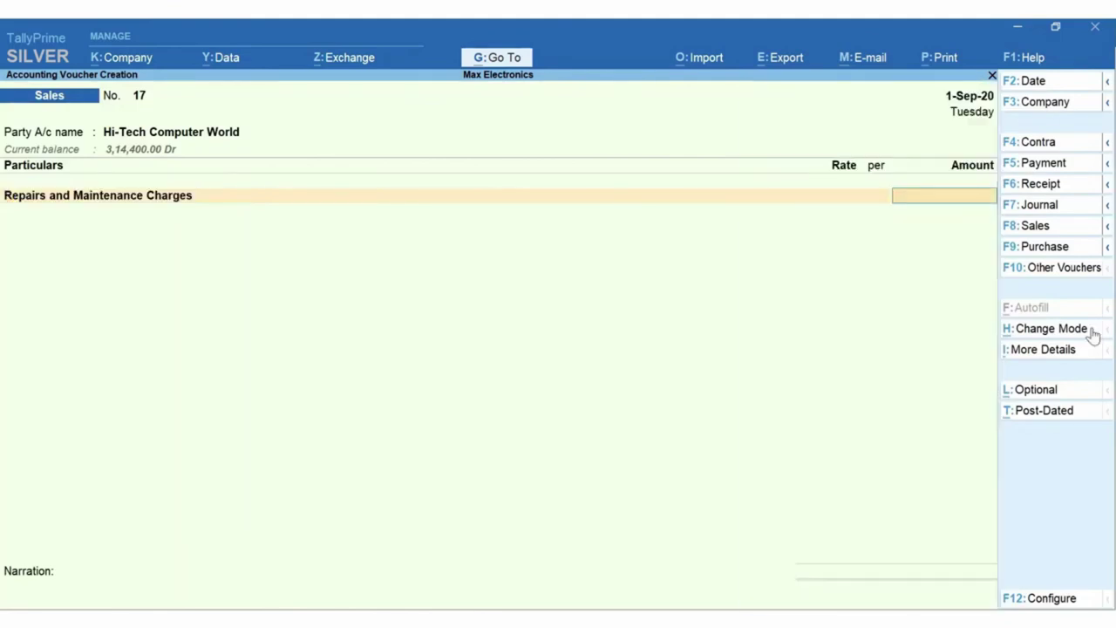
text(7000)
key(Return)
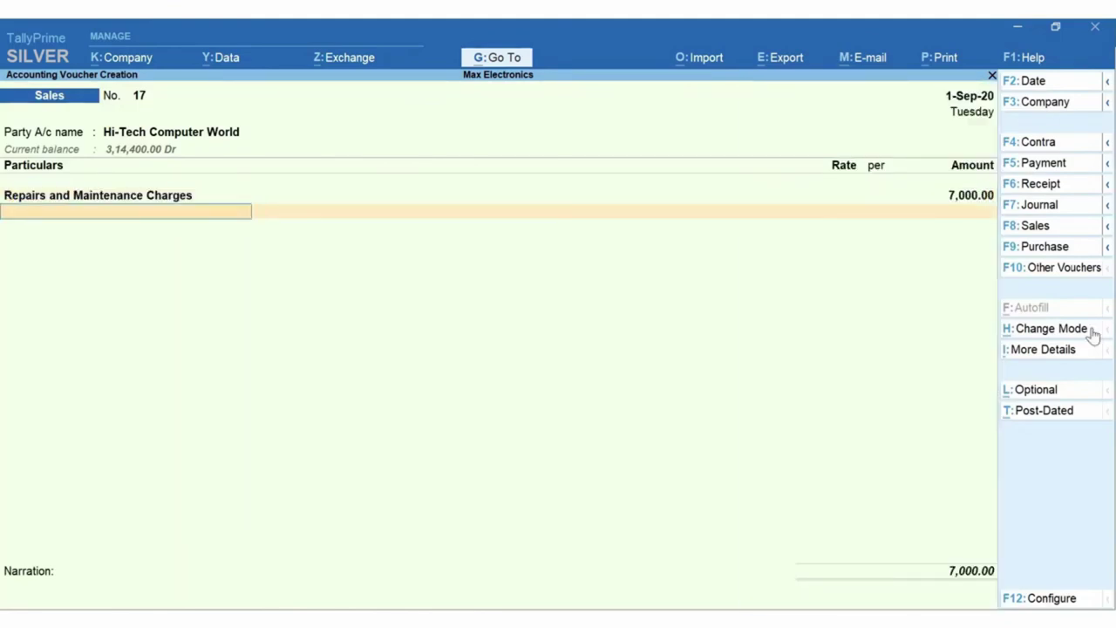
key(Return)
key(Return)
key(Return)
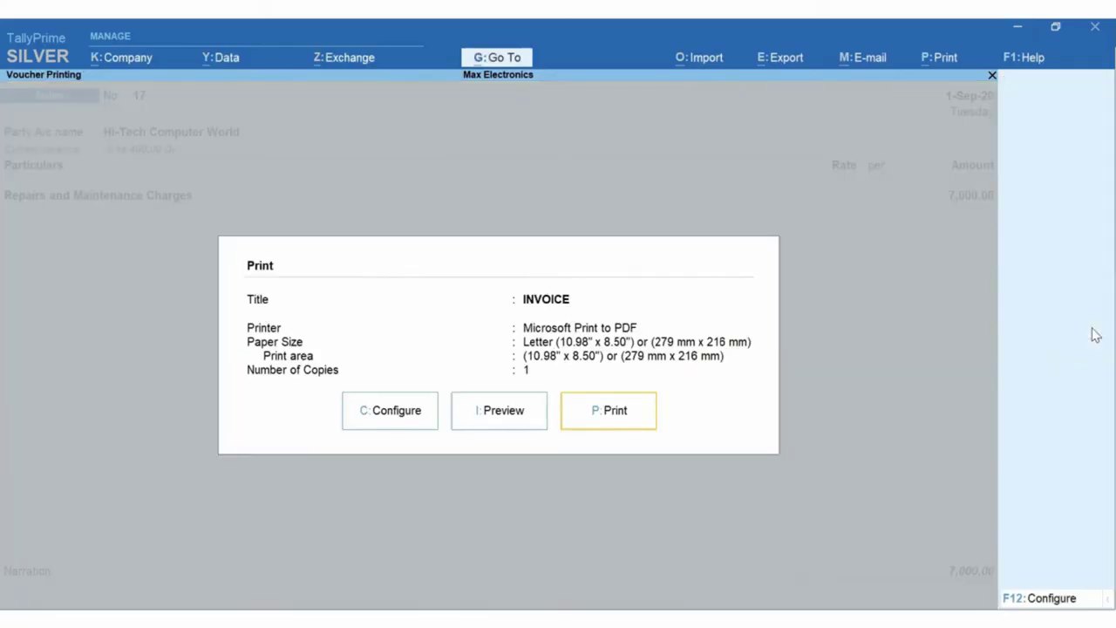
- Preview invoice 17, zooming in and back to whole-page view
key(i)
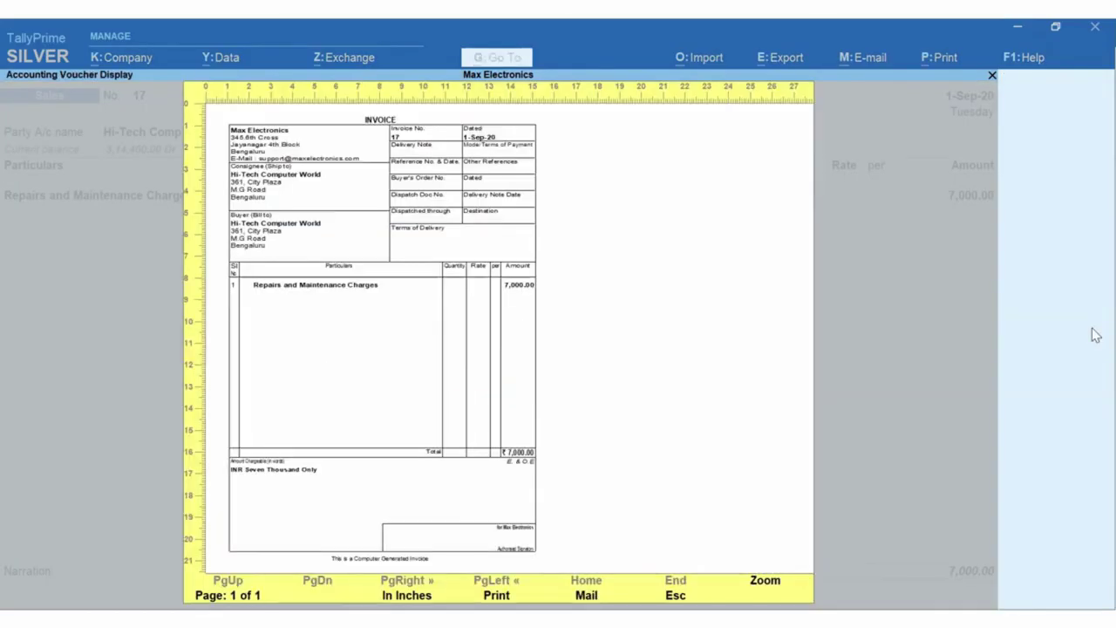
key(alt+z)
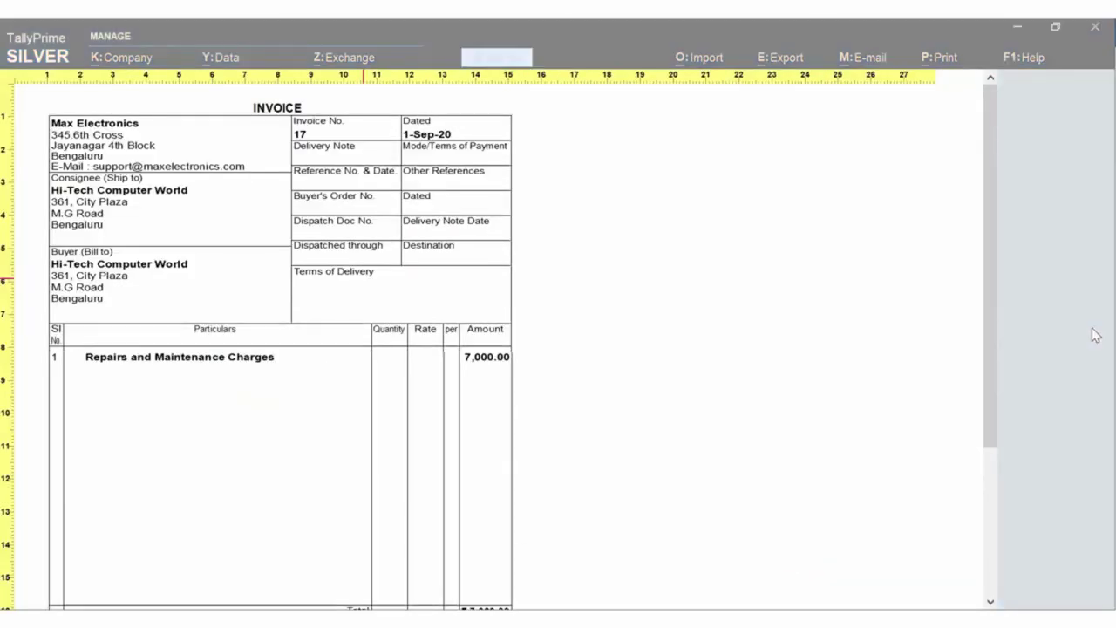
key(alt+z)
key(Escape)
key(Escape)
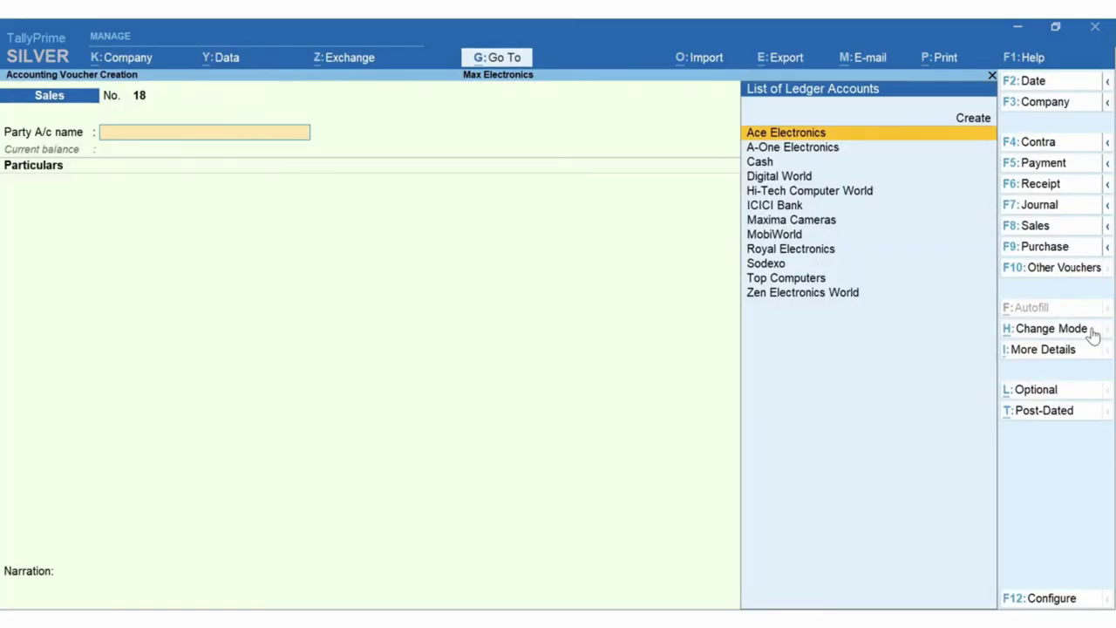
- Switch to As Voucher mode and debit Ace Electronics 16,000 as a new reference
click(1093, 330)
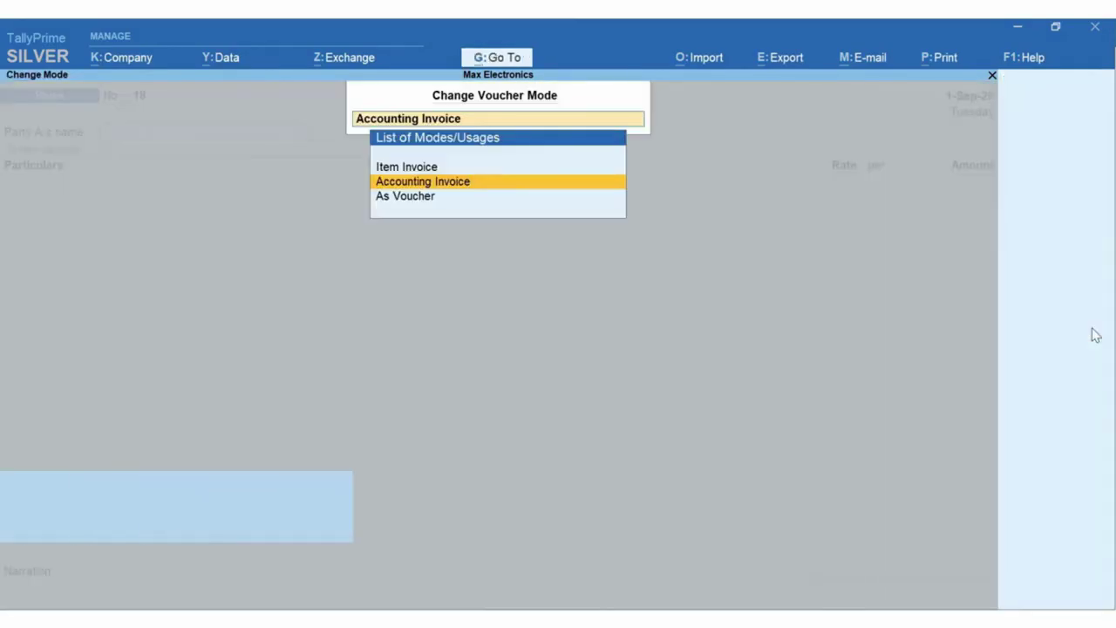
key(Down)
key(Return)
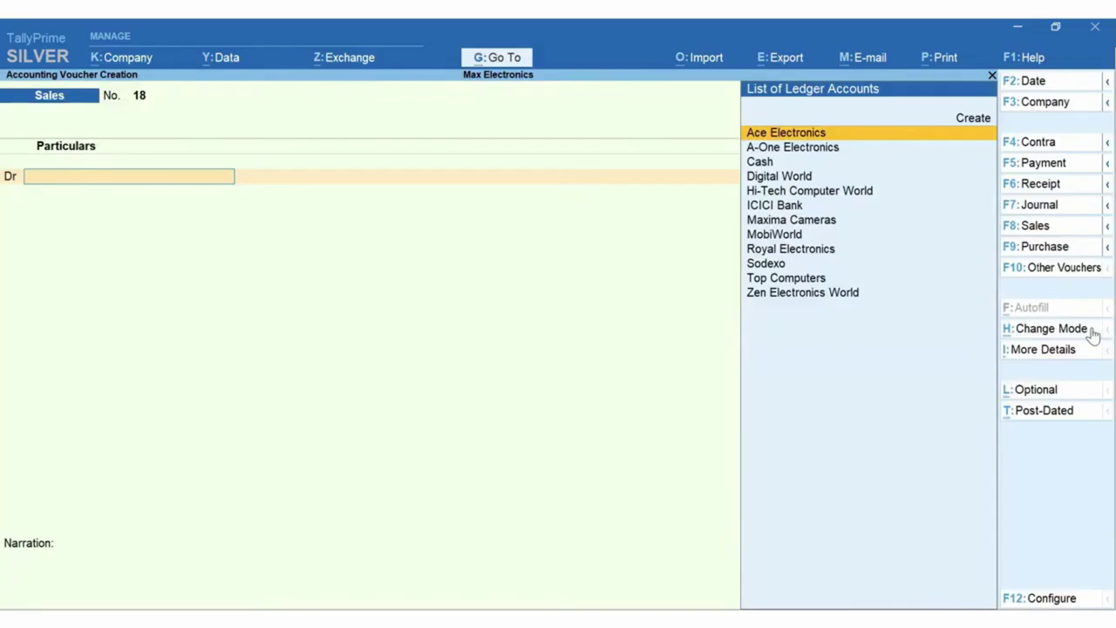
key(Return)
text(16000)
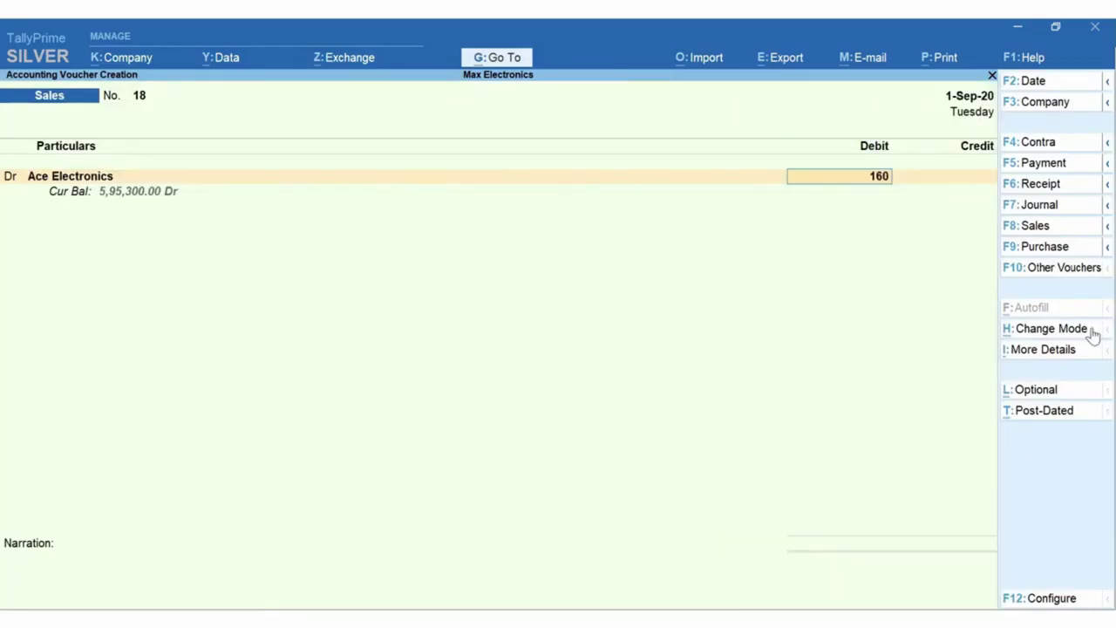
key(Return)
key(Return)
key(Return)
key(Return)
key(Return)
key(Return)
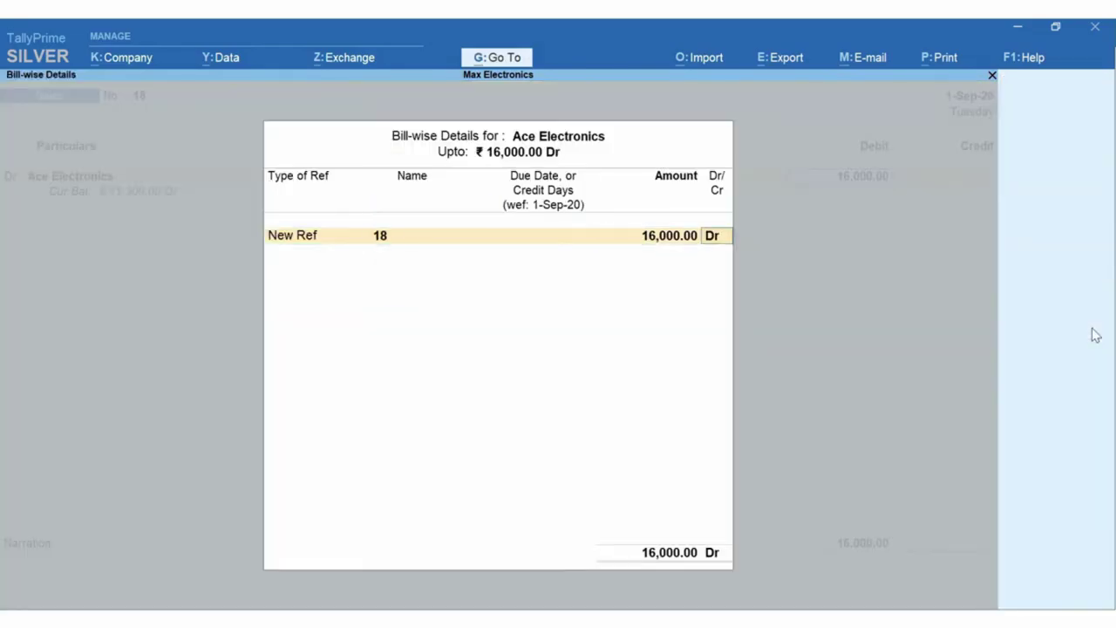
- Credit the Sales ledger with 2 Dell 17 Inch Monitors
key(Return)
text(Del)
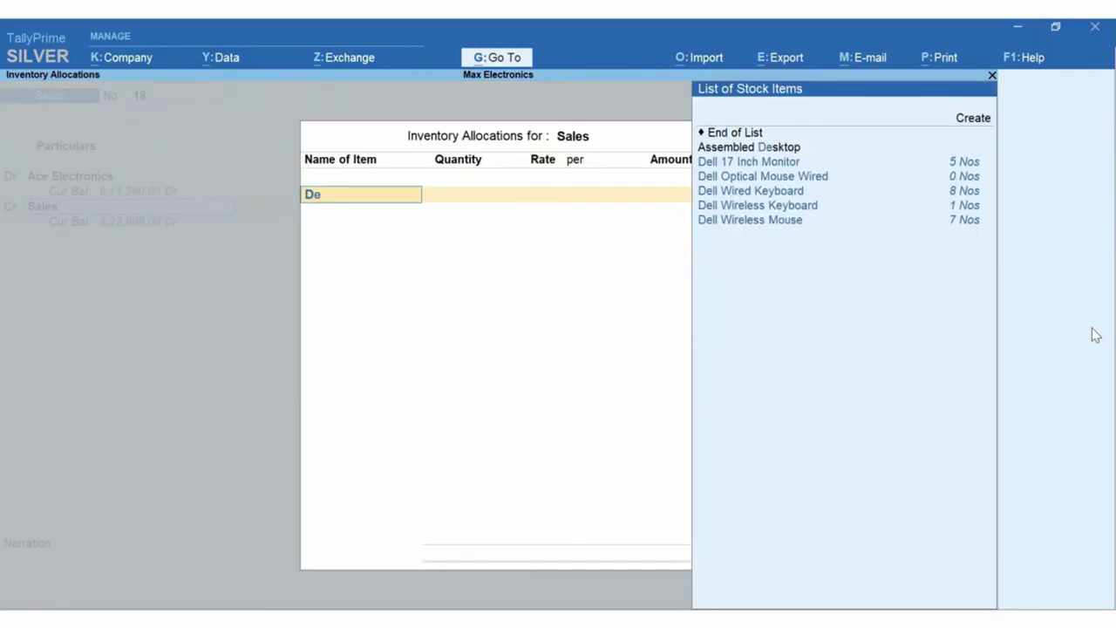
key(Return)
text(2)
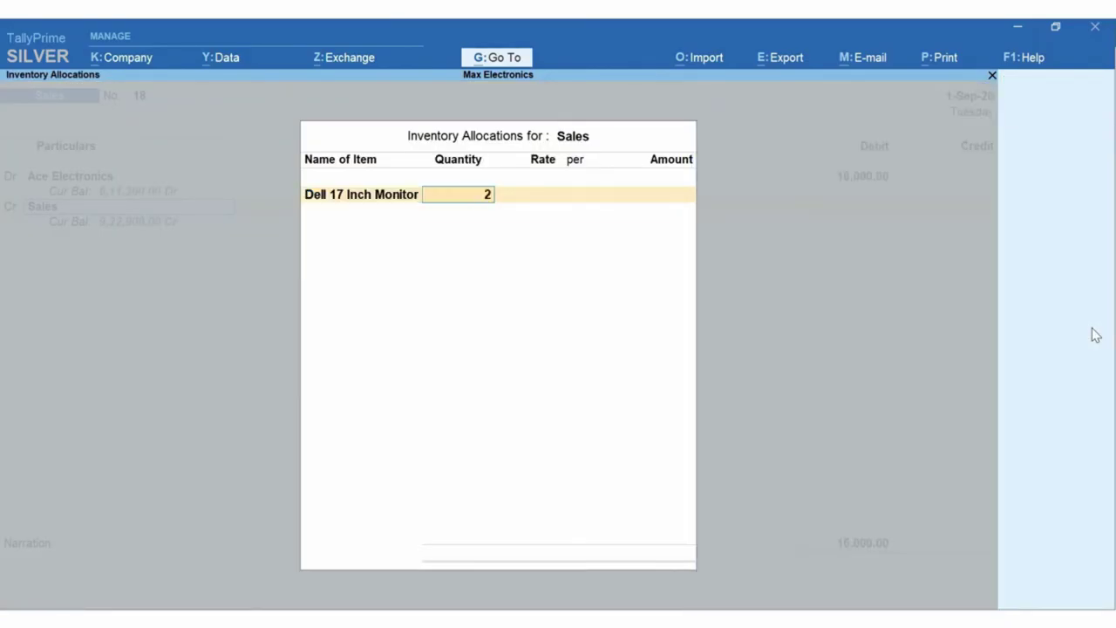
key(Return)
key(Return)
key(Return)
- Save voucher 18 and preview its invoice before closing print options
key(Return)
key(Return)
key(Return)
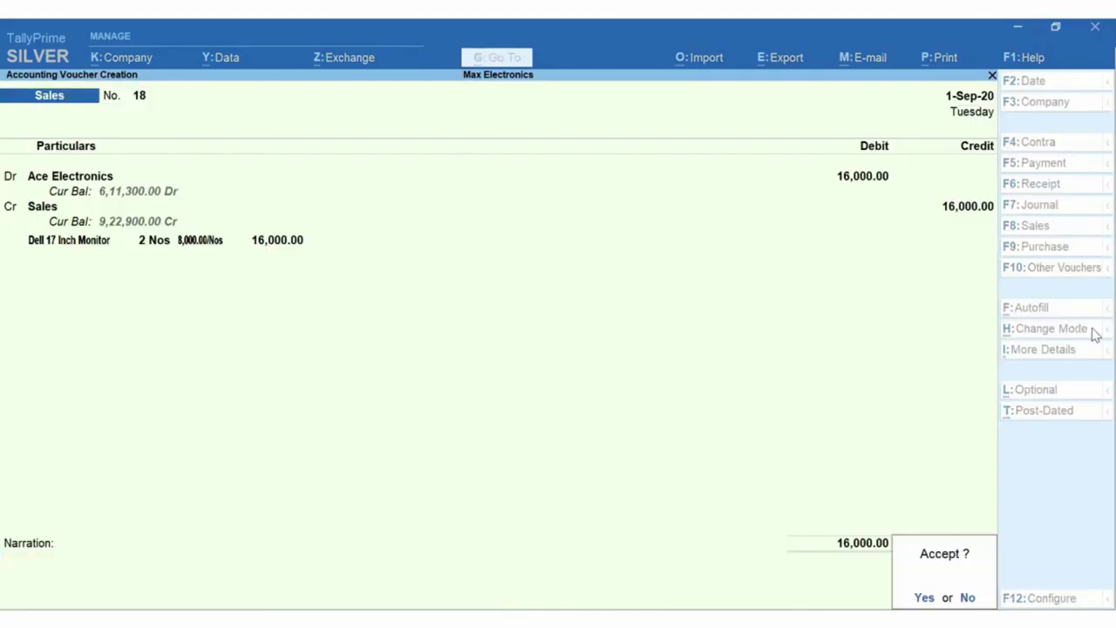
key(Return)
key(Left)
key(Return)
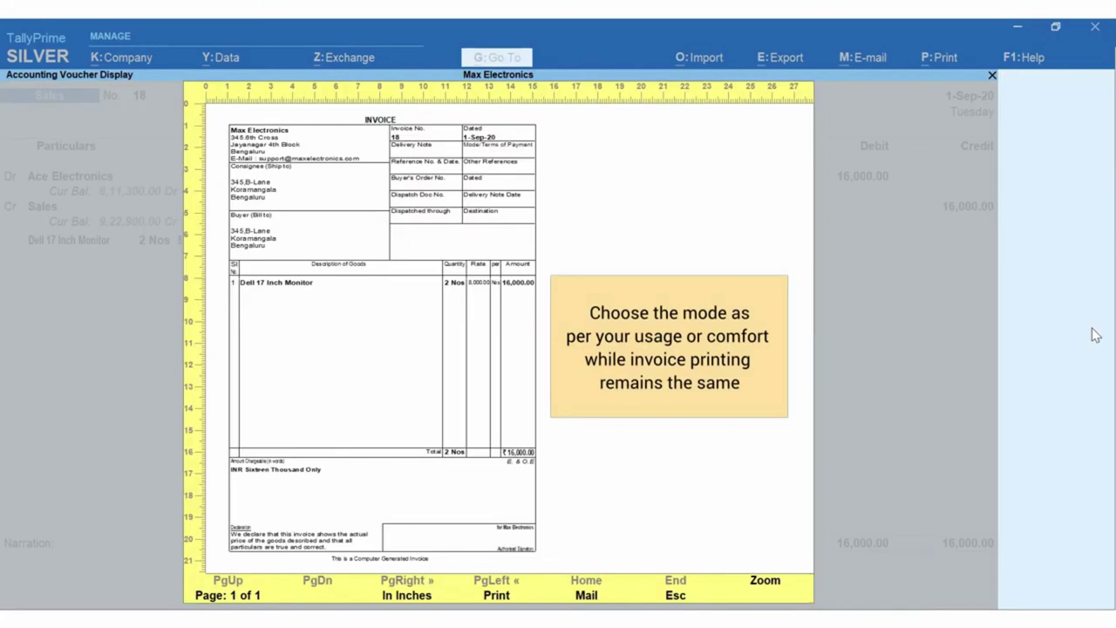
key(Return)
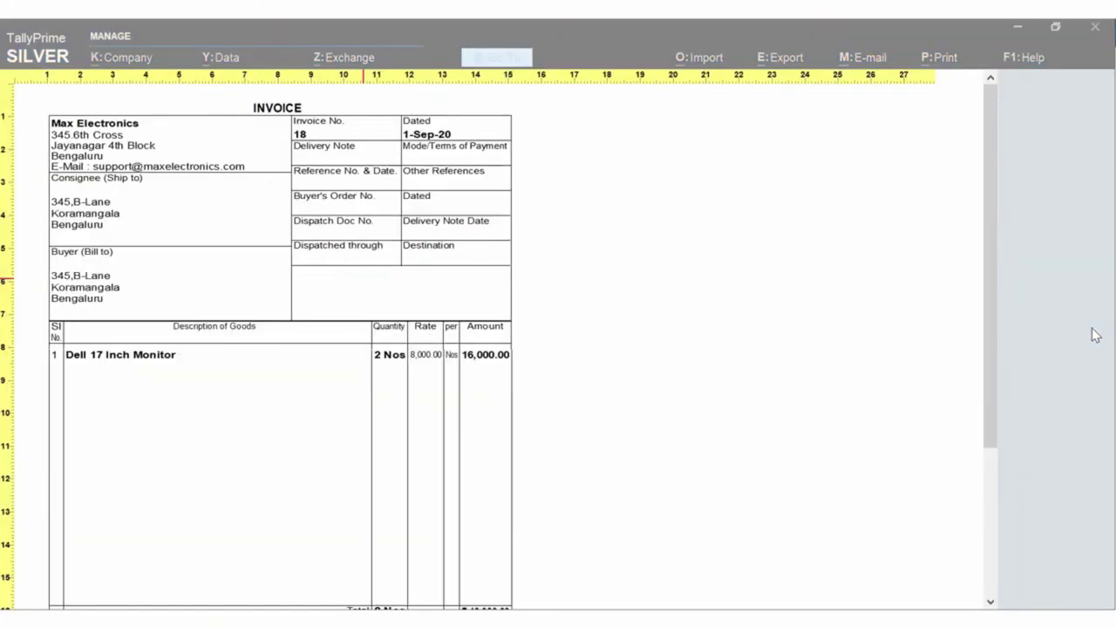
key(Return)
key(Escape)
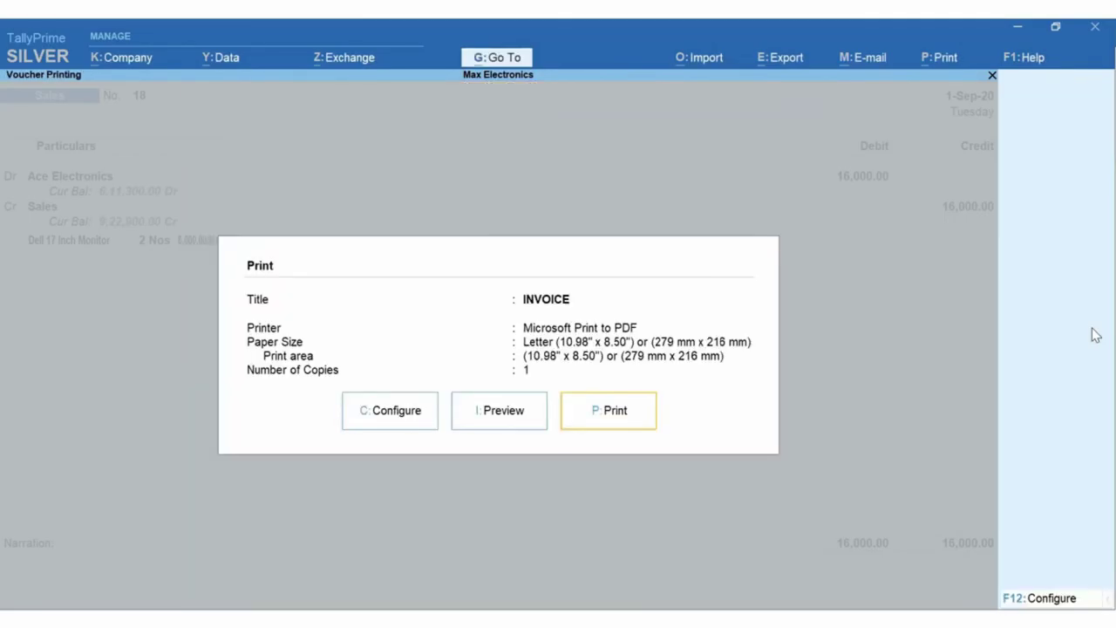
key(Escape)
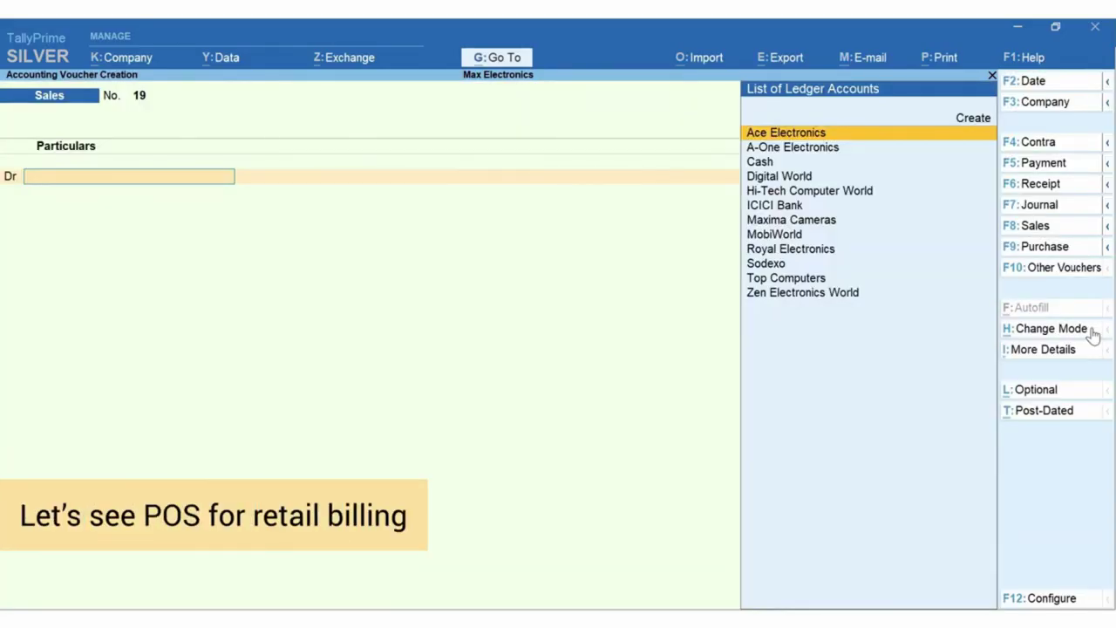
- Switch the voucher type to POS with the Multi-Payment Mode class
key(F8)
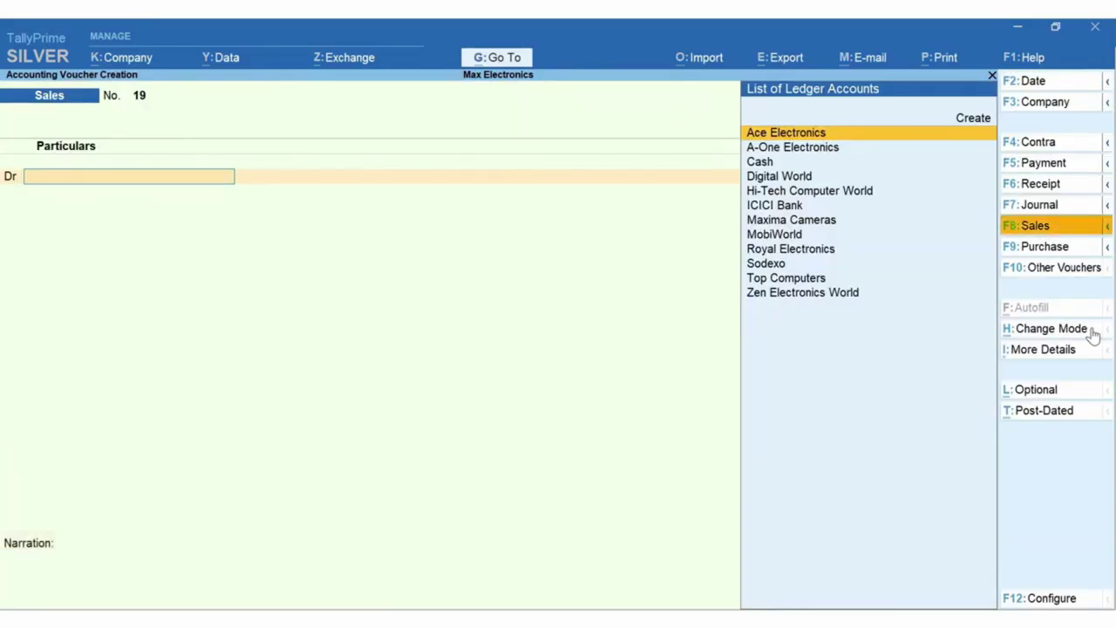
key(F8)
key(Up)
key(Return)
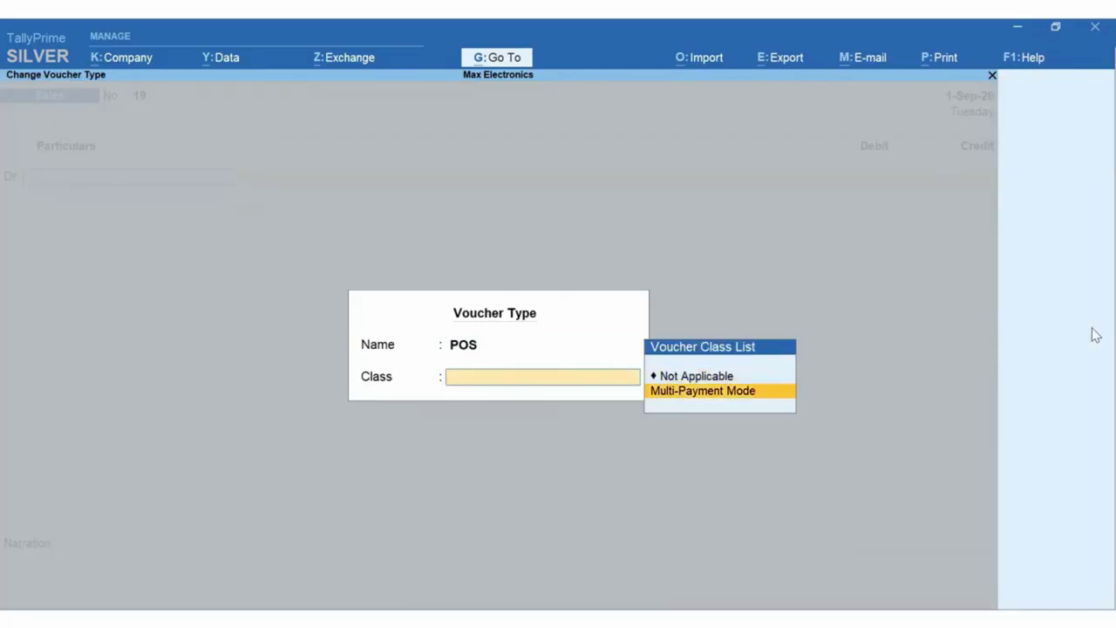
key(Return)
- Add one Dell Wired Keyboard to the bill, leaving the party Not Applicable
key(Return)
text(Wir)
key(Down)
key(Return)
text(1)
key(Return)
key(Return)
key(Return)
key(Return)
key(Up)
- Pay 550.00 in cash with 600.00 tendered, leaving a 50.00 balance
key(Return)
key(Up)
key(Return)
key(Up)
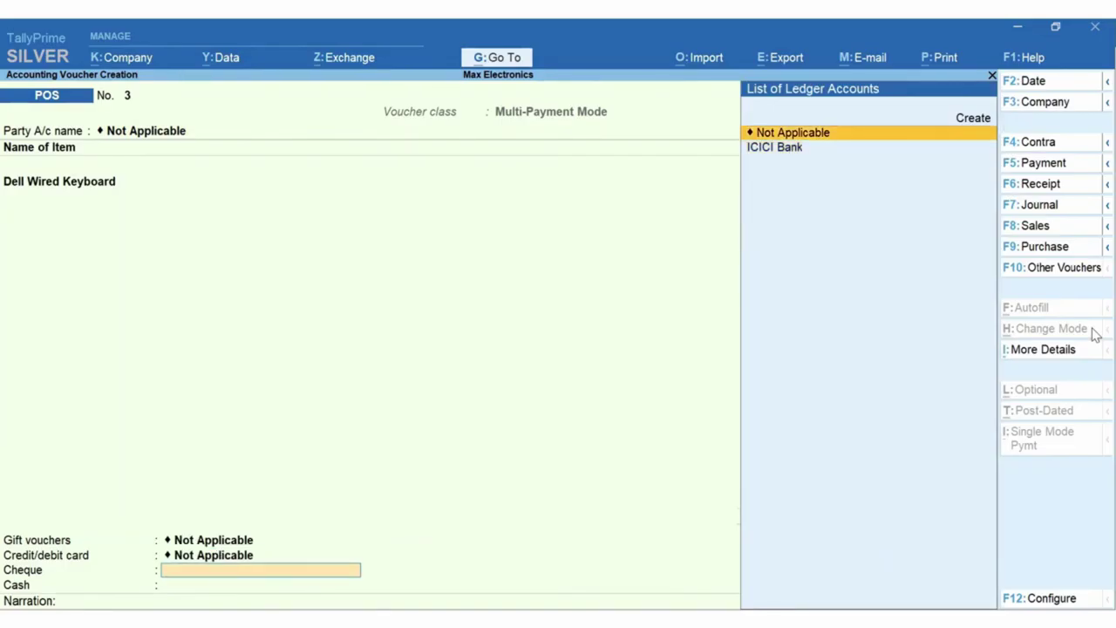
key(Return)
key(Up)
key(Down)
key(Return)
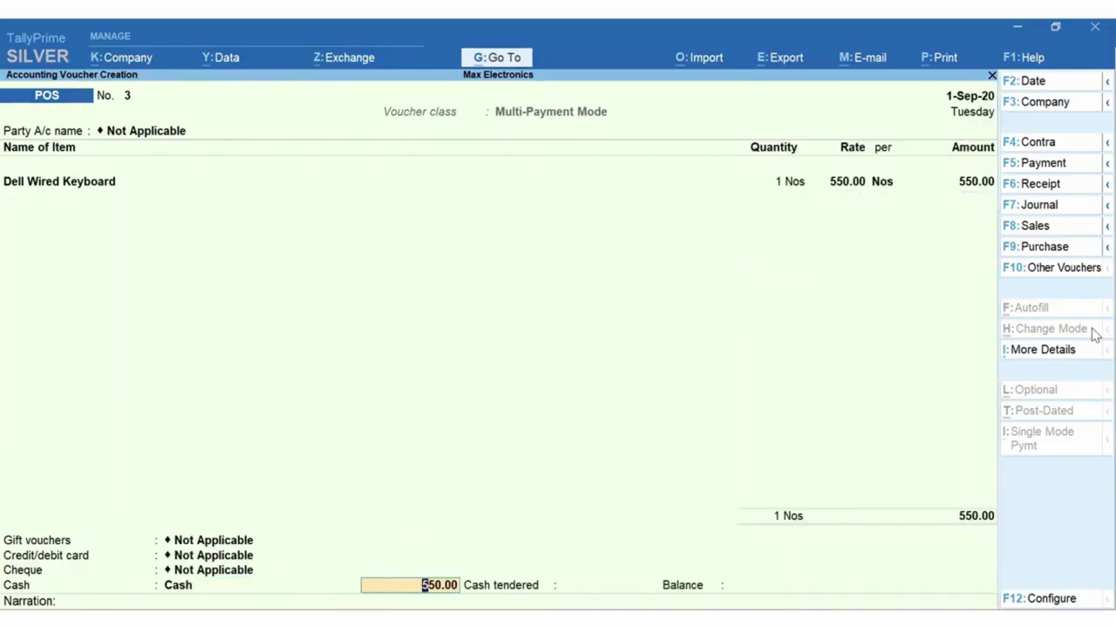
key(Return)
text(600)
key(Return)
key(Return)
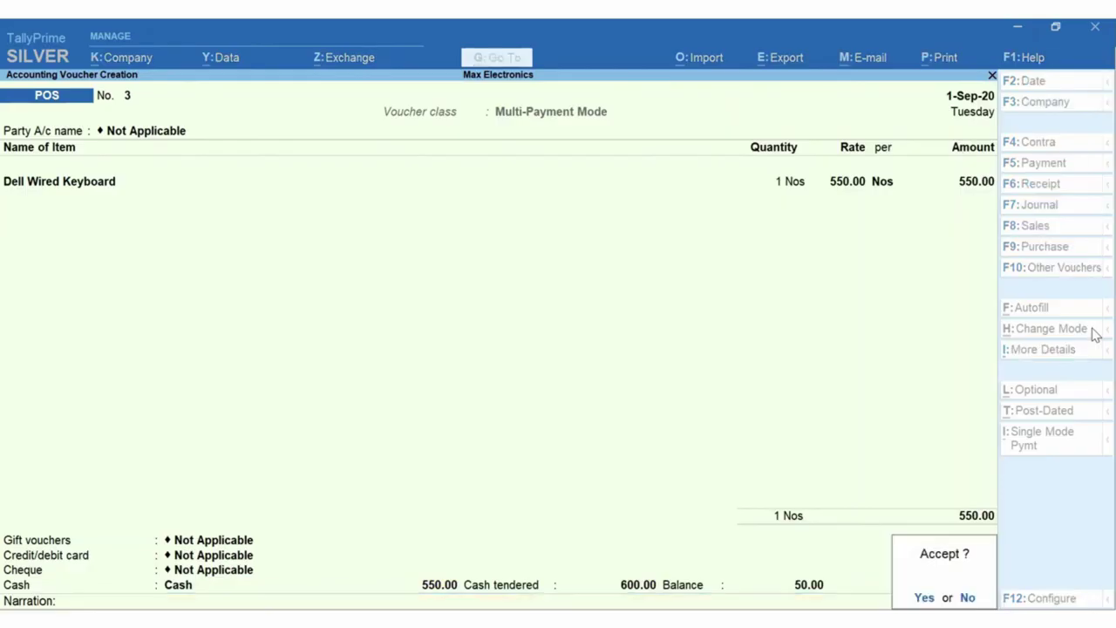
- Save POS bill 3 and preview the invoice at full width
key(Return)
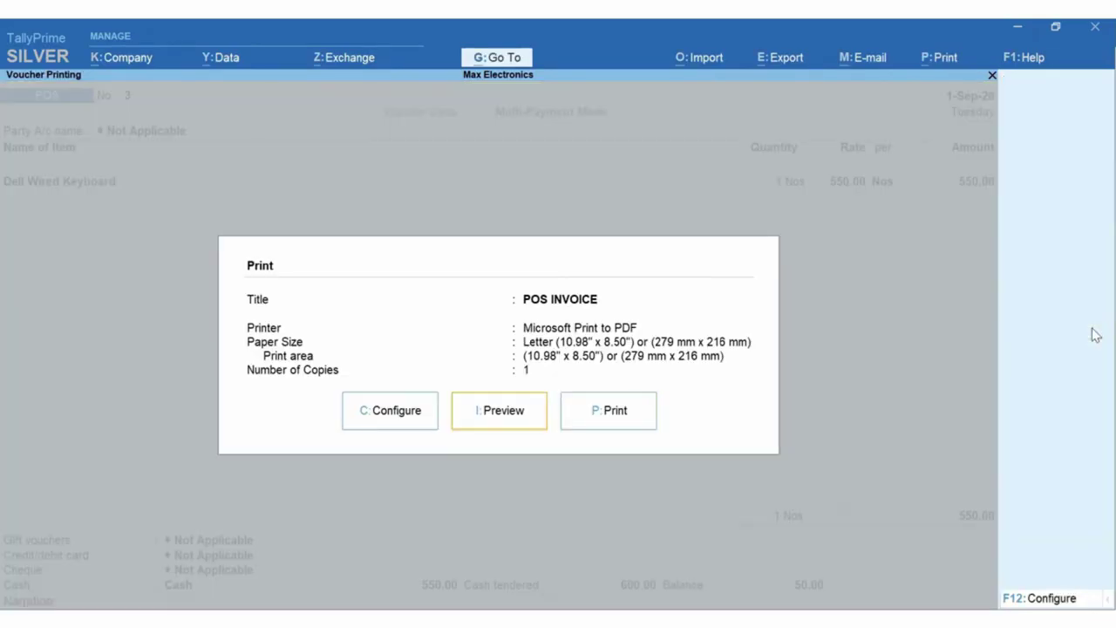
key(Return)
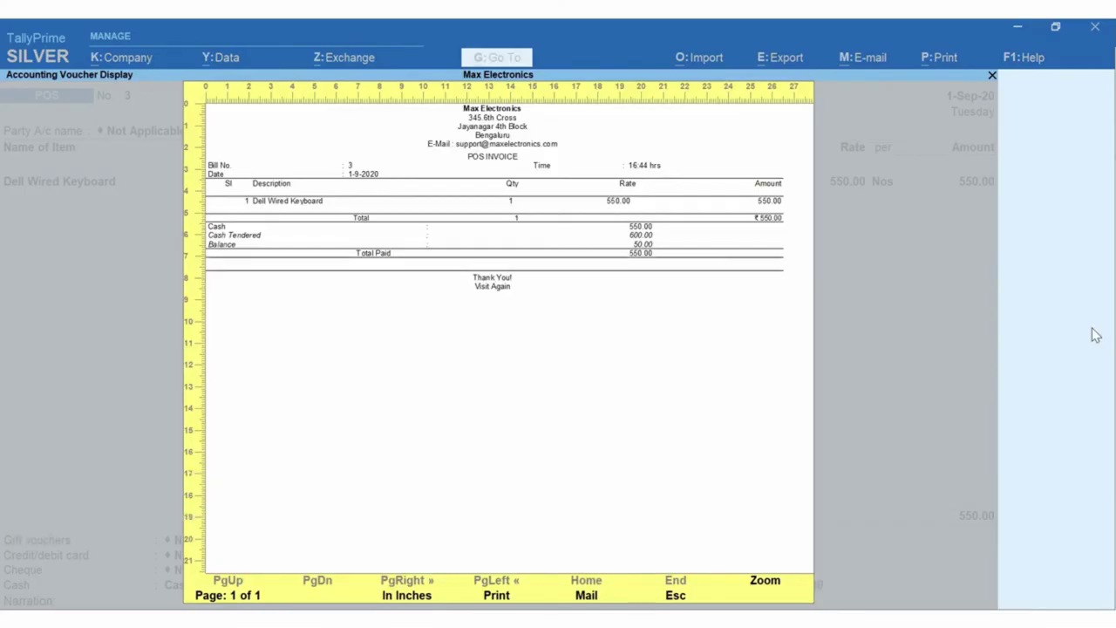
key(alt+z)
key(alt+z)
key(Escape)
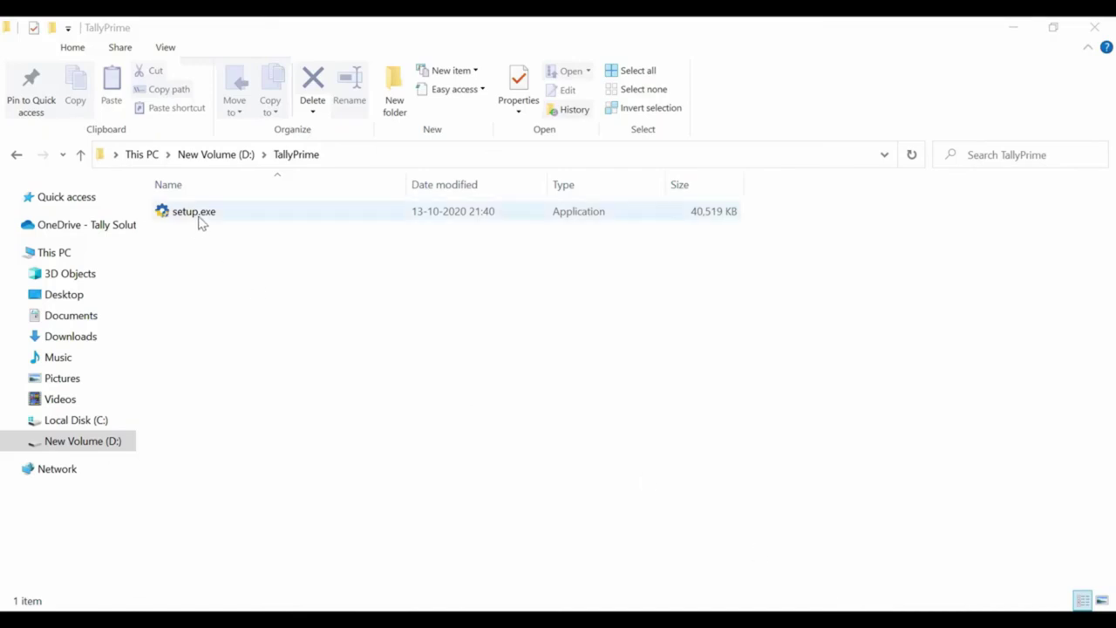
- Install TallyPrime from setup.exe in D:\TallyPrime and start it once installed
double_click(193, 212)
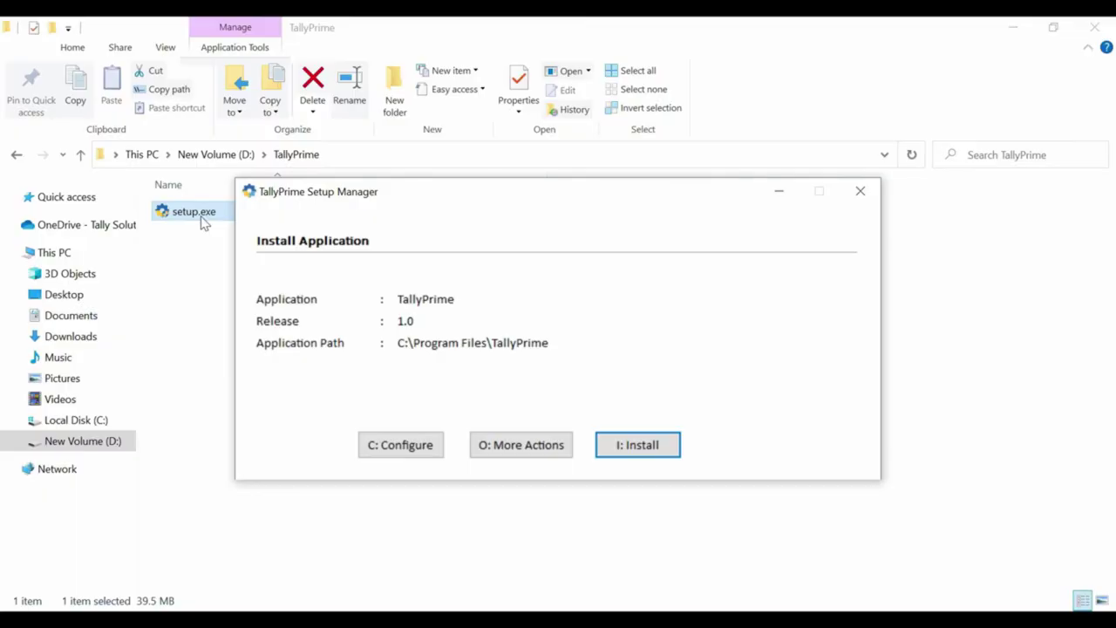
click(670, 453)
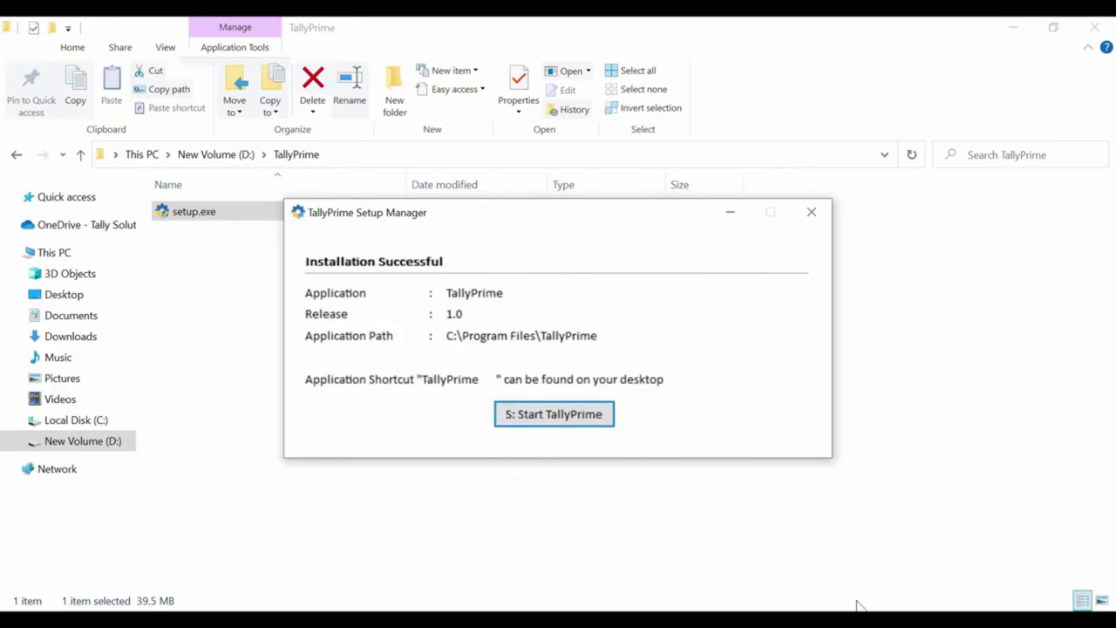
click(597, 421)
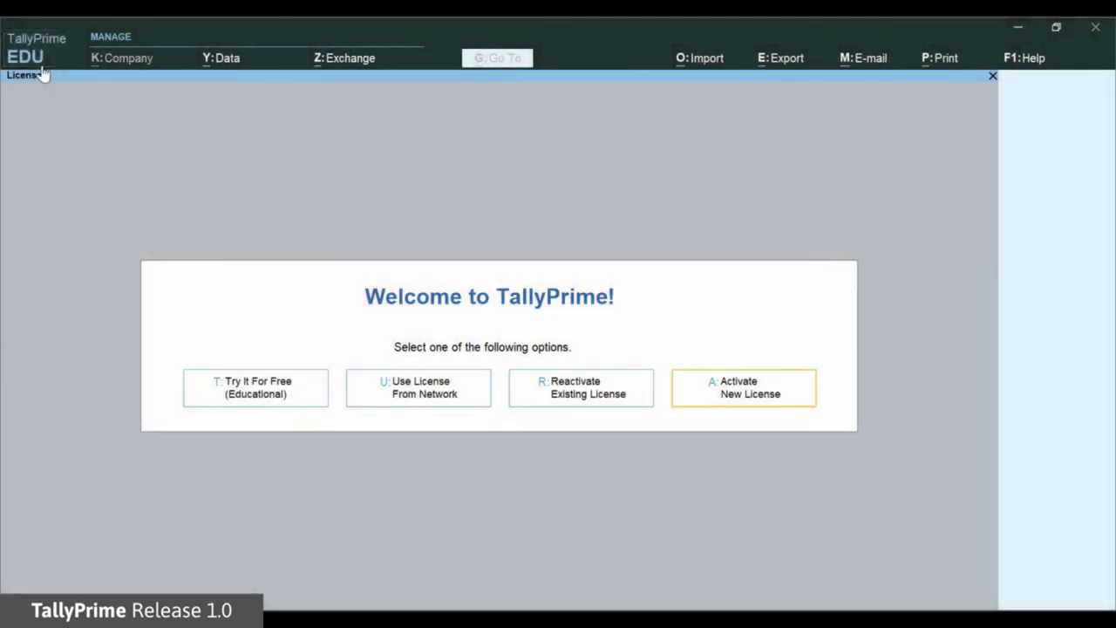
- Choose Activate New License and begin entering the serial number
click(801, 413)
text(7800)
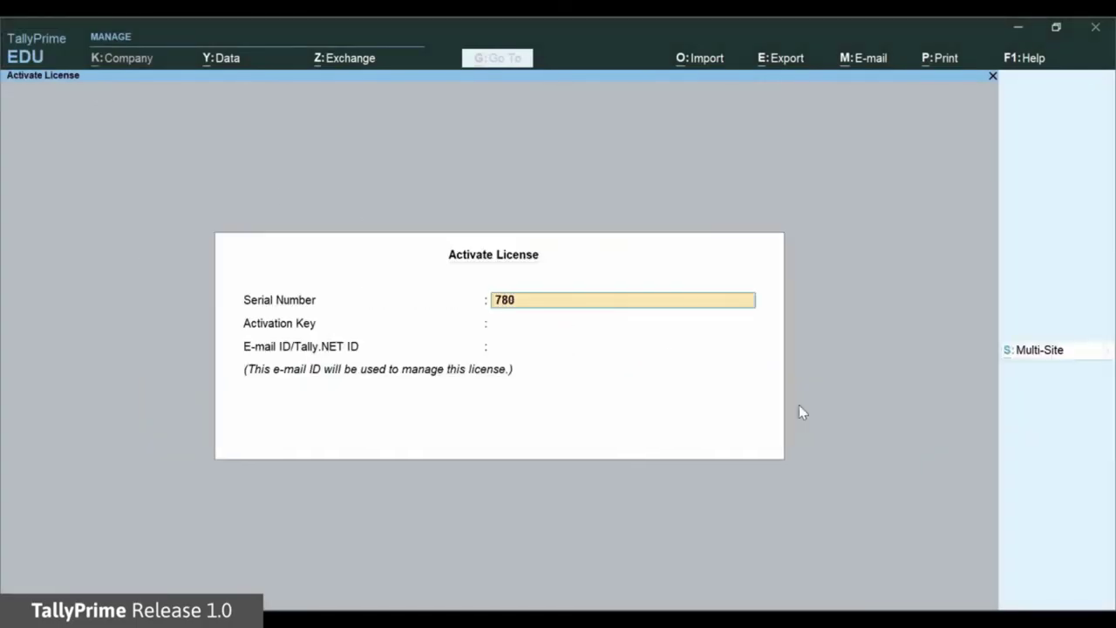